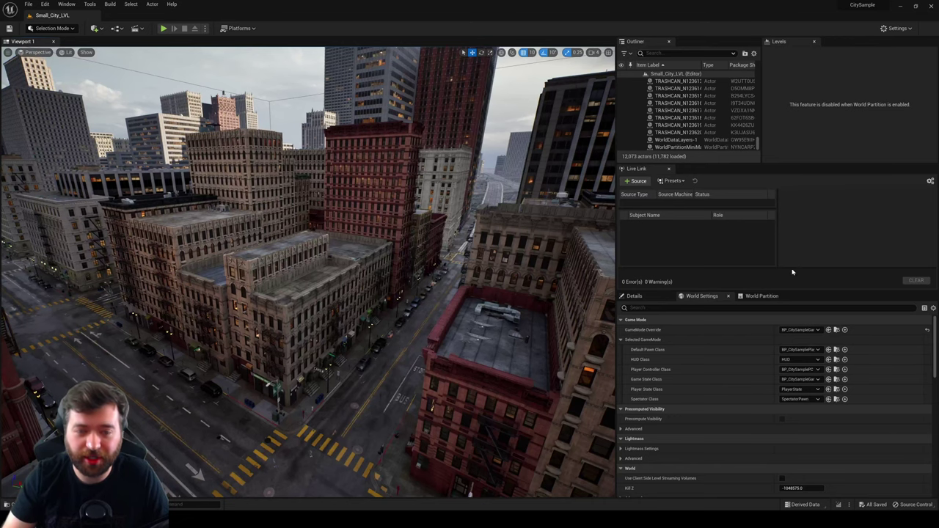
Step: Switch to the Blender file with the red Gundam and examine the model from several angles
mouse_move(664, 514)
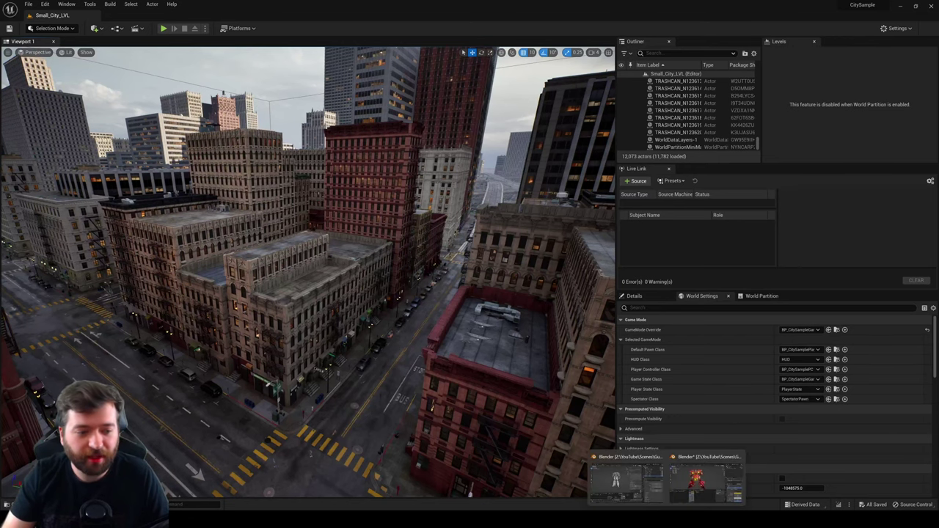
left_click(693, 490)
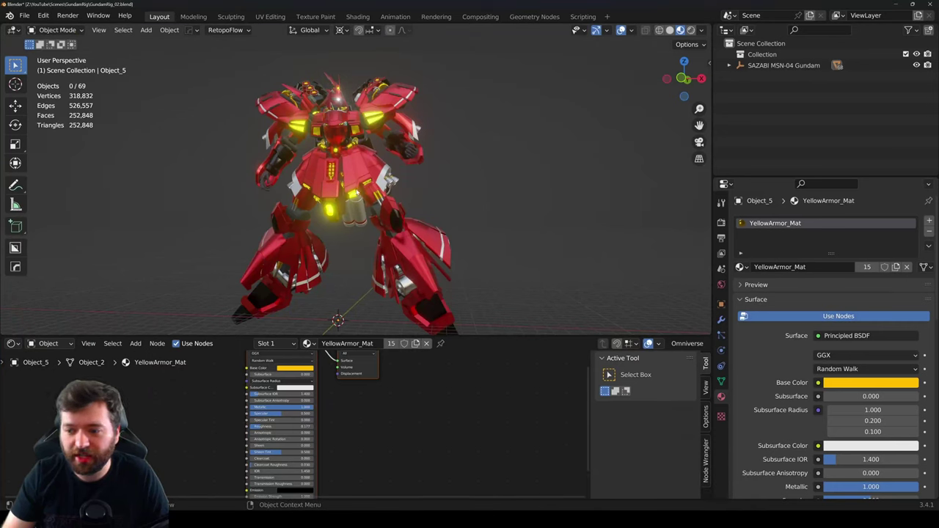
middle_click_drag(331, 194, 355, 195)
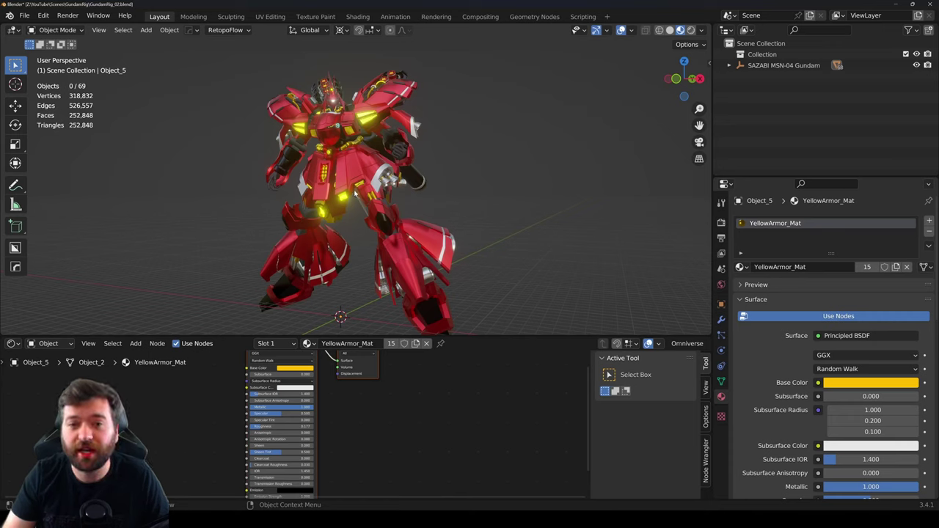
middle_click_drag(355, 195, 381, 207)
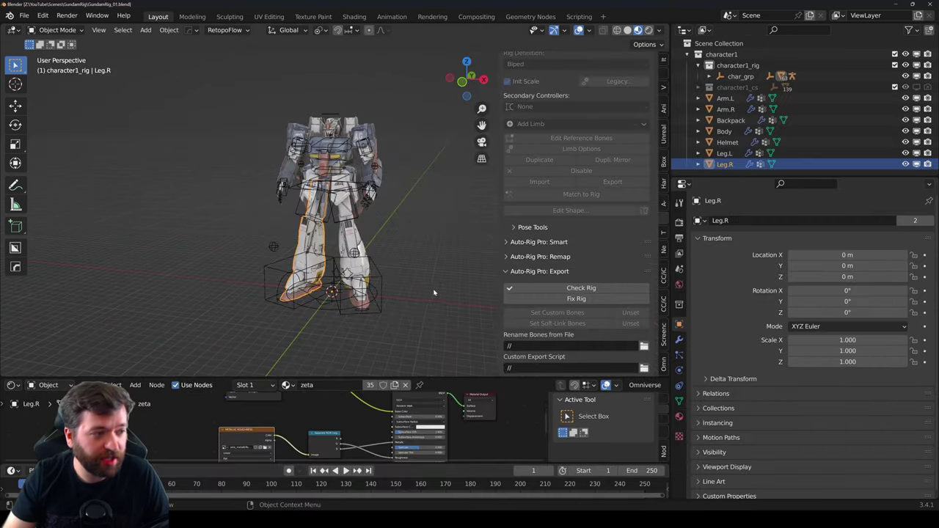
Step: Try moving the left and right foot IK controls of the white Gundam's rig in Pose Mode, cancelling each move
scroll(434, 293, "up", 2)
key("n")
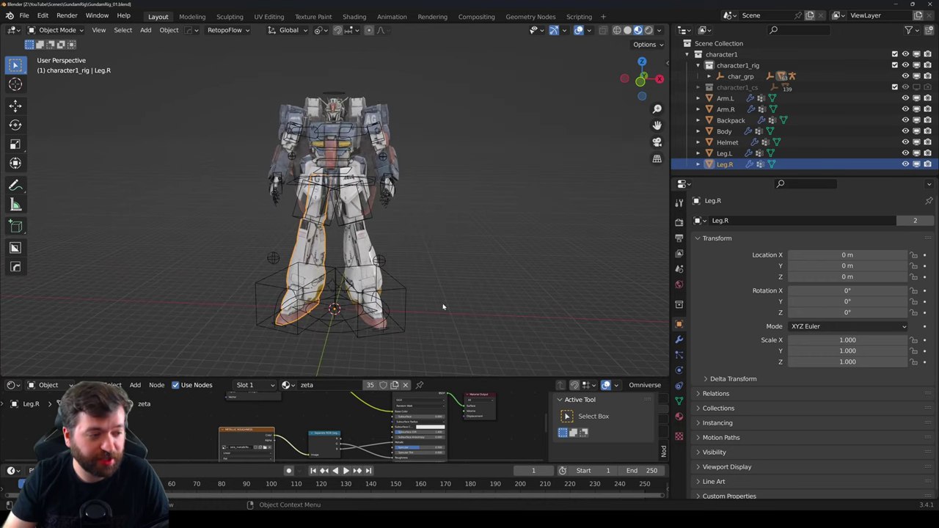
middle_click_drag(432, 259, 346, 226)
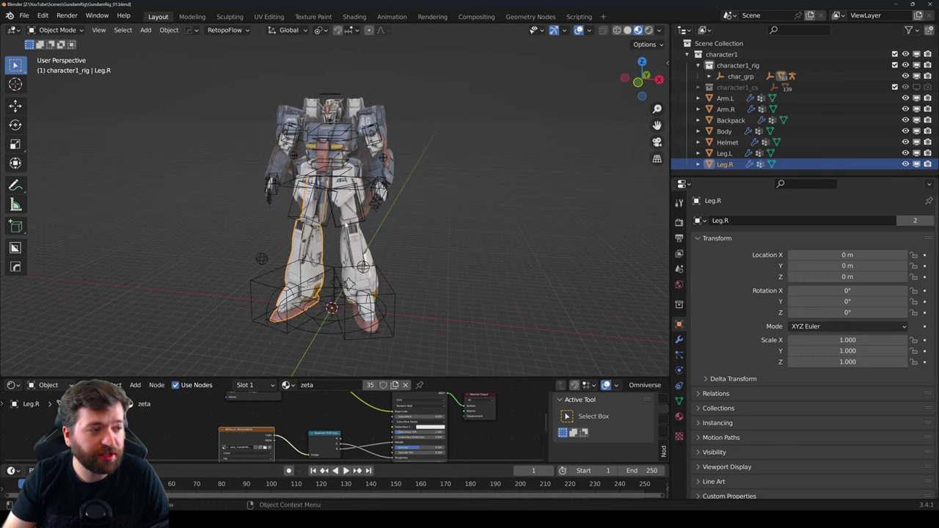
left_click(398, 297)
key("ctrl+Tab")
left_click(397, 301)
key("g")
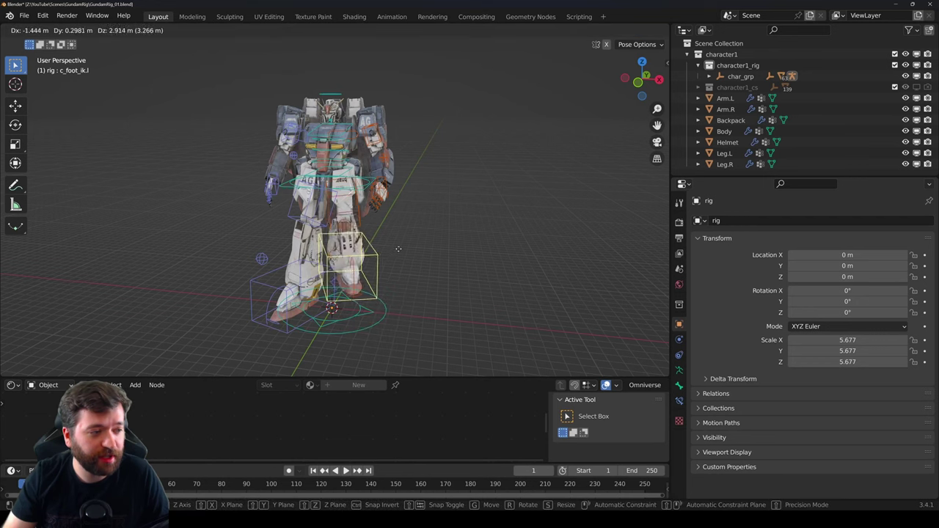
right_click(440, 249)
left_click(261, 285)
key("g")
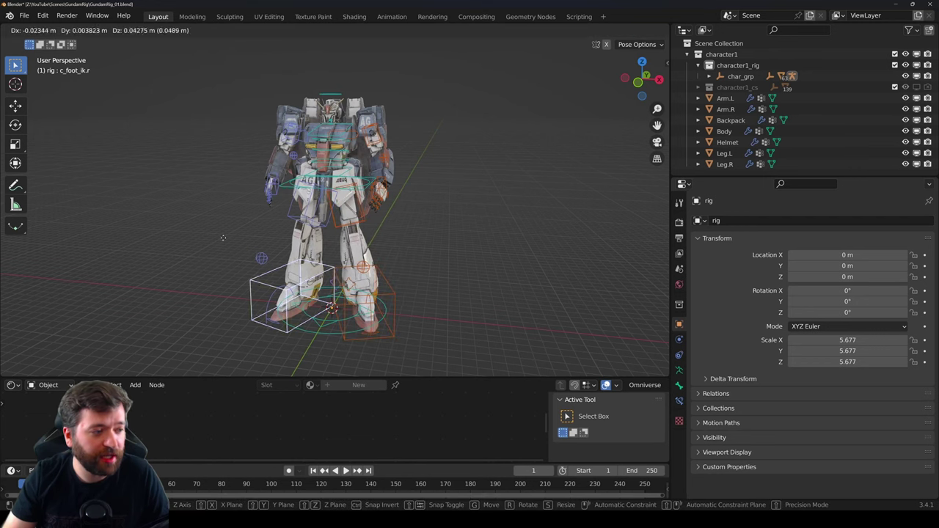
key("Escape")
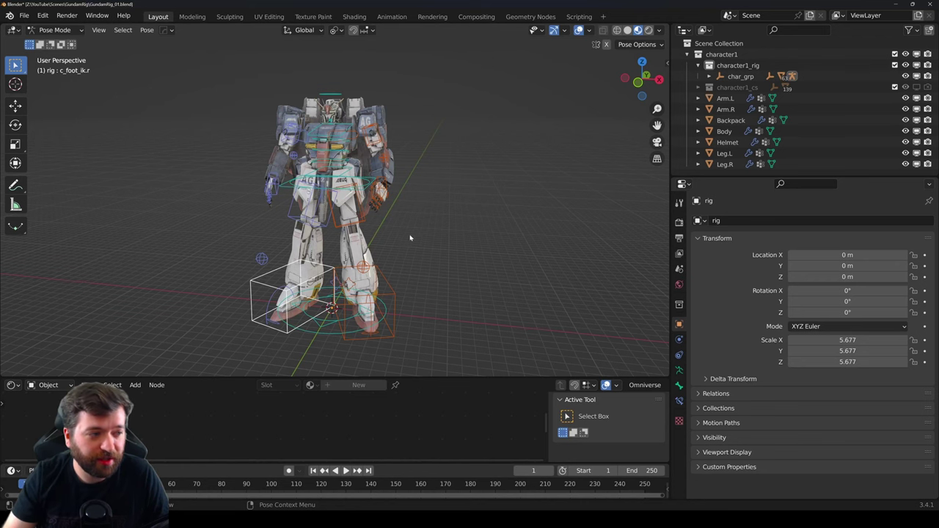
middle_click_drag(381, 247, 377, 245)
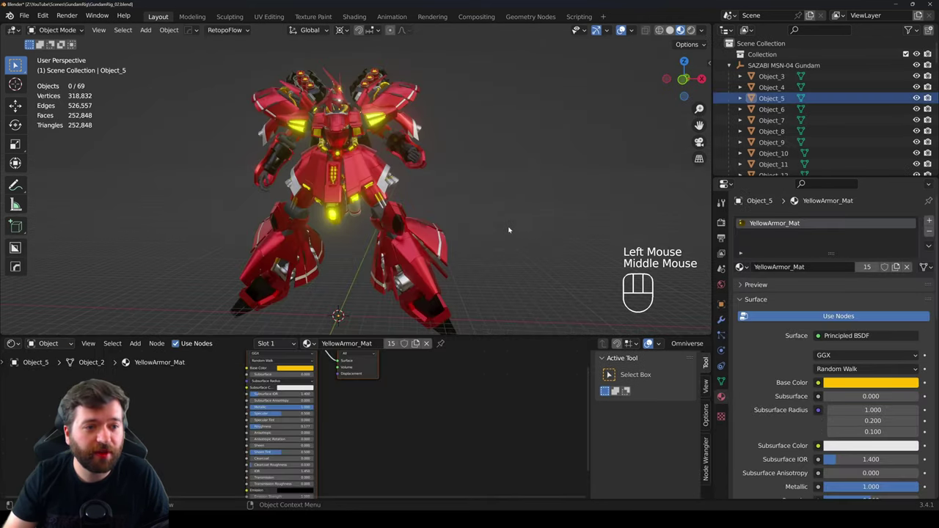
Step: Look over the red Gundam and the list of separate parts under SAZABI MSN-04 Gundam
scroll(506, 229, "down", 1)
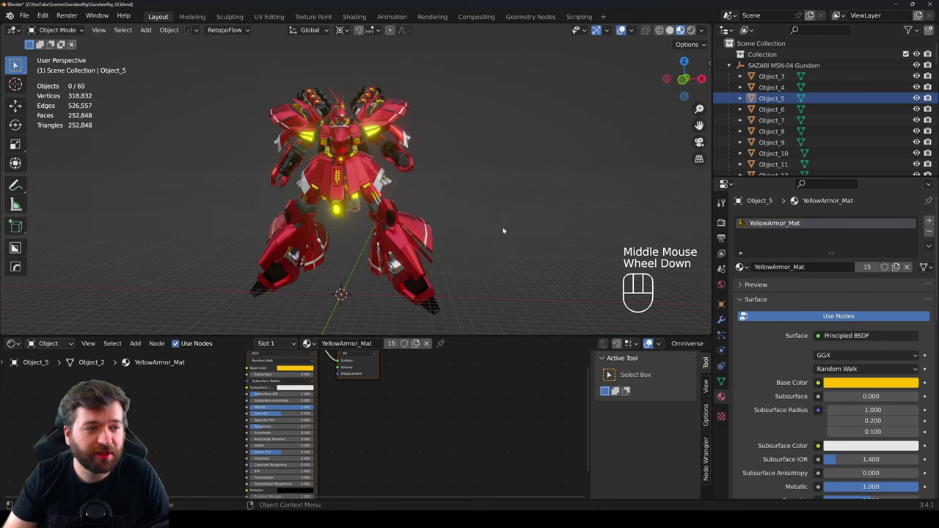
middle_click_drag(480, 226, 479, 221, "shift")
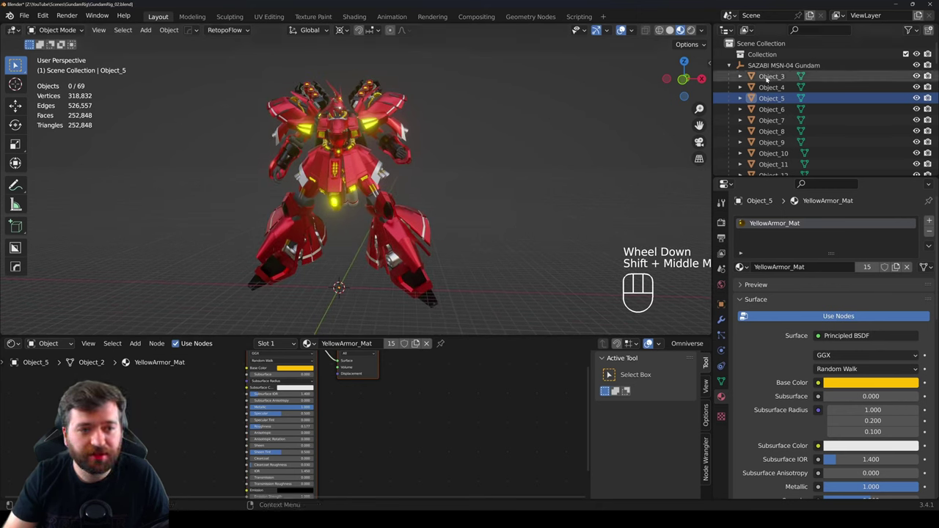
scroll(769, 126, "down", 5)
scroll(769, 129, "down", 6)
left_click(935, 105)
left_click_drag(935, 106, 906, 46)
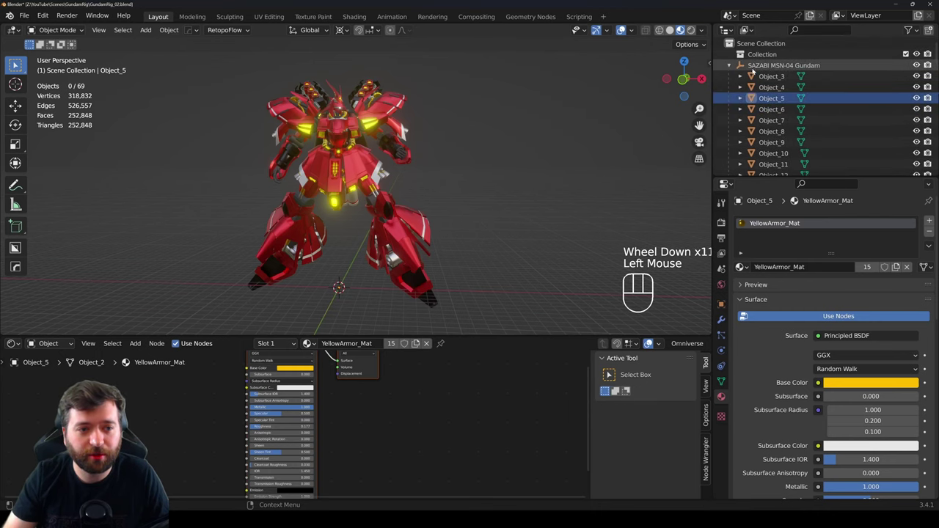
Step: Select the parts from Object_3 to Object_70 to check the object count, and deselect them
left_click(752, 67)
left_click(771, 76)
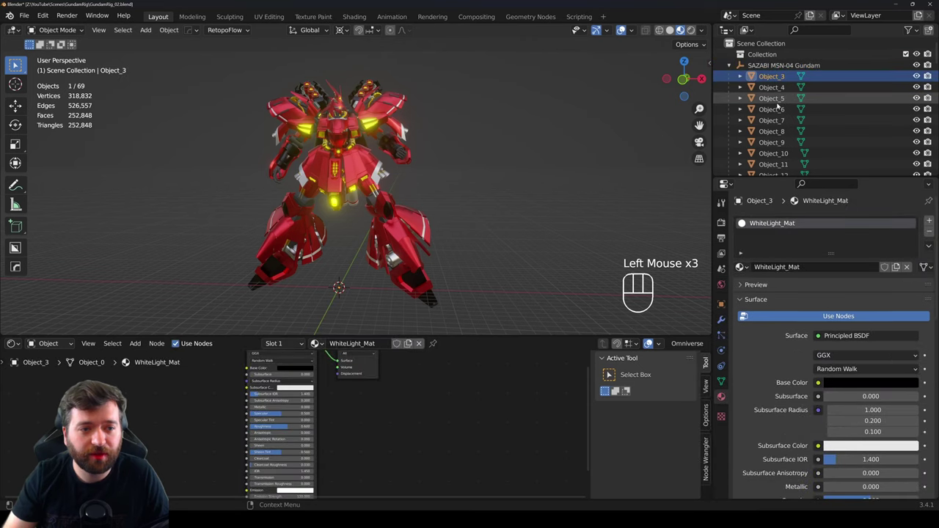
scroll(777, 107, "down", 11)
scroll(791, 145, "down", 10)
scroll(789, 163, "down", 2)
left_click(778, 164, "shift")
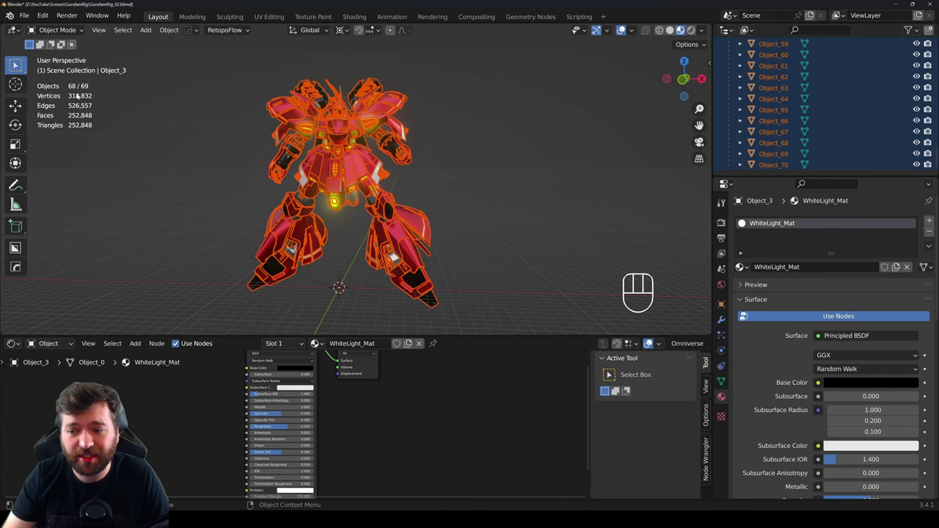
left_click(201, 184)
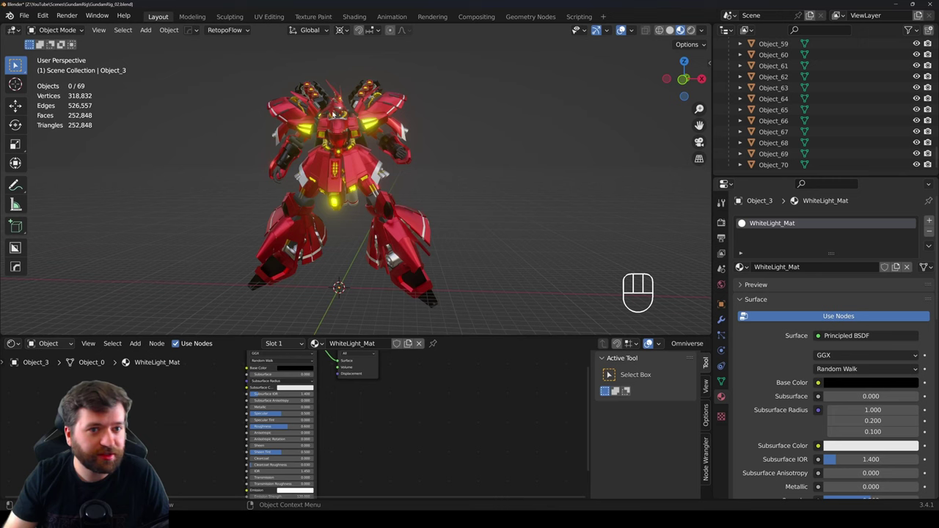
Step: Select the entire red Gundam and start an FBX export
left_click_drag(457, 316, 224, 68)
left_click(24, 15)
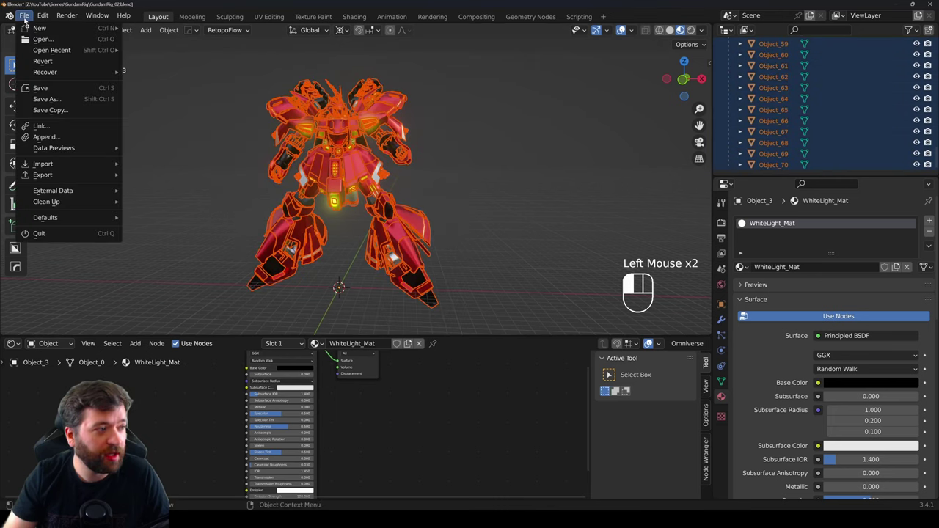
mouse_move(74, 174)
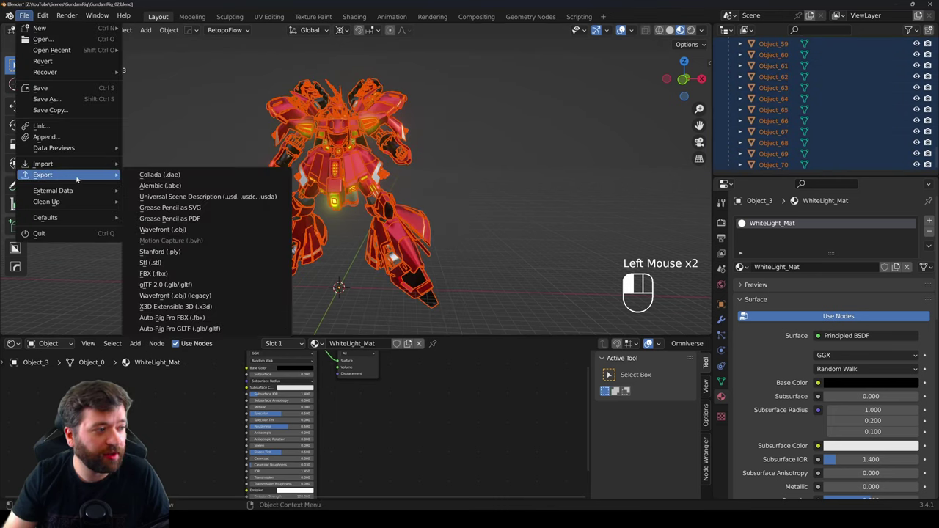
left_click(169, 273)
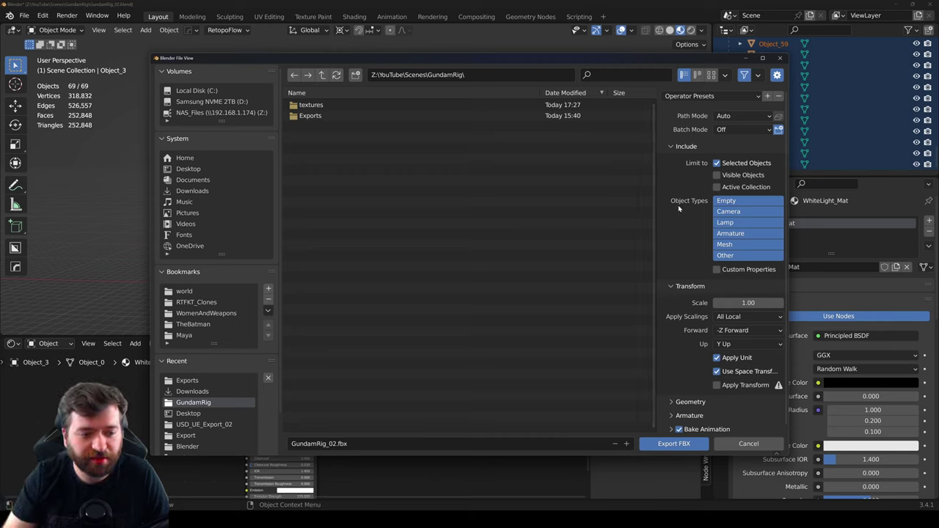
Step: Choose the existing RedGundam_01.fbx in the Exports folder as the export target
left_click(317, 115)
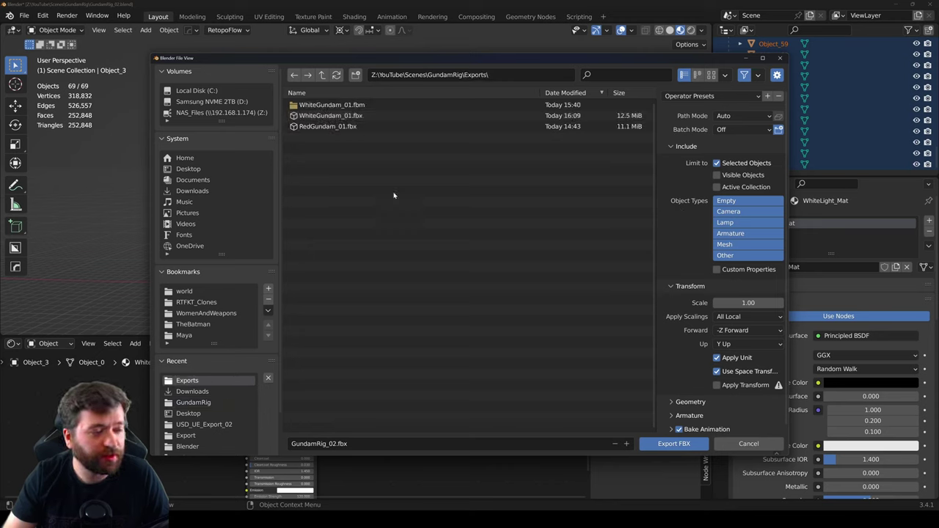
scroll(690, 339, "down", 1)
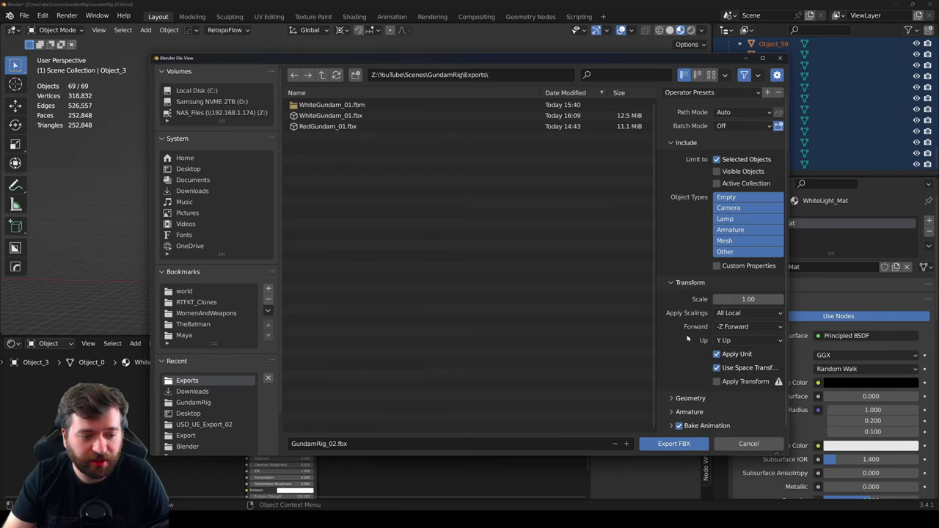
left_click(312, 127)
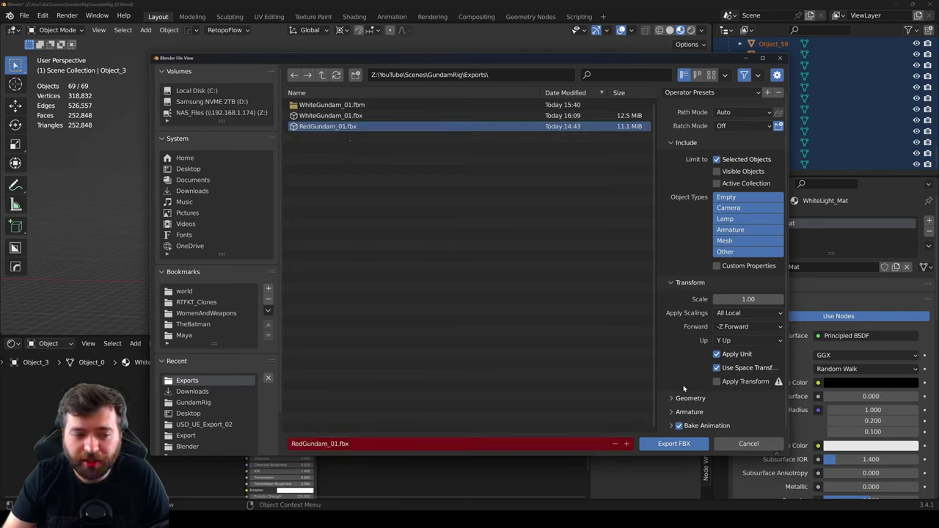
Step: Set the export's forward axis to -X Forward and its up axis to Z Up
scroll(691, 221, "up", 1)
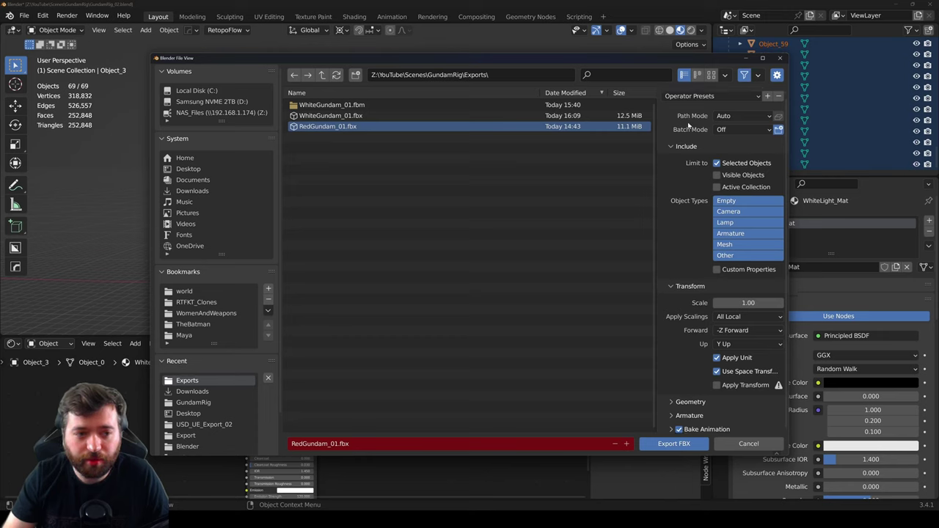
scroll(696, 290, "down", 1)
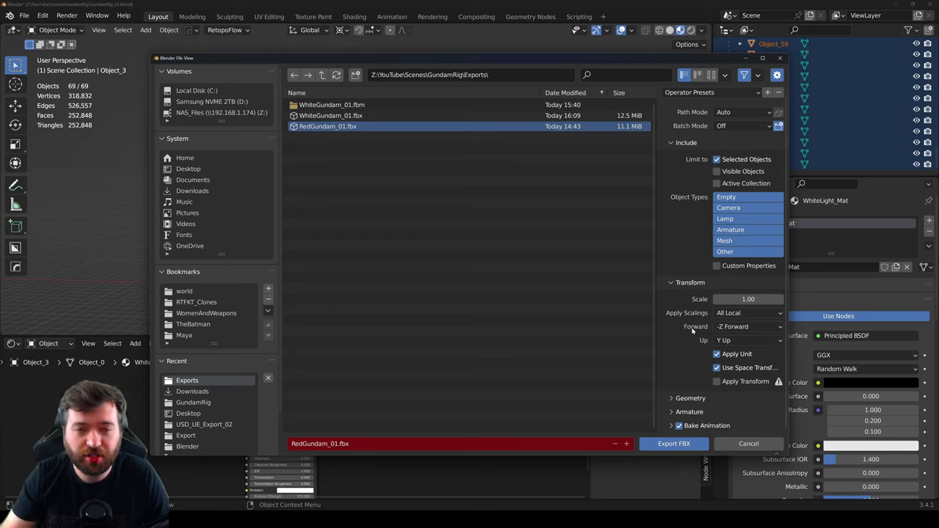
left_click(723, 328)
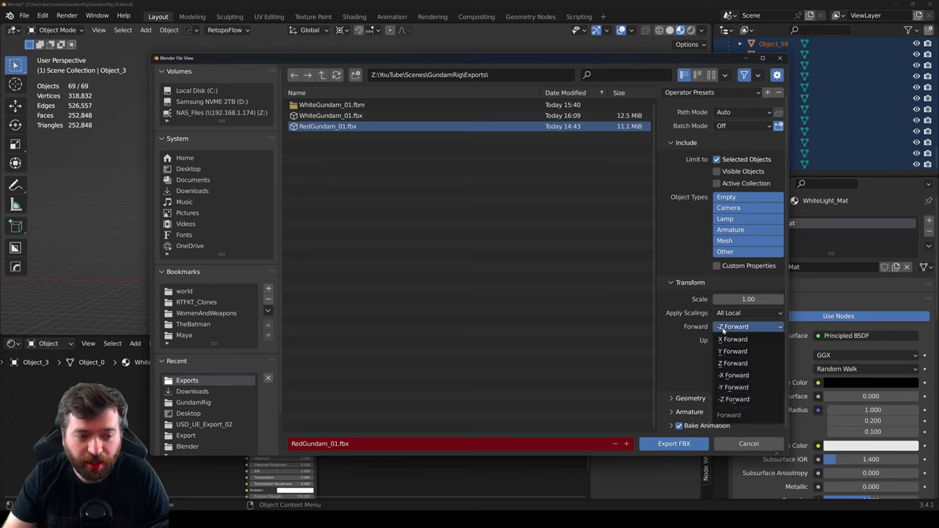
left_click(734, 375)
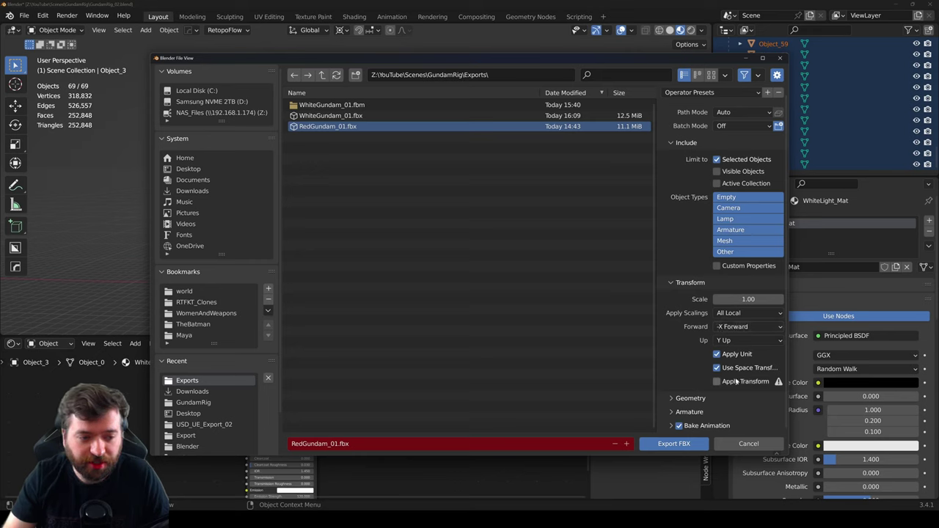
left_click(729, 341)
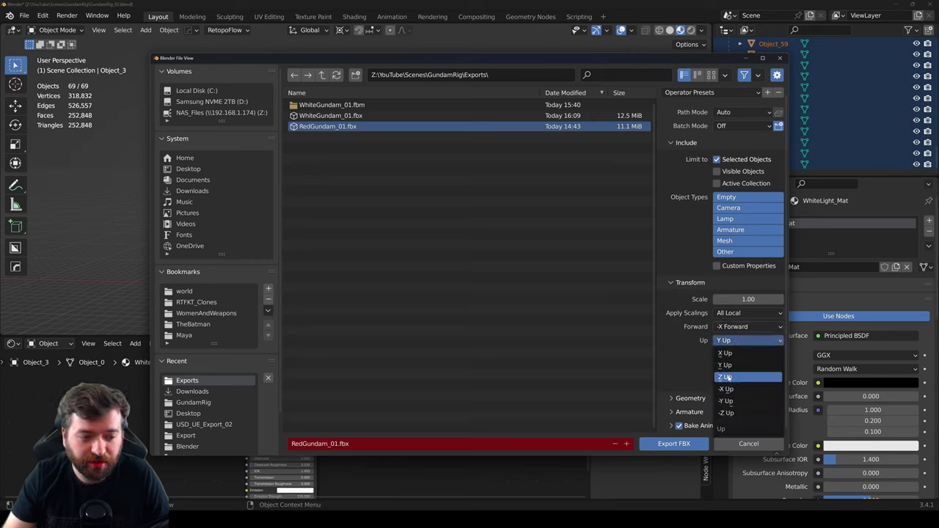
left_click(730, 359)
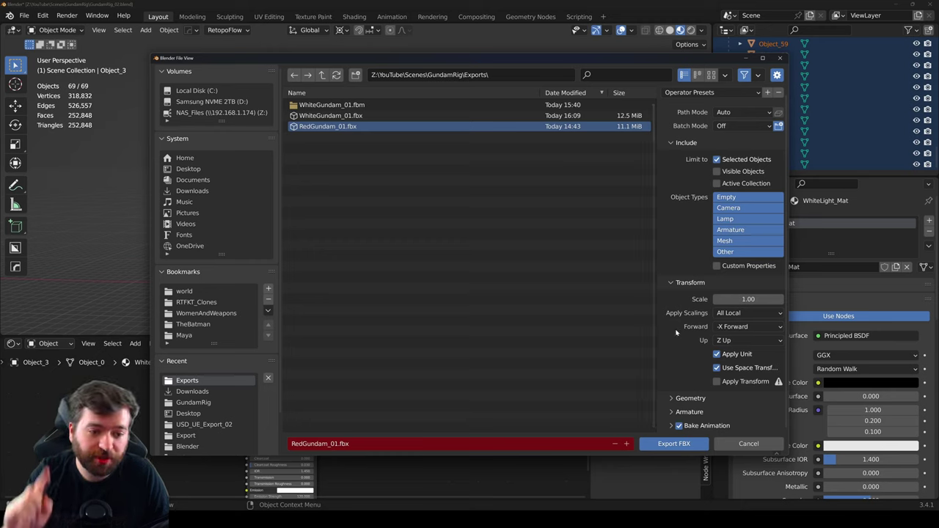
Step: Set the armature's primary bone axis to X Axis and its secondary bone axis to Y Axis
left_click(690, 412)
scroll(697, 414, "down", 2)
left_click(744, 389)
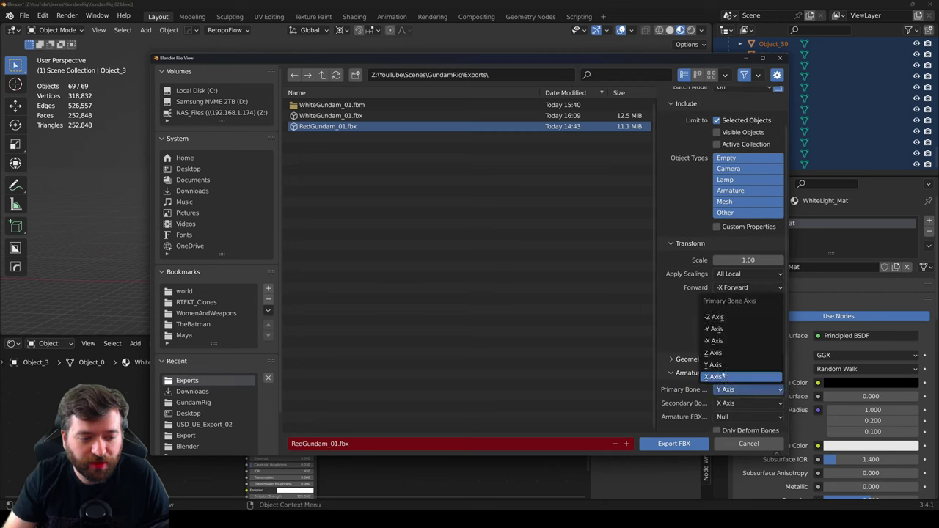
left_click(722, 377)
left_click(725, 402)
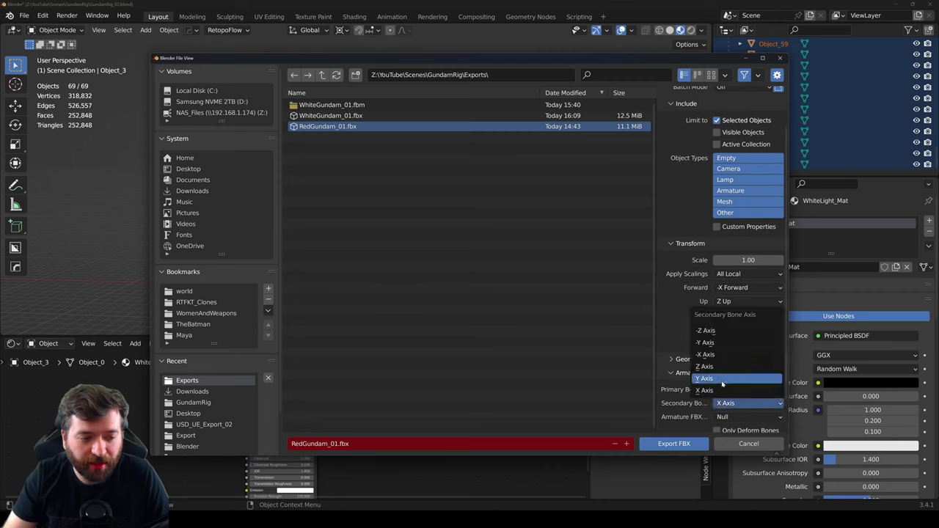
left_click(722, 379)
Step: Check the remaining armature settings and export the FBX over RedGundam_01.fbx
scroll(685, 406, "down", 2)
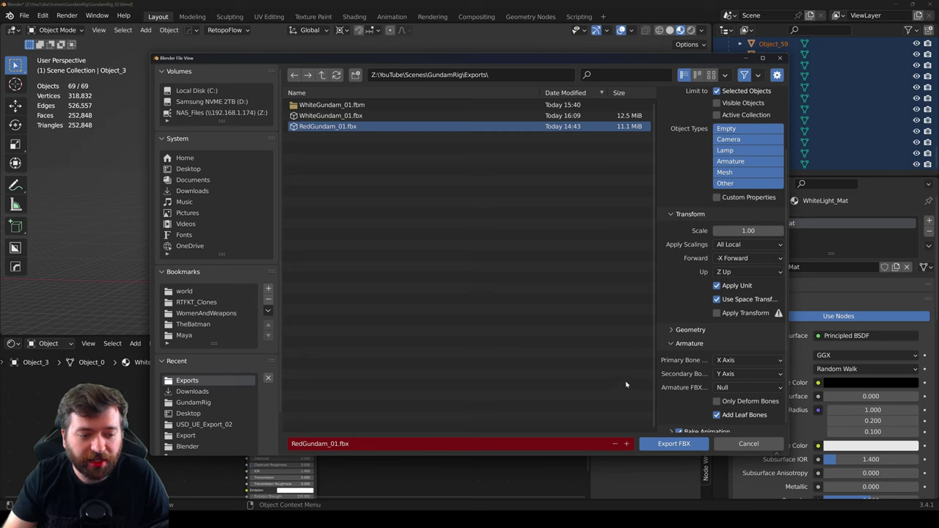
scroll(693, 372, "down", 1)
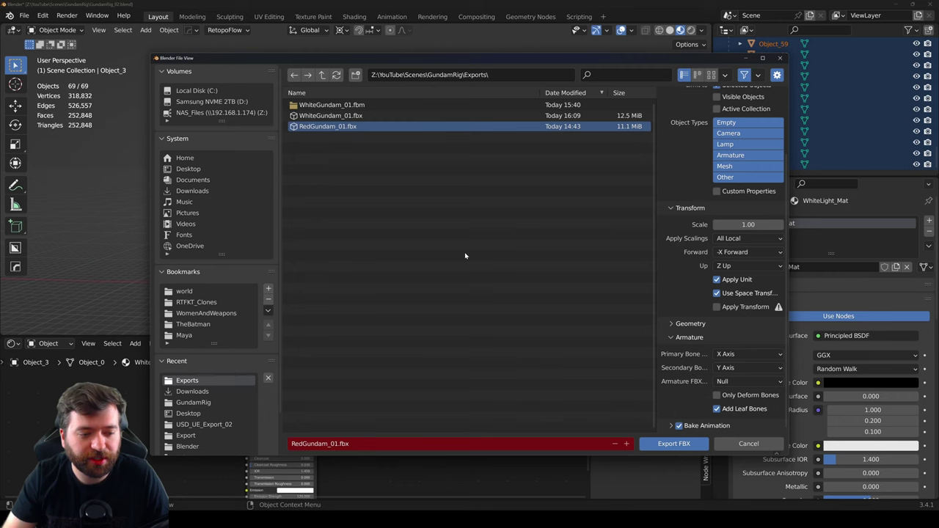
left_click(394, 218)
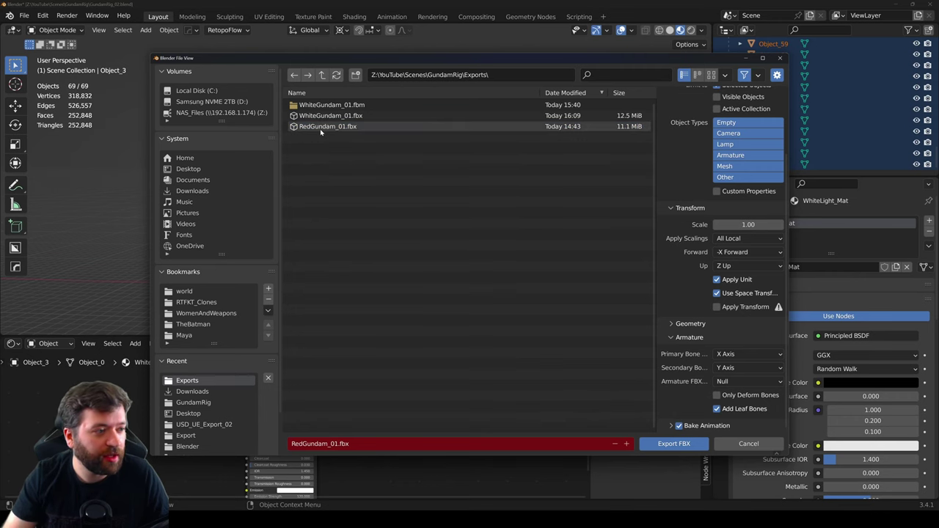
double_click(320, 127)
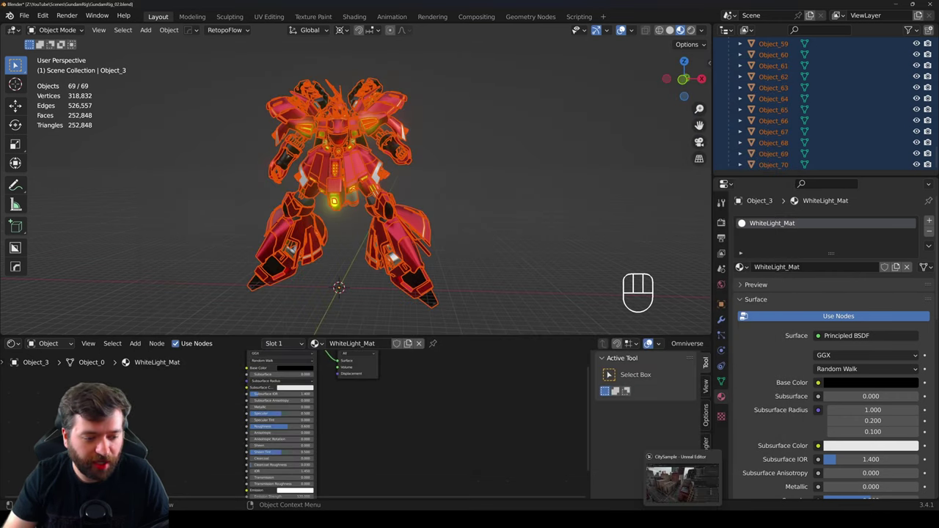
Step: Switch to the CitySample Unreal Editor and look over the materials in the Gundam/StaticMesh/Materials folder
left_click(682, 478)
left_click(26, 504)
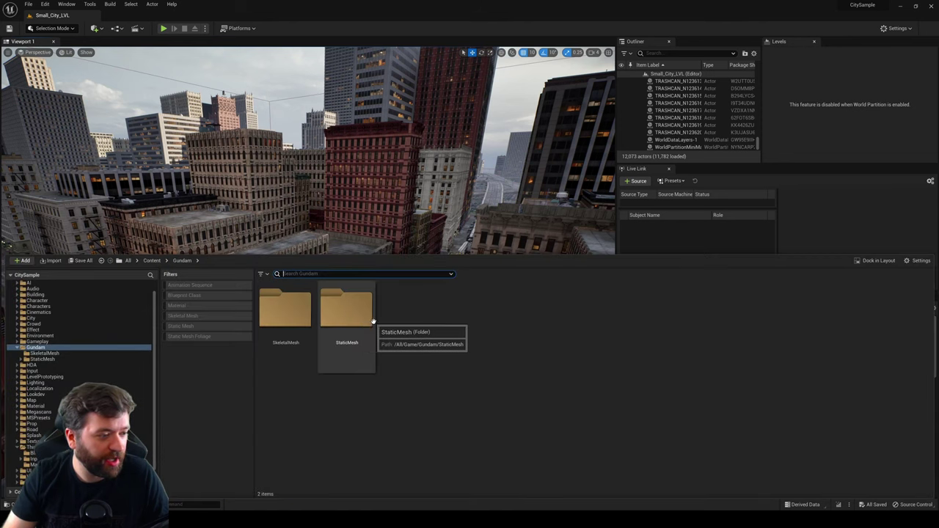
double_click(363, 322)
double_click(282, 309)
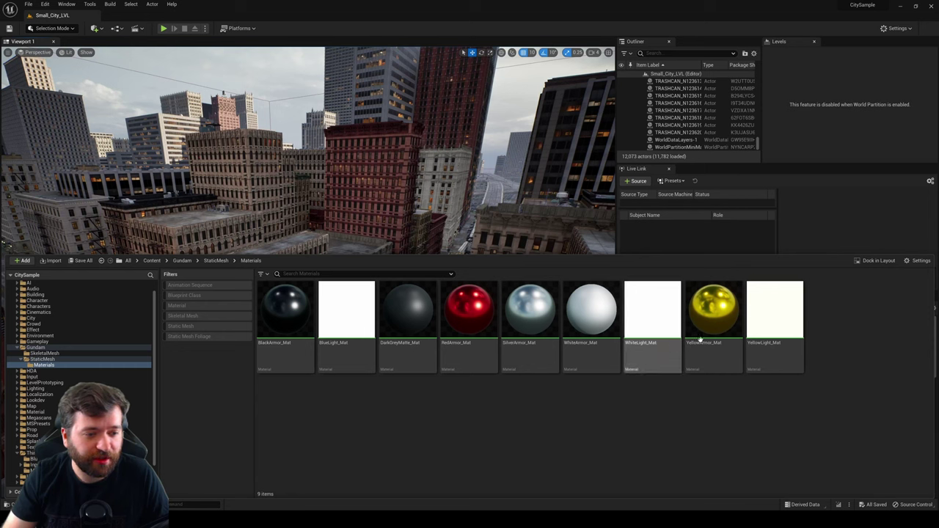
mouse_move(614, 332)
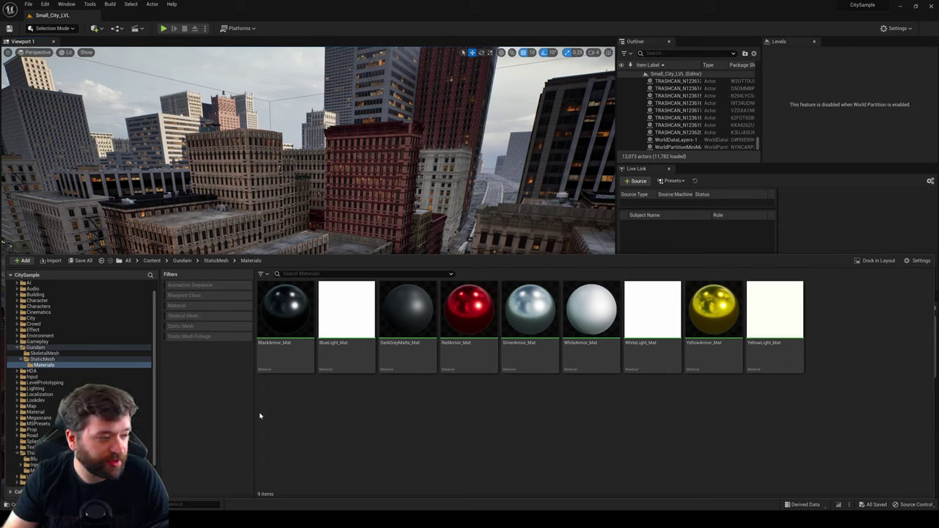
Step: Choose RedGundam_01.fbx from the Exports folder for import into the Gundam/StaticMesh folder
right_click(383, 391)
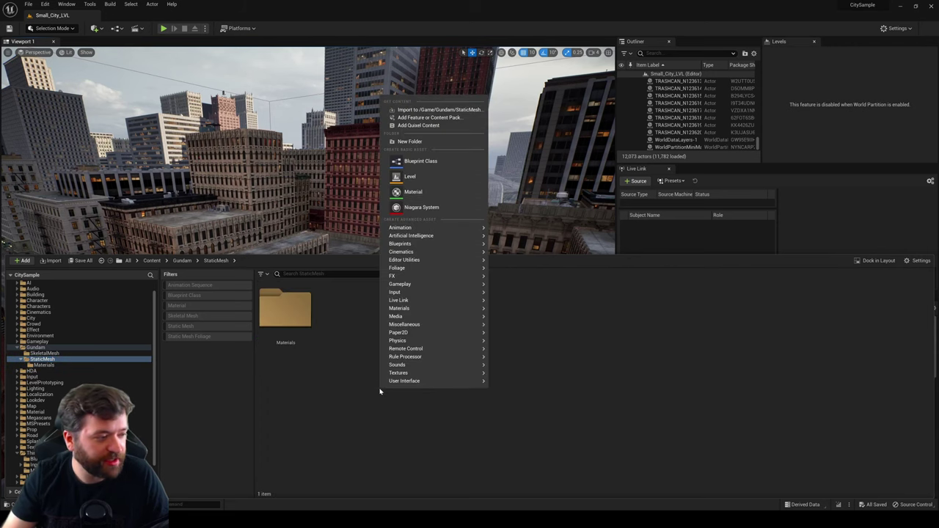
left_click(434, 110)
left_click(390, 161)
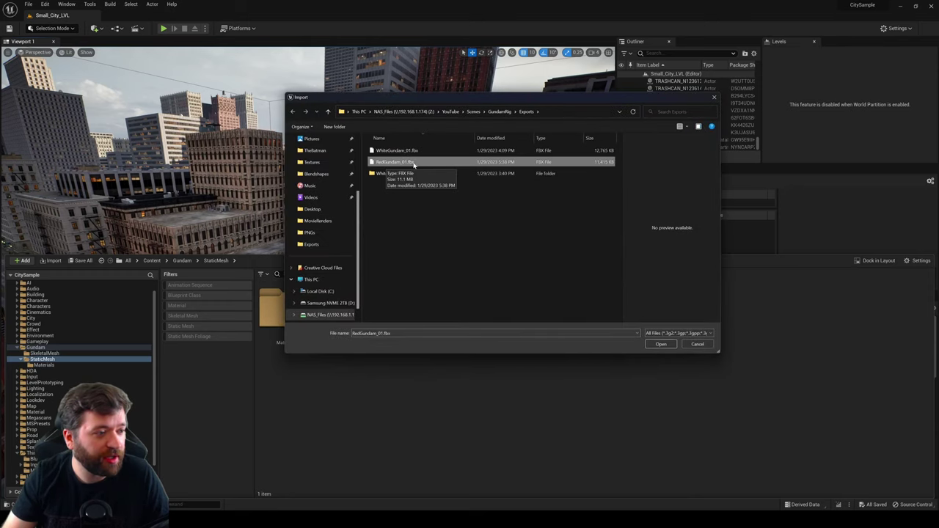
left_click(660, 344)
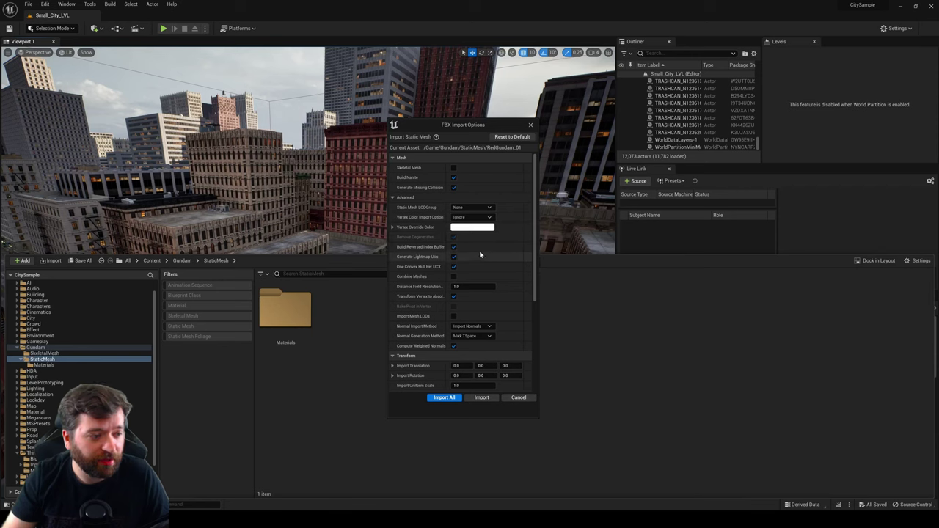
Step: Import all RedGundam_01 static meshes with the material import method set to Do Not Create Material and texture import turned off
scroll(504, 269, "down", 1)
scroll(509, 269, "down", 1)
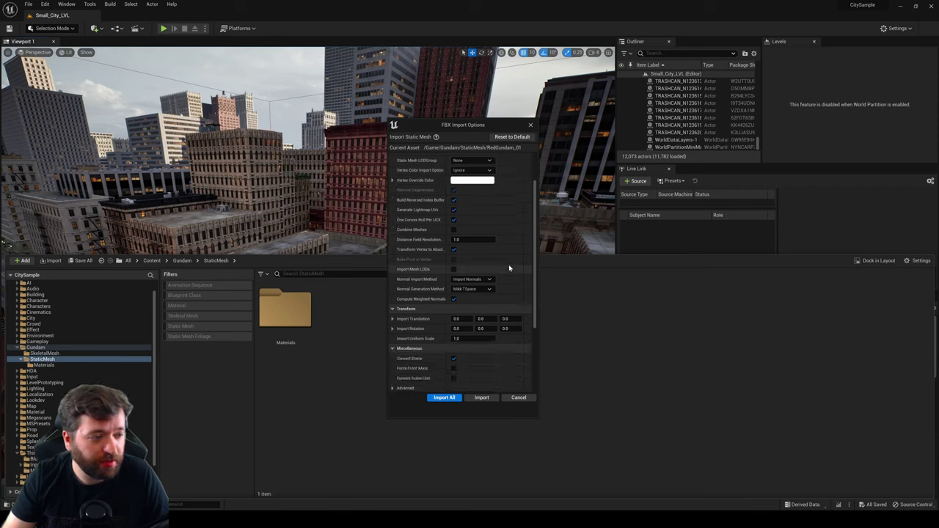
scroll(511, 270, "down", 3)
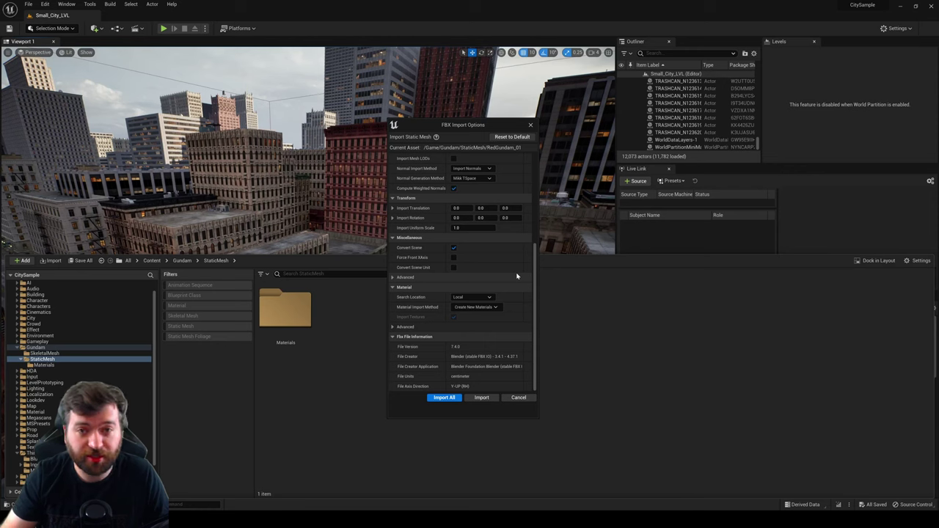
left_click(489, 311)
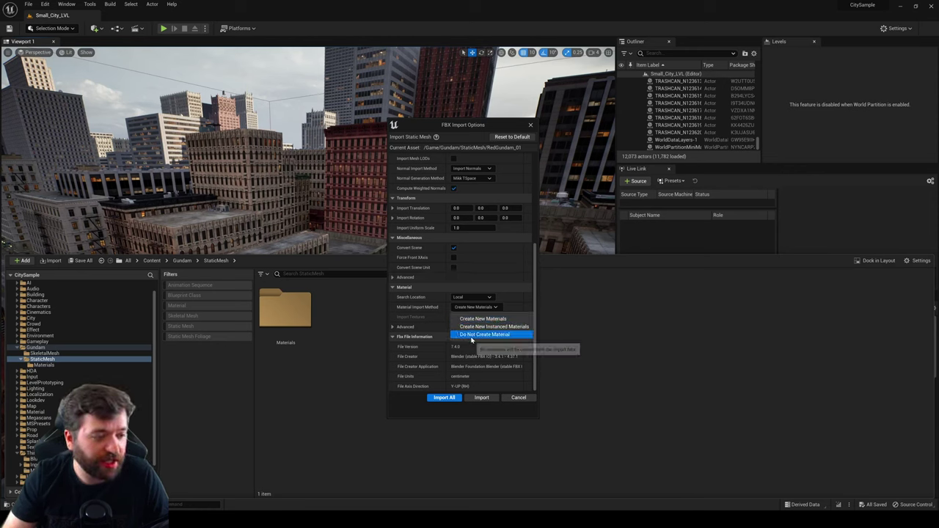
left_click(471, 336)
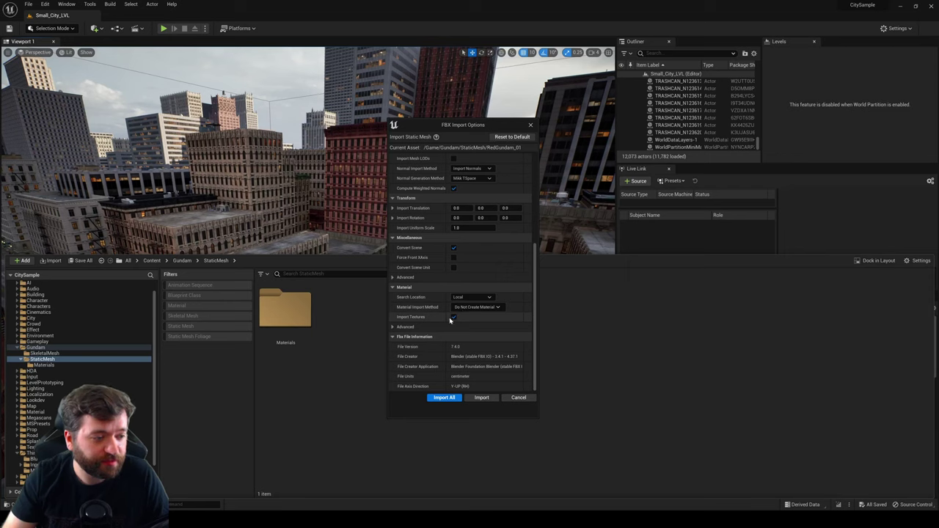
left_click(453, 318)
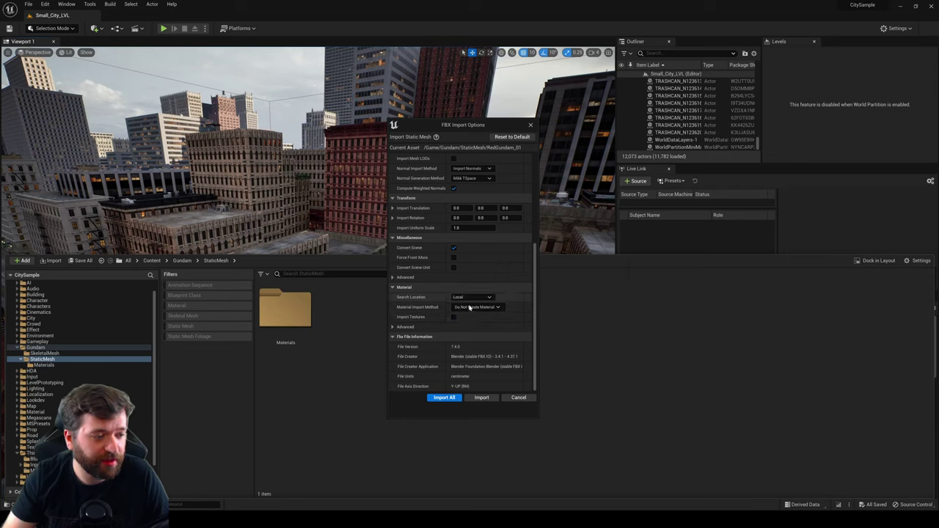
left_click(445, 398)
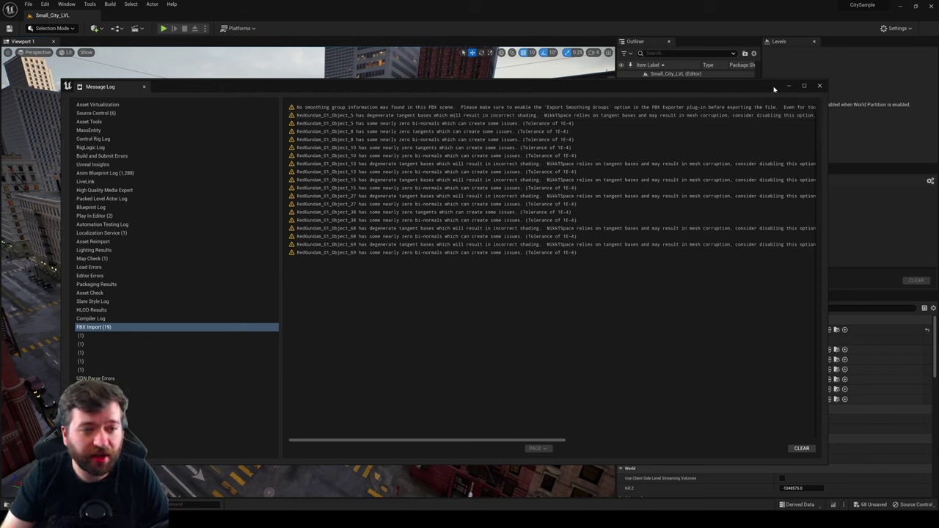
left_click(819, 86)
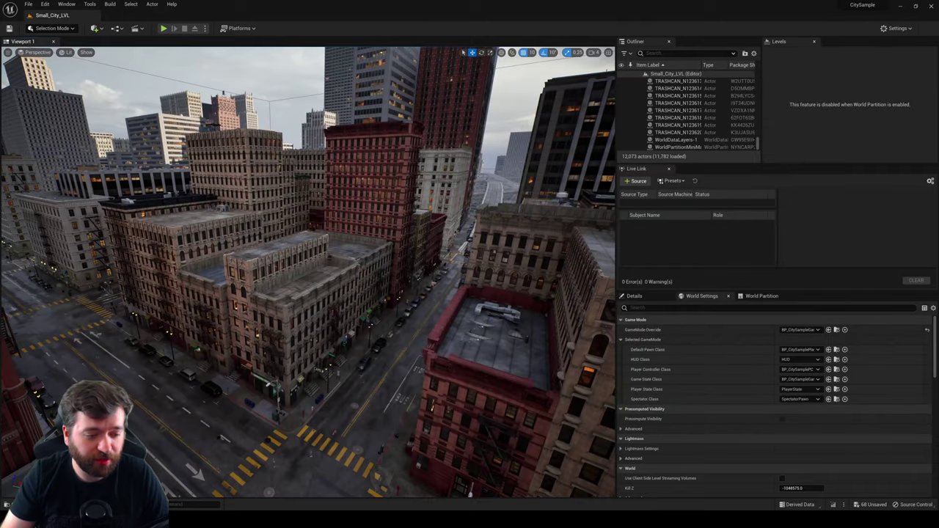
Step: Switch to Blender and start another FBX export of the selected Gundam objects
left_click(696, 490)
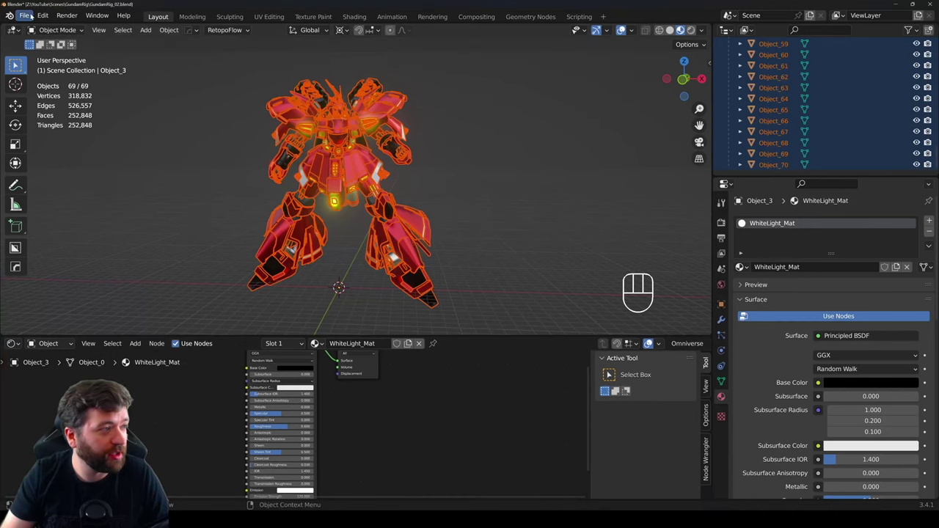
left_click(26, 15)
mouse_move(63, 176)
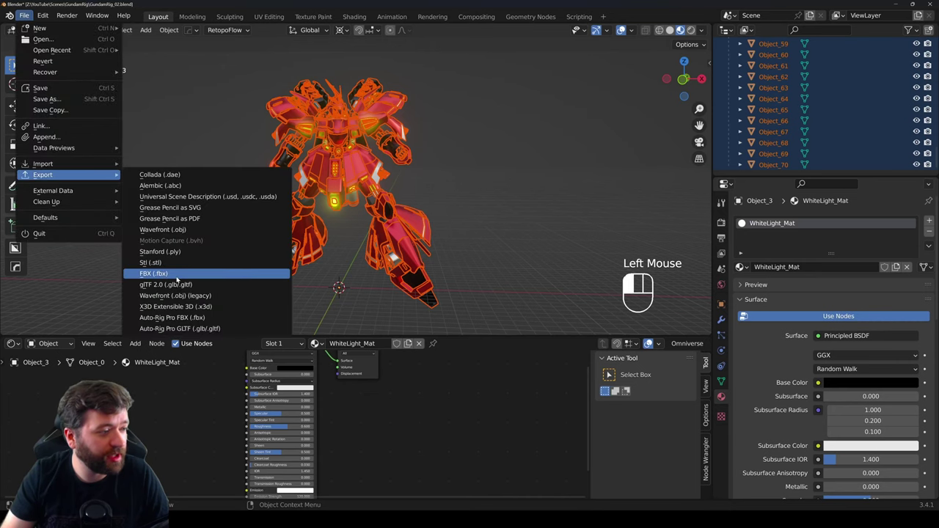
left_click(177, 276)
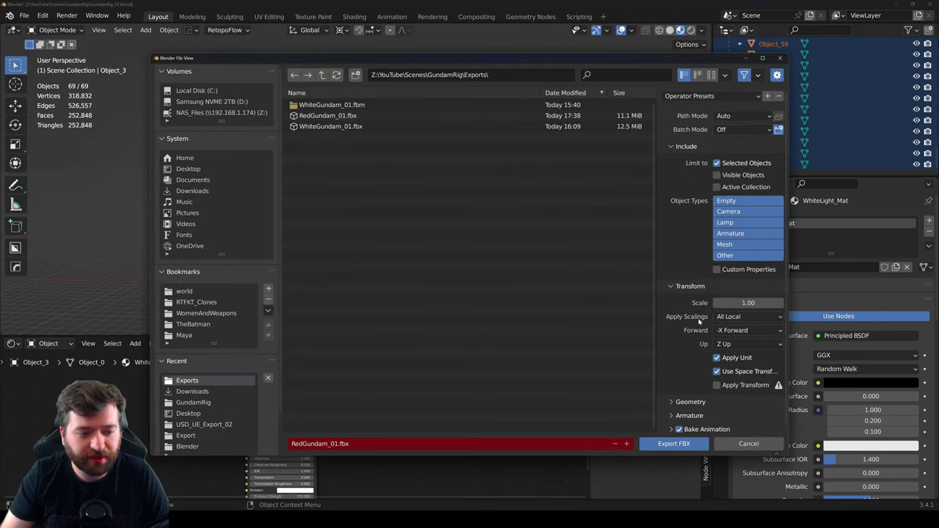
Step: Set the export's geometry smoothing to Face and export the FBX over RedGundam_01.fbx
scroll(699, 345, "down", 1)
left_click(687, 402)
scroll(691, 372, "down", 2)
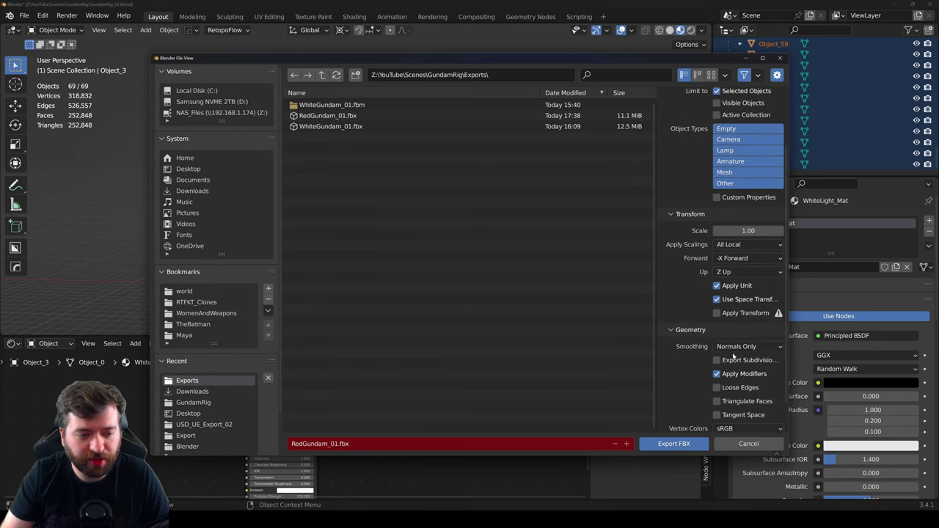
left_click(733, 348)
left_click(724, 373)
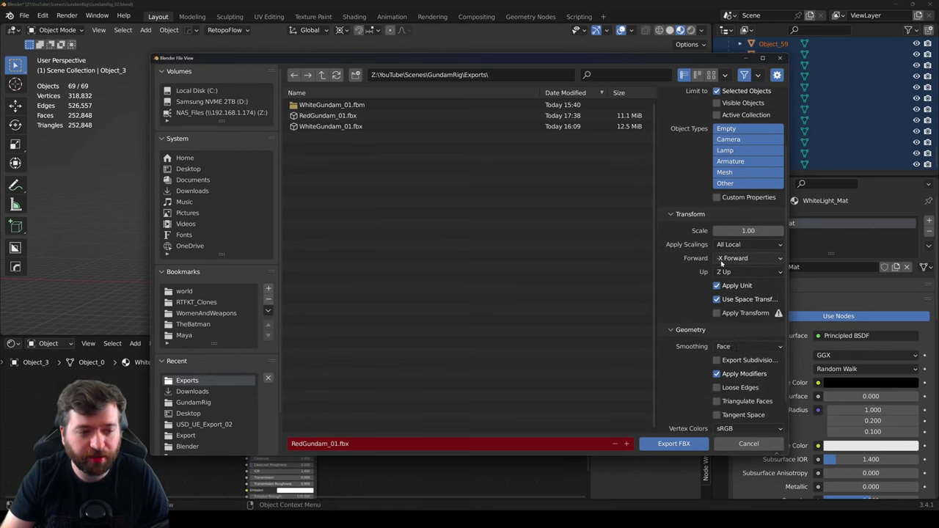
scroll(696, 318, "down", 1)
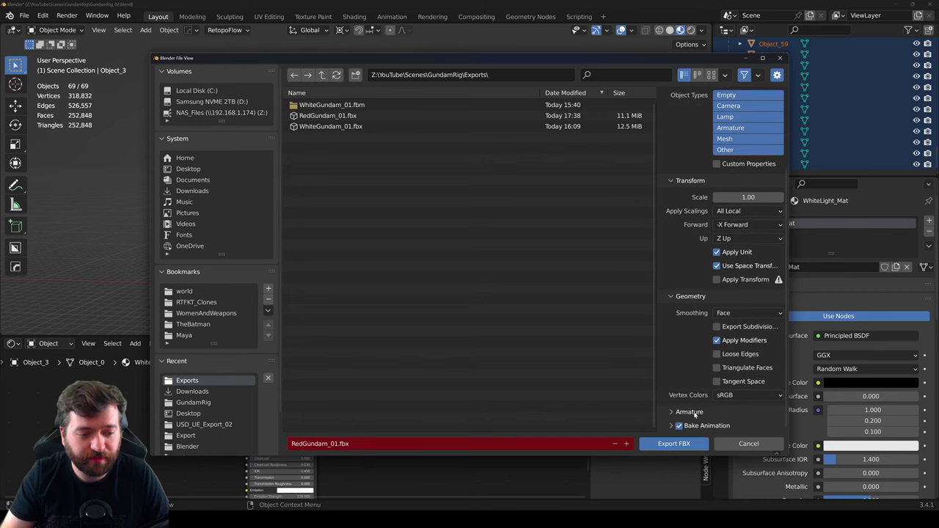
double_click(385, 116)
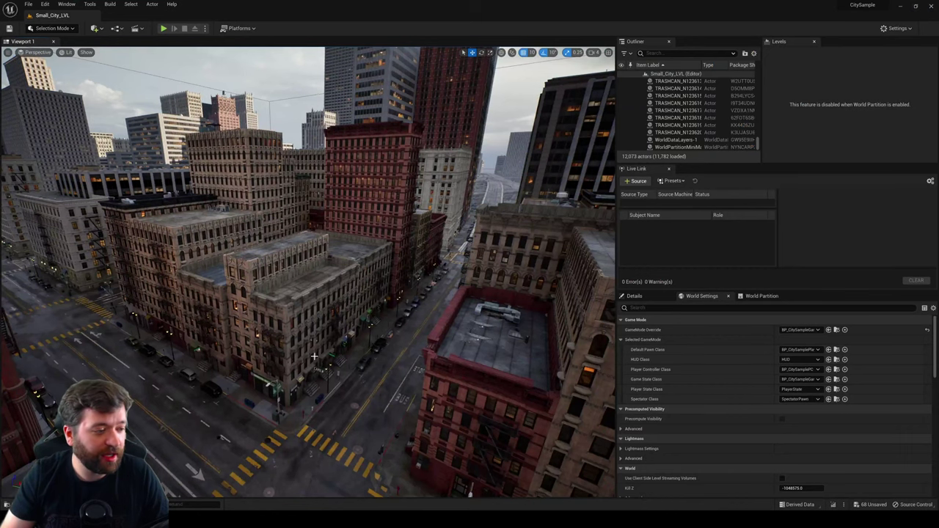
Step: Save all RedGundam_01 static meshes in Unreal's StaticMesh folder, from Object_3 through Object_70
key("ctrl+space")
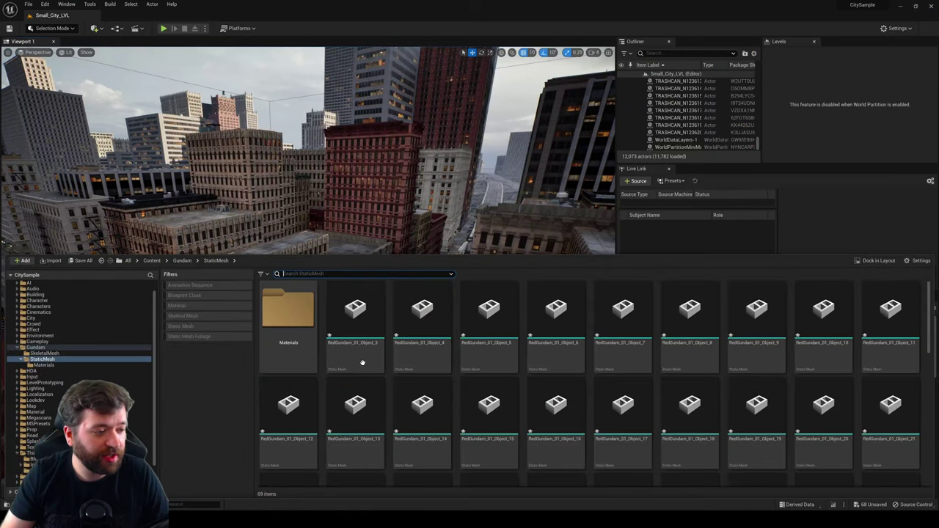
left_click(359, 321)
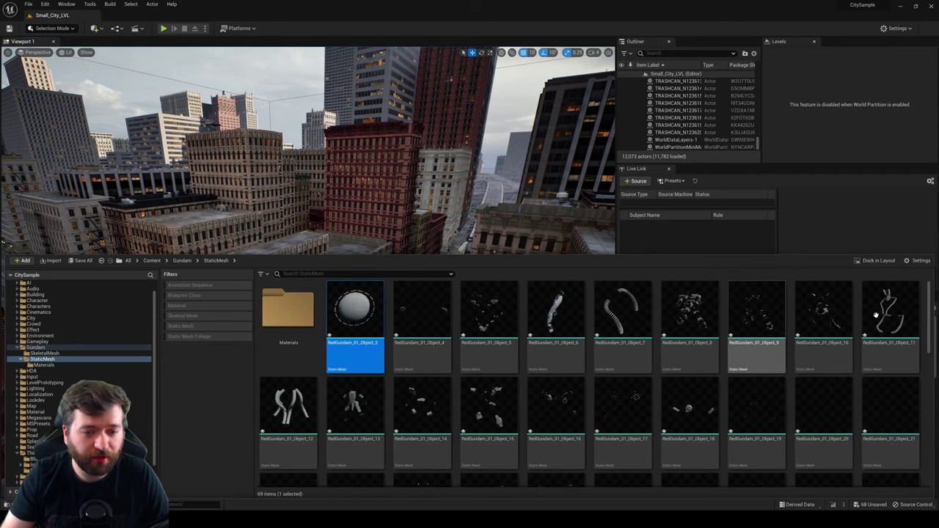
left_click_drag(929, 294, 923, 436)
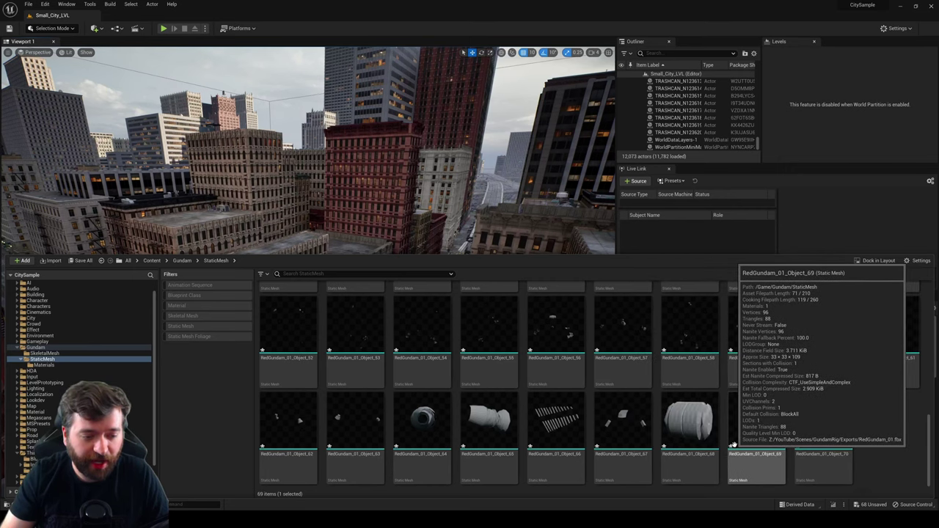
left_click(848, 438)
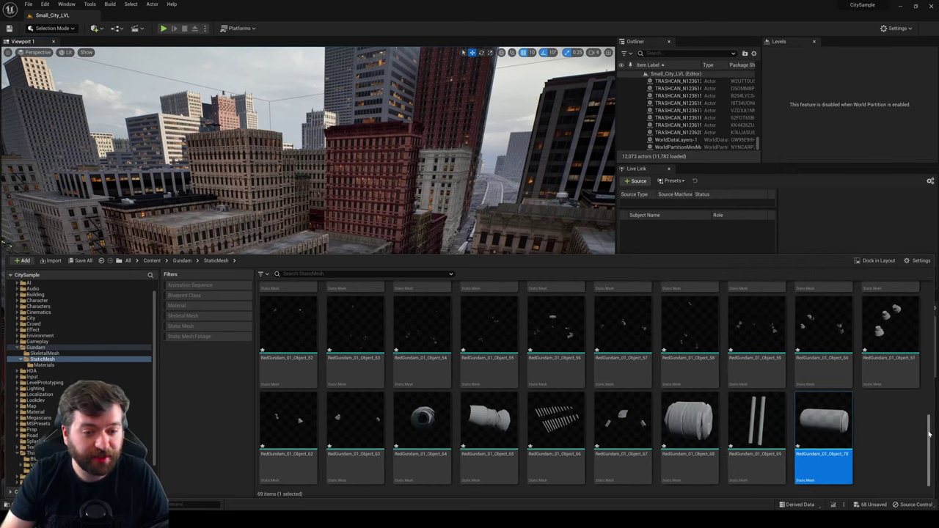
scroll(929, 434, "up", 10)
left_click(358, 320, "shift")
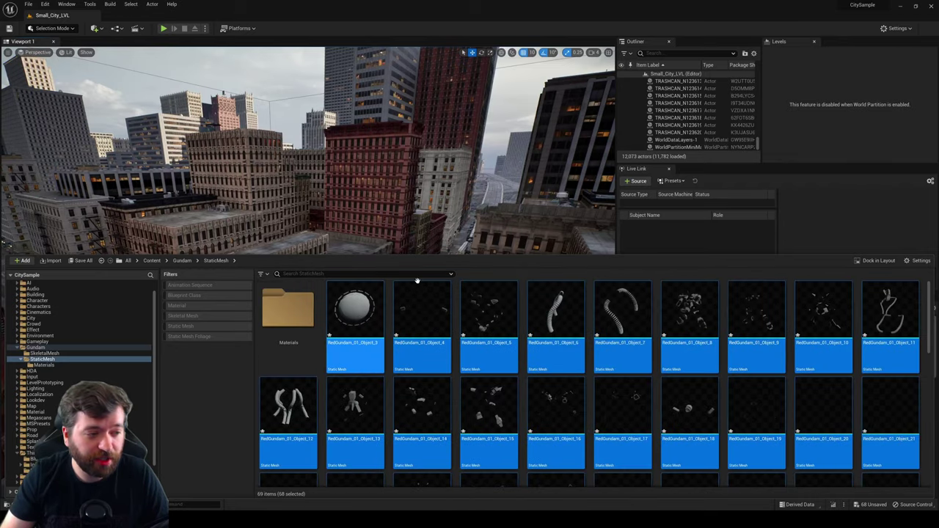
right_click(356, 311)
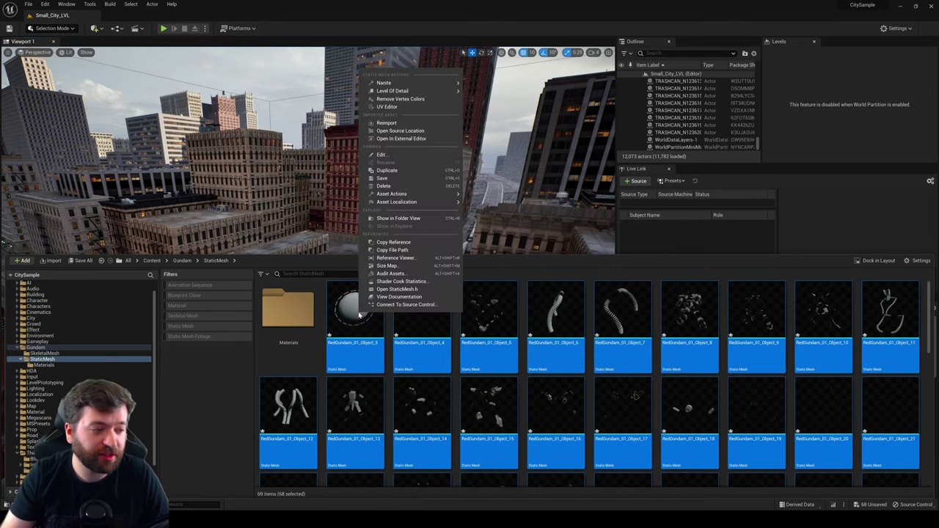
left_click(390, 180)
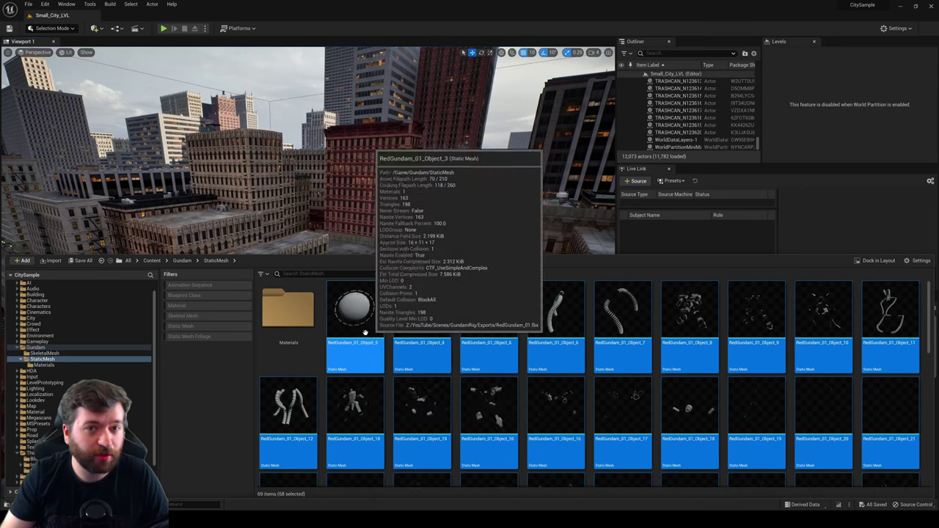
Step: Reimport every RedGundam_01 static mesh, from Object_3 through Object_70, from its updated source FBX
left_click(378, 336)
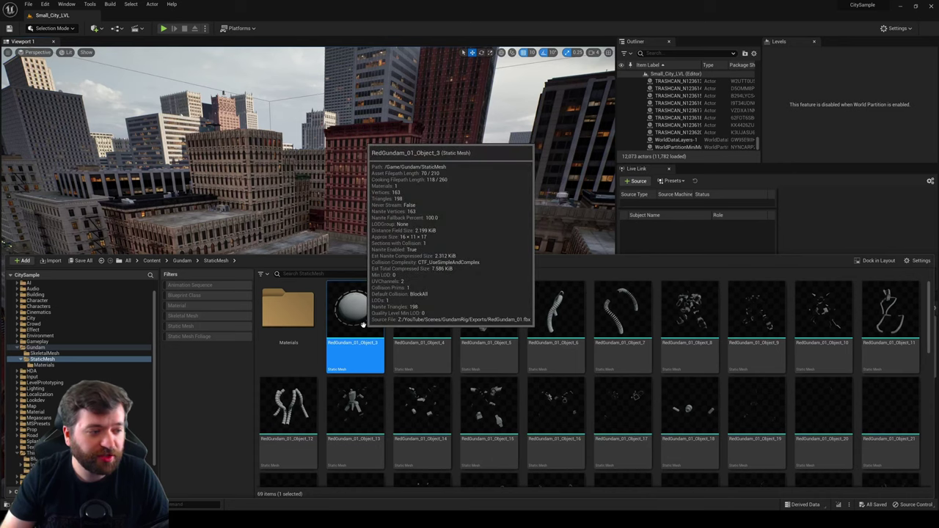
left_click_drag(930, 299, 930, 469)
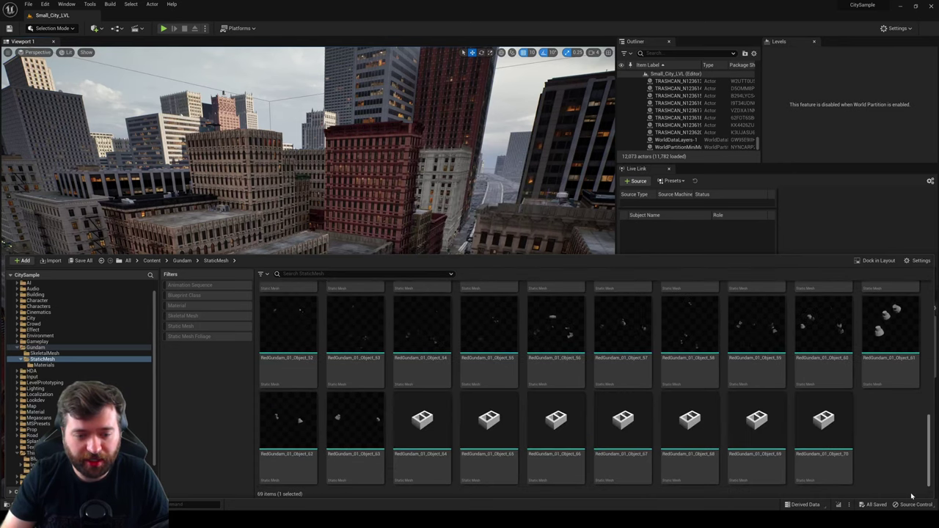
left_click(807, 438, "shift")
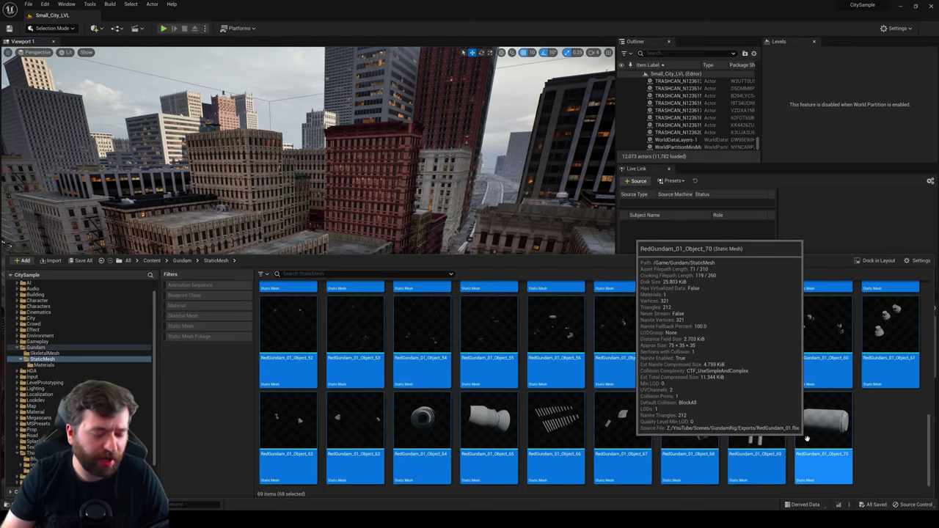
scroll(807, 438, "up", 6)
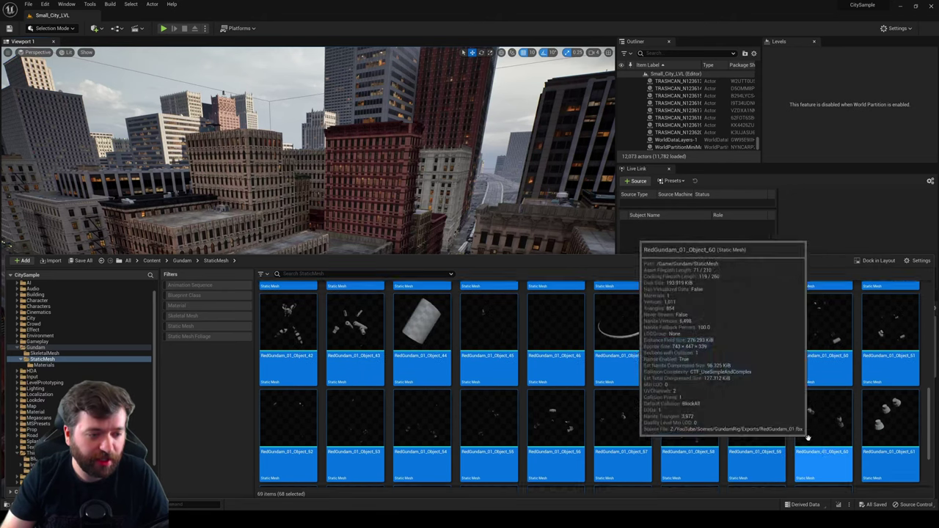
scroll(402, 353, "up", 4)
right_click(367, 325)
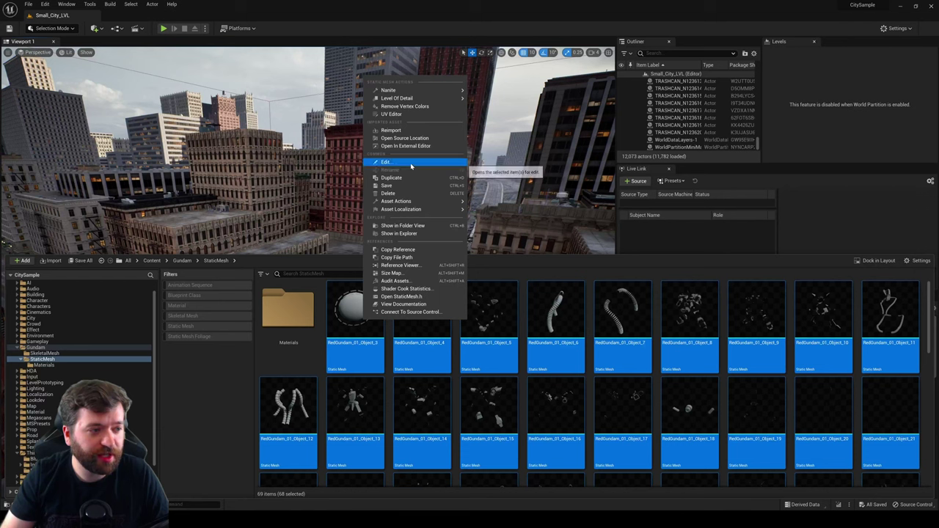
left_click(396, 130)
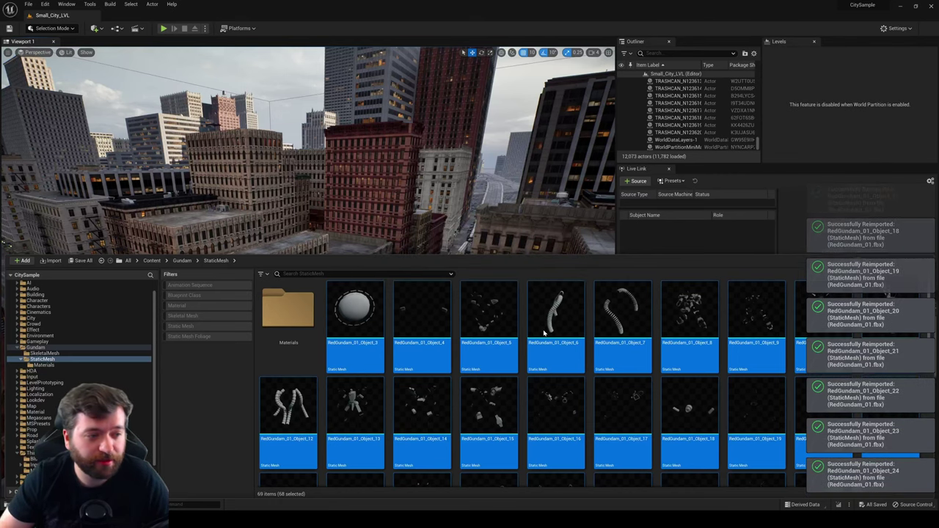
Step: Assign YellowArmor_Mat to the material slot of RedGundam_01_Object_24, save the mesh and close its editor
left_click(490, 321)
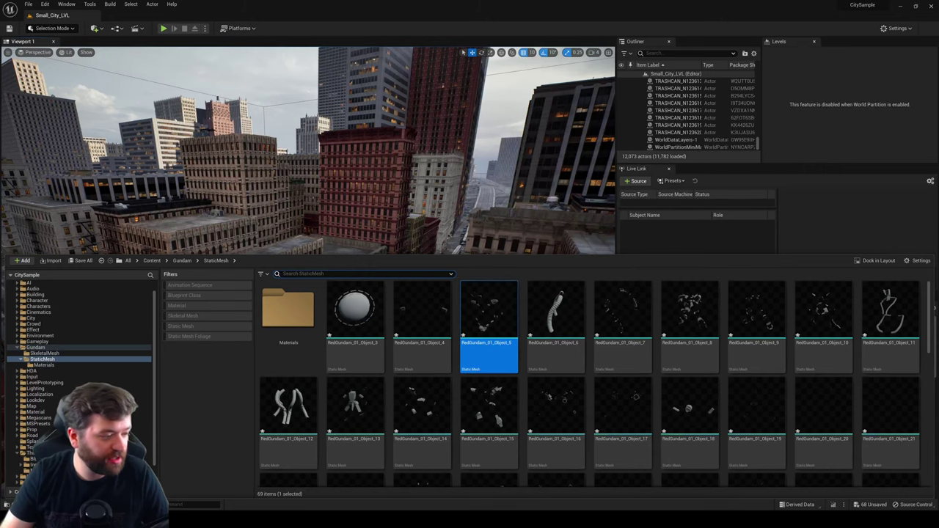
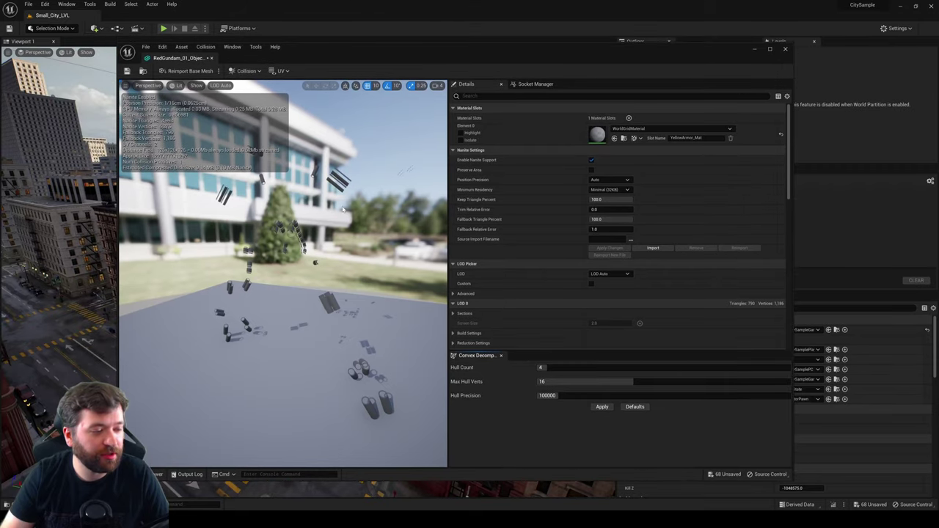
key("ctrl+b")
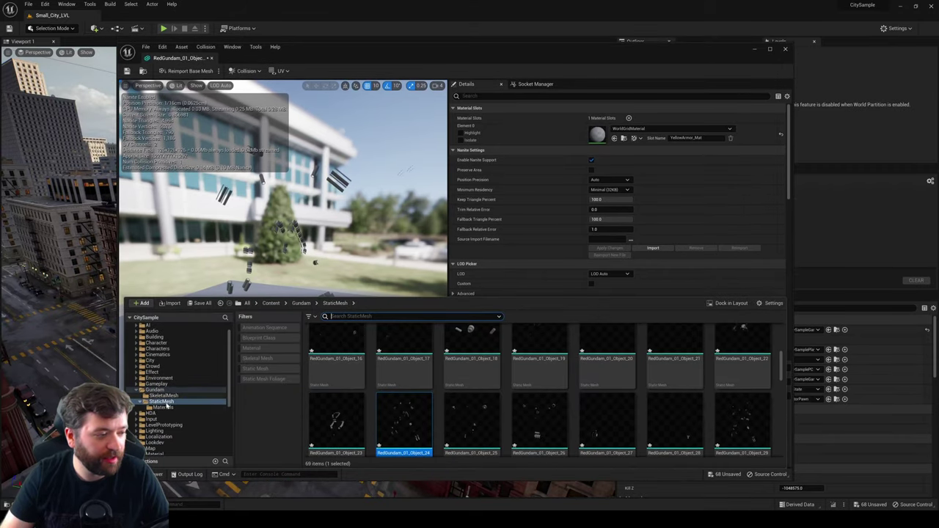
left_click(163, 407)
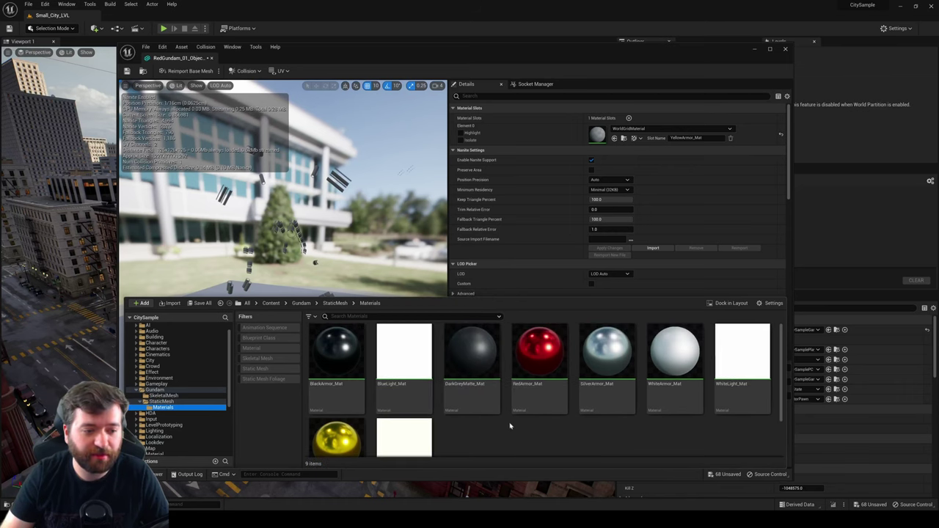
scroll(339, 399, "down", 1)
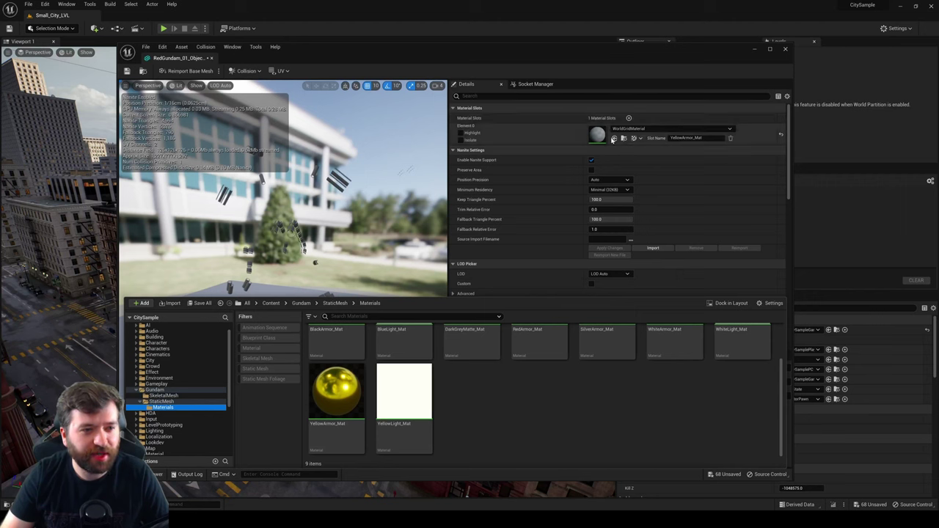
left_click_drag(336, 389, 595, 139)
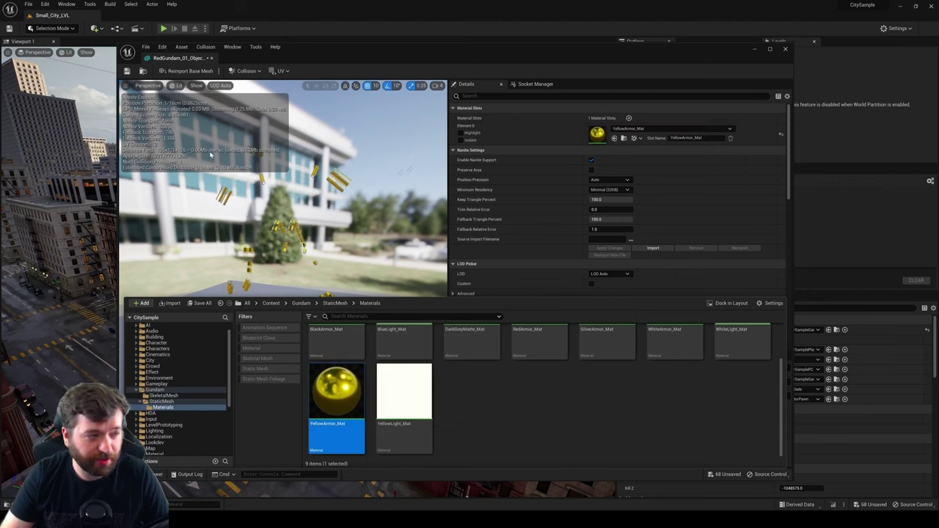
left_click(128, 70)
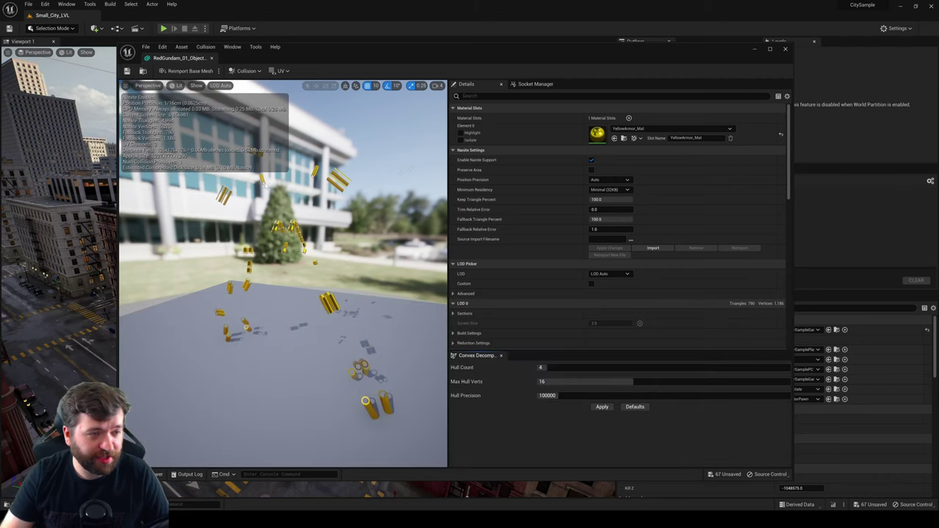
left_click(785, 50)
Step: Move all nine materials from the Materials subfolder up into Gundam's StaticMesh folder and show that folder's contents
key("ctrl+space")
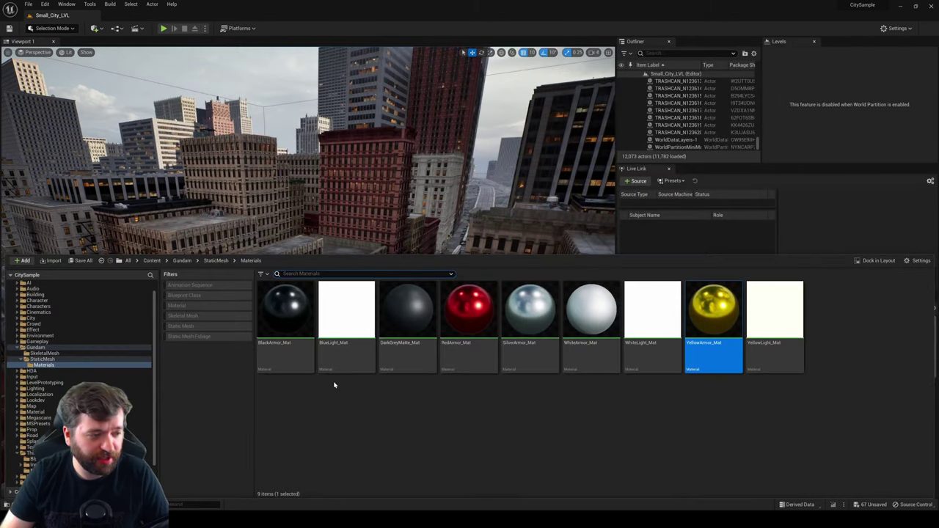
left_click(44, 359)
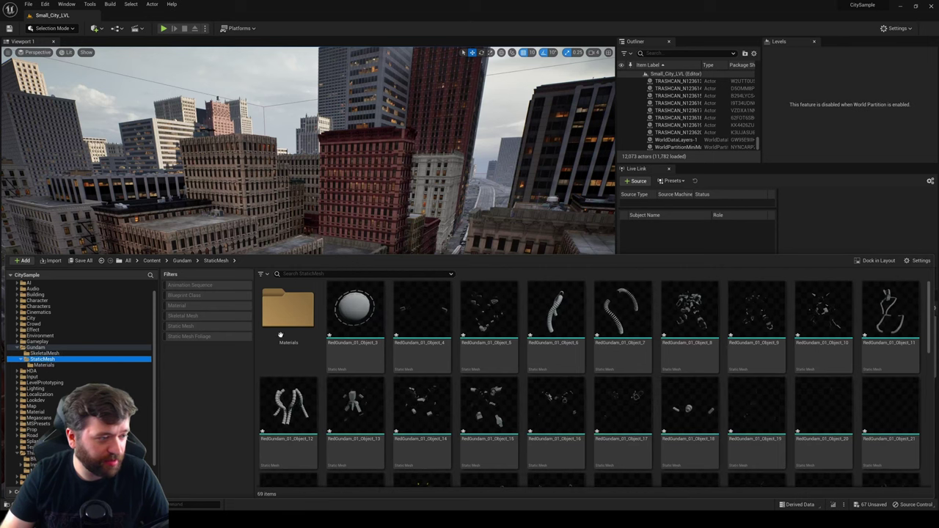
double_click(293, 313)
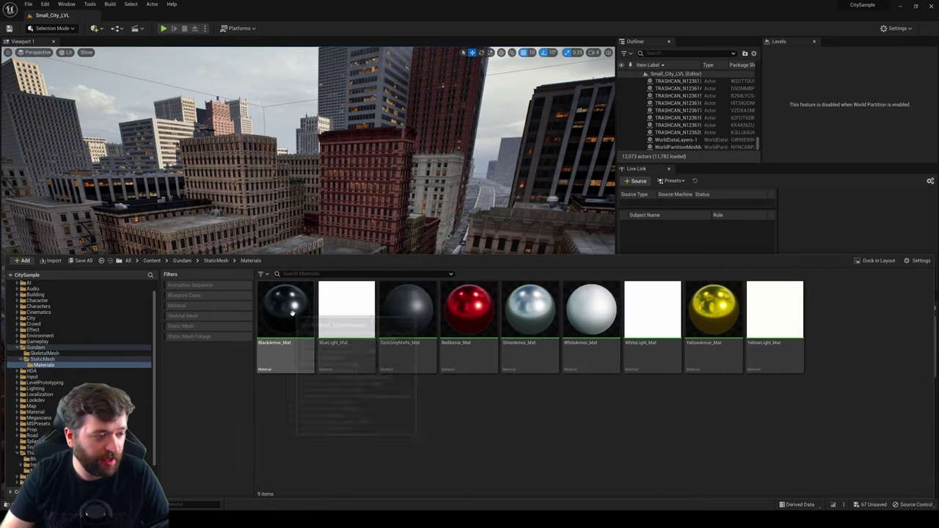
left_click(293, 313)
left_click(776, 313, "shift")
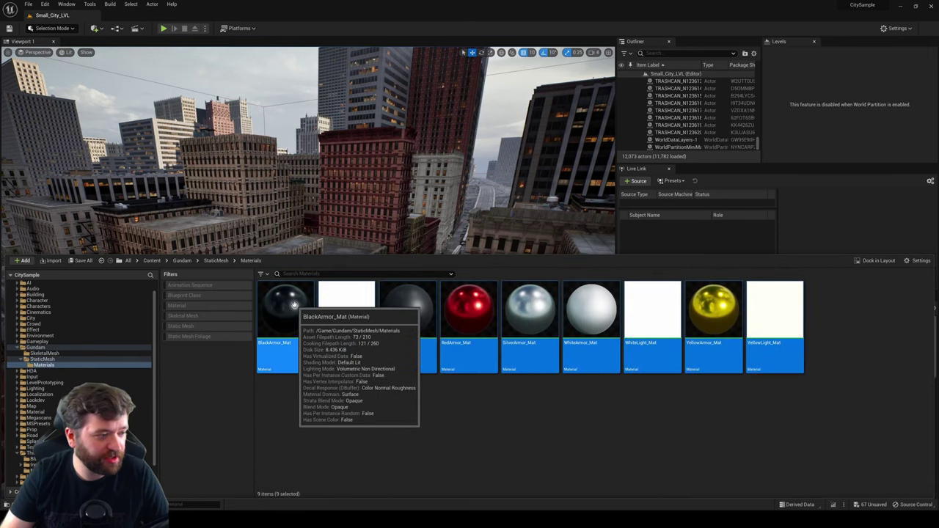
left_click_drag(288, 307, 59, 358)
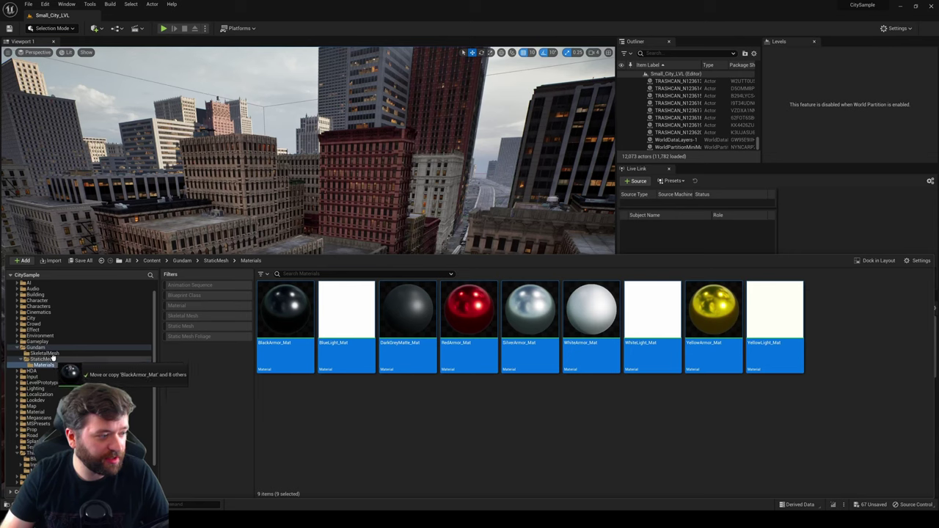
left_click(73, 375)
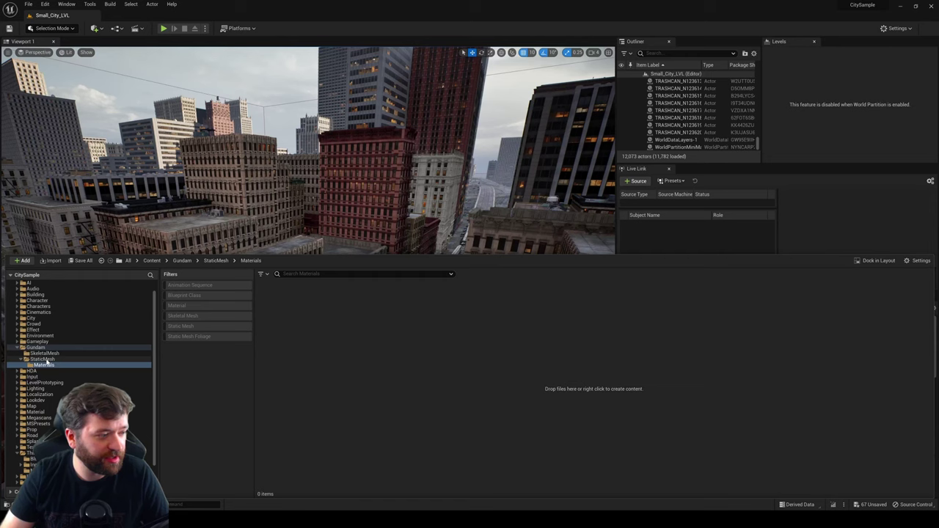
left_click(42, 359)
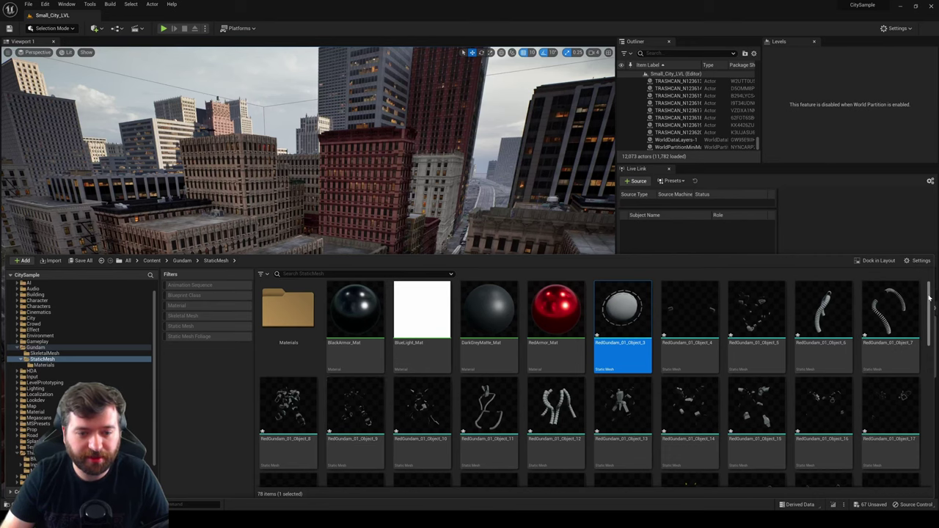
Step: Filter the StaticMesh folder to show only Static Mesh assets, leaving the Material filter off
left_click_drag(929, 297, 929, 440)
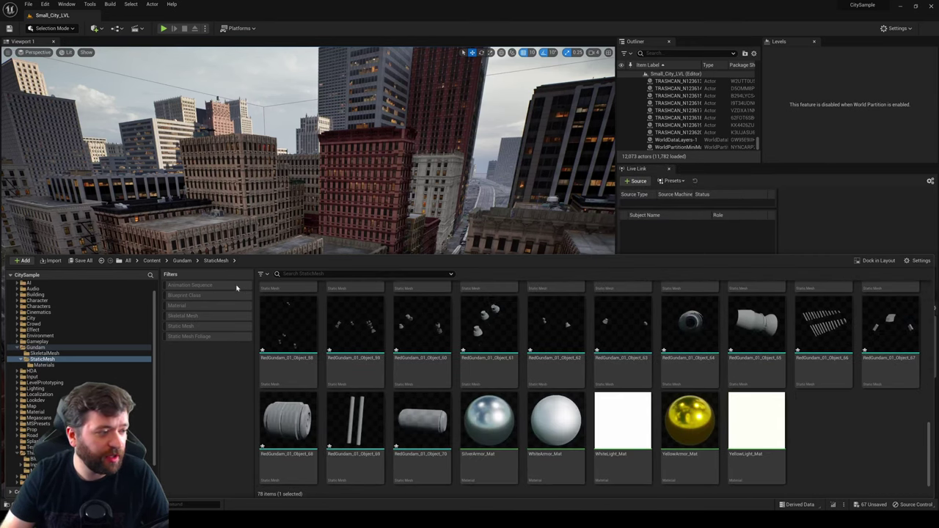
left_click(262, 274)
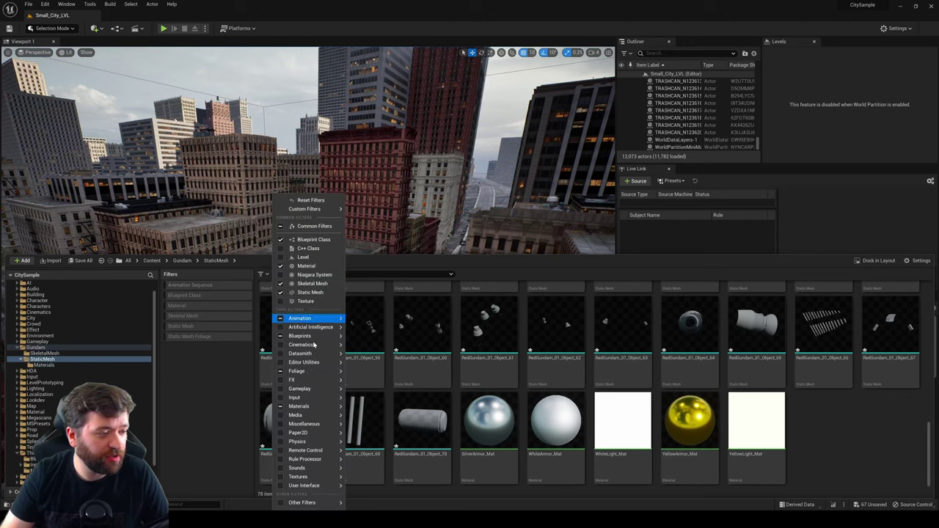
left_click(197, 372)
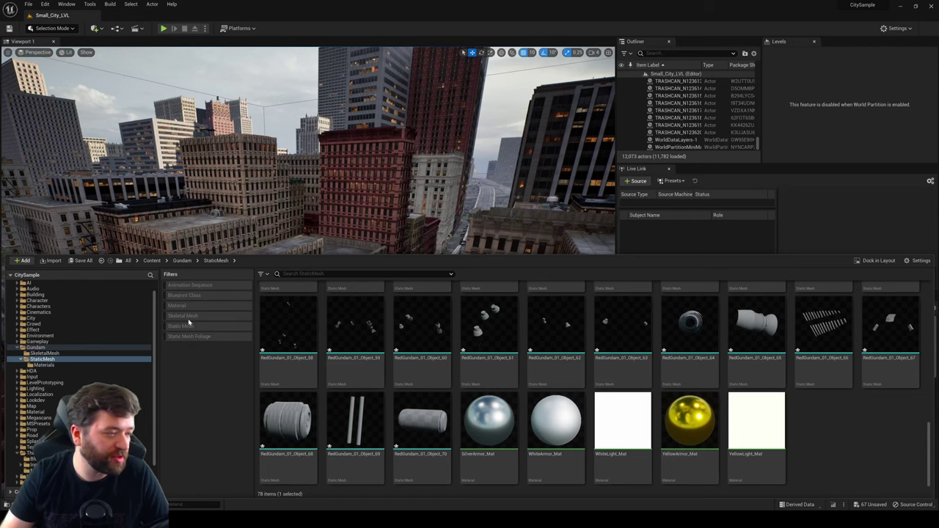
left_click(179, 307)
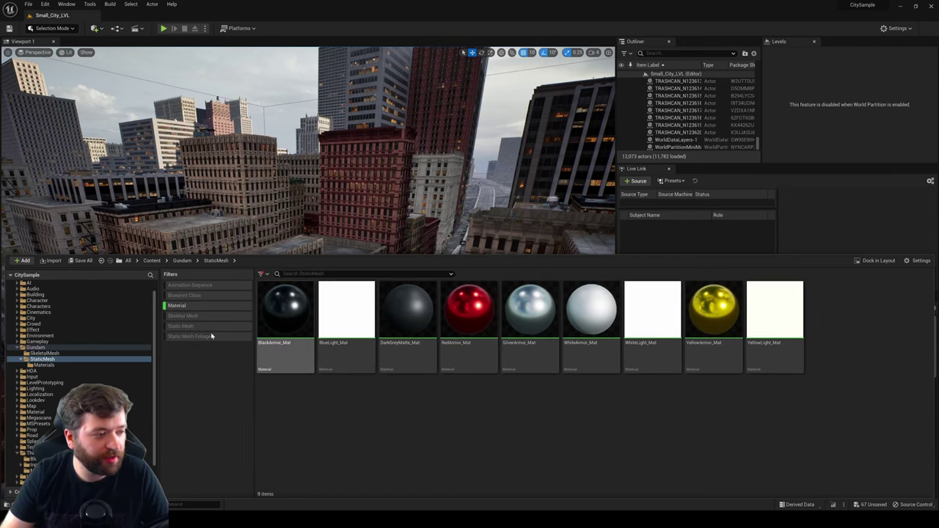
left_click(179, 308)
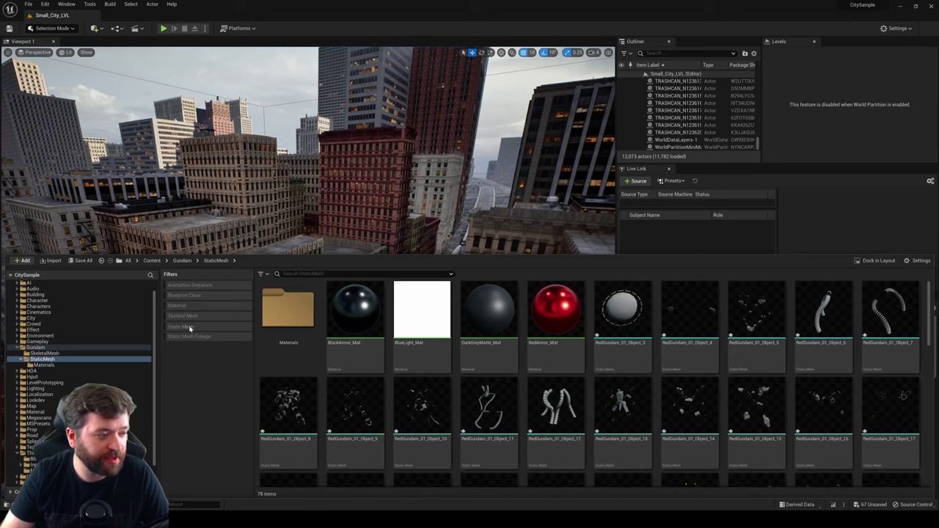
left_click(183, 326)
Step: Select every static mesh in the filtered StaticMesh folder and save them all
left_click(293, 317)
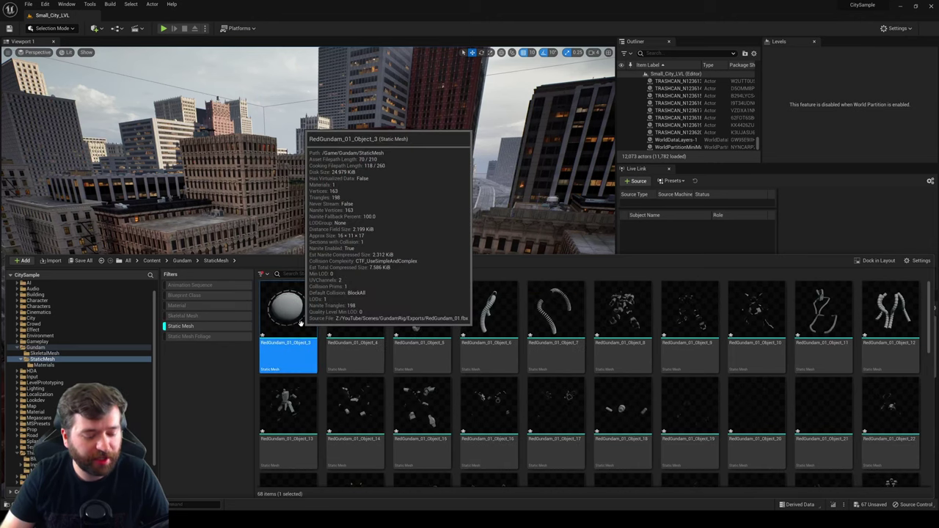
key("ctrl+a")
right_click(300, 323)
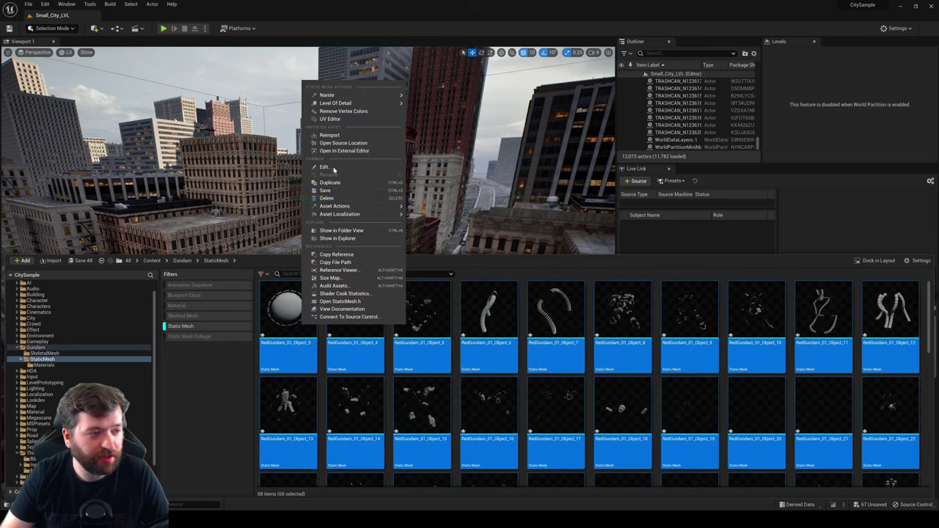
left_click(334, 190)
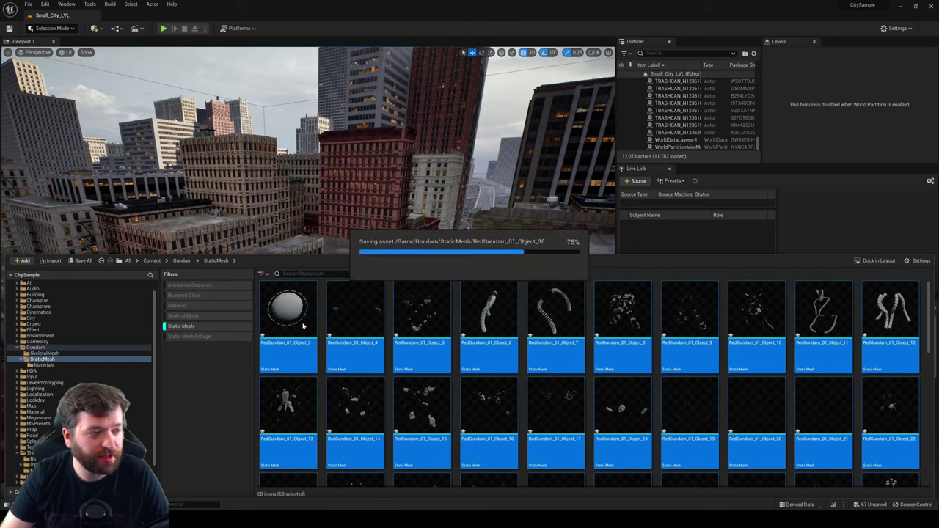
right_click(303, 326)
mouse_move(348, 204)
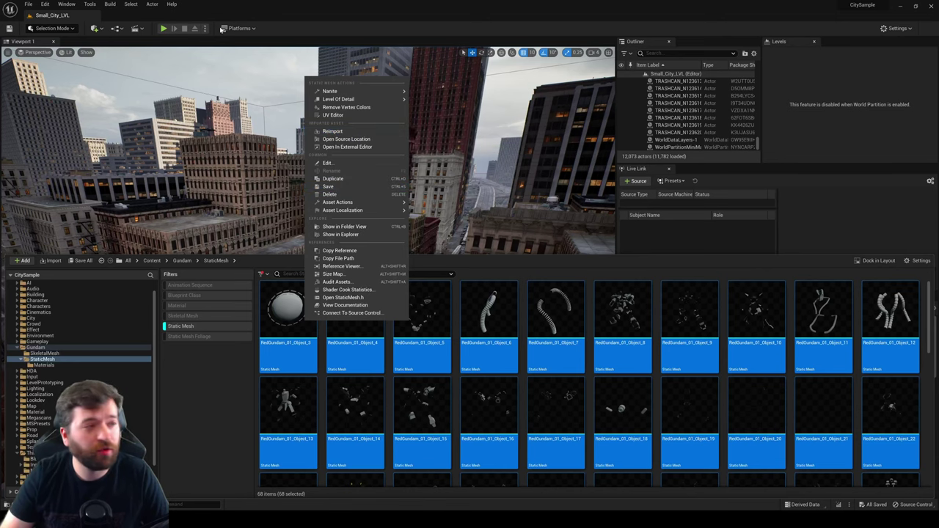
left_click(256, 12)
Step: Search the Editor Preferences for "reimport", examine the import and auto-reimport options, and close the preferences
left_click(46, 5)
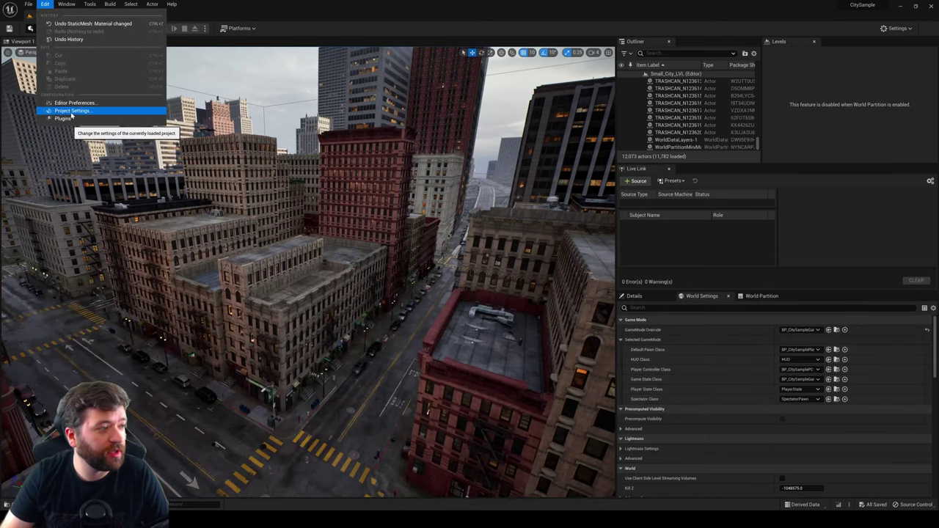
left_click(73, 106)
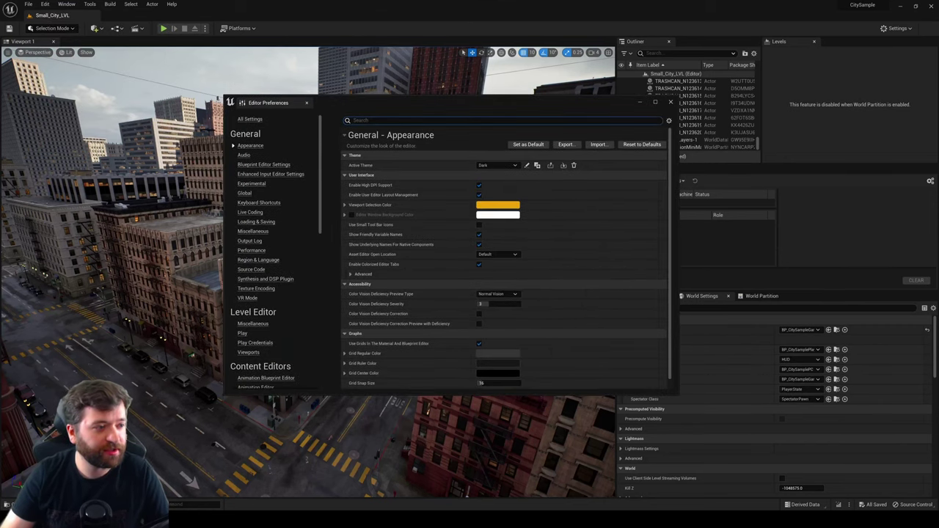
type("reimpor")
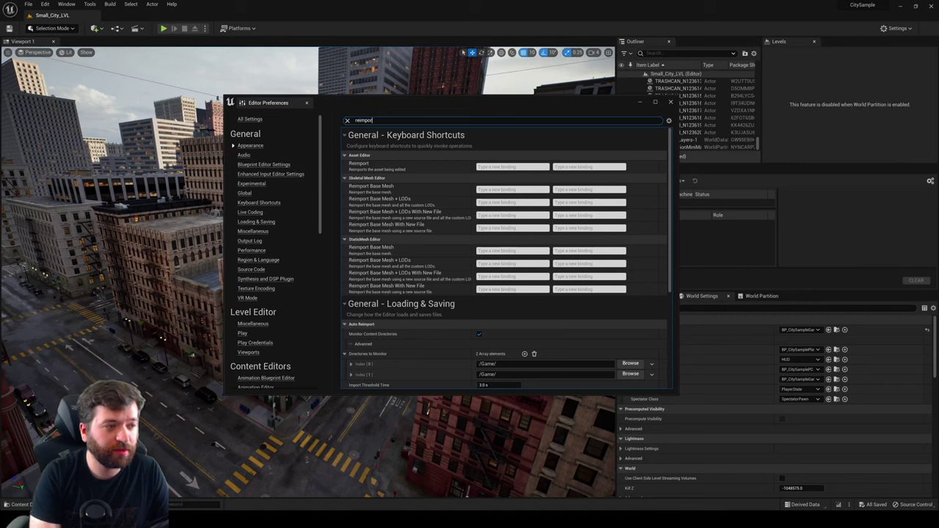
type("t")
scroll(405, 287, "down", 3)
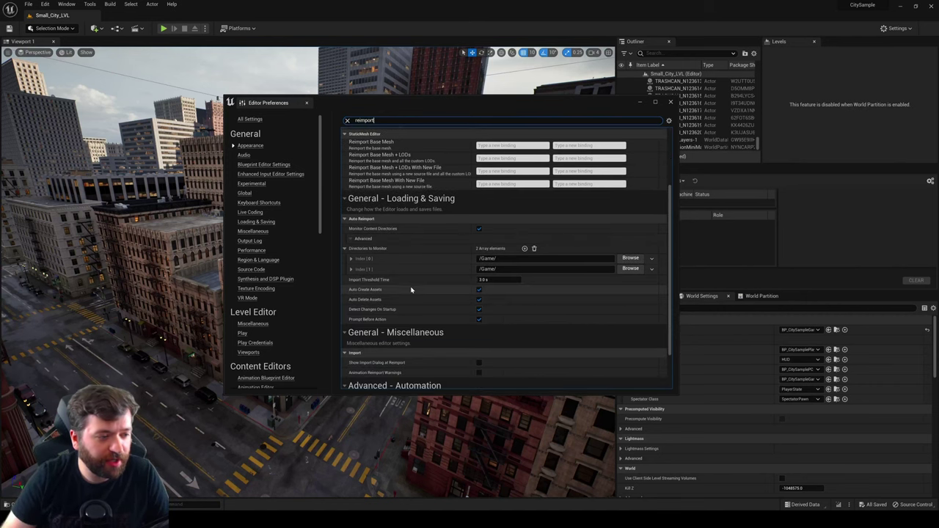
scroll(411, 289, "down", 2)
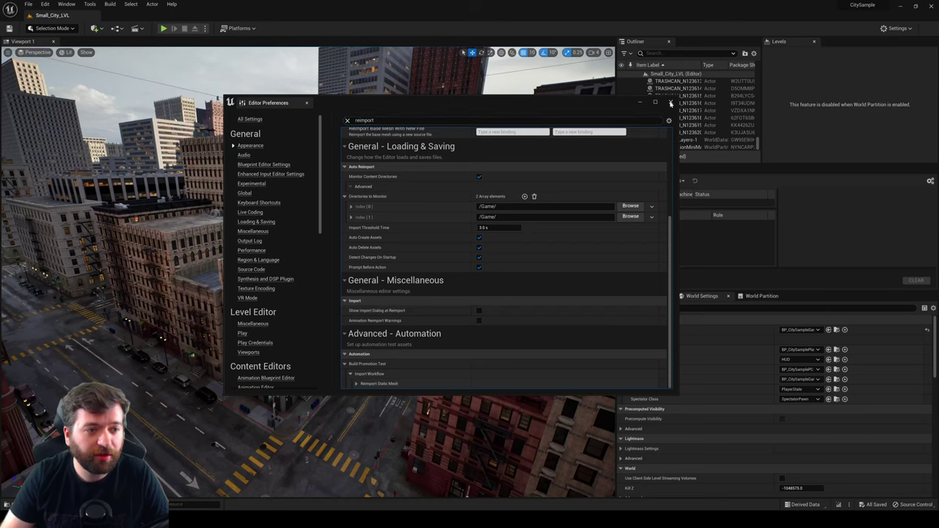
left_click(671, 104)
Step: Reimport all selected RedGundam_01 static meshes from their source FBX and look through the results
key("ctrl+space")
right_click(289, 305)
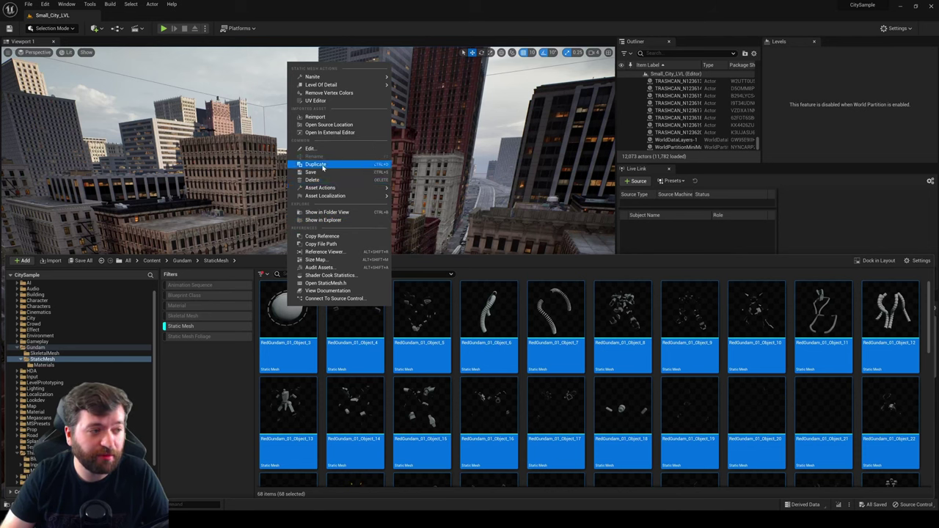
left_click(344, 118)
scroll(853, 428, "down", 8)
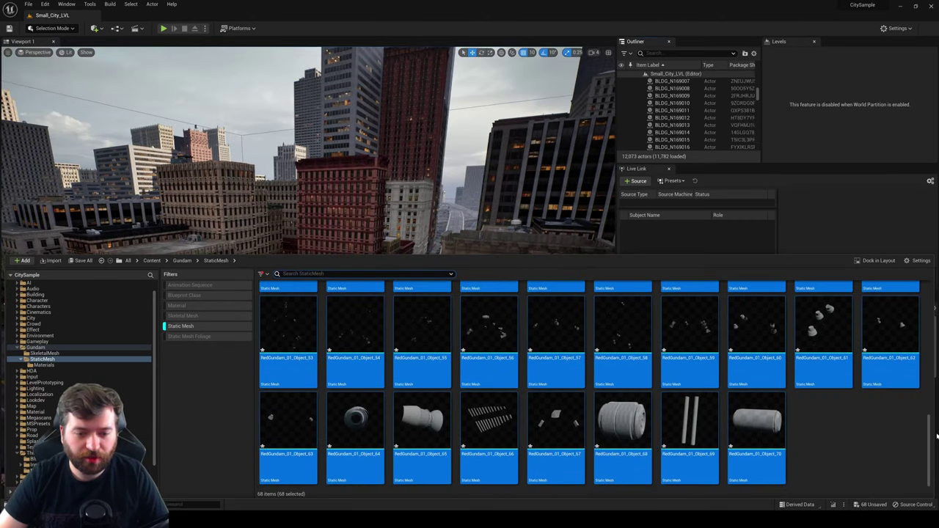
left_click_drag(930, 438, 929, 293)
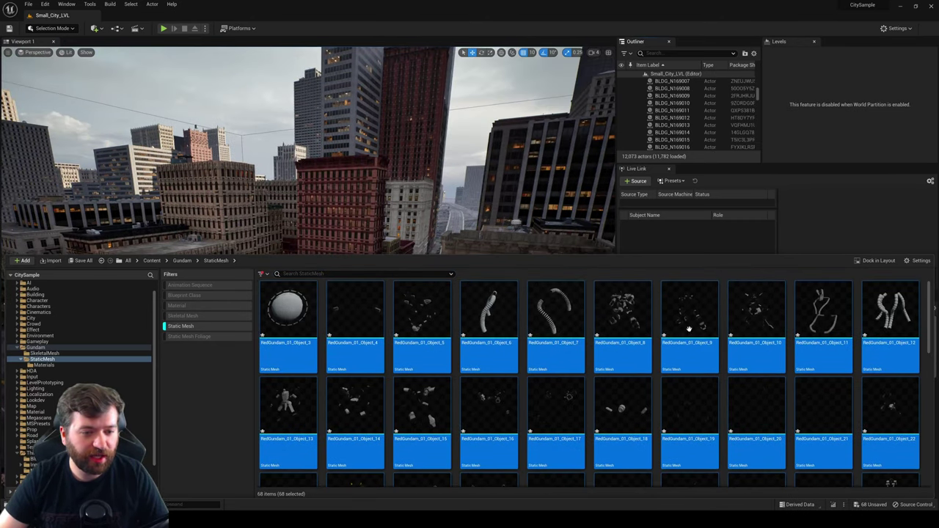
Step: Delete all RedGundam_01 static meshes, from Object_3 through Object_70, from the StaticMesh folder
left_click(311, 336)
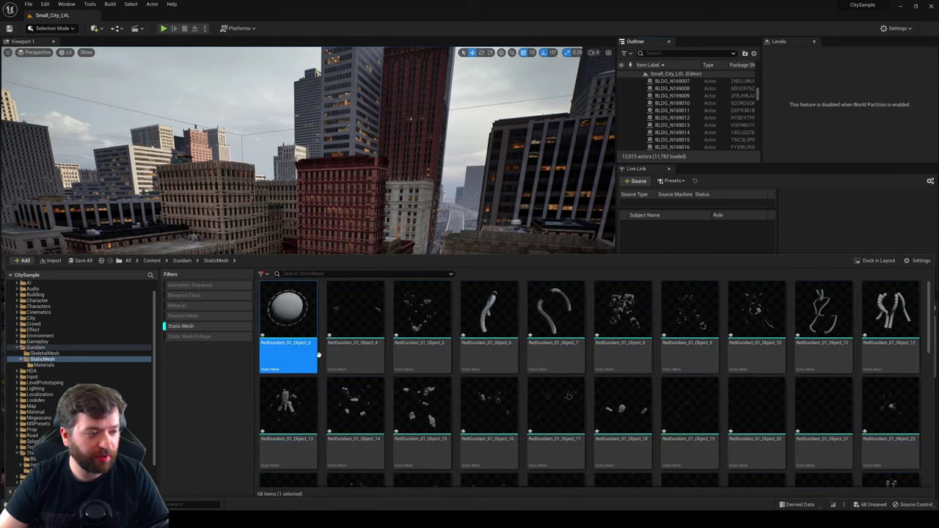
scroll(423, 438, "down", 1)
left_click_drag(931, 315, 930, 433)
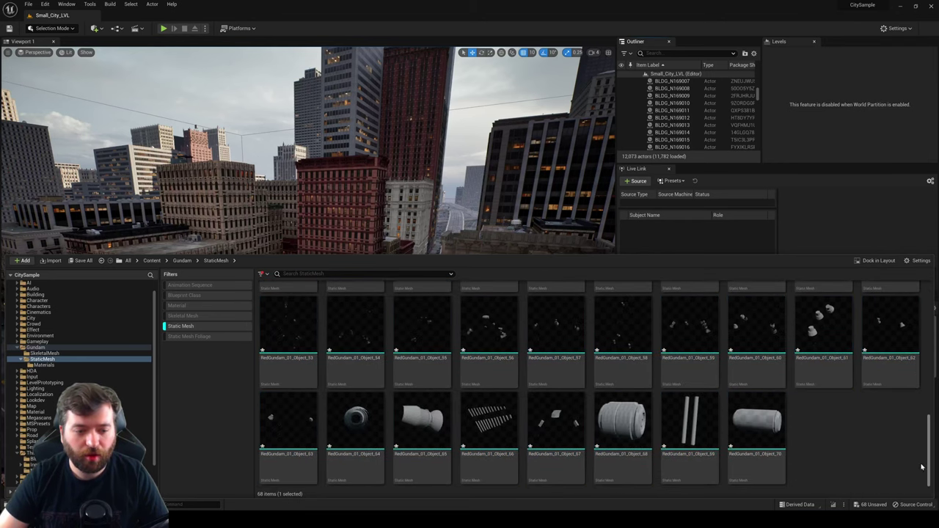
left_click(756, 422, "shift")
key("Delete")
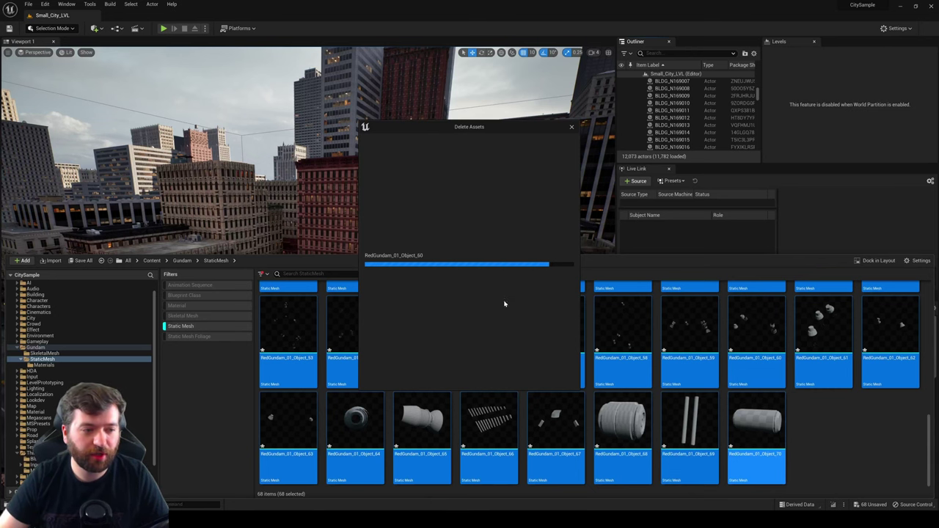
left_click(425, 382)
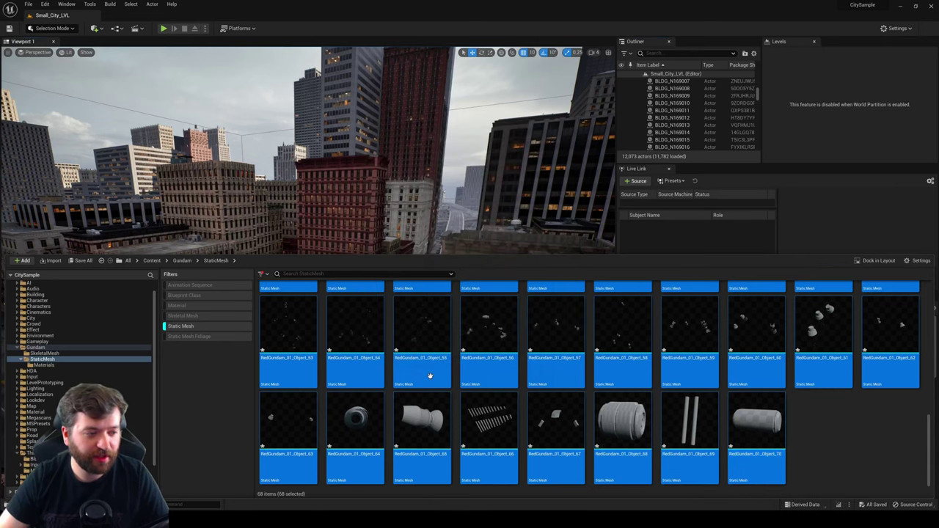
Step: Start an import into the StaticMesh folder using the RedGundam_01.fbx file from the Exports folder
right_click(449, 365)
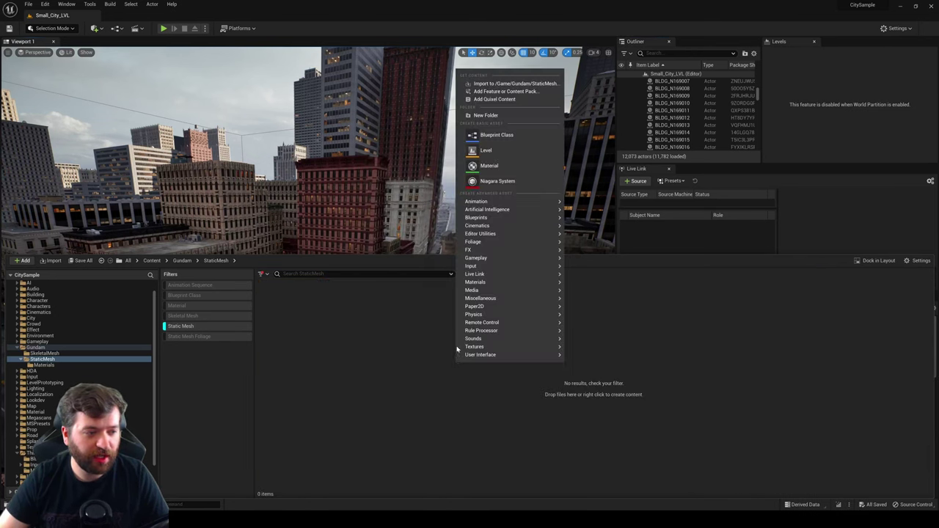
left_click(499, 84)
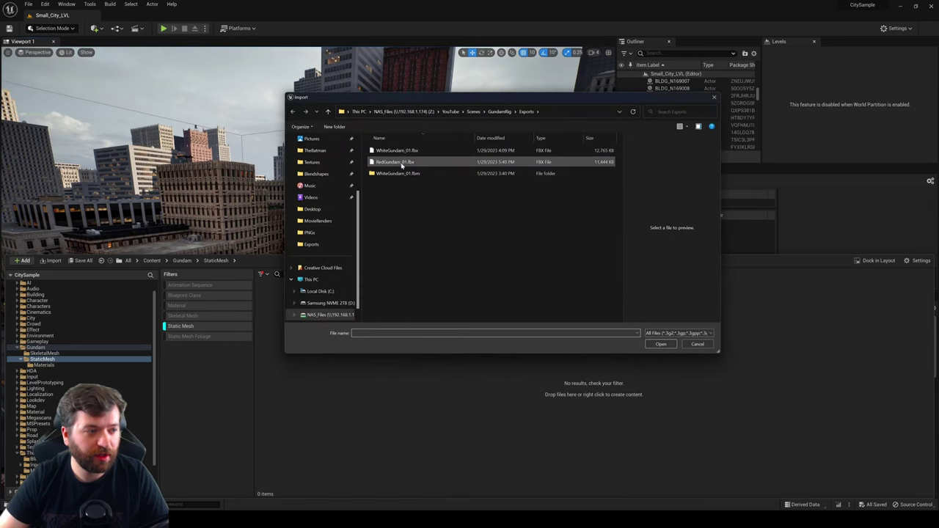
left_click(396, 161)
left_click(663, 343)
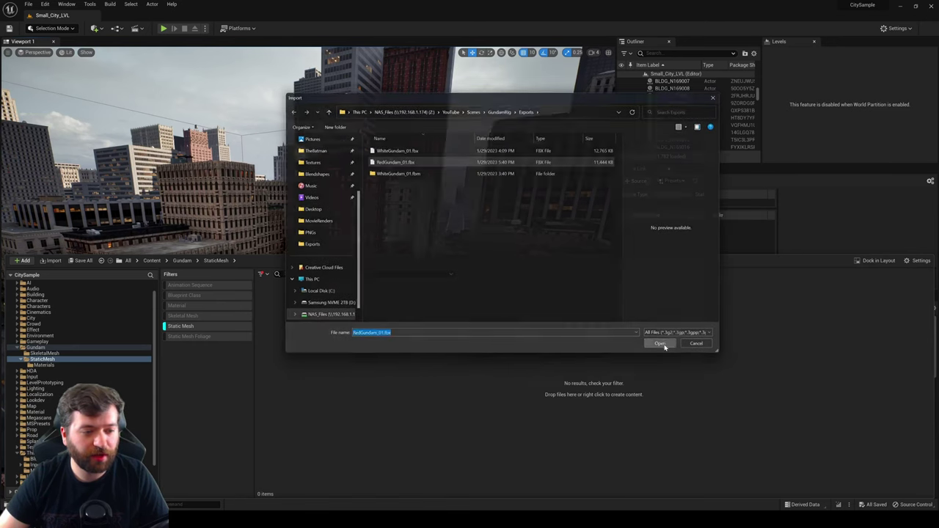
Step: Import all meshes with Material Import Method Do Not Create Material, Search Location All Assets, and Import Textures off
left_click_drag(533, 279, 541, 379)
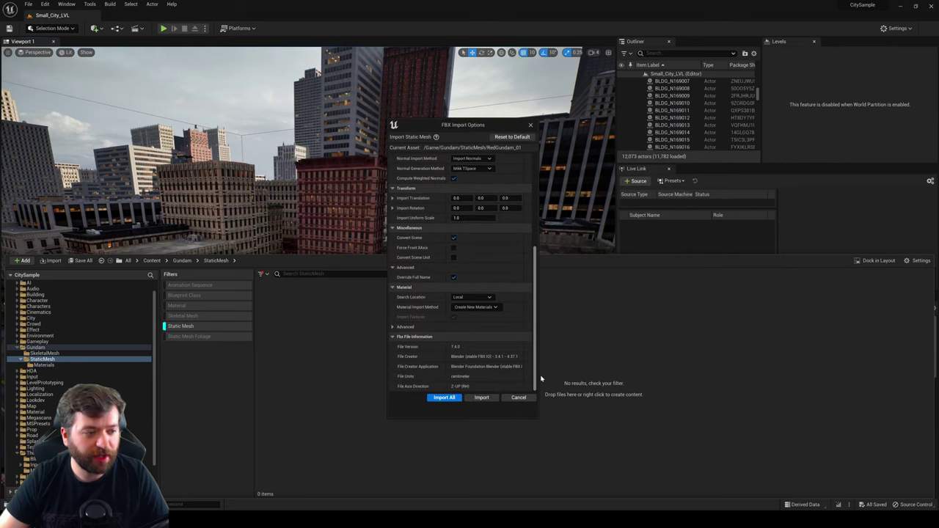
left_click(475, 306)
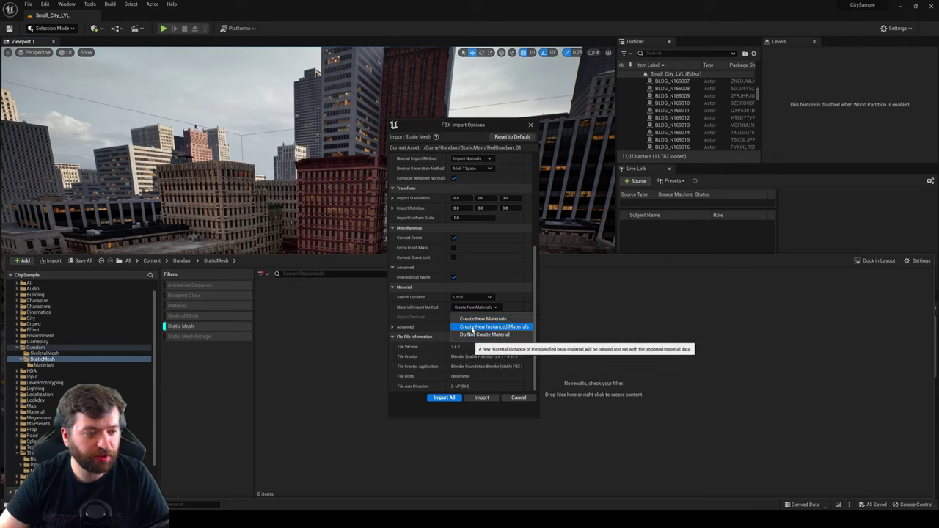
left_click(461, 334)
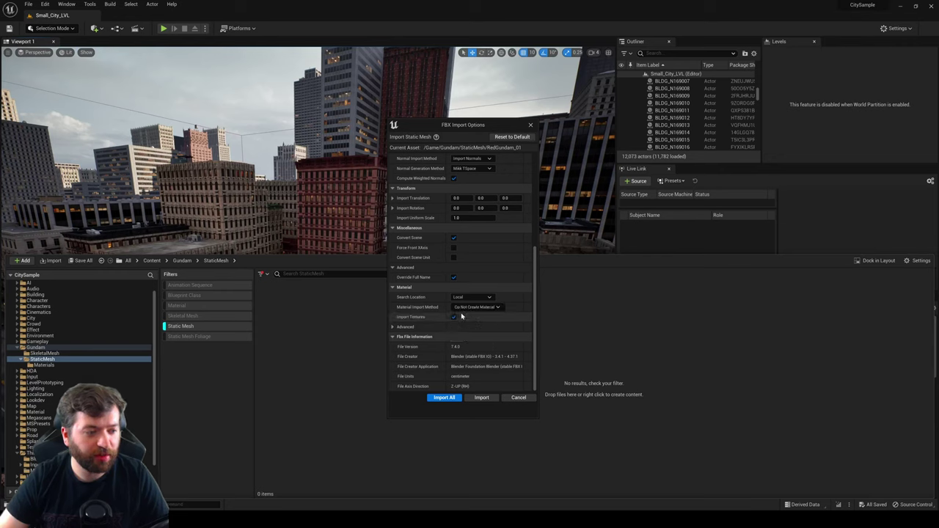
left_click(473, 297)
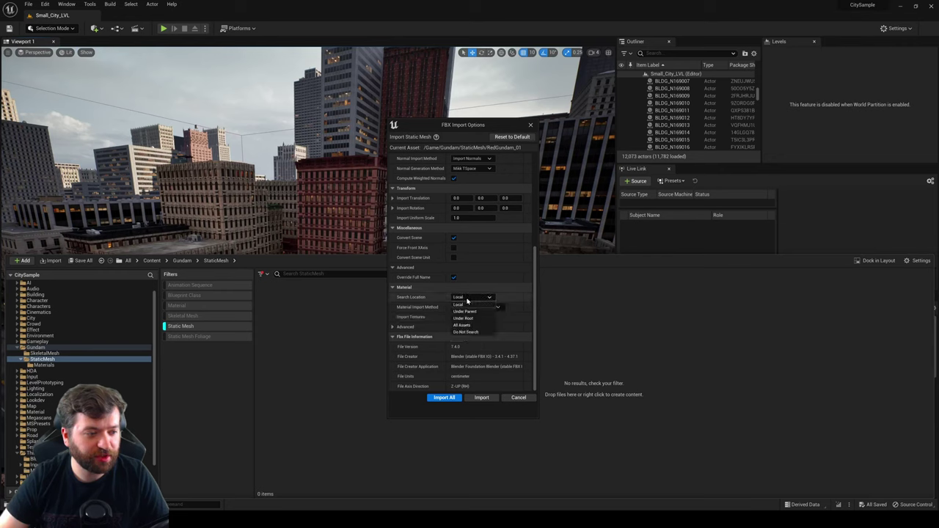
left_click(465, 325)
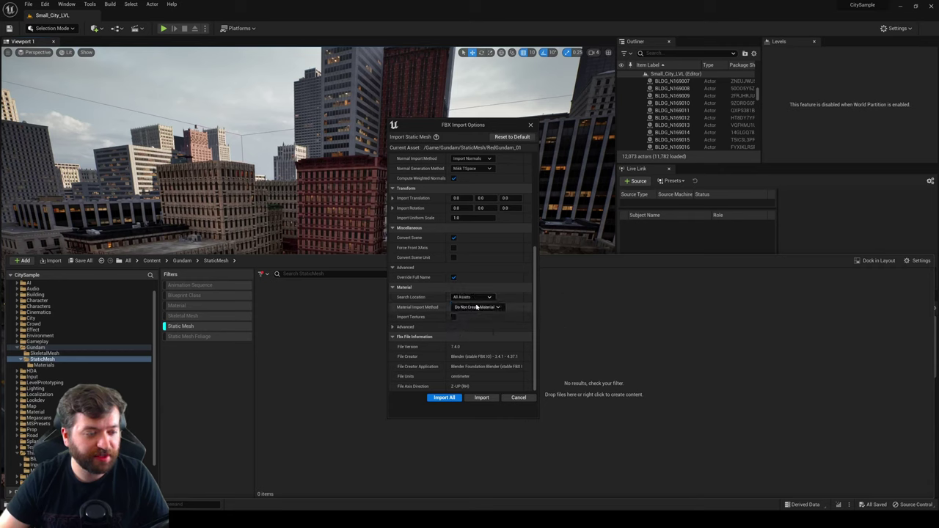
left_click_drag(534, 294, 551, 304)
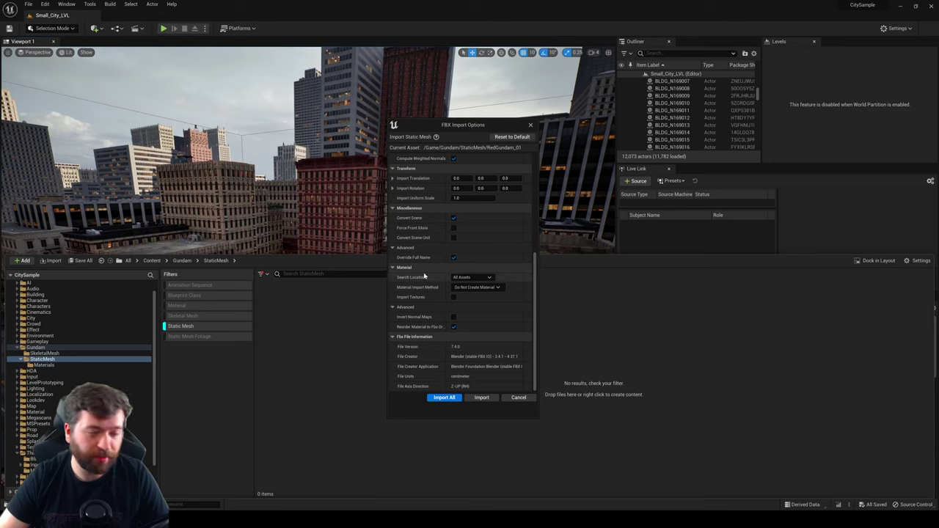
left_click(444, 398)
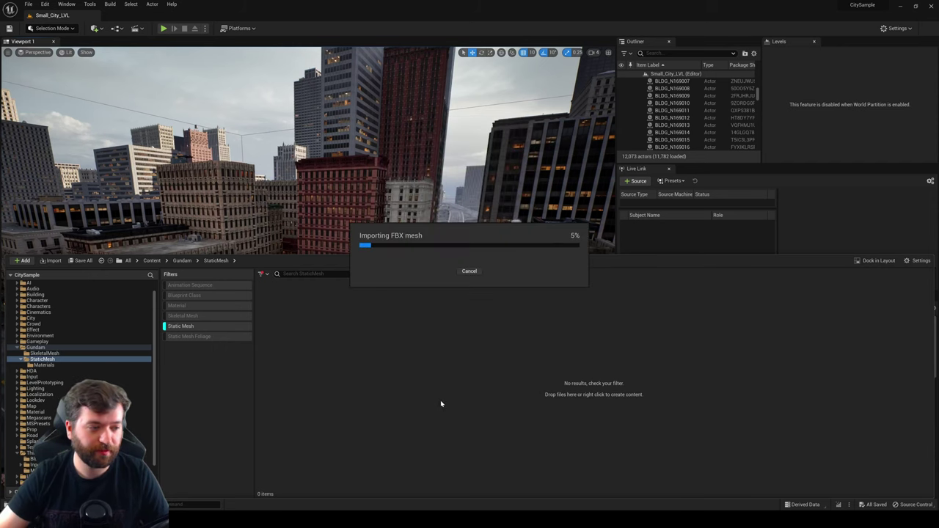
Step: Look through the imported RedGundam_01 static meshes, select them all, and save them
scroll(667, 374, "down", 10)
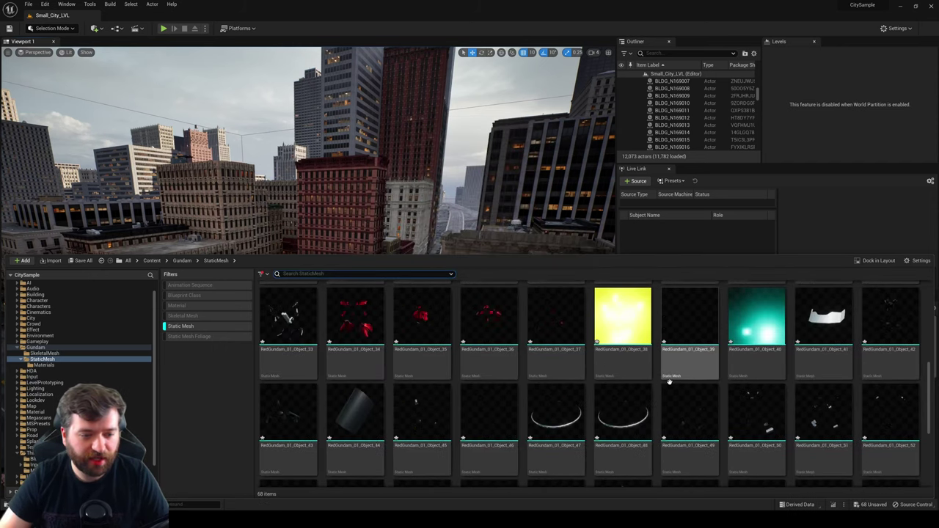
scroll(690, 384, "down", 3)
left_click(756, 425)
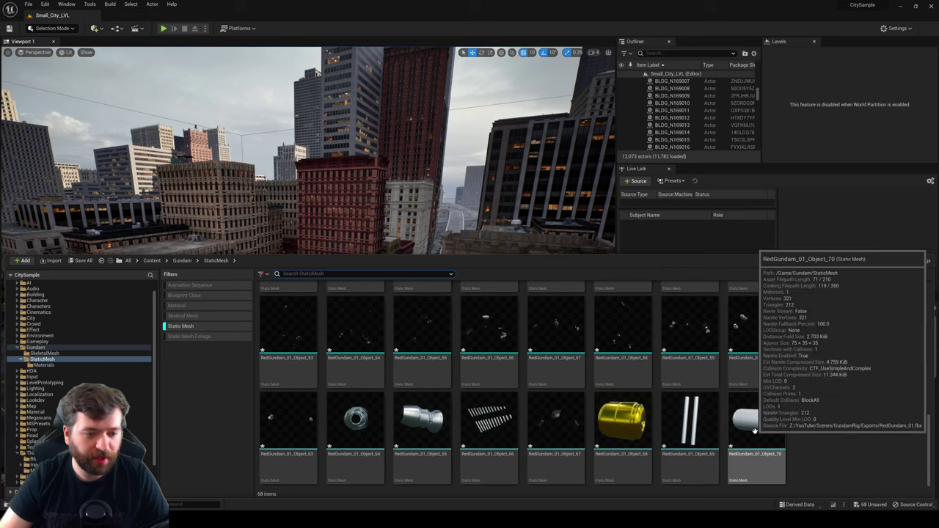
scroll(929, 430, "up", 15)
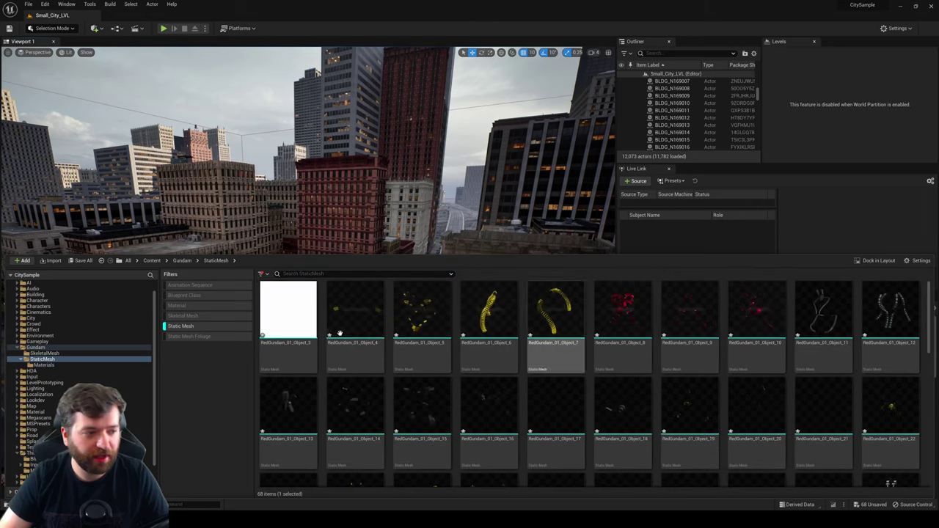
key("ctrl+a")
right_click(304, 316)
left_click(325, 184)
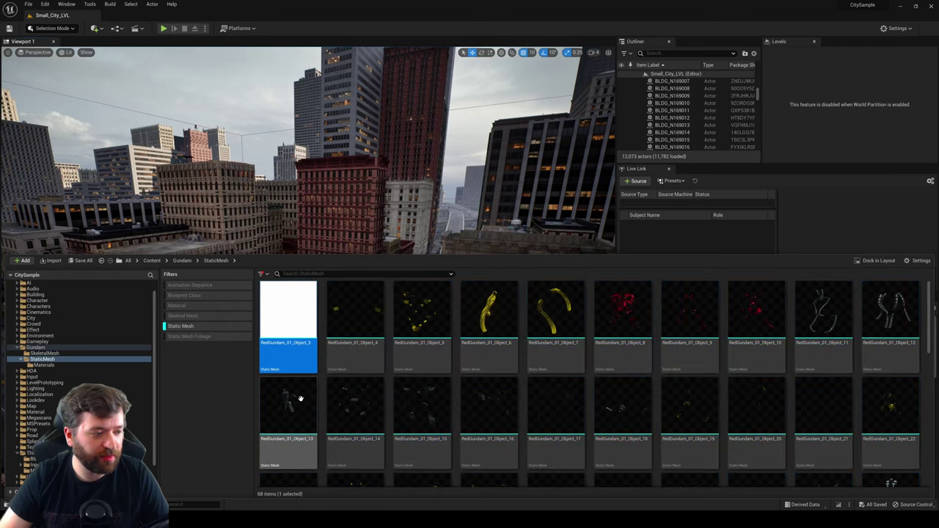
Step: Open the reimport options for RedGundam_01_Object_13, examine the FBX import settings, and cancel
left_click(283, 400)
right_click(283, 401)
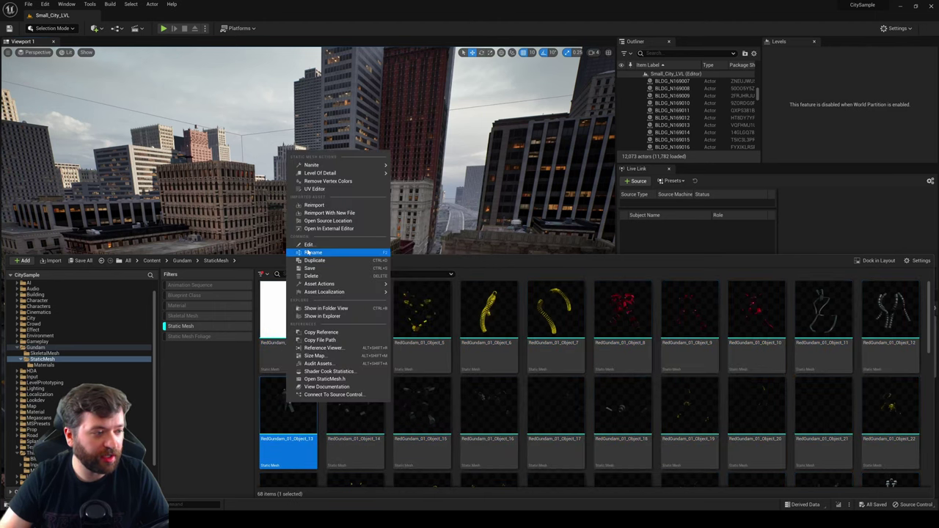
left_click(313, 207)
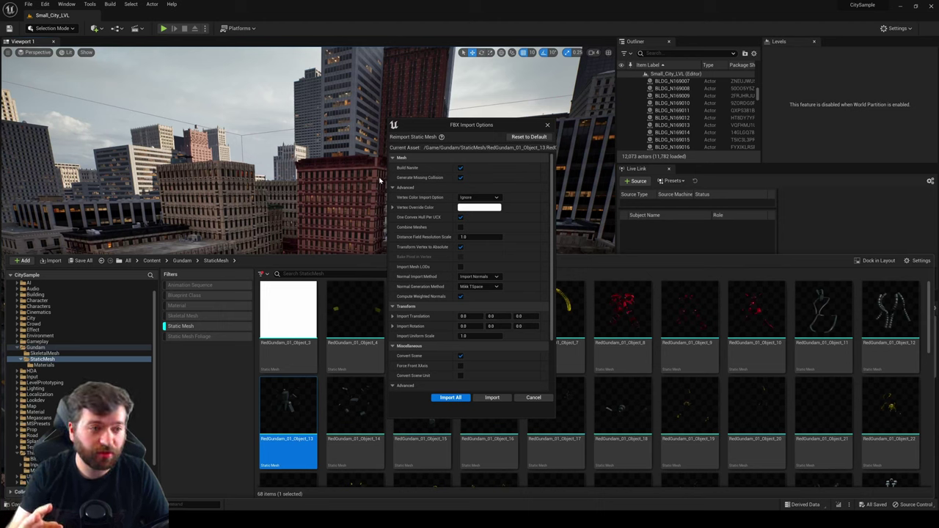
scroll(411, 345, "down", 1)
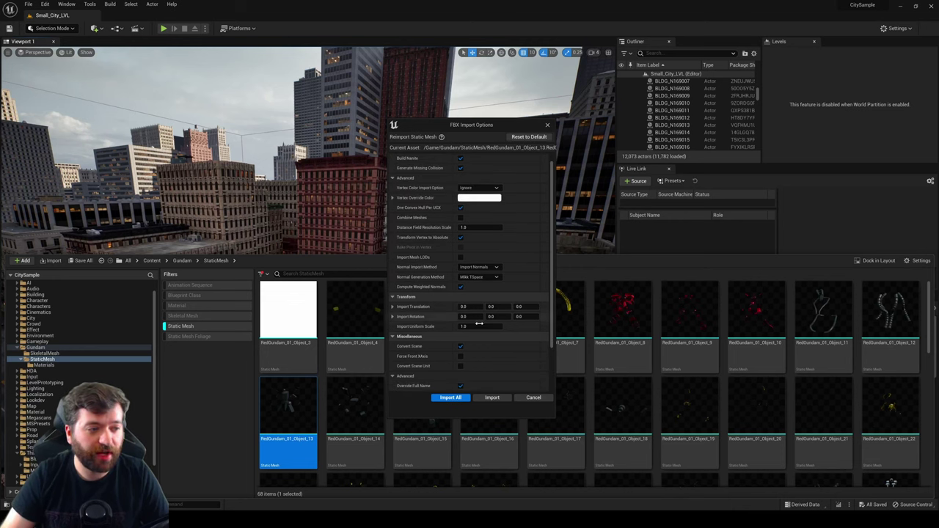
scroll(458, 326, "down", 5)
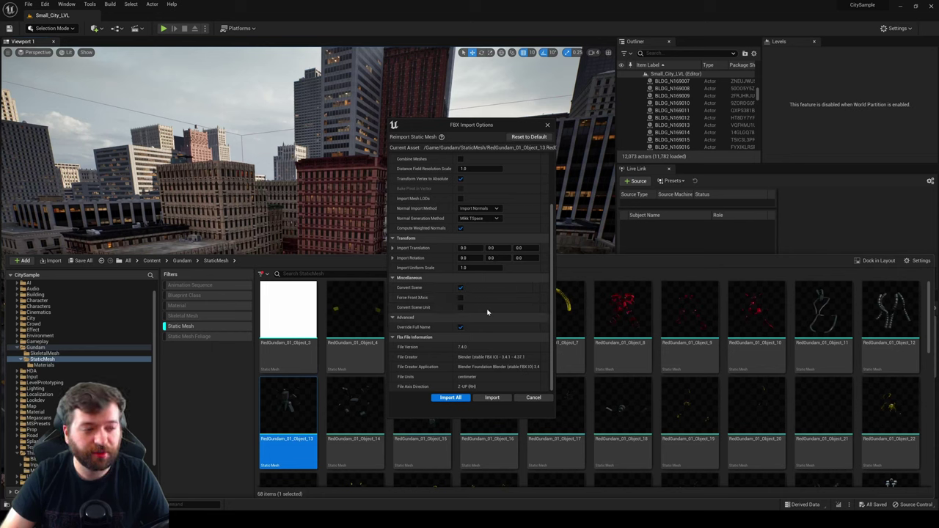
scroll(492, 293, "up", 6)
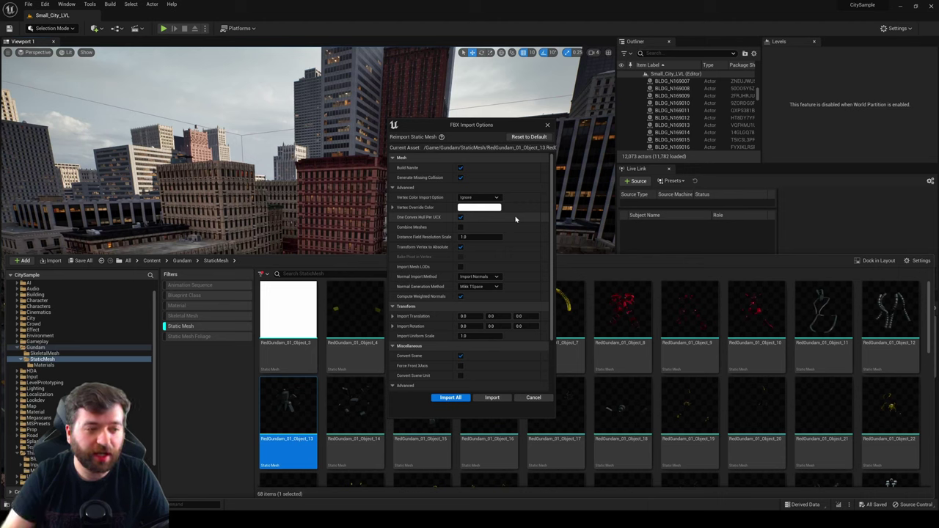
left_click(525, 398)
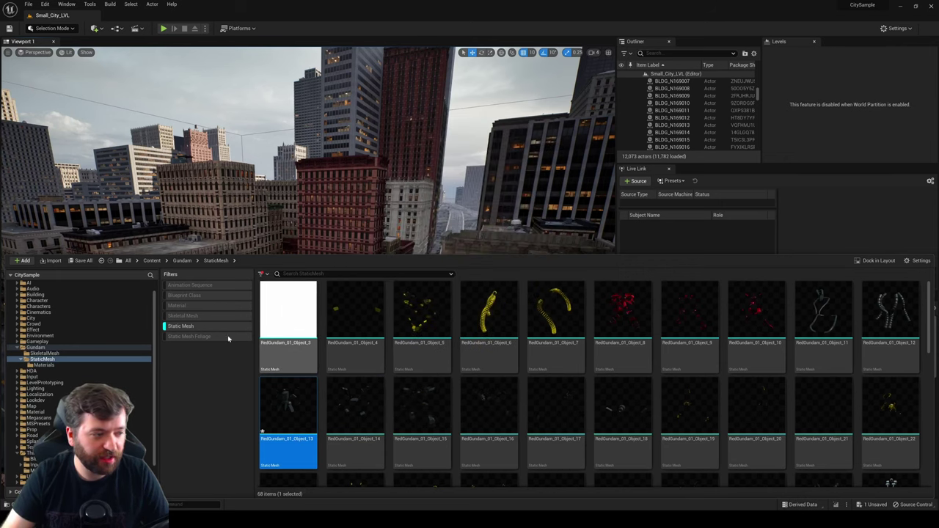
Step: Place all RedGundam_01 static meshes together in the city street and inspect the assembled Gundam up close
left_click(283, 323)
scroll(600, 396, "down", 3)
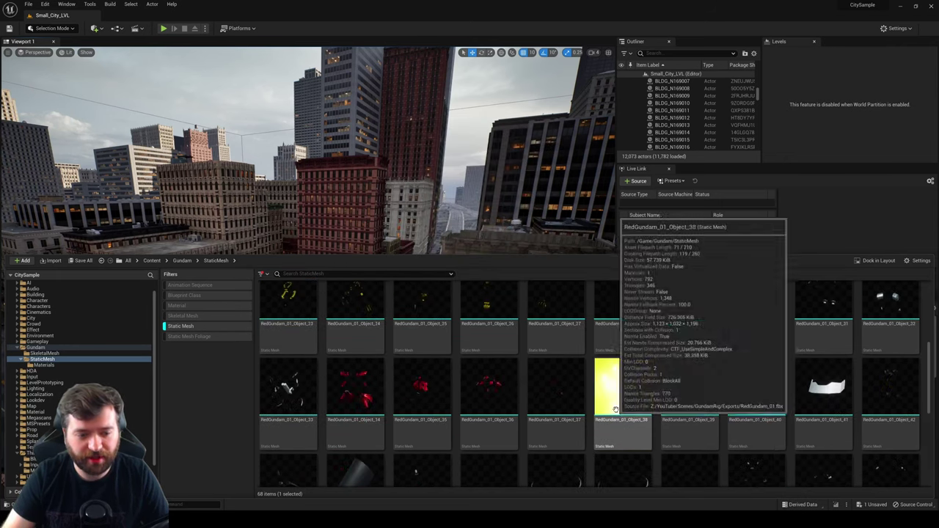
scroll(600, 396, "down", 5)
key("ctrl+a")
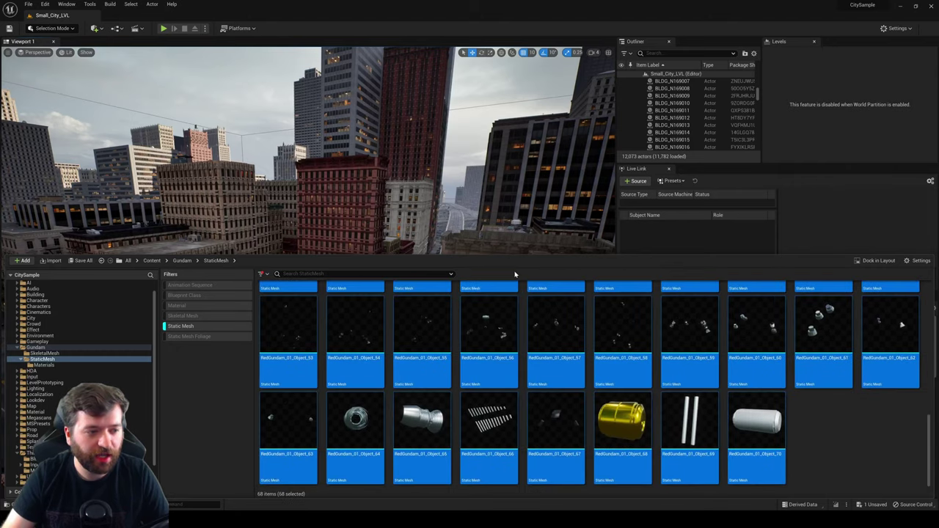
left_click_drag(518, 253, 411, 398)
left_click_drag(375, 365, 357, 367)
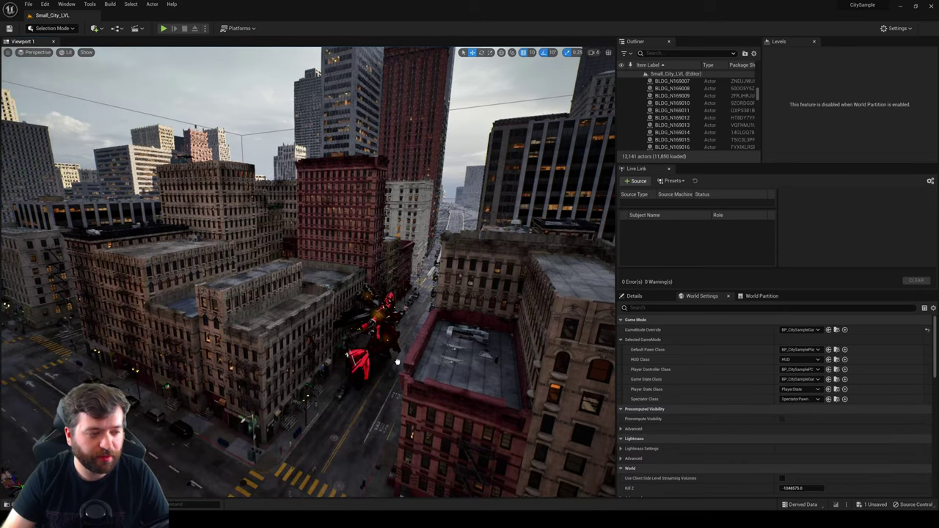
key("f")
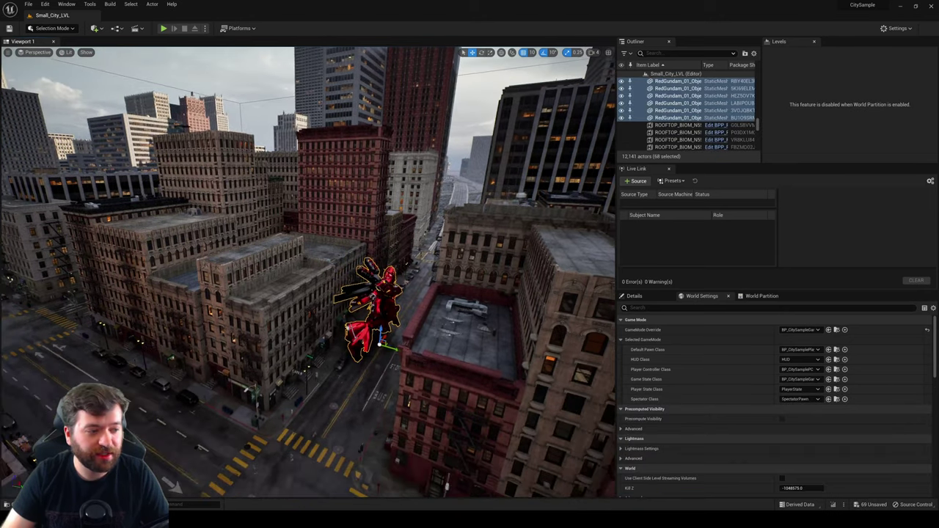
mouse_move(308, 271)
right_mouse_down()
mouse_move(308, 249)
mouse_move(315, 308)
mouse_move(337, 279)
mouse_move(323, 282)
right_mouse_up()
left_click_drag(353, 464, 399, 382, "alt")
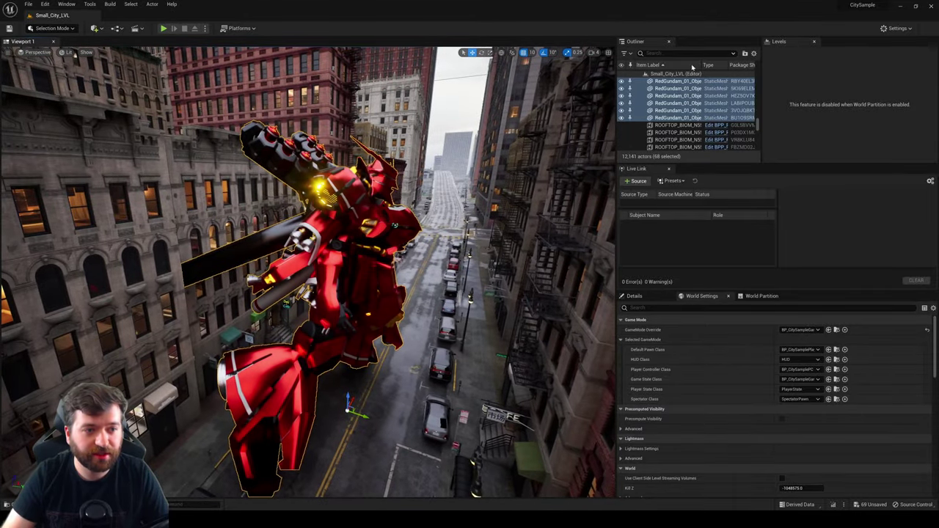
Step: Enlarge the content browser and clear the selection of the RedGundam_01 static meshes
key("ctrl+space")
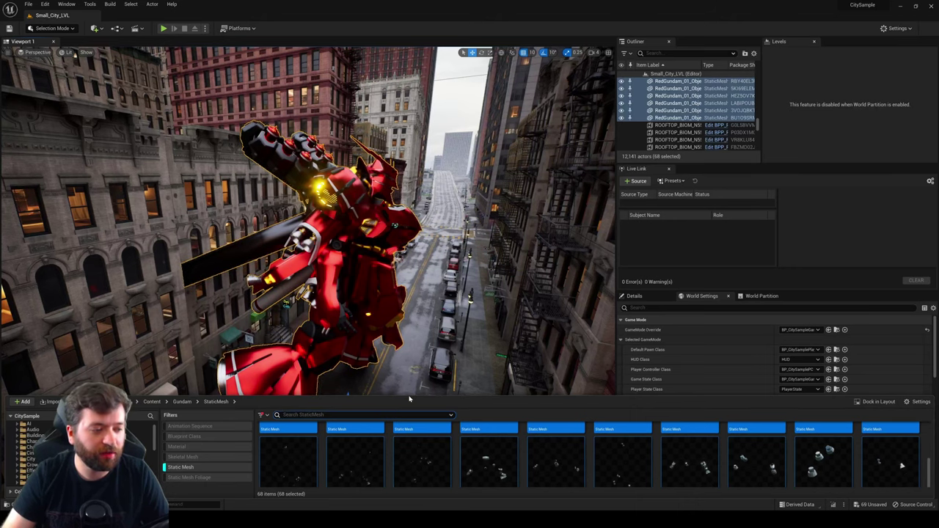
scroll(409, 440, "down", 1)
left_click_drag(410, 397, 440, 266)
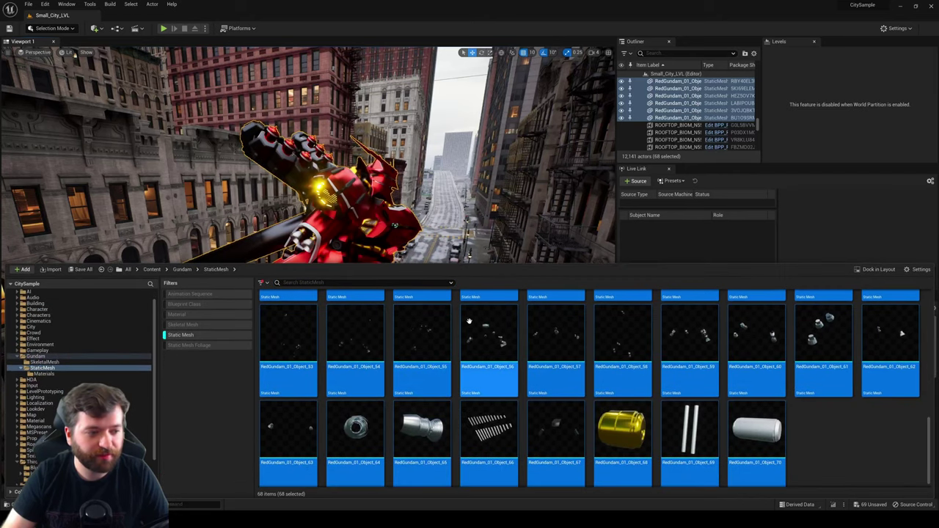
left_click(828, 430)
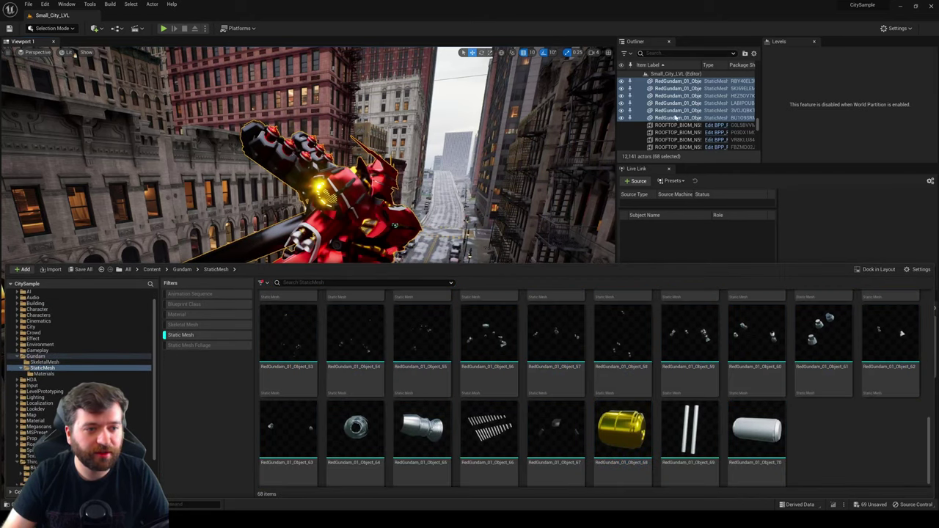
Step: Filter the level's actors by "gundam", delete all the RedGundam_01 actors, clear the filter, and return to the StaticMesh folder
left_click(676, 118)
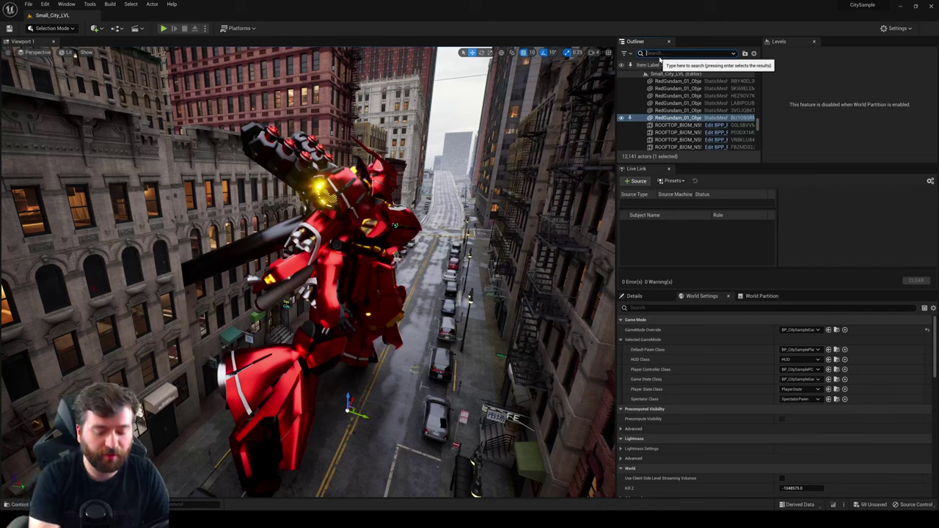
type("gundam")
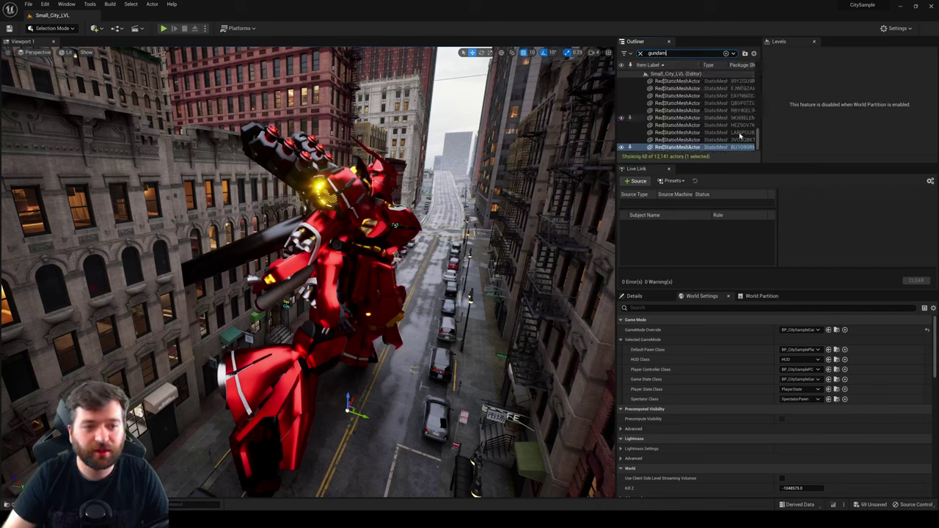
left_click(730, 147)
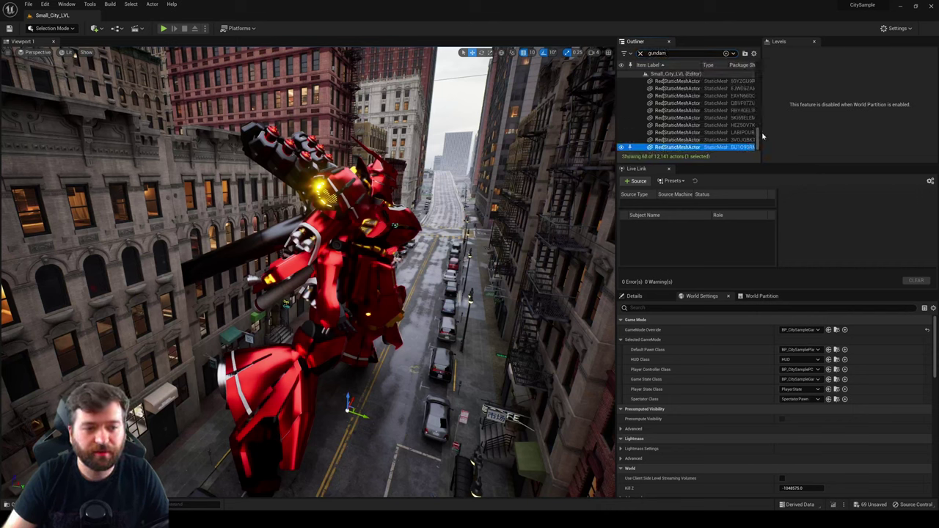
left_click_drag(763, 137, 763, 53)
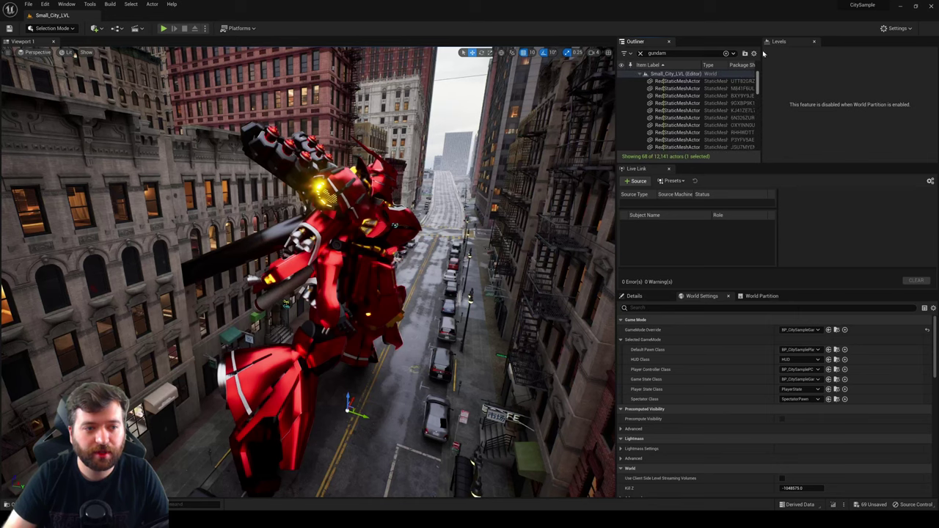
left_click(684, 83, "shift")
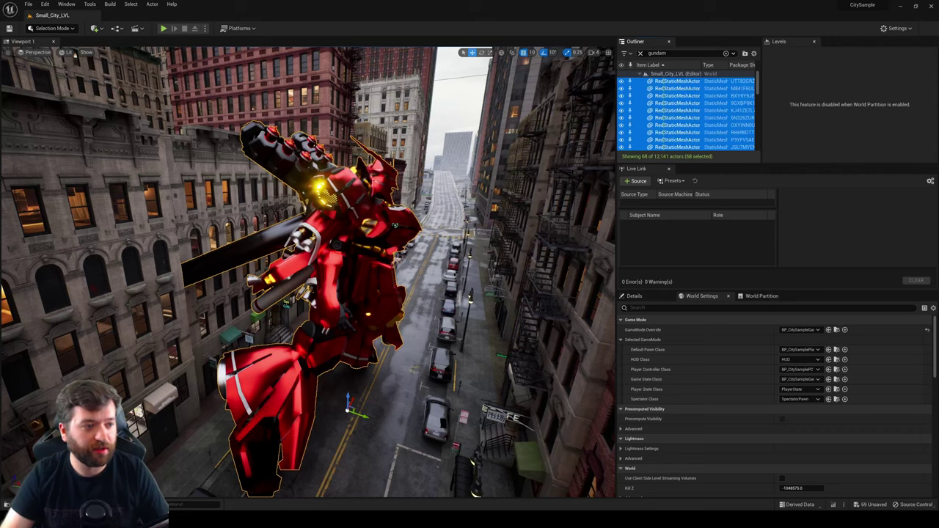
key("Delete")
left_click(640, 53)
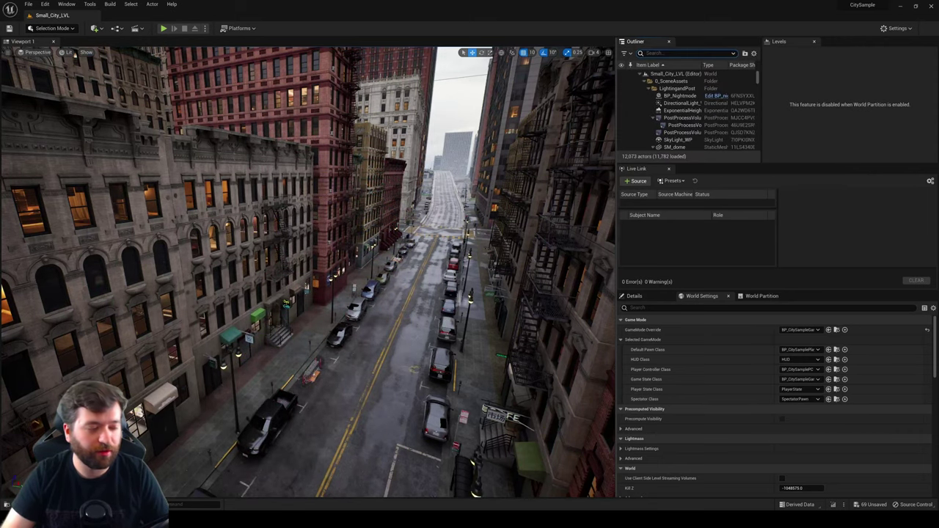
key("ctrl+space")
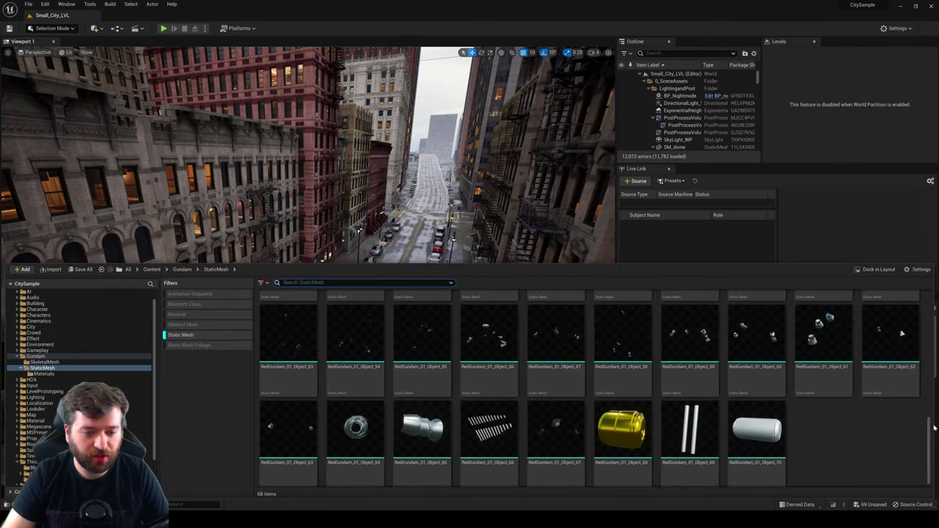
Step: Create an Actor blueprint class named BP_SM_RedGundam in the StaticMesh folder and save it
left_click_drag(930, 431, 929, 308)
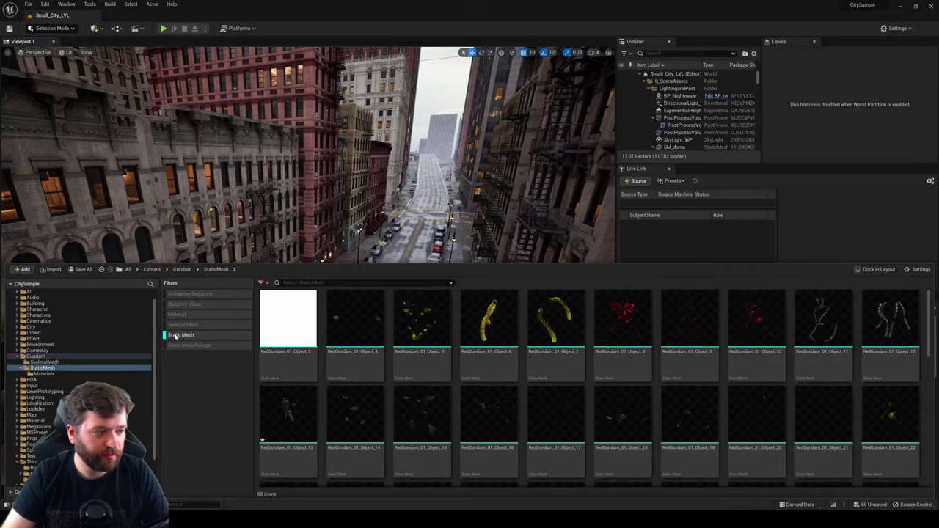
left_click(176, 335)
right_click(323, 365)
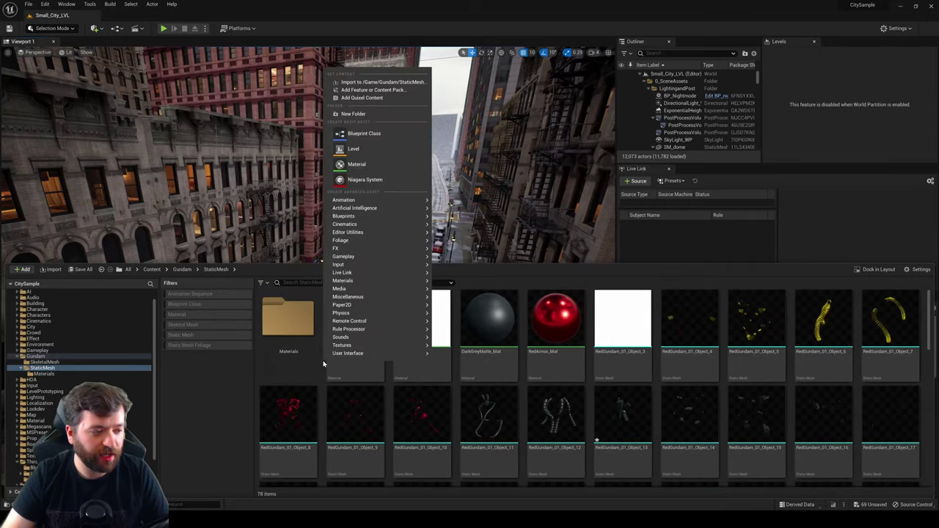
left_click(359, 133)
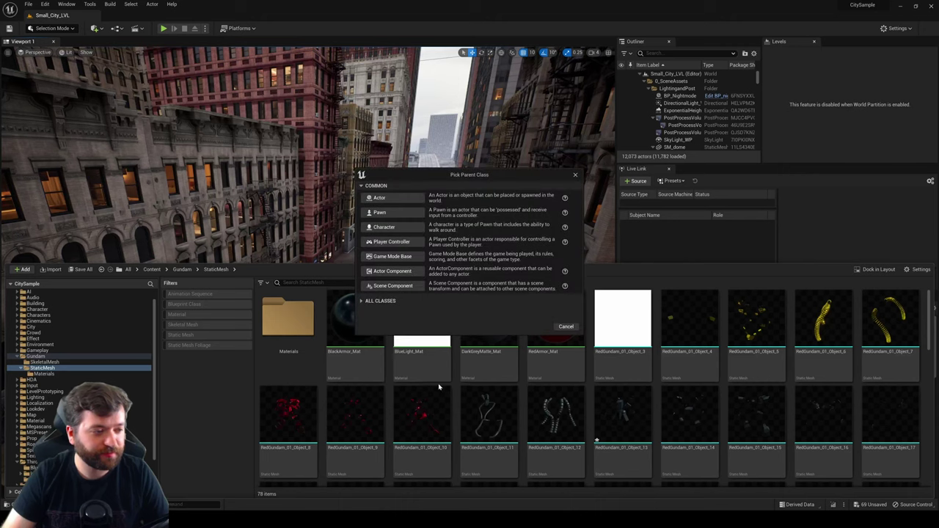
left_click(396, 198)
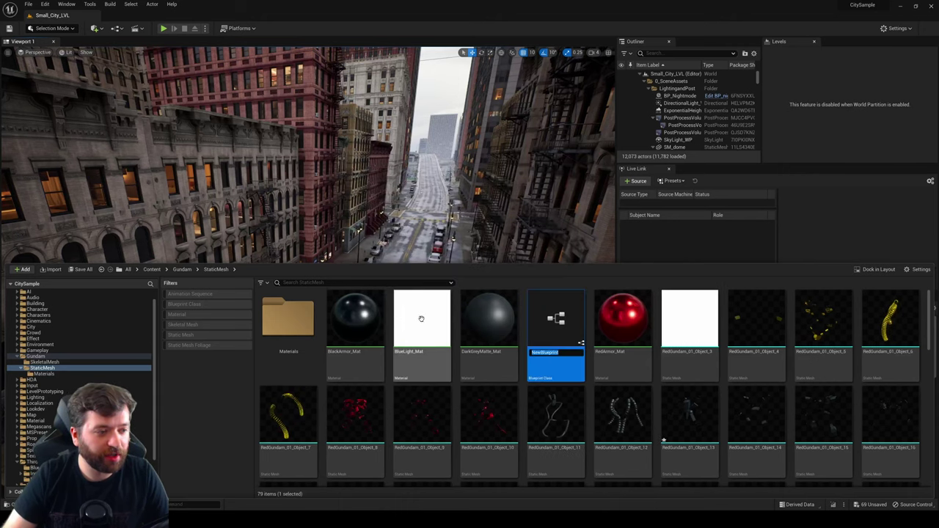
type("BP")
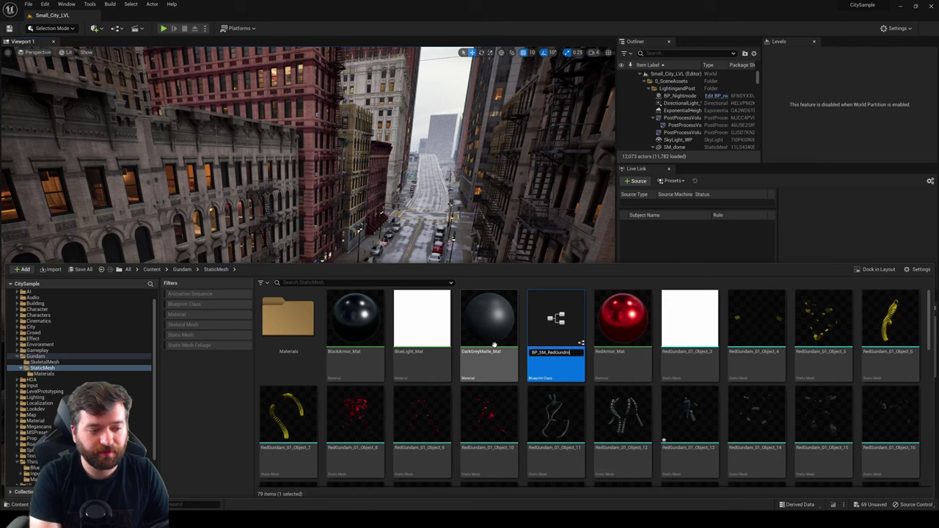
type("_SM_RedGundam")
key("Return")
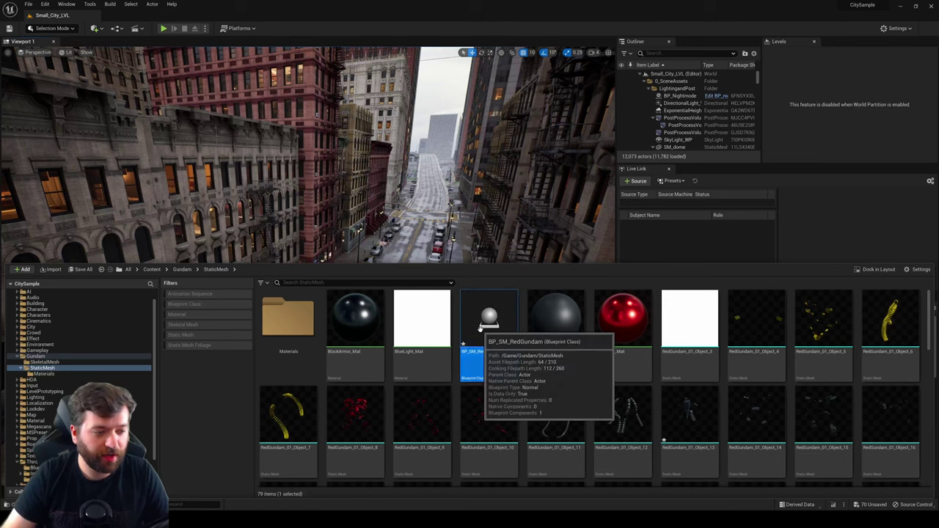
right_click(487, 319)
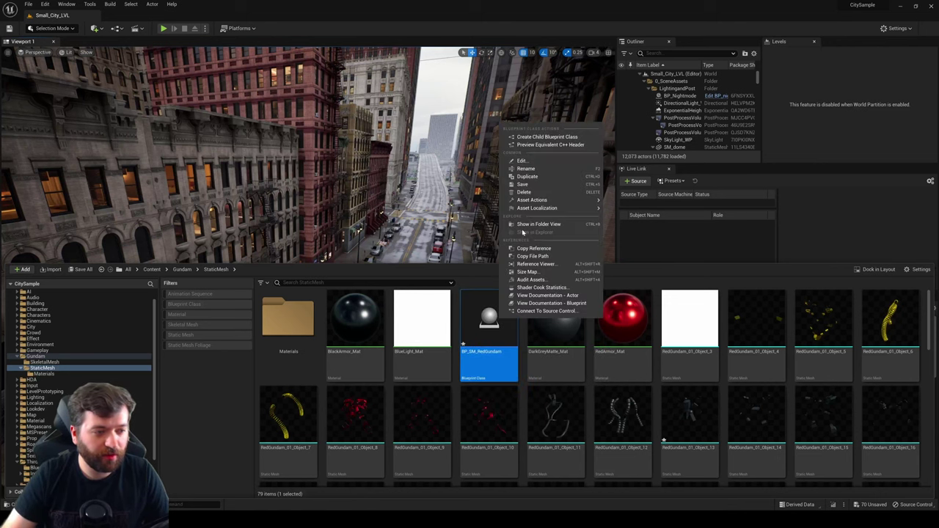
left_click(535, 191)
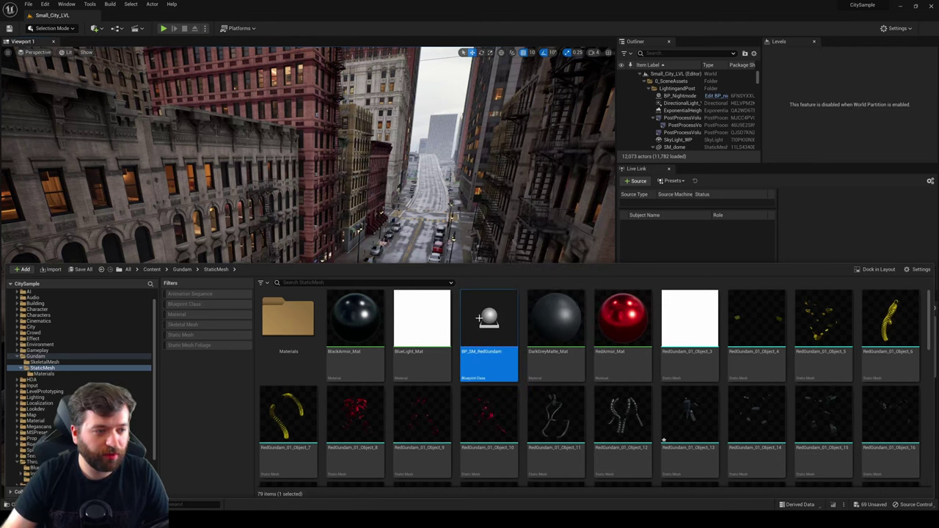
Step: Filter the StaticMesh folder to materials, move all of them into its Materials subfolder, and clear the filter
left_click(179, 315)
left_click(277, 332)
left_click(776, 325, "shift")
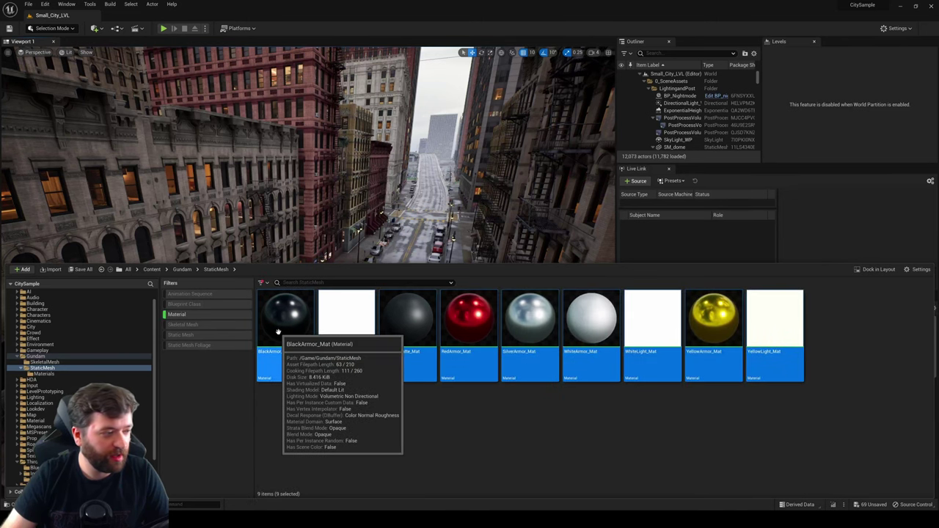
left_click_drag(278, 333, 44, 374)
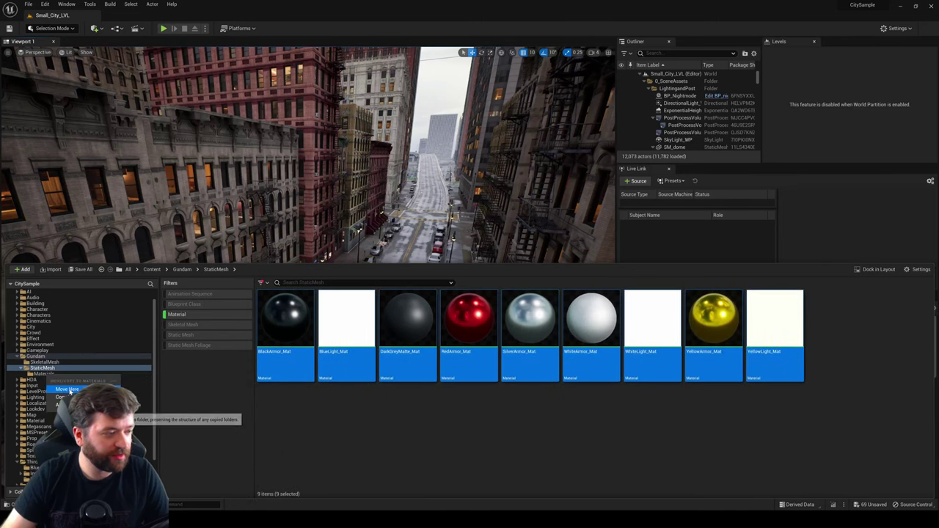
left_click(67, 390)
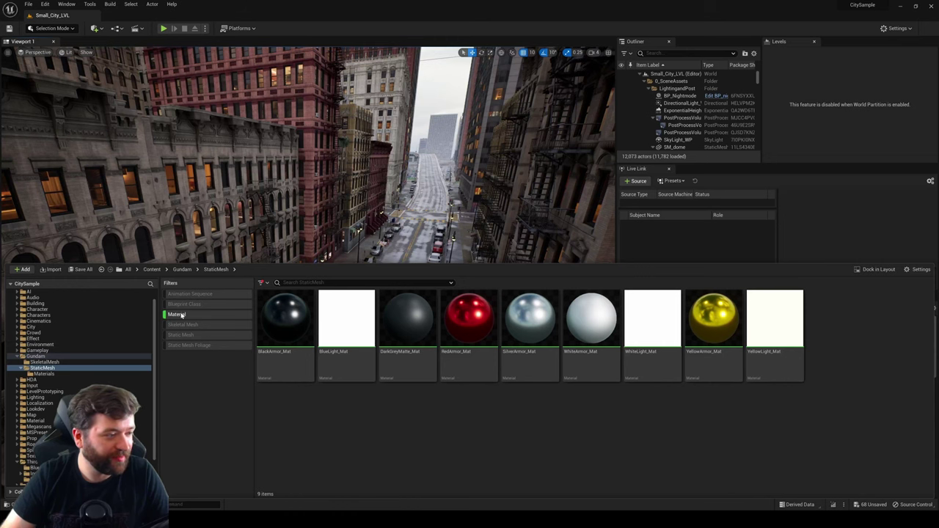
left_click(181, 315)
Step: Add all RedGundam_01 static meshes as components of the BP_SM_RedGundam blueprint, and compile, save and close it
left_click(360, 350)
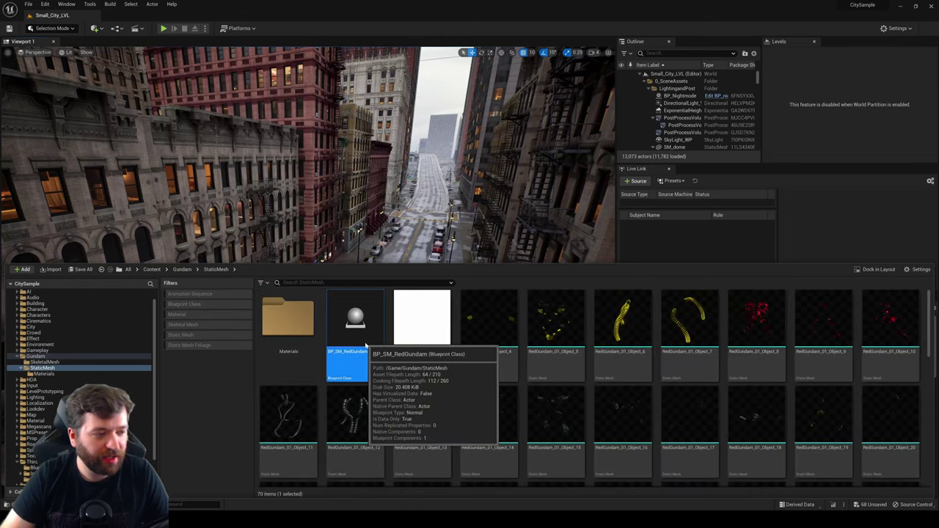
double_click(365, 344)
key("ctrl+space")
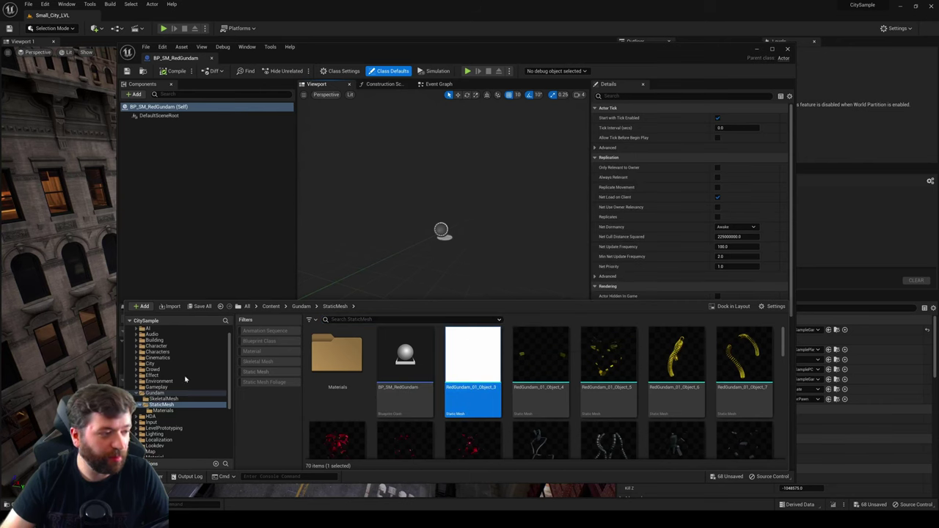
left_click(258, 373)
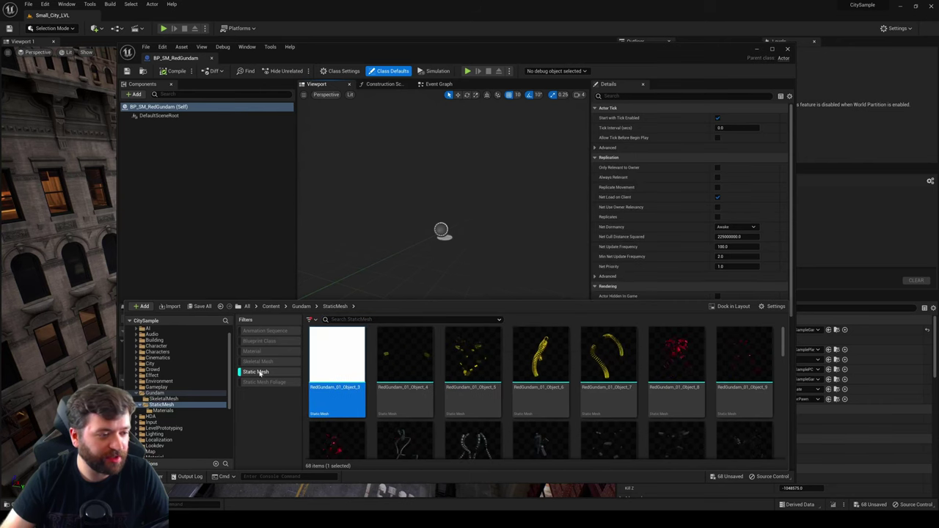
key("ctrl+a")
left_click_drag(356, 366, 216, 215)
left_click(394, 203)
right_click_drag(457, 237, 430, 212)
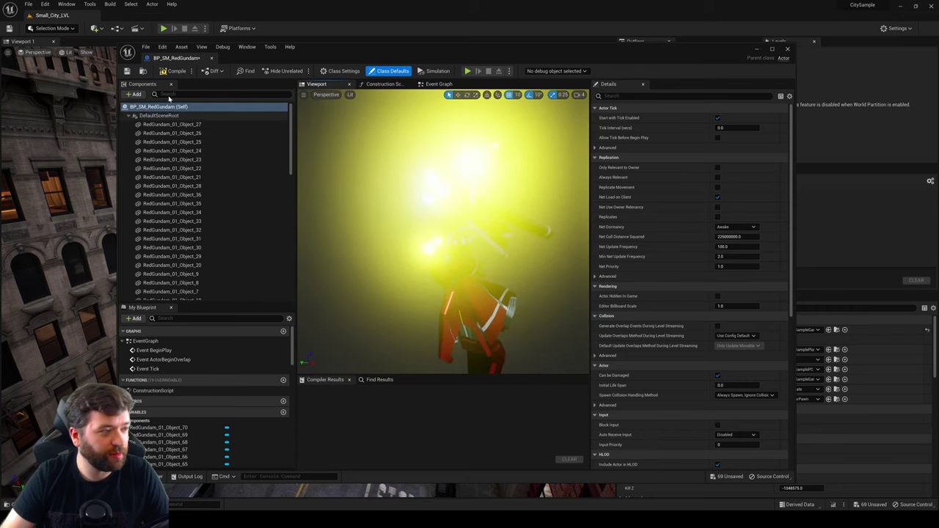
left_click(173, 70)
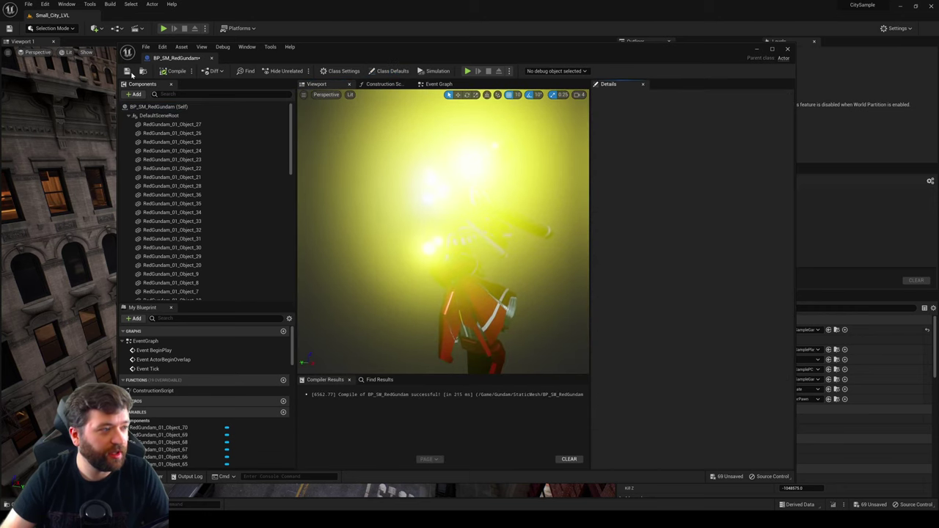
left_click(787, 46)
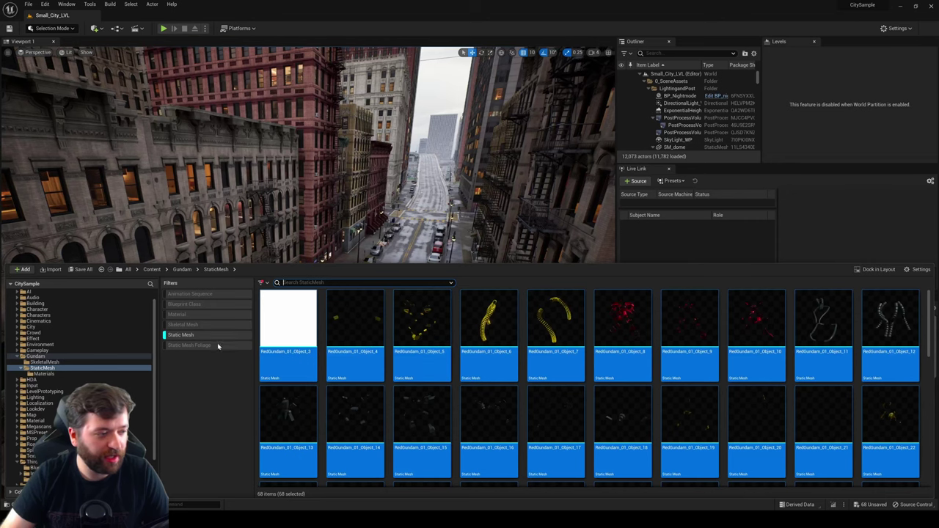
Step: Clear the static mesh filter and place the BP_SM_RedGundam blueprint in the city street
left_click(213, 334)
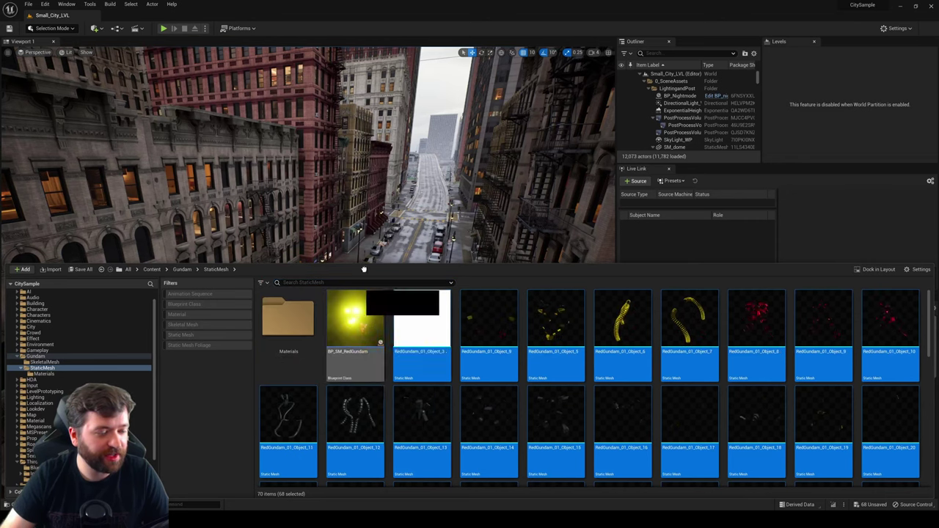
left_click_drag(364, 269, 358, 361)
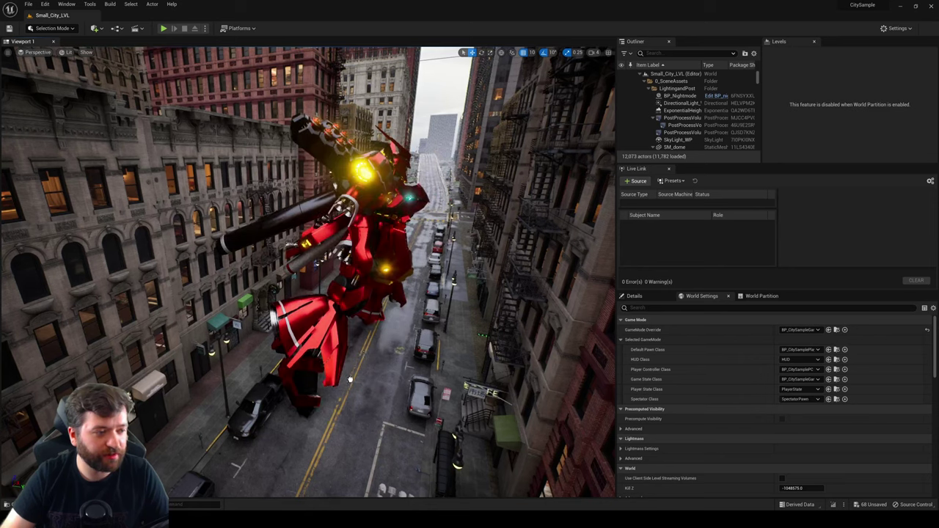
left_click_drag(386, 387, 386, 371)
Step: Move the placed BP_SM_RedGundam as one object along the street to the intersection and focus on it
right_click_drag(386, 371, 235, 352)
right_click_drag(308, 294, 377, 303)
key("s")
key("d")
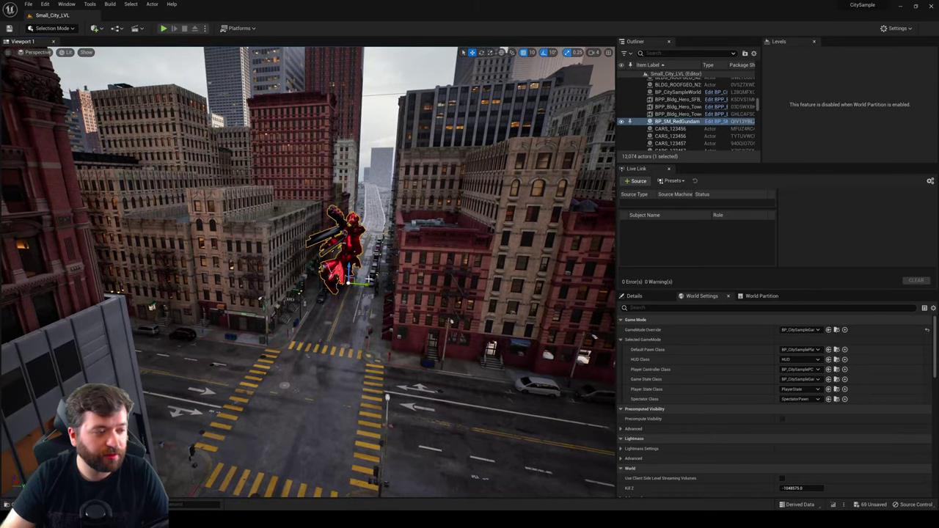
key("w")
right_click_drag(368, 279, 345, 305)
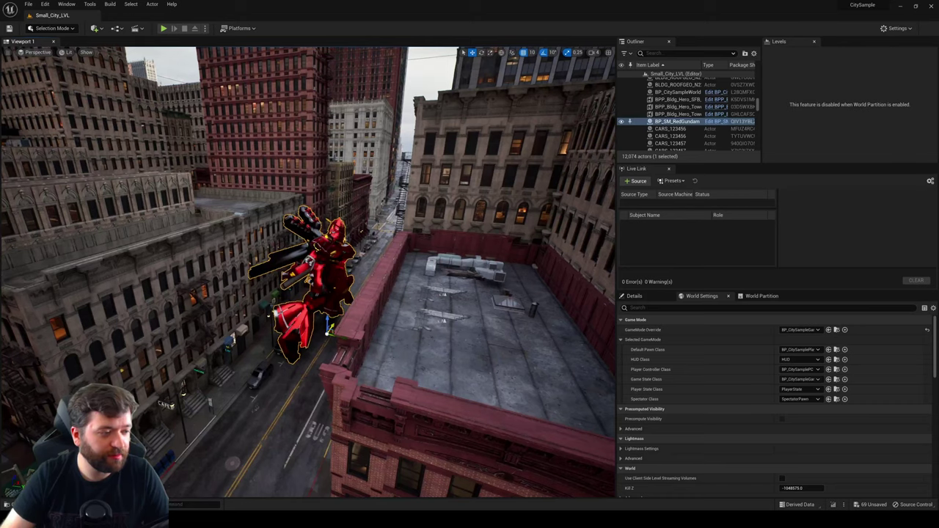
left_click_drag(331, 326, 198, 439)
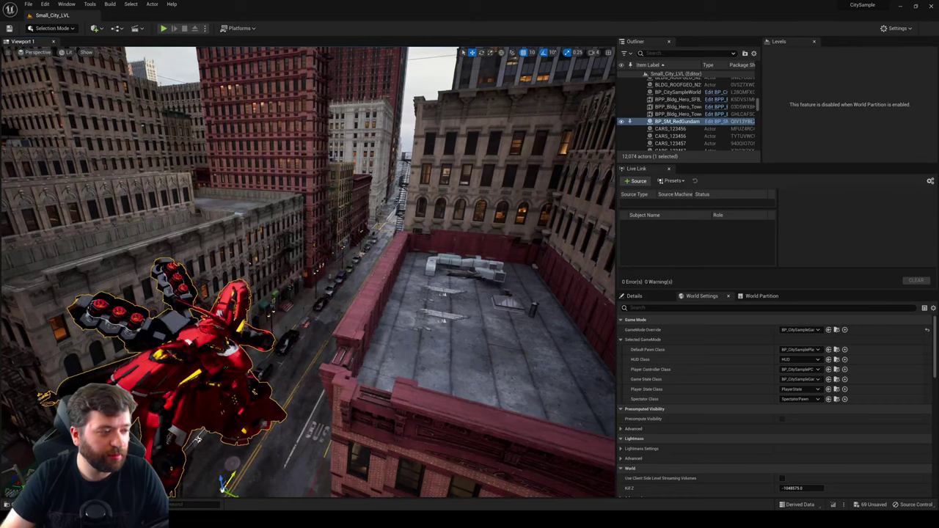
key("f")
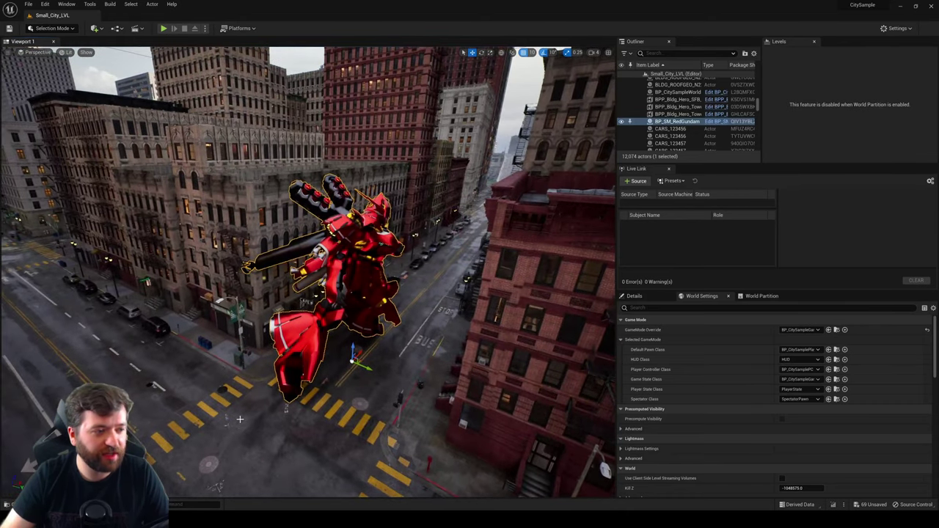
Step: Open the BP_SM_RedGundam blueprint, view it unlit, review its list of mesh components, and close it
key("ctrl+b")
double_click(351, 330)
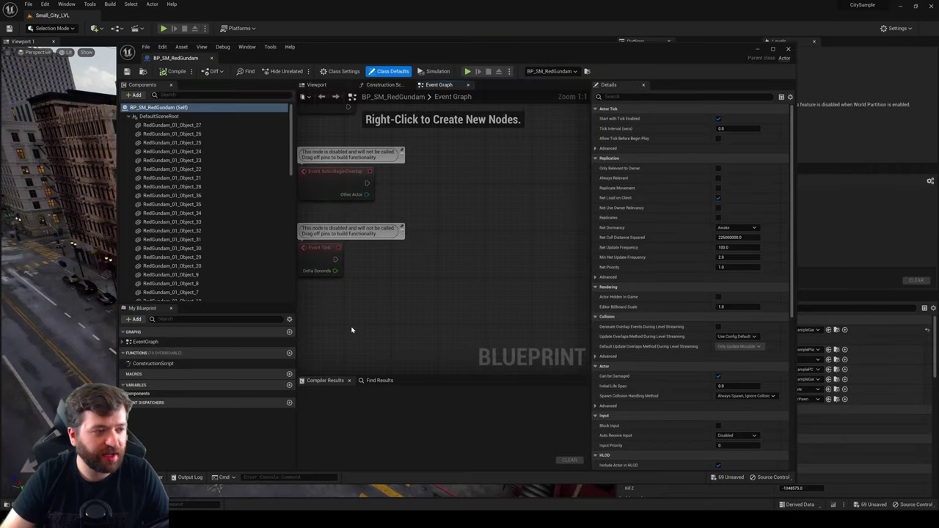
left_click(317, 85)
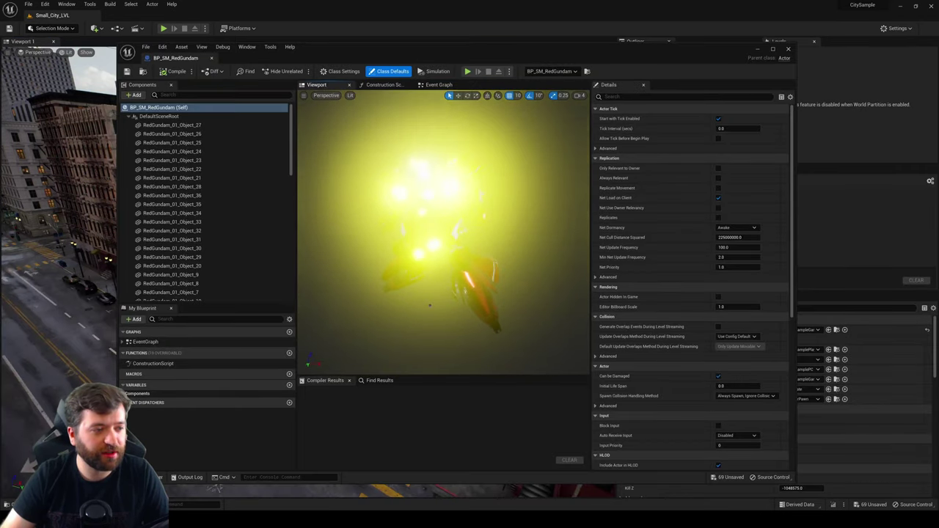
left_click(349, 95)
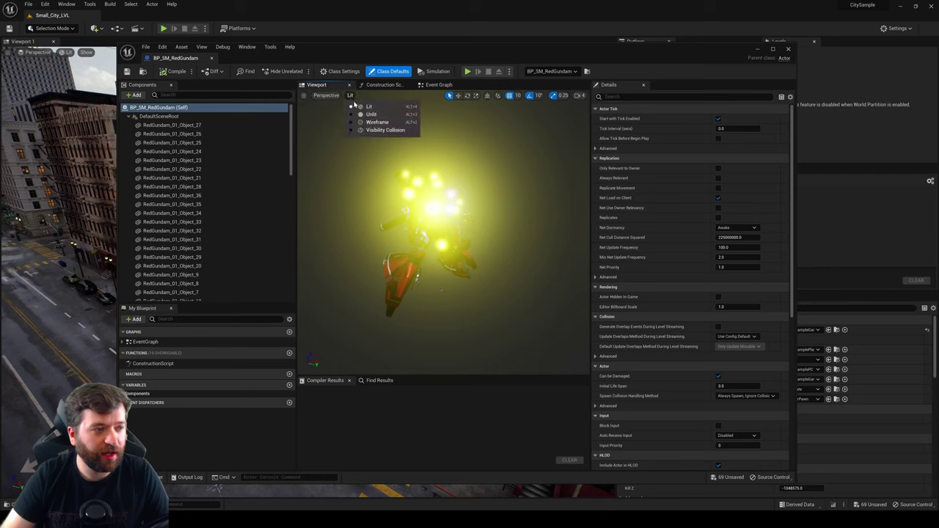
left_click(371, 115)
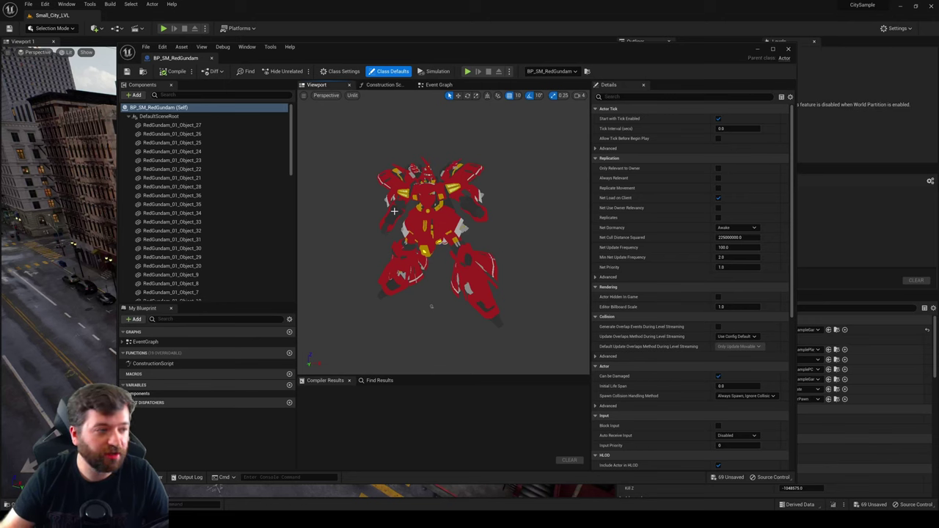
left_click(246, 125)
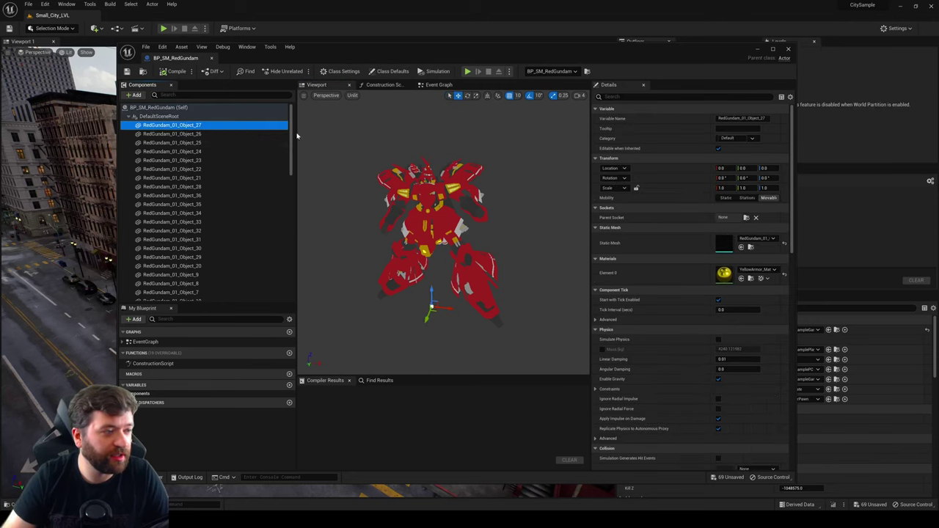
left_click_drag(292, 132, 273, 285)
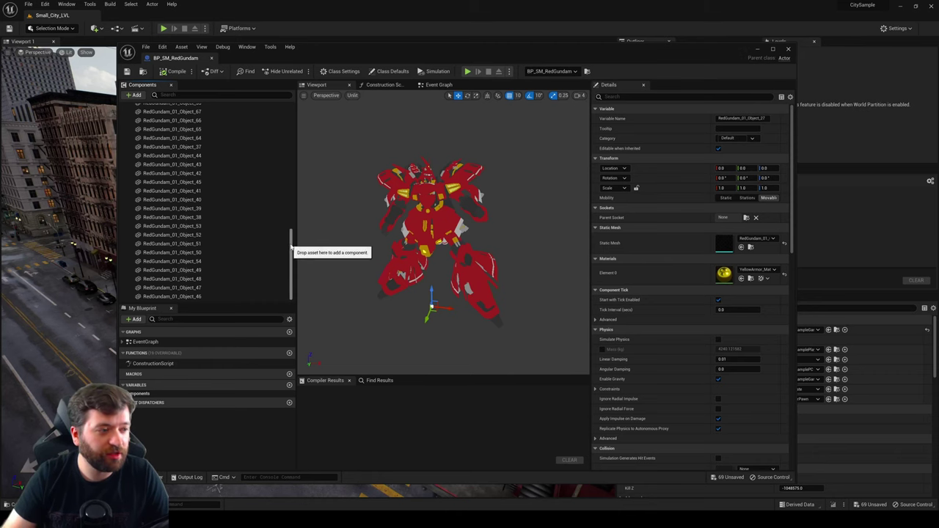
left_click_drag(290, 243, 286, 110)
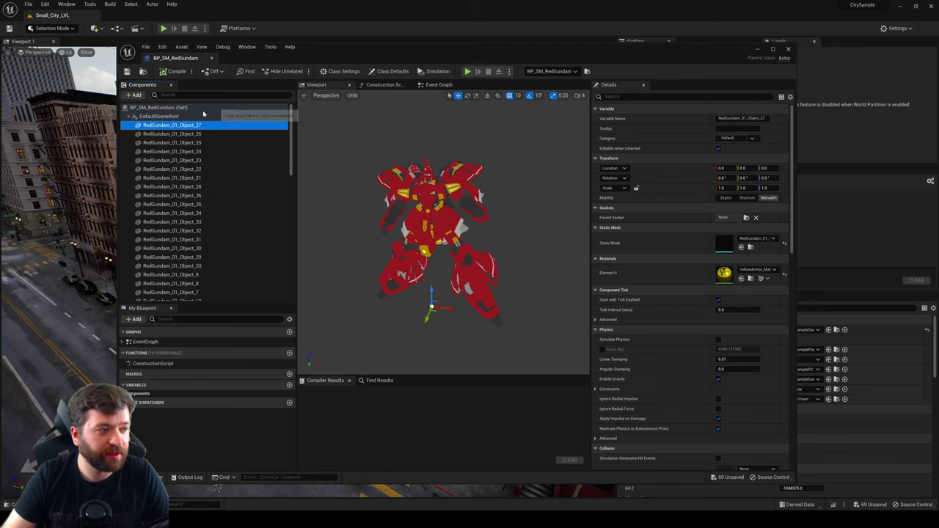
left_click(788, 48)
key("ctrl+space")
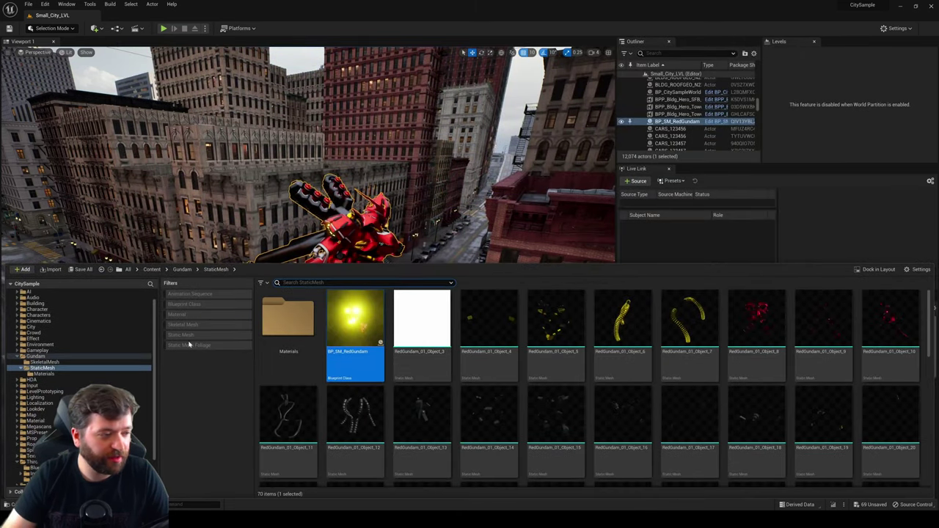
left_click(184, 335)
left_click(295, 324)
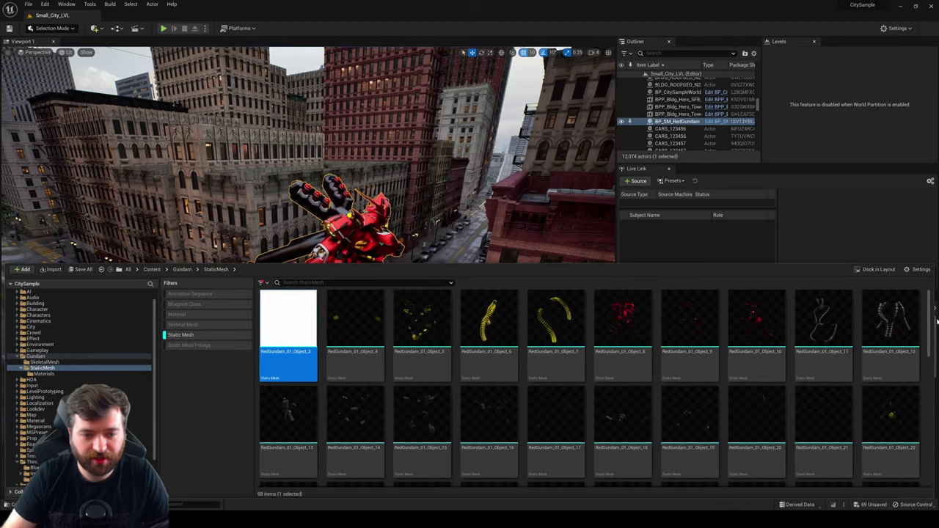
left_click_drag(930, 316, 925, 470)
left_click(752, 422, "shift")
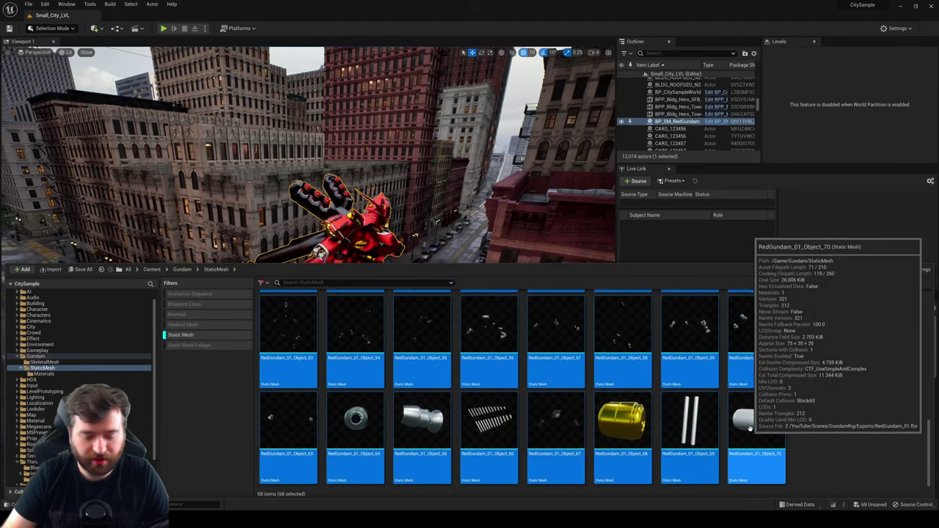
key("Delete")
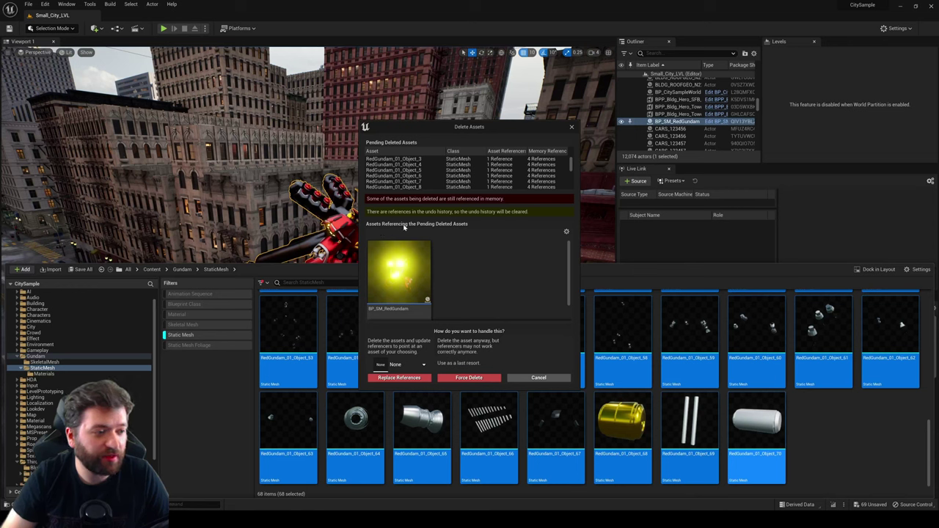
scroll(455, 265, "down", 1)
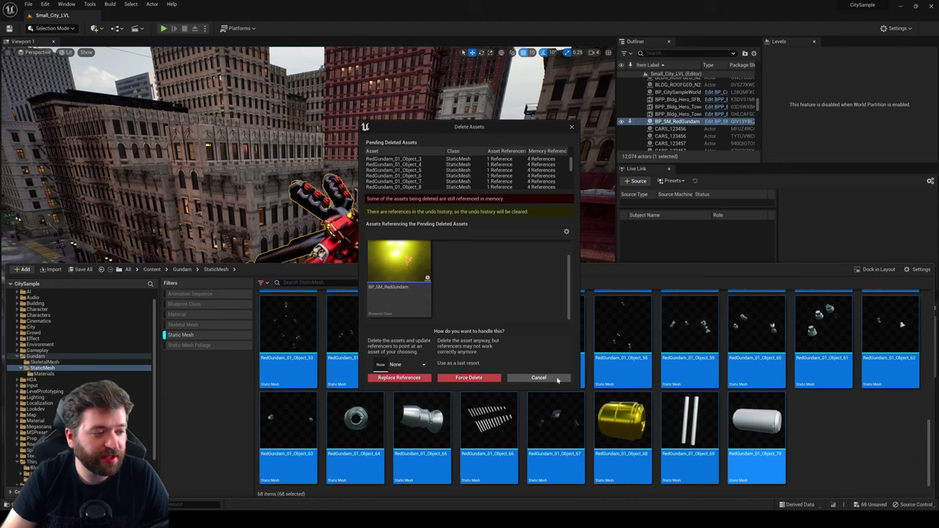
mouse_move(396, 290)
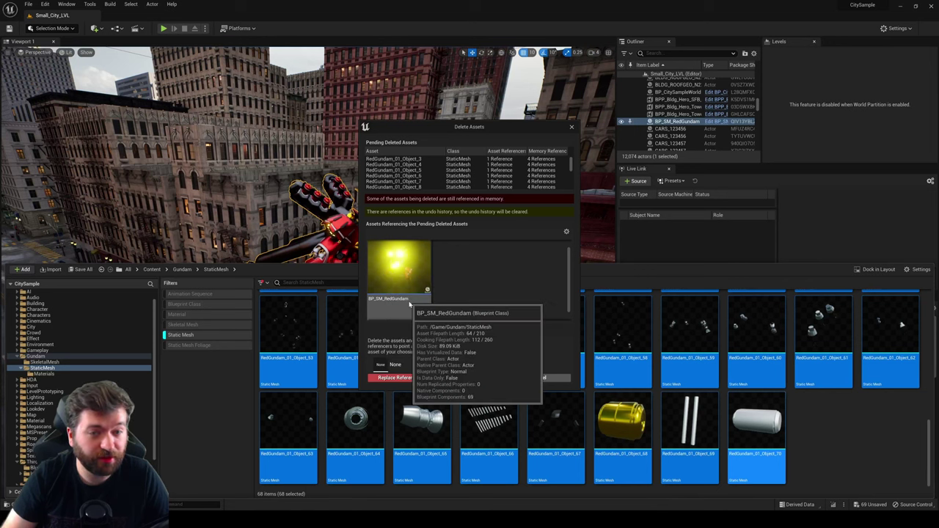
scroll(403, 301, "down", 1)
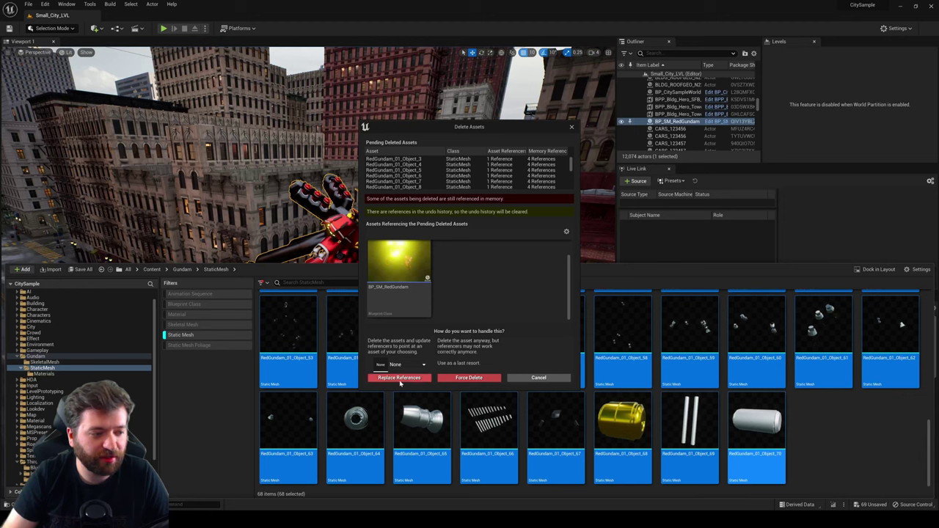
left_click(418, 364)
left_click(420, 364)
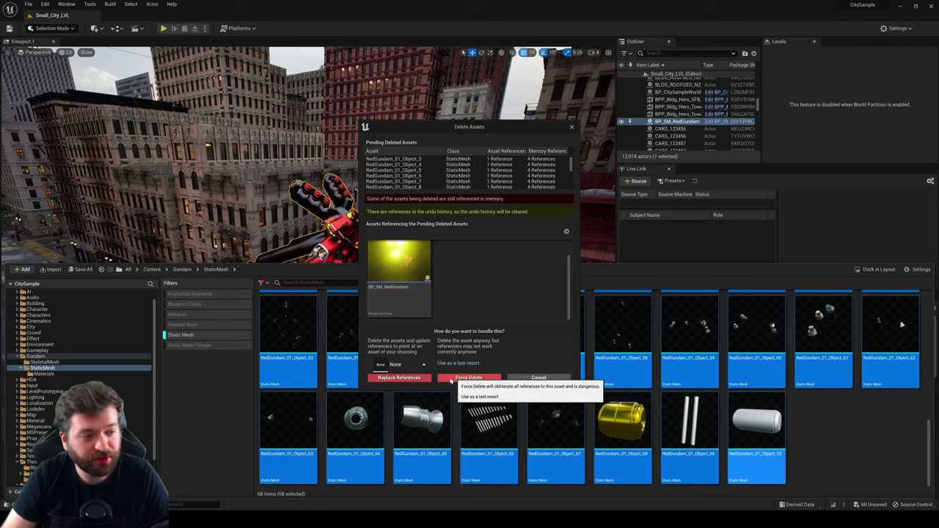
left_click(547, 380)
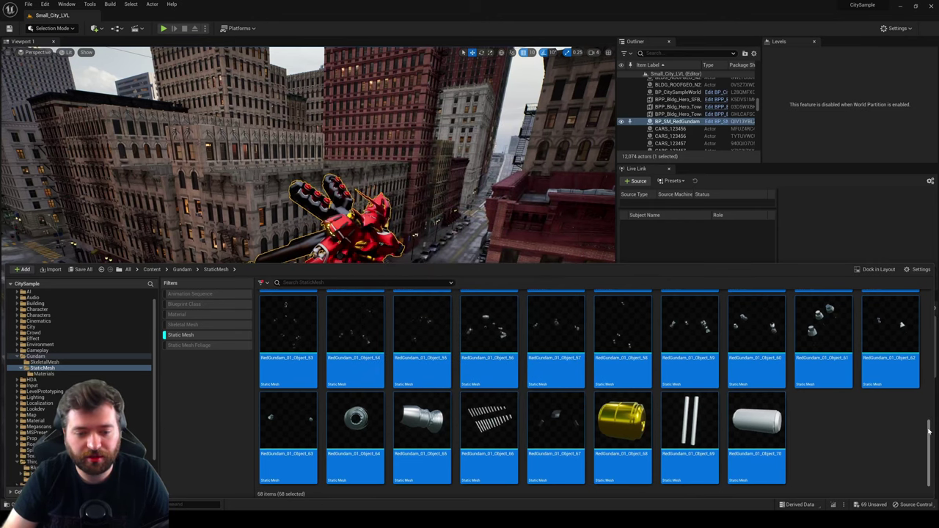
Step: Clear the static mesh filter and open the BP_SM_RedGundam blueprint from the StaticMesh folder
scroll(359, 378, "up", 10)
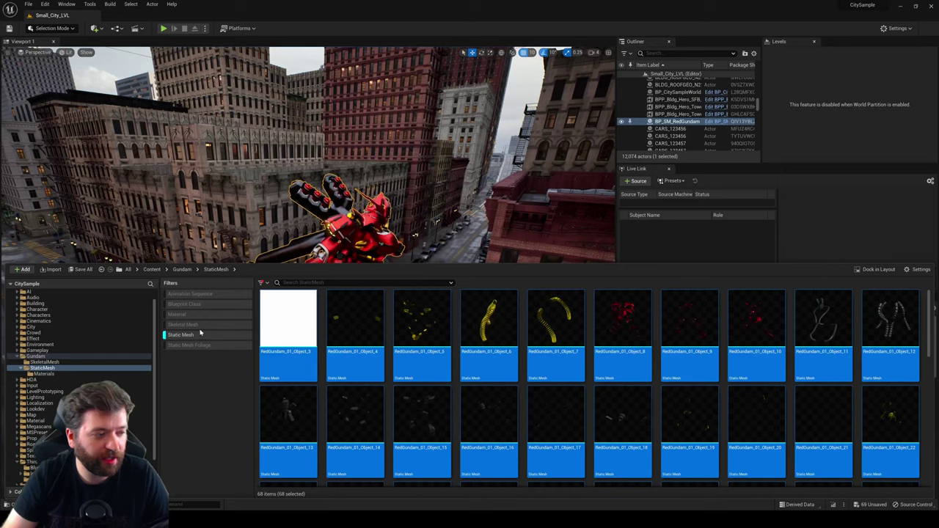
left_click(201, 335)
left_click(373, 321)
double_click(372, 321)
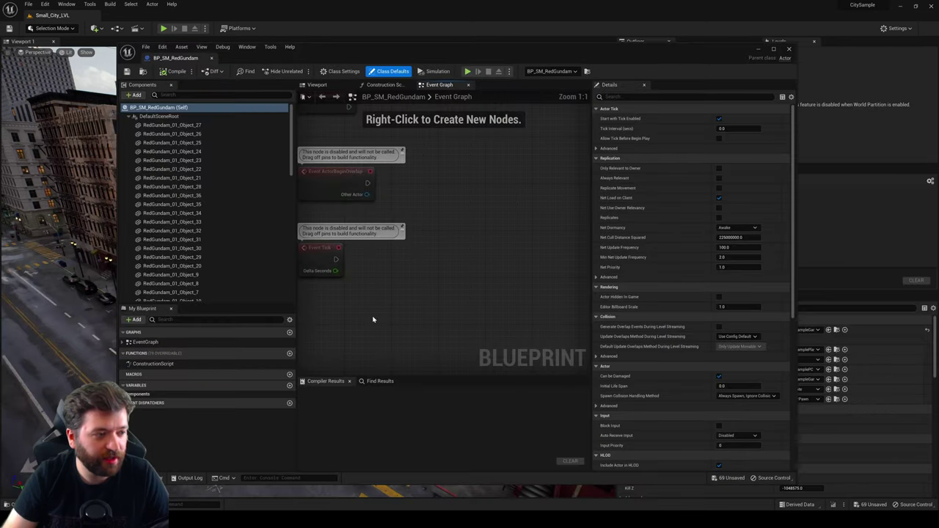
left_click_drag(293, 41, 461, 103)
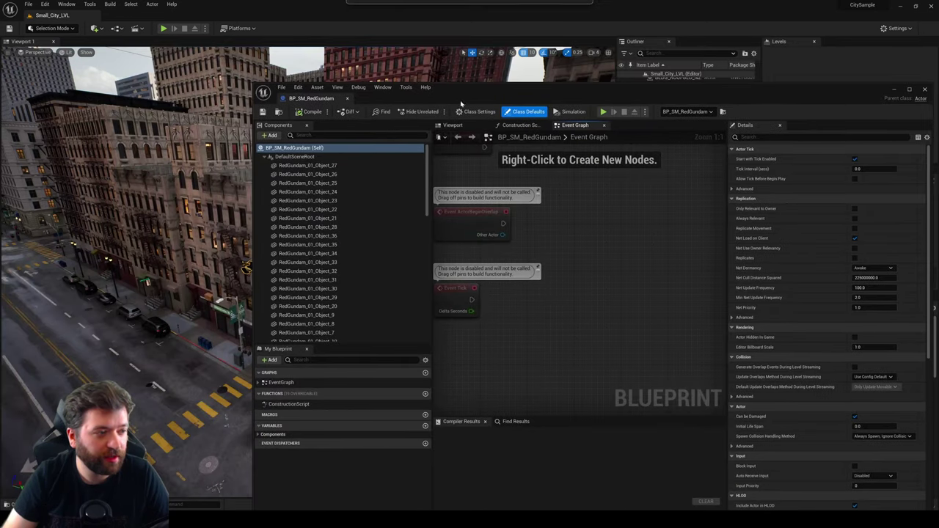
Step: Delete every RedGundam_01 mesh component from the BP_SM_RedGundam blueprint, save it, and minimize its editor
left_click(307, 166)
scroll(354, 274, "down", 15)
scroll(354, 274, "down", 2)
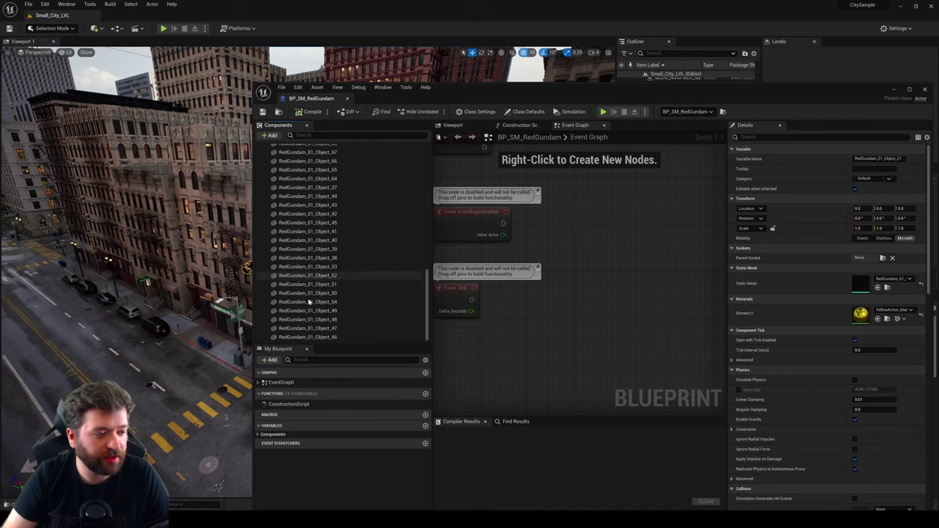
key("ctrl+a")
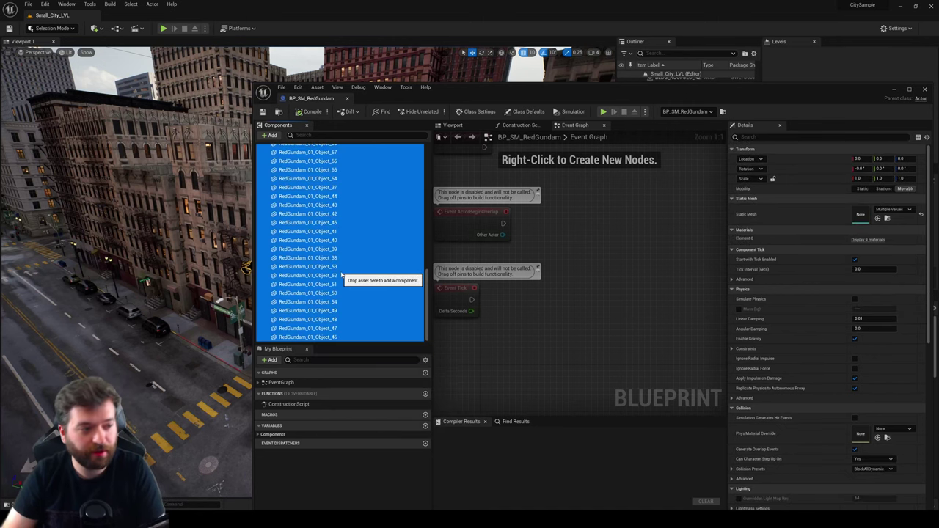
key("Delete")
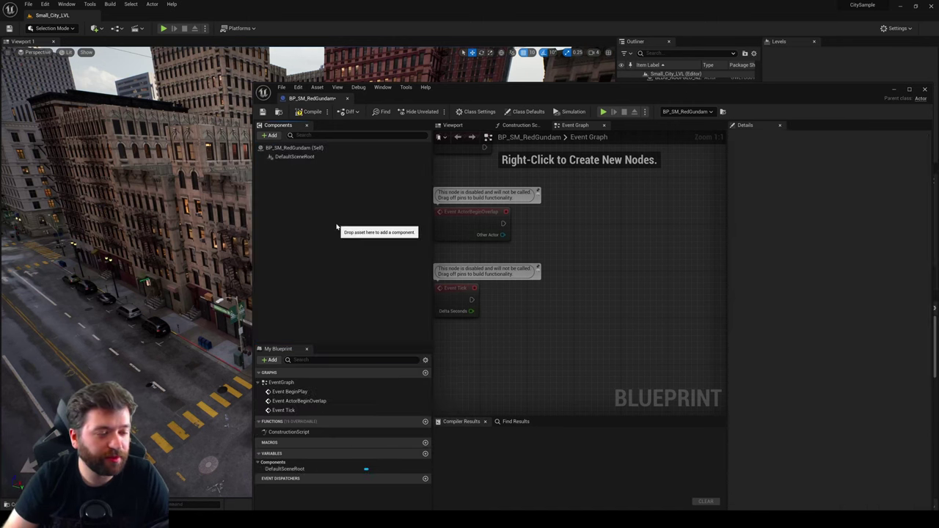
left_click(261, 112)
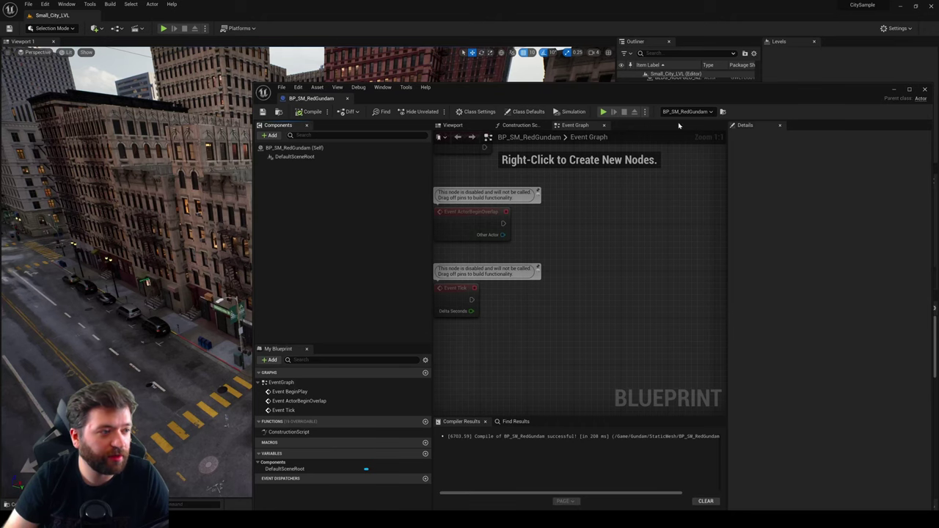
left_click(893, 89)
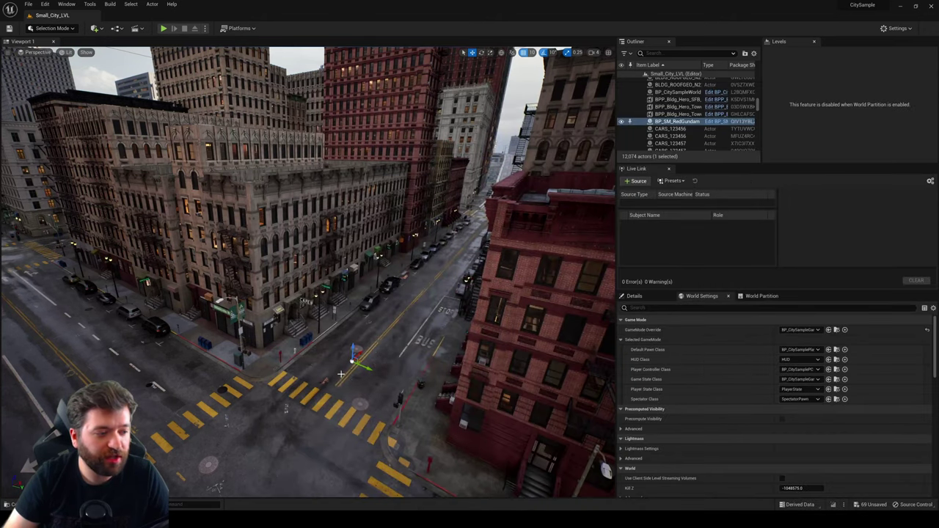
Step: Filter the StaticMesh folder to static meshes and delete all the RedGundam_01 meshes
key("ctrl+space")
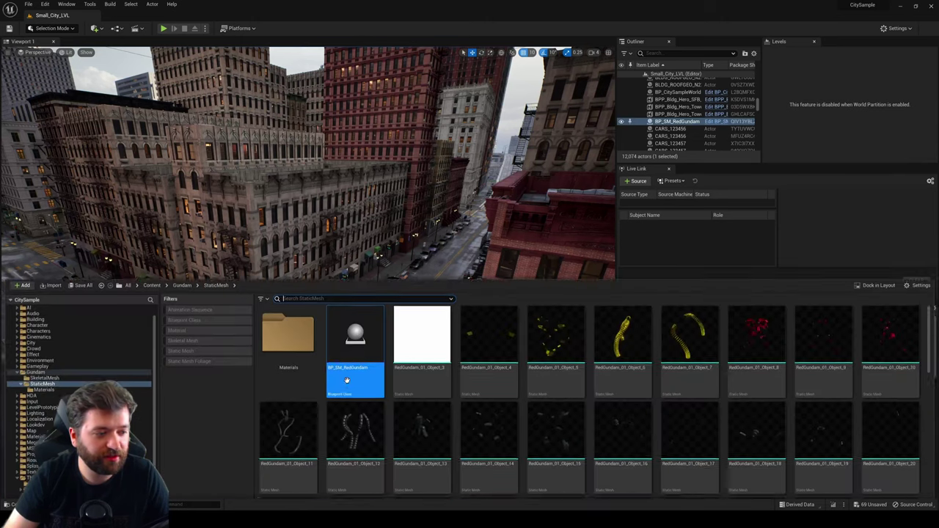
left_click(193, 335)
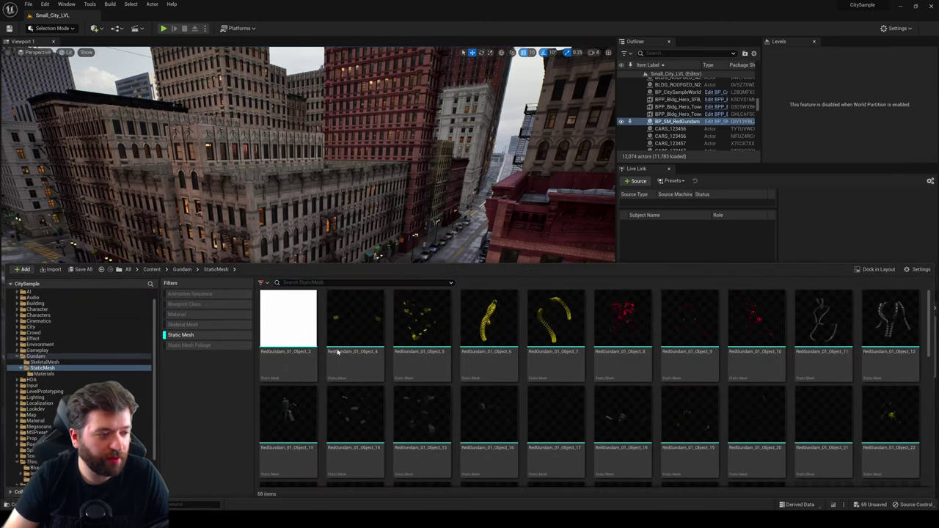
left_click(296, 318)
key("ctrl+a")
key("Delete")
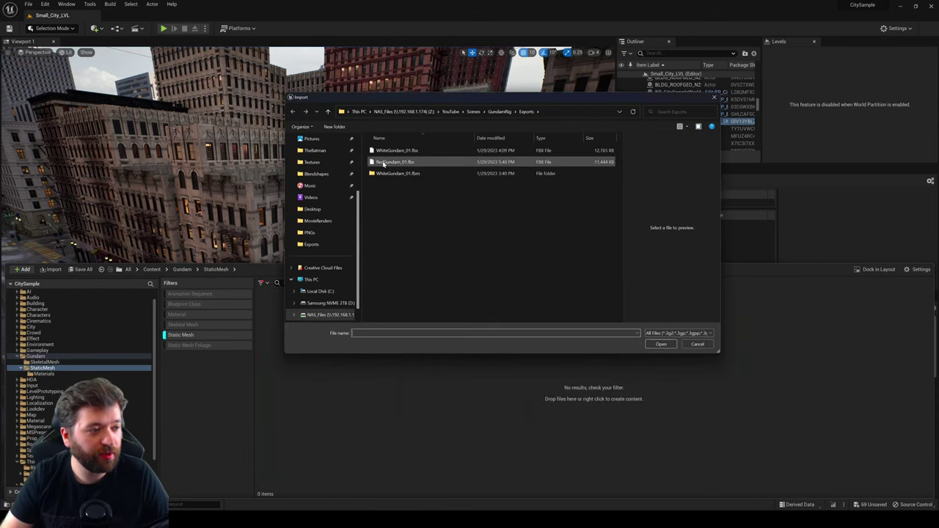
Step: Import everything in RedGundam_01.fbx as static meshes with Material Import Method set to Do Not Create Material and Import Textures turned off
double_click(389, 162)
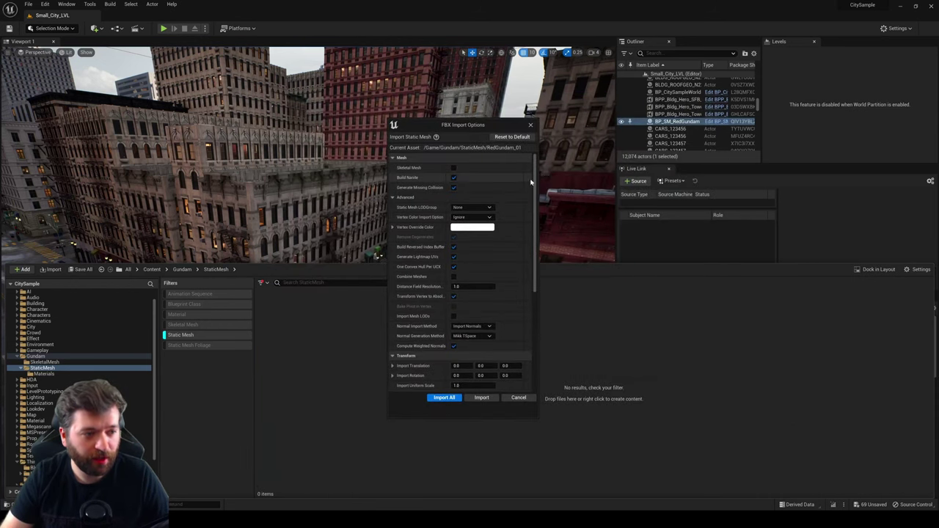
scroll(530, 182, "down", 5)
left_click(492, 287)
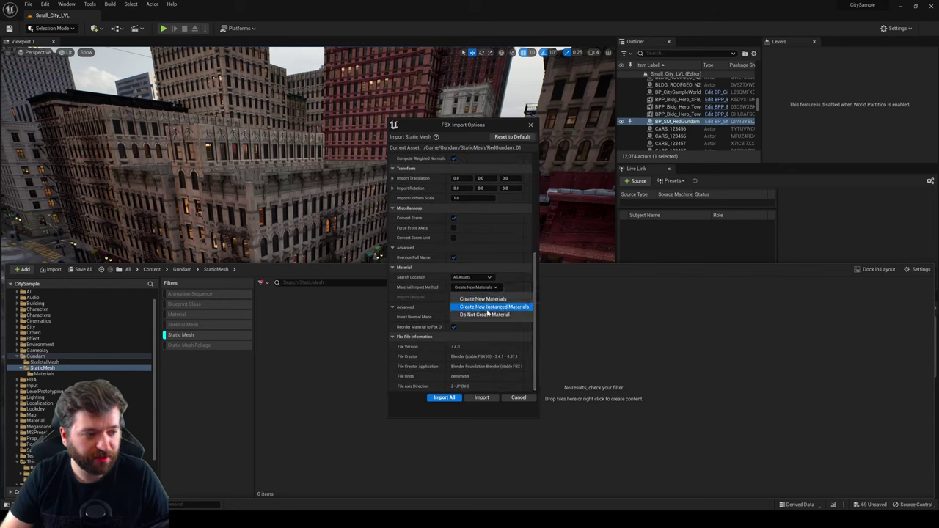
left_click(486, 314)
left_click(470, 277)
left_click(465, 280)
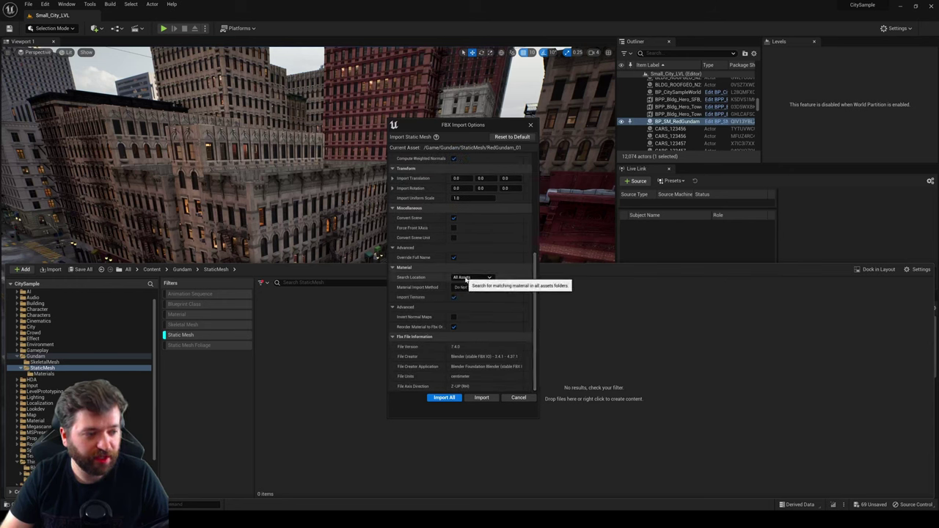
left_click_drag(446, 298, 450, 298)
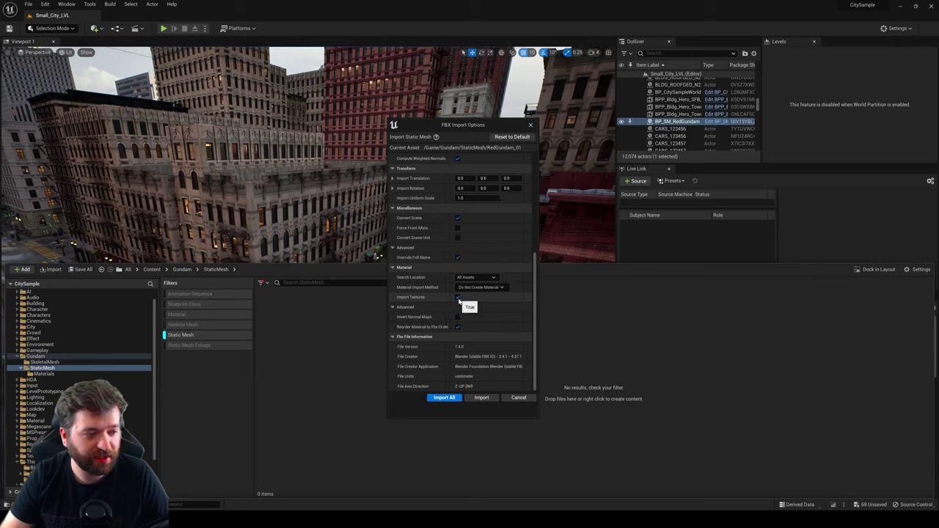
left_click(458, 297)
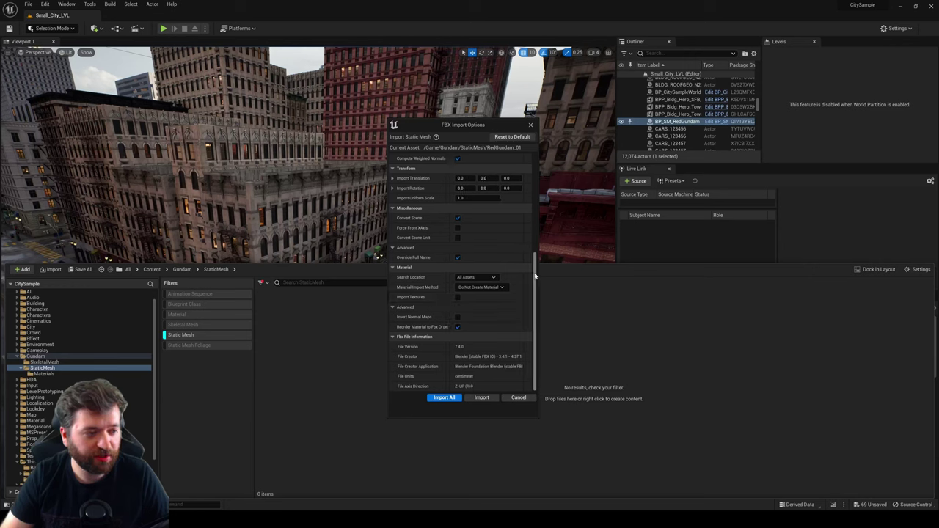
scroll(536, 276, "up", 5)
left_click(449, 398)
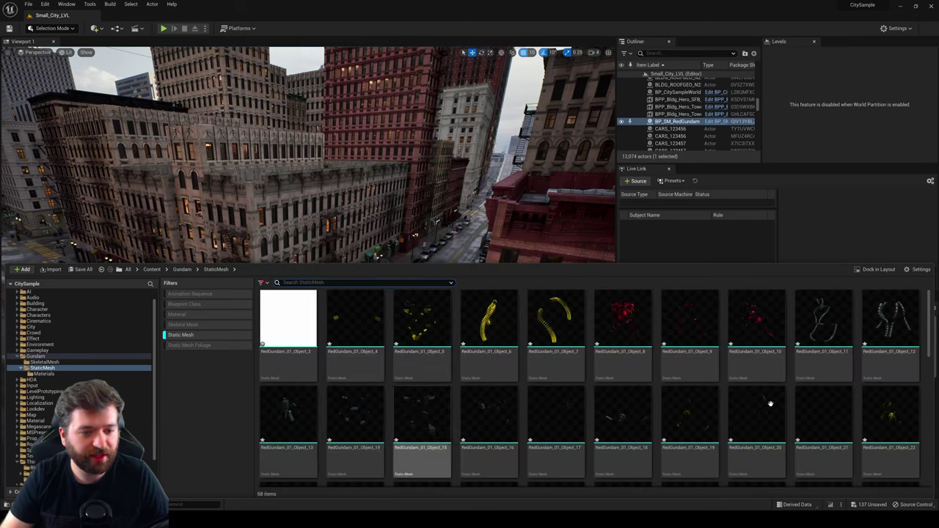
Step: Select and save all the newly imported RedGundam_01 static meshes
left_click(546, 331)
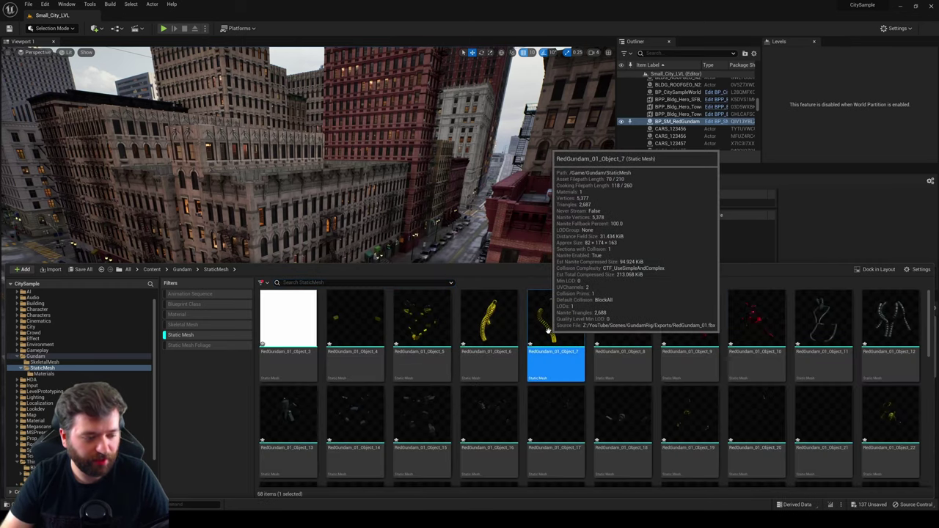
key("ctrl+a")
key("ctrl+s")
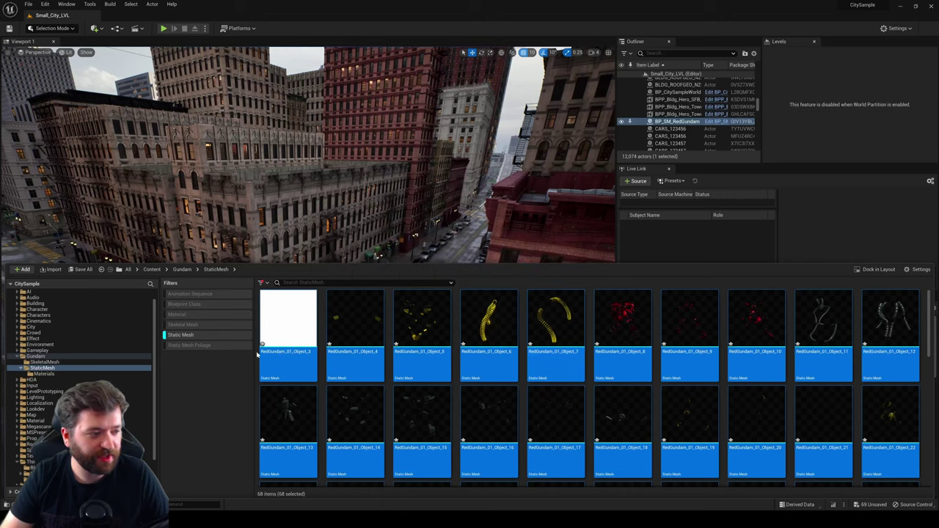
Step: Remove the static mesh filter and reopen the BP_SM_RedGundam blueprint in its own window
left_click(212, 337)
double_click(365, 328)
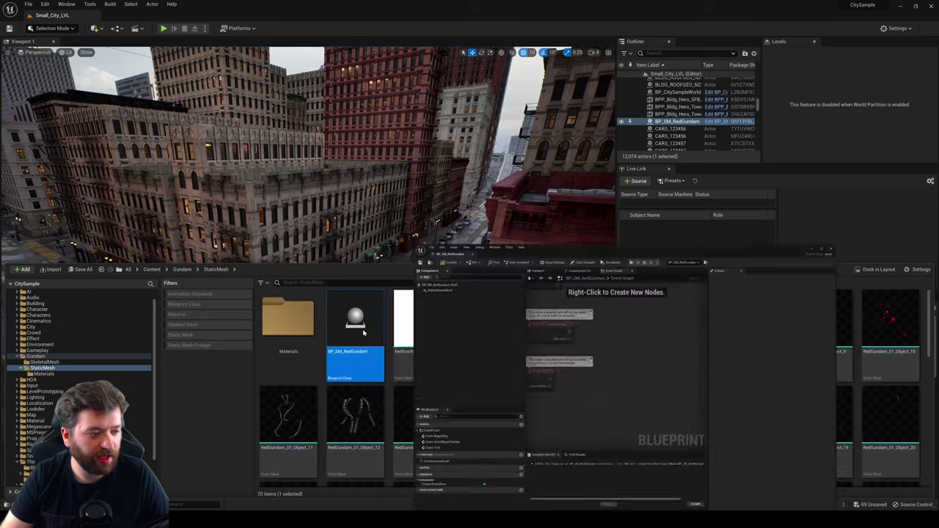
left_click_drag(536, 102, 395, 83)
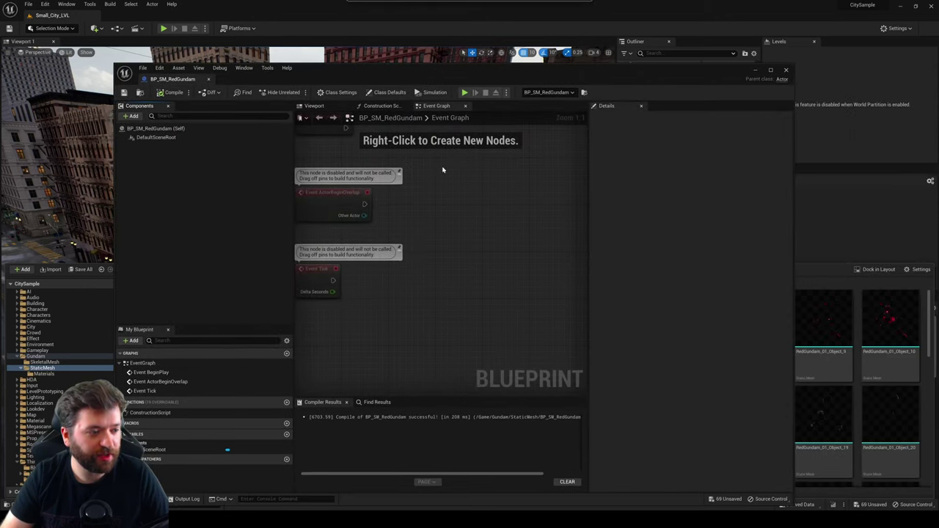
Step: Add all the reimported RedGundam_01 static meshes as components of BP_SM_RedGundam, then save and close the blueprint
key("ctrl+space")
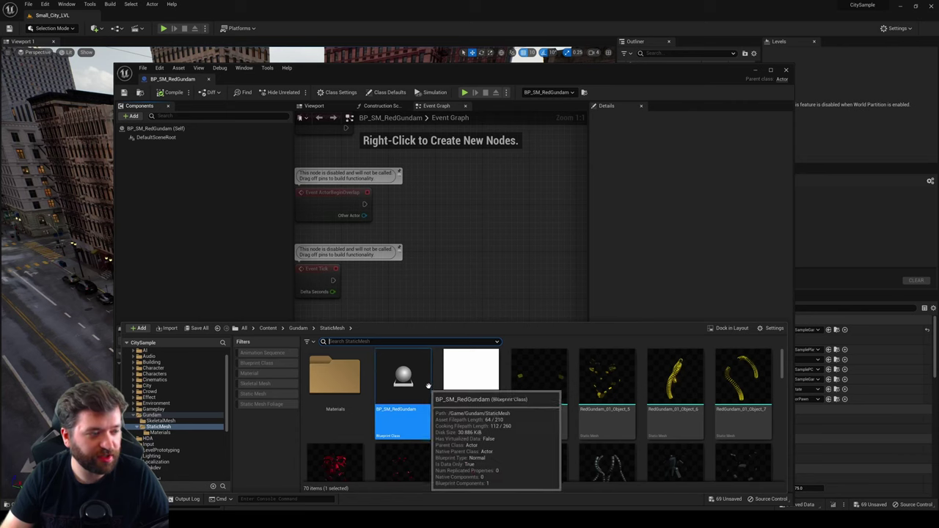
left_click(266, 397)
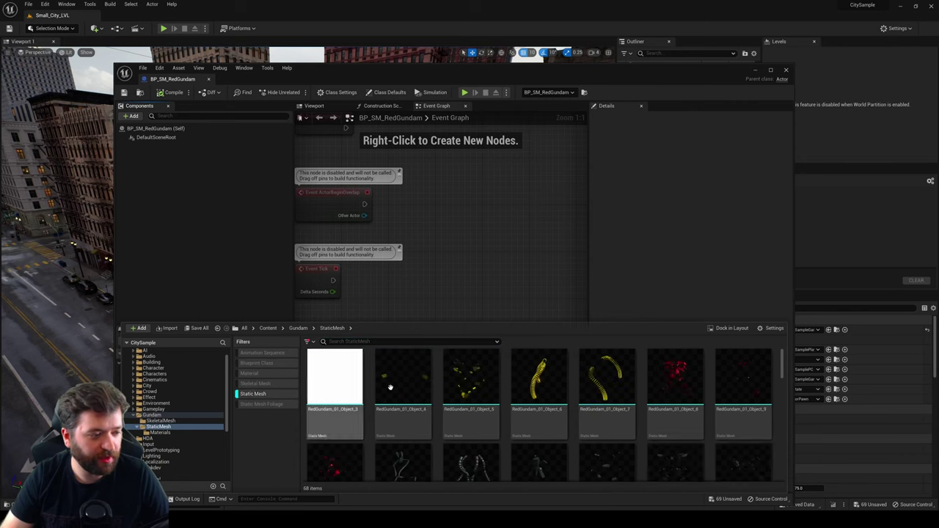
left_click(403, 381)
key("ctrl+a")
left_click_drag(403, 381, 206, 226)
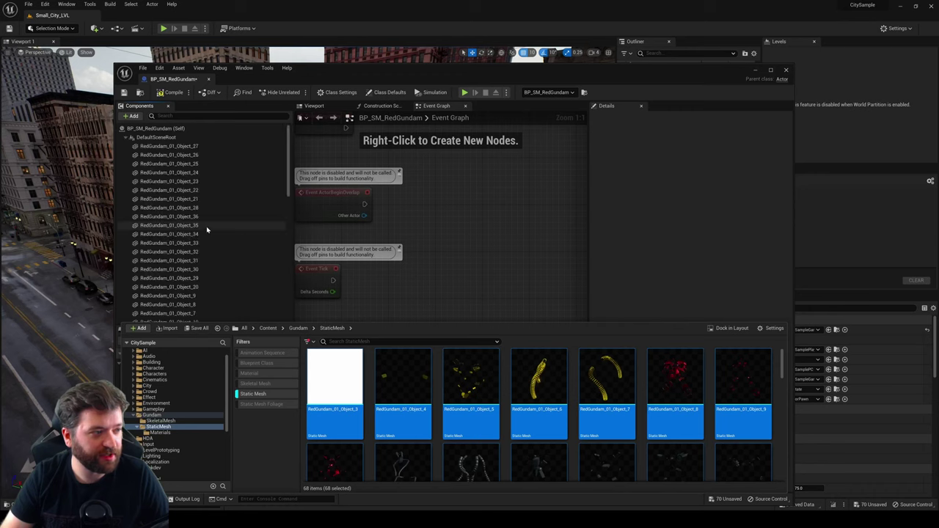
left_click(126, 94)
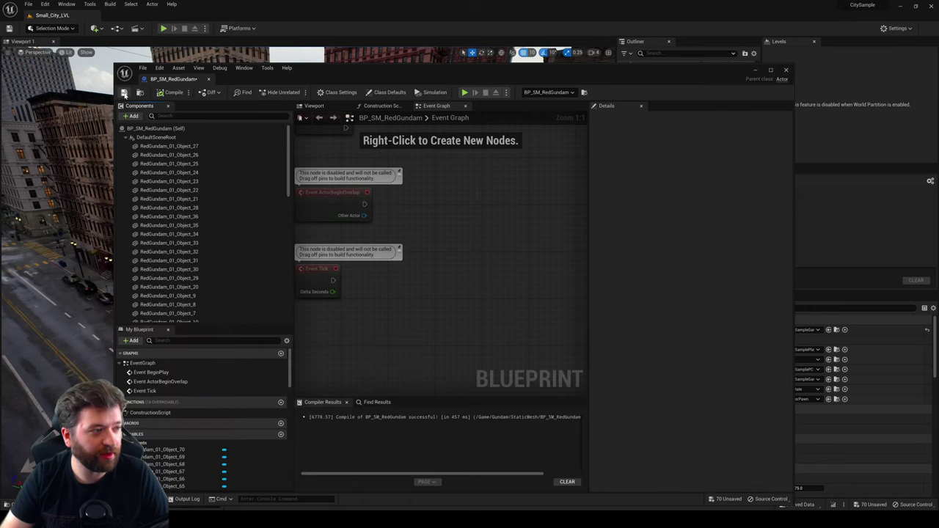
left_click(785, 70)
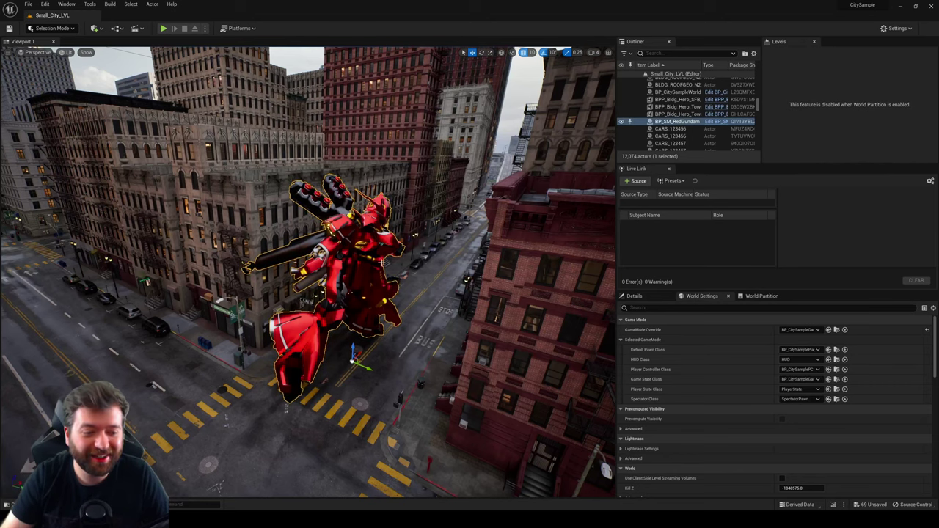
Step: Show the details of BP_SM_RedGundam and move the Gundam along the street into the middle of the intersection
left_click(634, 296)
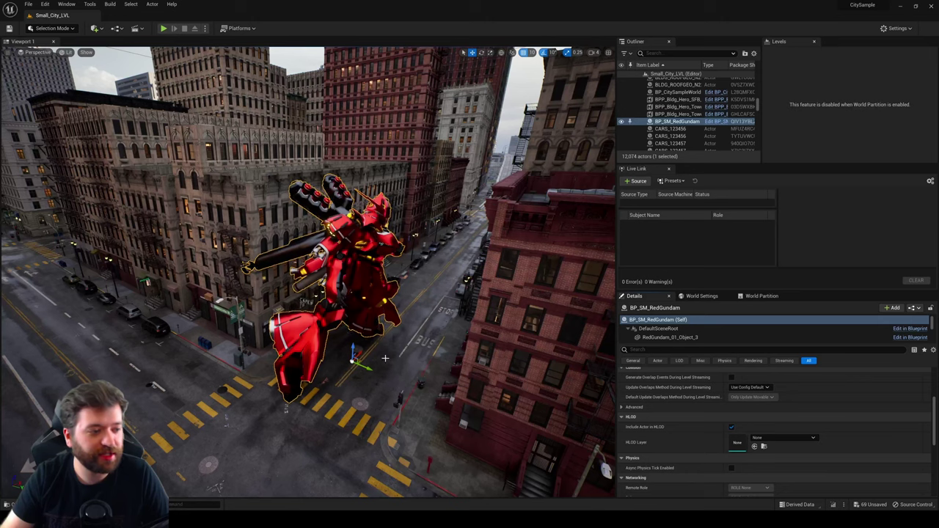
right_click_drag(413, 361, 330, 352)
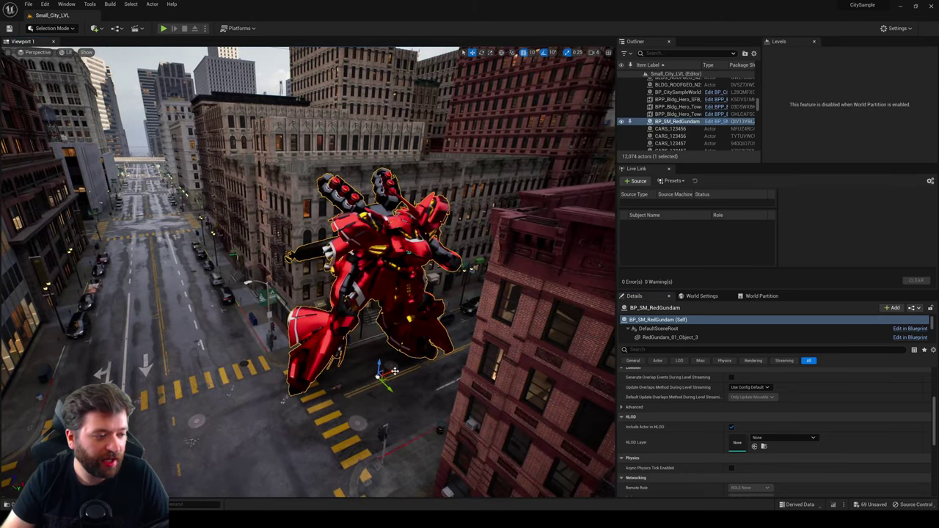
left_click_drag(393, 372, 240, 396)
right_click_drag(240, 395, 161, 392)
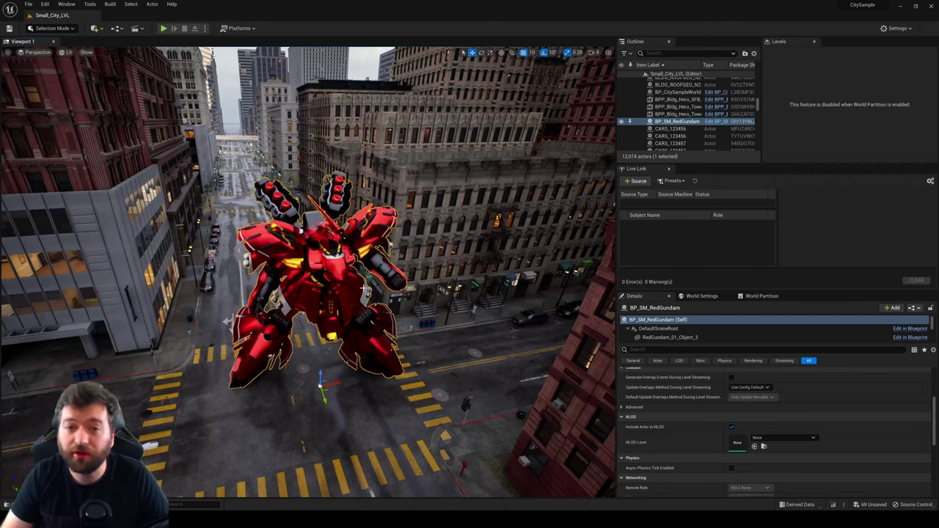
Step: Select a CARS_123476 actor on the street by the plaza and look up the Convert Selection to Blueprint Class command
right_click_drag(363, 287, 125, 319)
key("w")
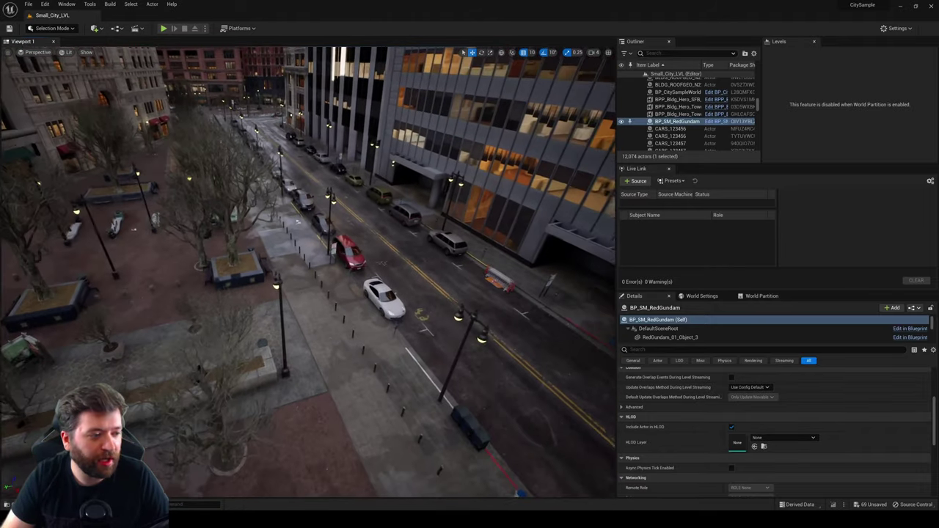
left_click(362, 253)
key("f")
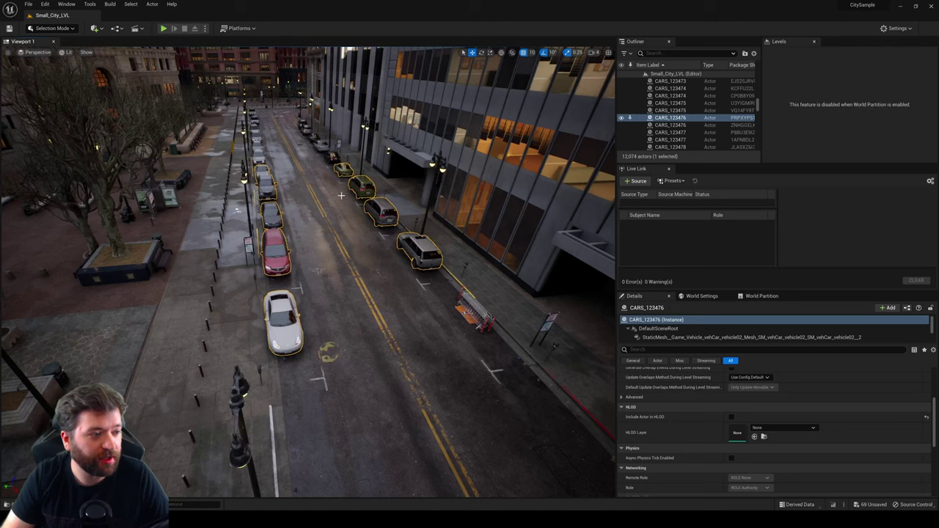
left_click(121, 30)
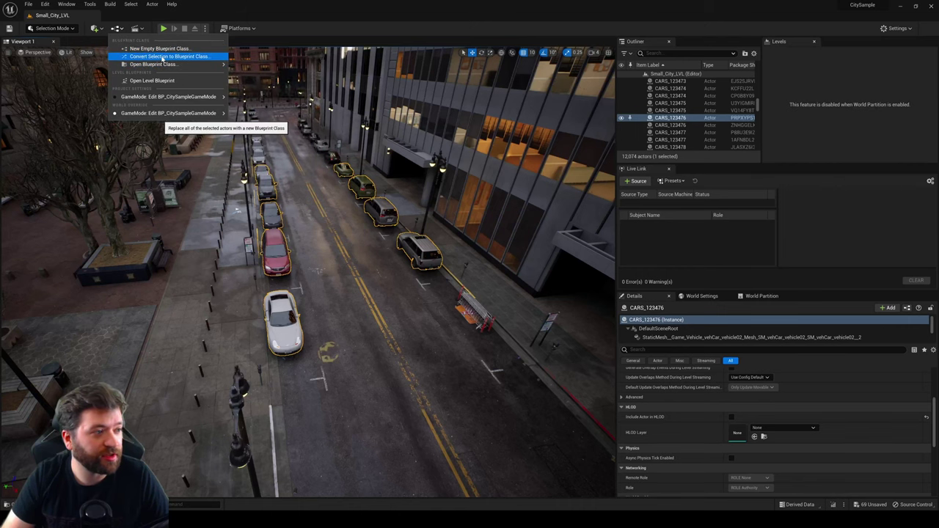
left_click(359, 32)
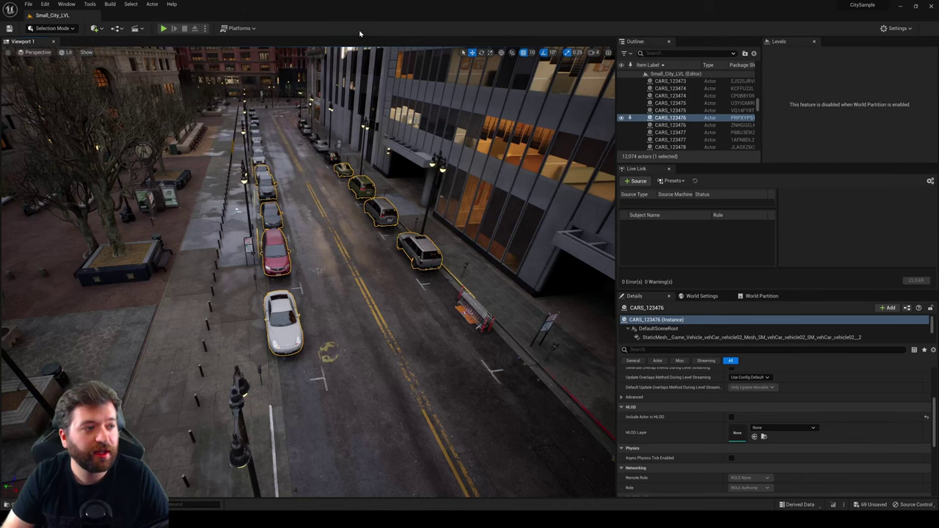
Step: Add the second CARS_123476 actor to the selection, then deselect everything in the level
right_click_drag(338, 231, 379, 210)
left_click(338, 230, "ctrl")
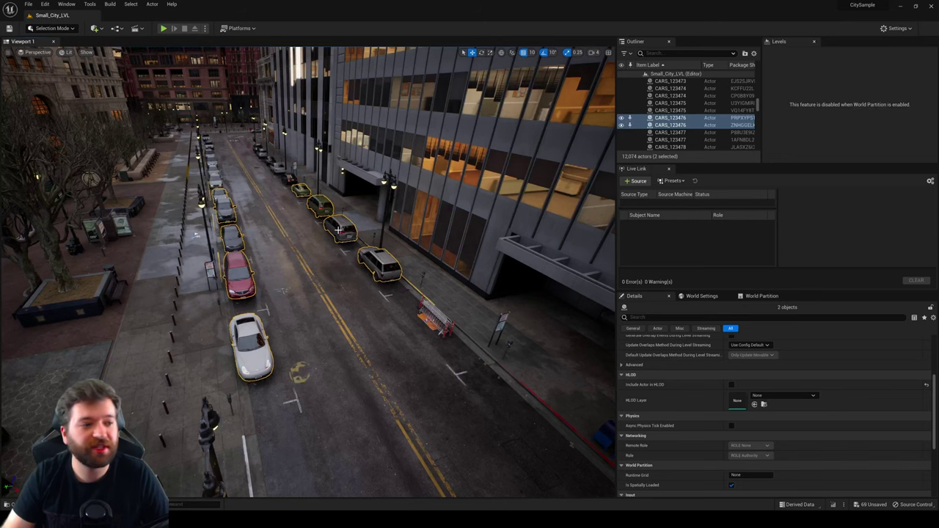
left_click(338, 230)
left_click(323, 279)
key("Escape")
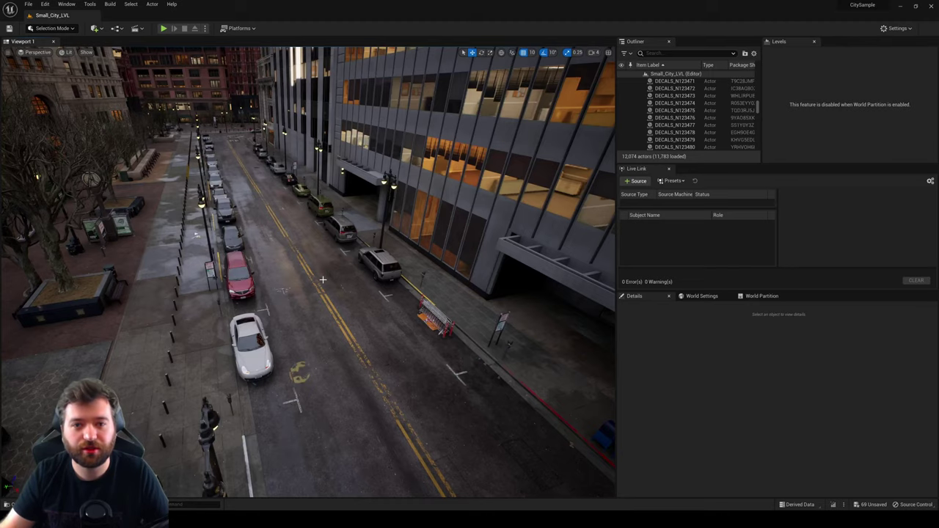
Step: Inspect the red Gundam with the Nanite Triangles visualization and return the viewport to Lit mode
right_click_drag(244, 244, 572, 228)
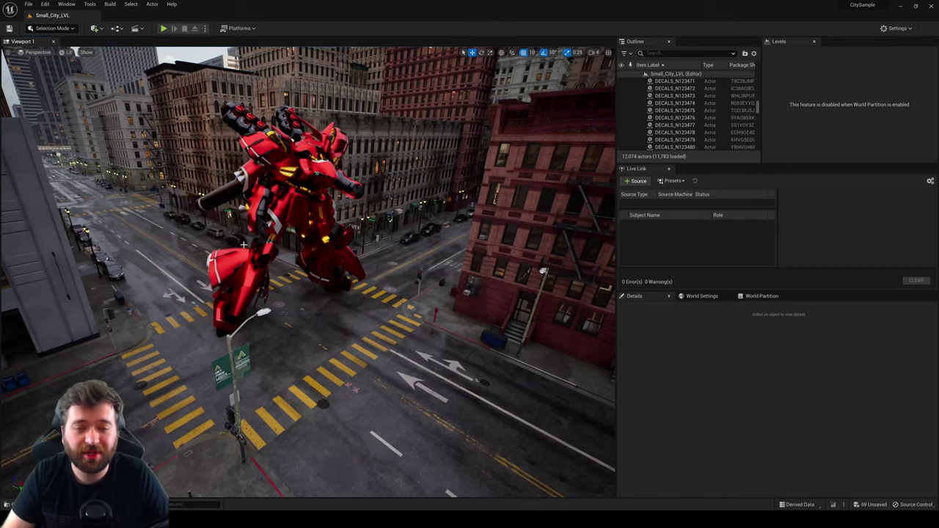
right_click_drag(264, 240, 249, 180)
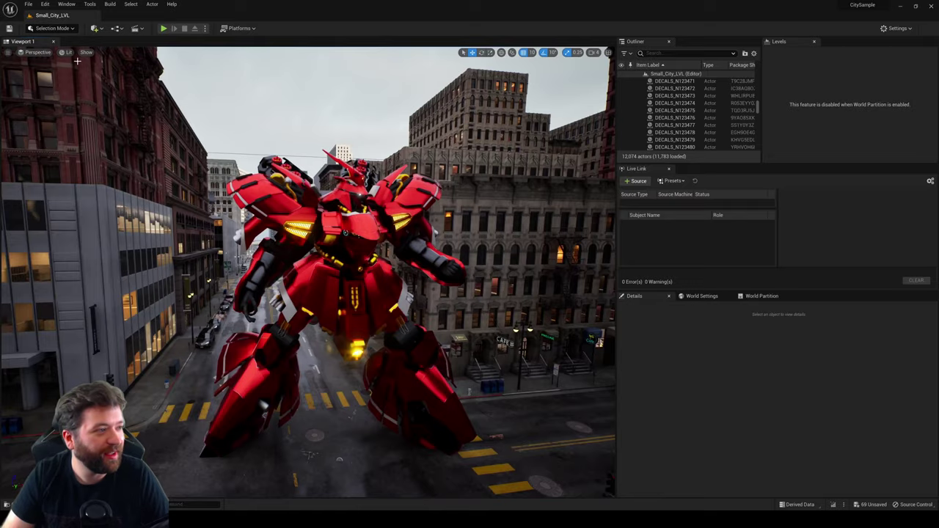
left_click(67, 52)
mouse_move(124, 195)
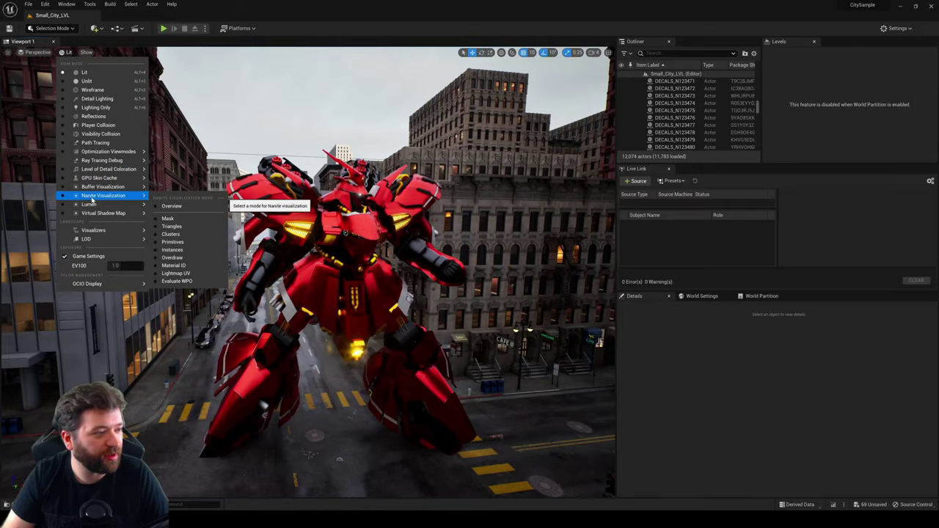
left_click(173, 226)
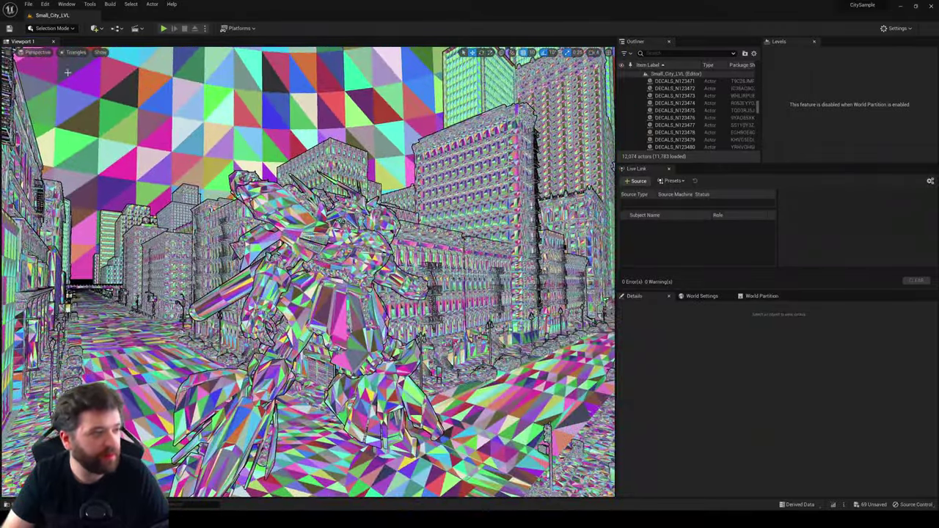
left_click(74, 52)
left_click(84, 73)
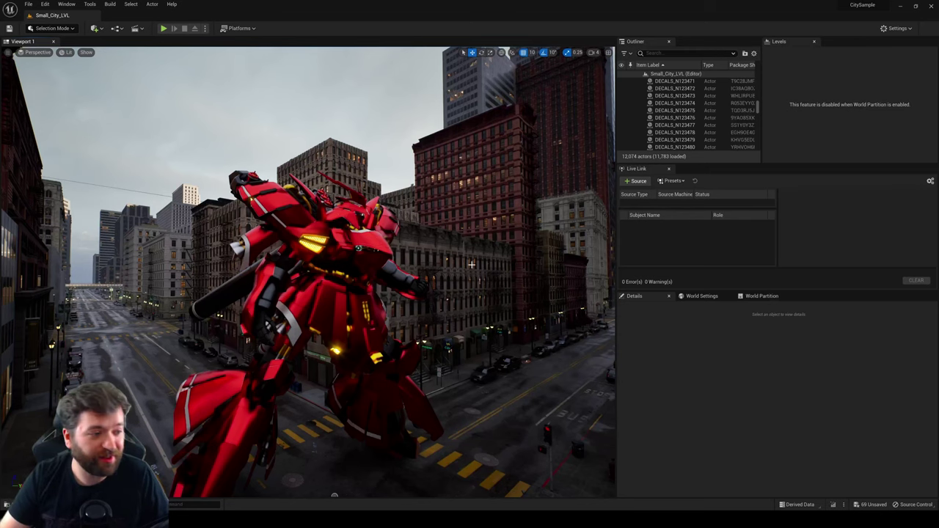
Step: Examine the red Gundam in Lit mode up close and from across the intersection
right_click_drag(399, 271, 391, 275)
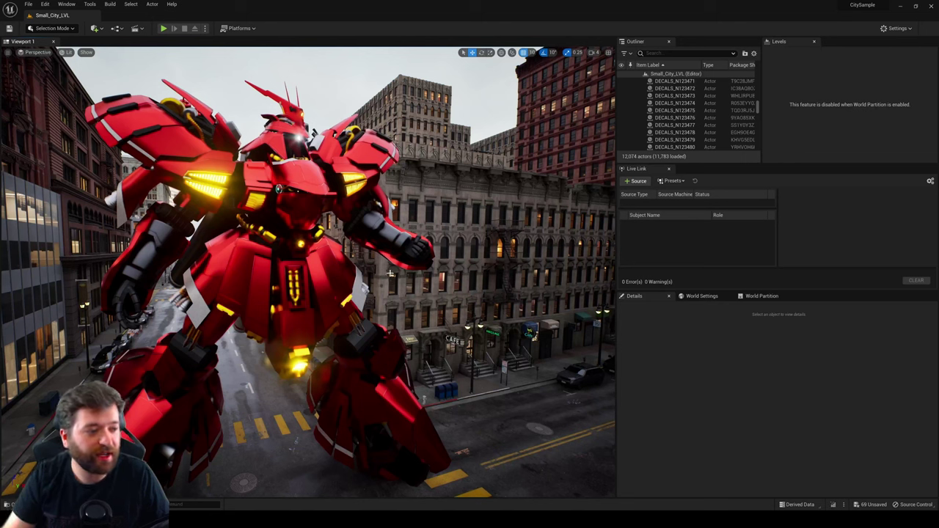
right_click_drag(307, 193, 278, 216)
right_click_drag(370, 271, 316, 207)
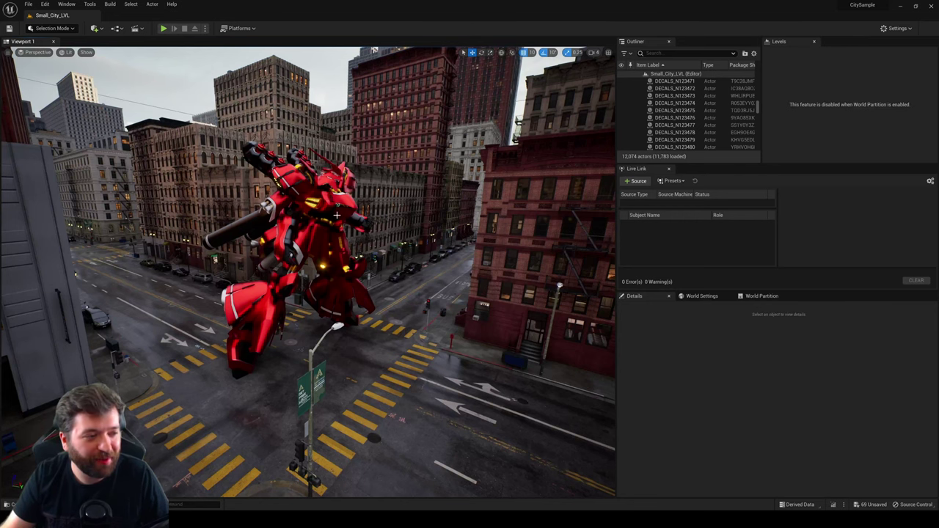
Step: Show the city in the Nanite Triangles visualization and compare the buildings' triangle density from near and far
right_click_drag(329, 221, 487, 198)
key("w")
left_click(66, 52)
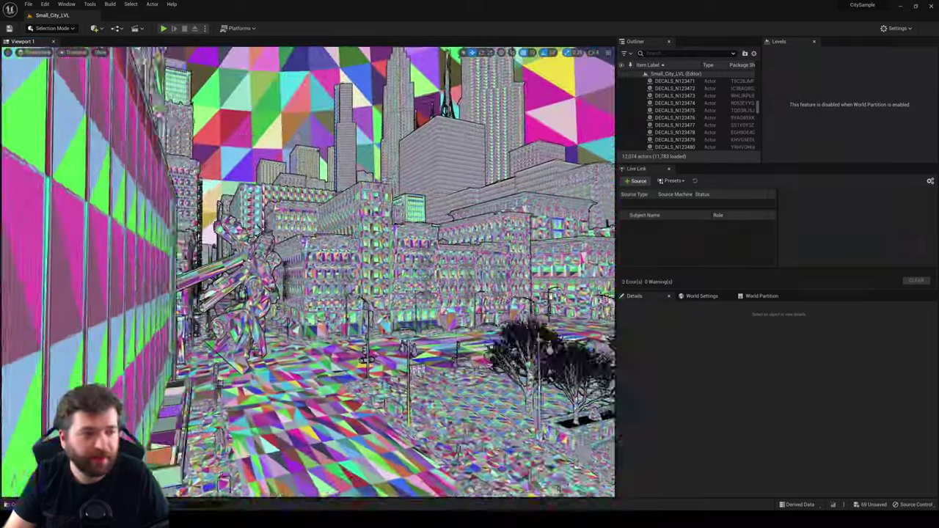
key("w")
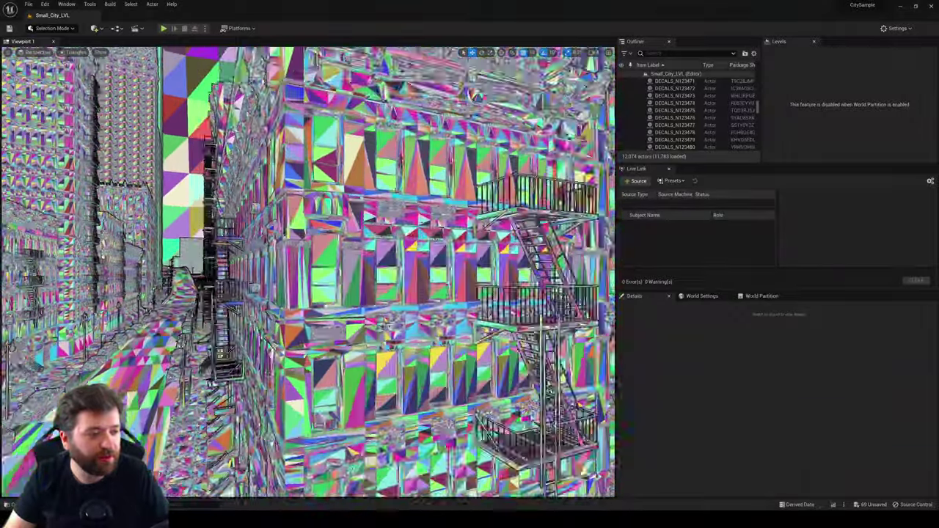
key("w")
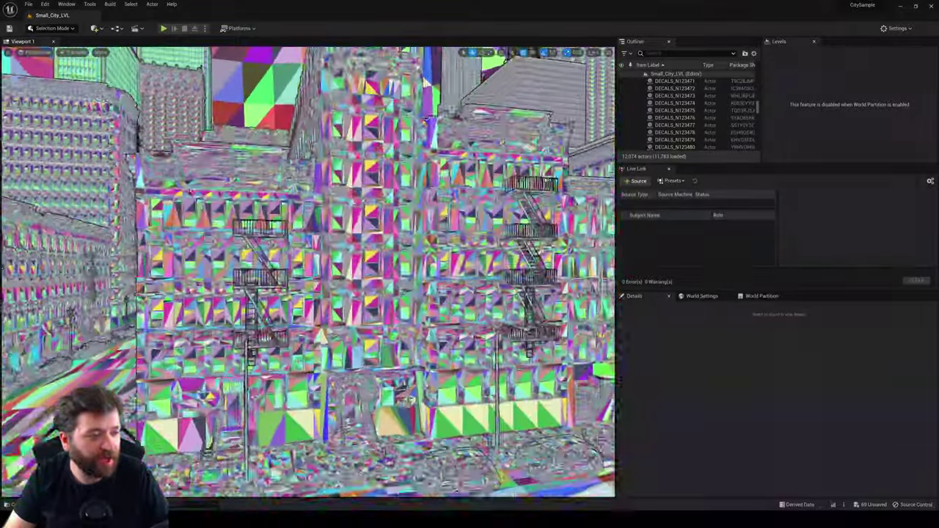
key("s")
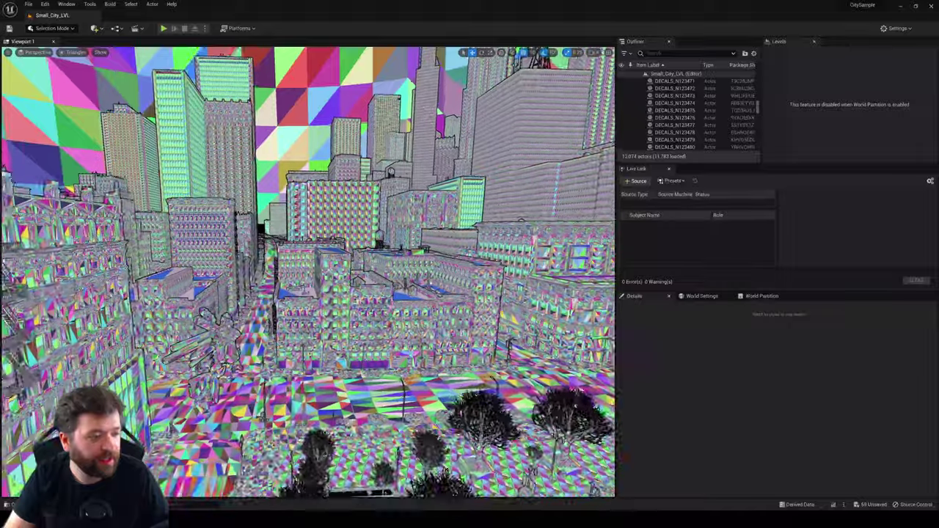
key("w")
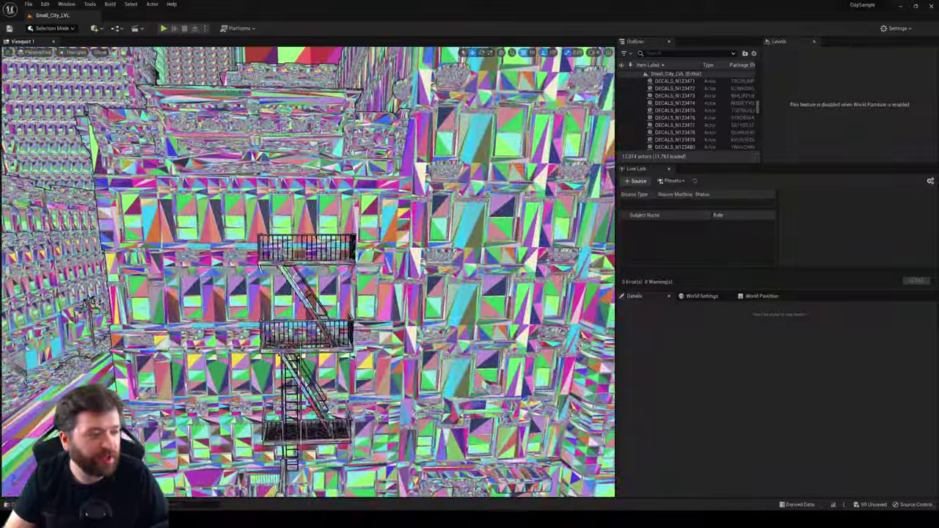
key("s")
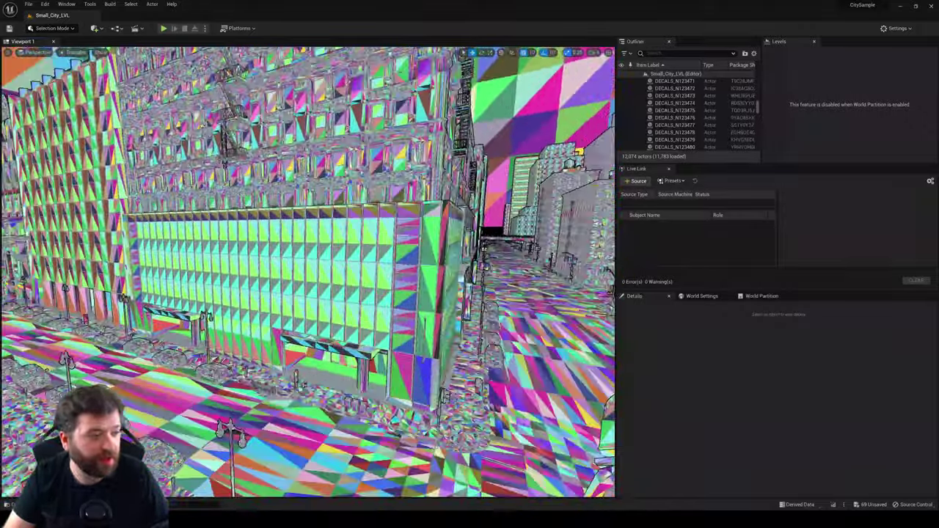
key("w")
key("s")
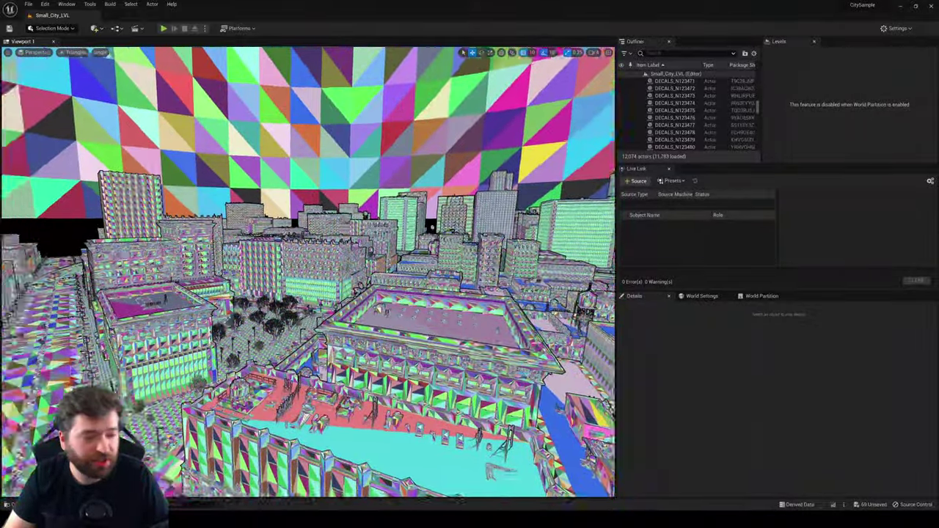
Step: Examine the Nanite triangles of the plaza's trees at different distances and return the viewport to Lit mode
right_click_drag(308, 271, 132, 308)
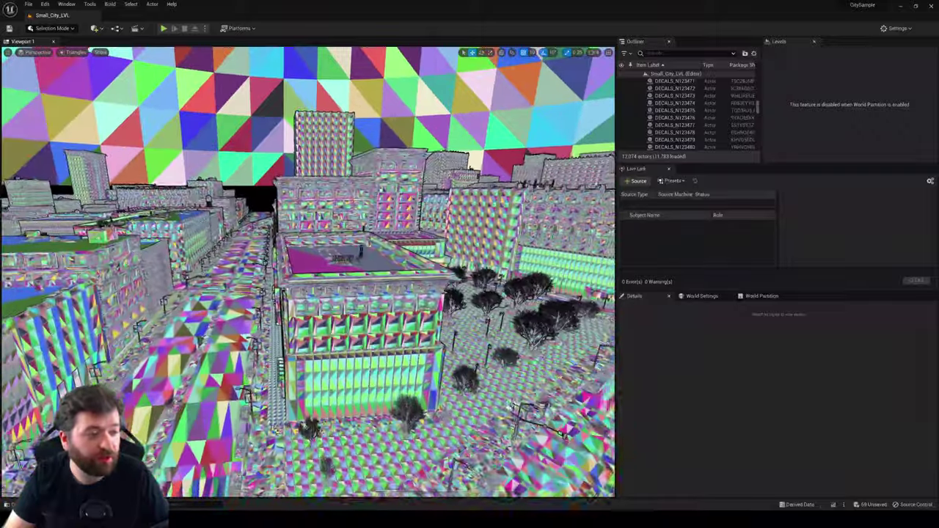
key("w")
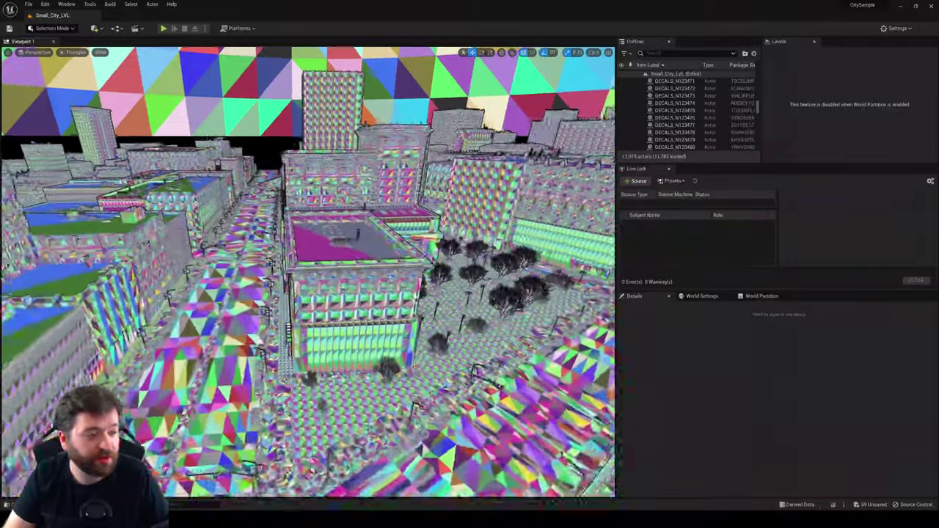
right_click_drag(309, 272, 250, 271)
key("w")
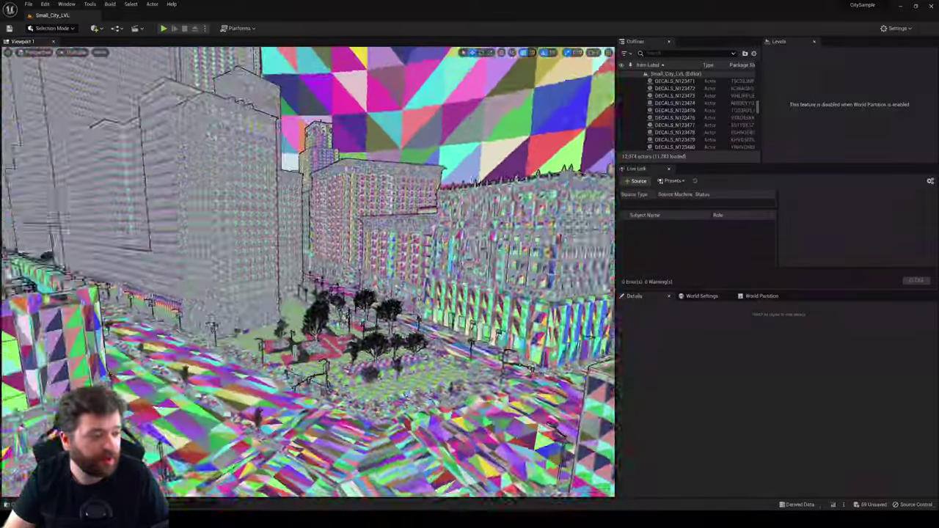
key("w")
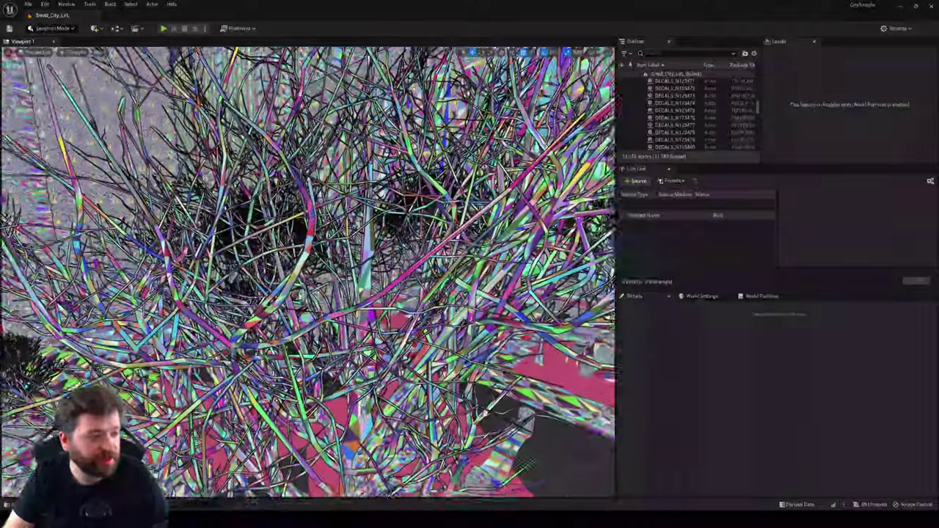
key("s")
right_click_drag(308, 271, 290, 286)
key("s")
key("w")
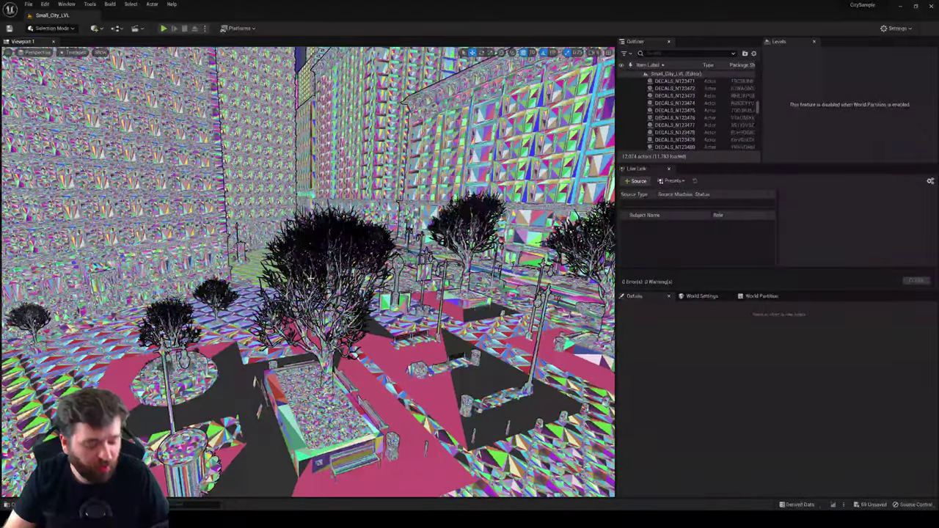
left_click(85, 72)
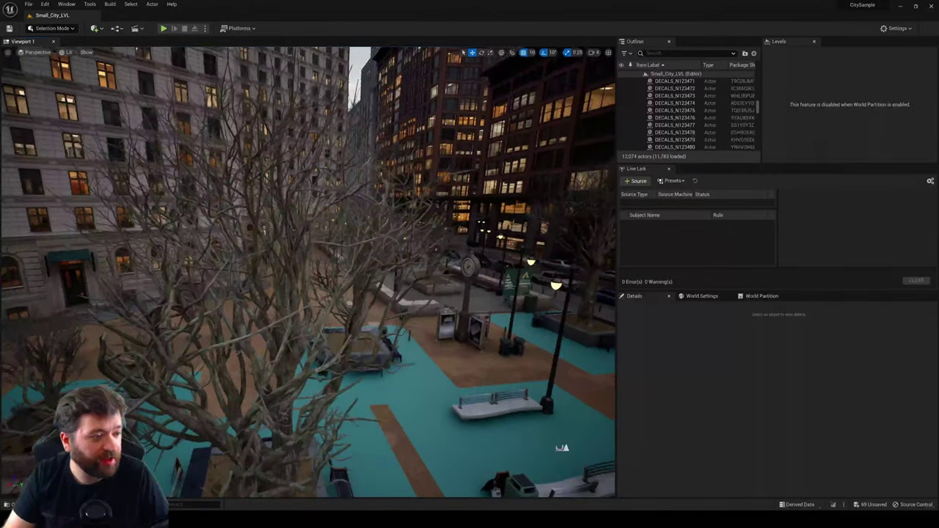
Step: Open the RedGundam_01_Object_6 static mesh from the Gundam StaticMesh folder in the mesh editor
right_click_drag(308, 271, 161, 271)
right_click_drag(521, 331, 250, 418)
key("ctrl+space")
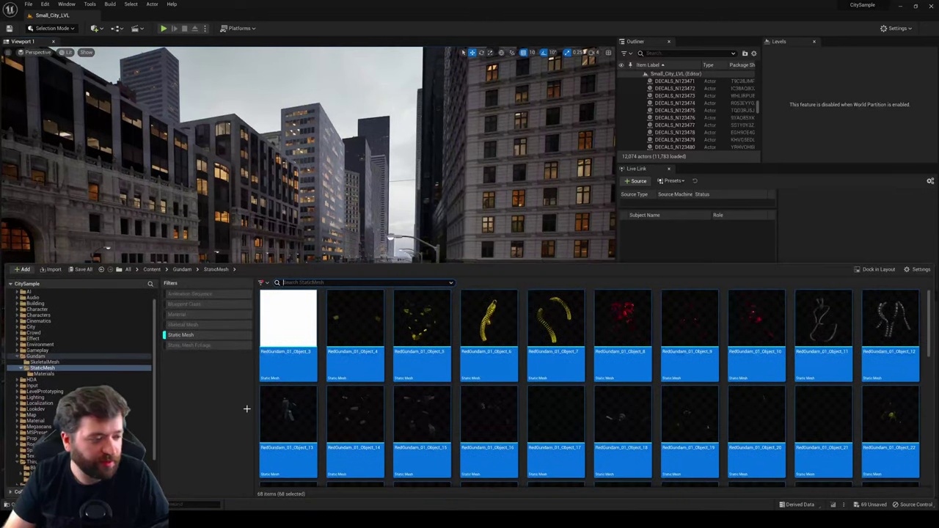
left_click(354, 335)
left_click(471, 326)
double_click(472, 327)
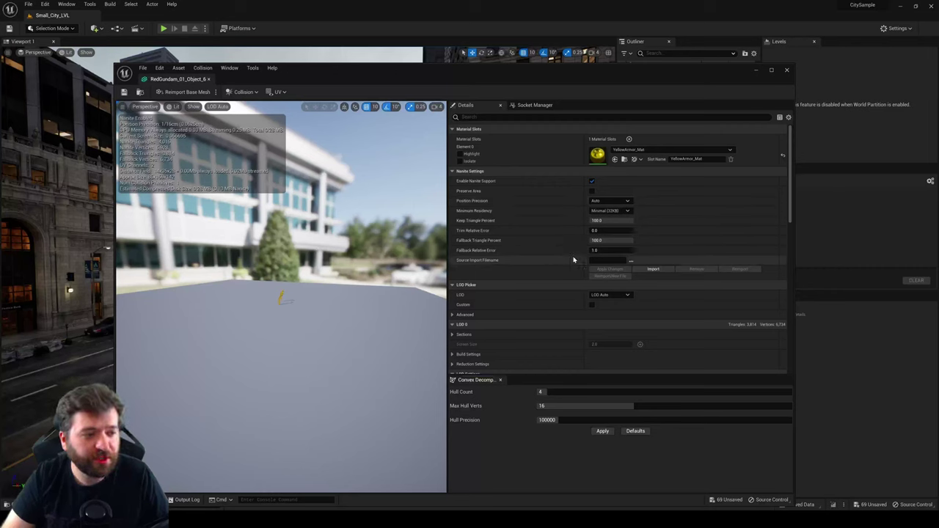
Step: Enter 1 as the Fallback Relative Error in the mesh's Nanite settings
mouse_move(463, 253)
left_click(609, 251)
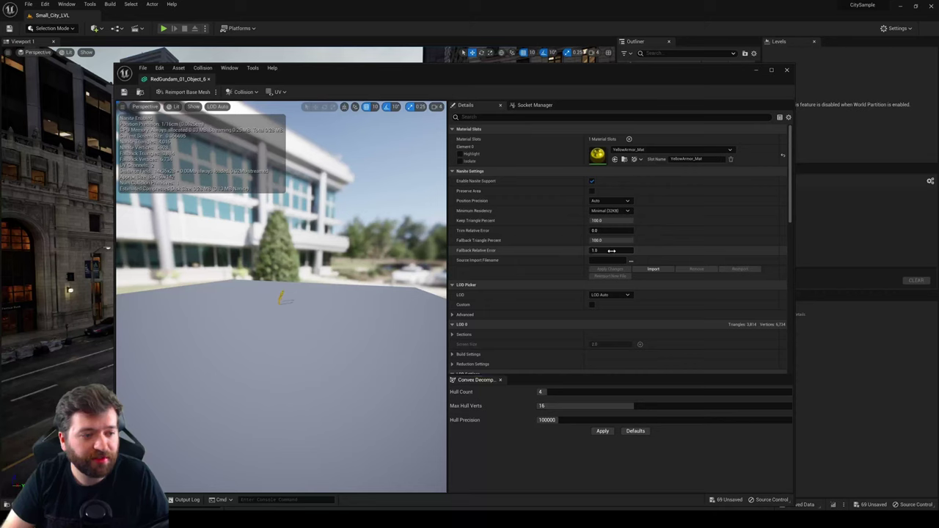
type("0")
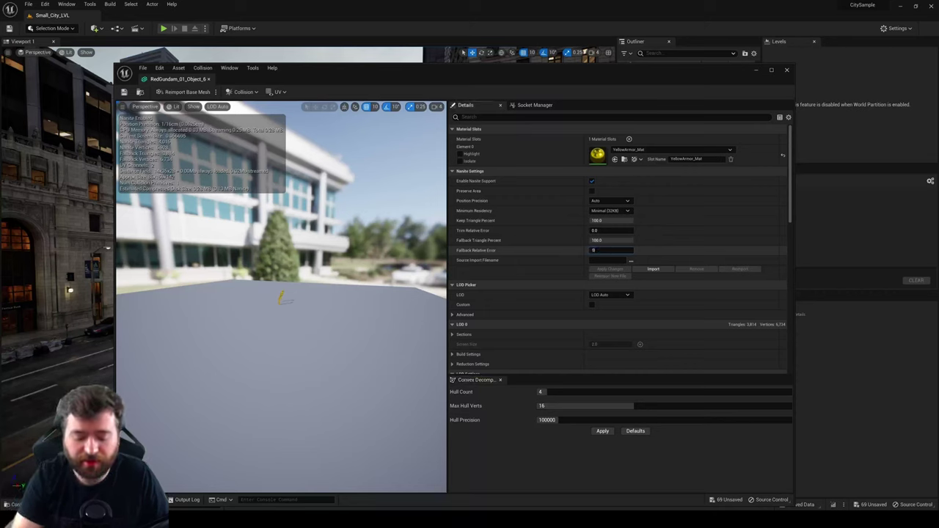
key("BackSpace")
type("1")
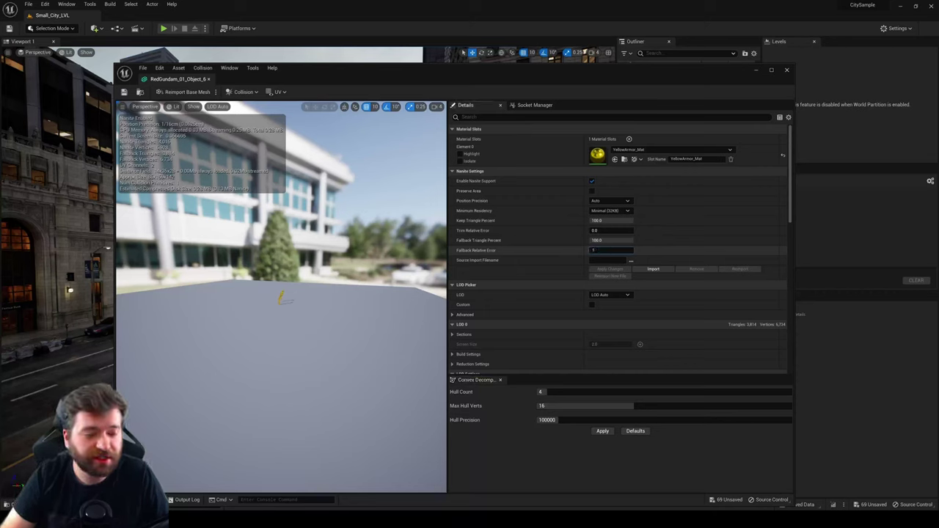
key("Return")
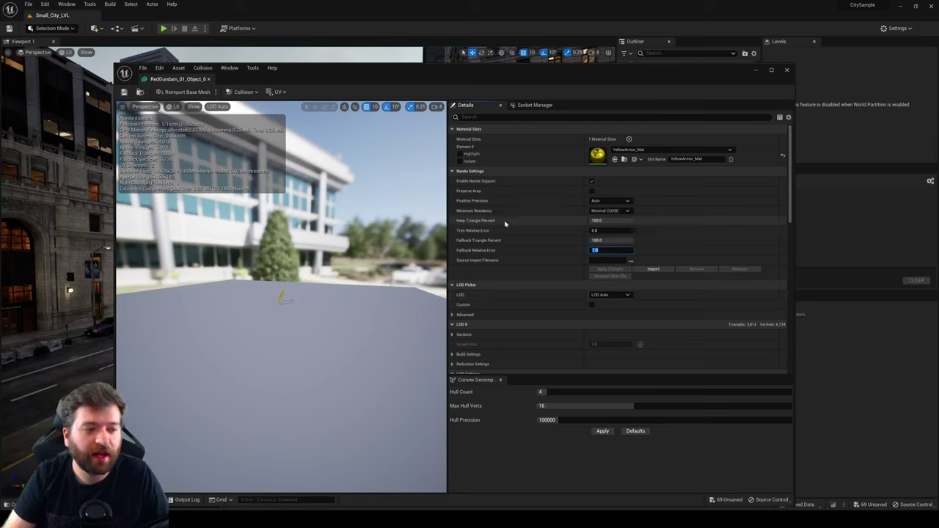
Step: Review the Minimum Residency choices in the mesh's Nanite settings, leave the setting as is, and close the mesh editor
left_click(482, 215)
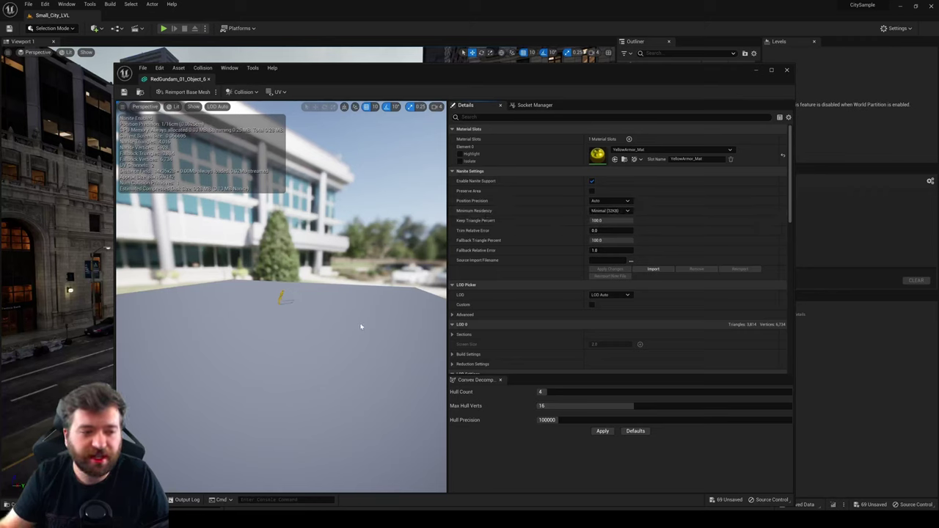
left_click(627, 212)
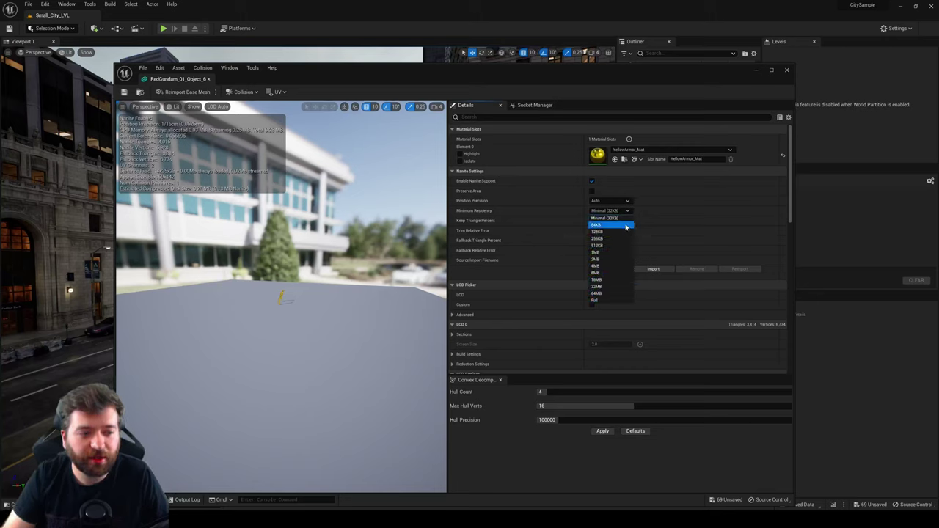
left_click(499, 210)
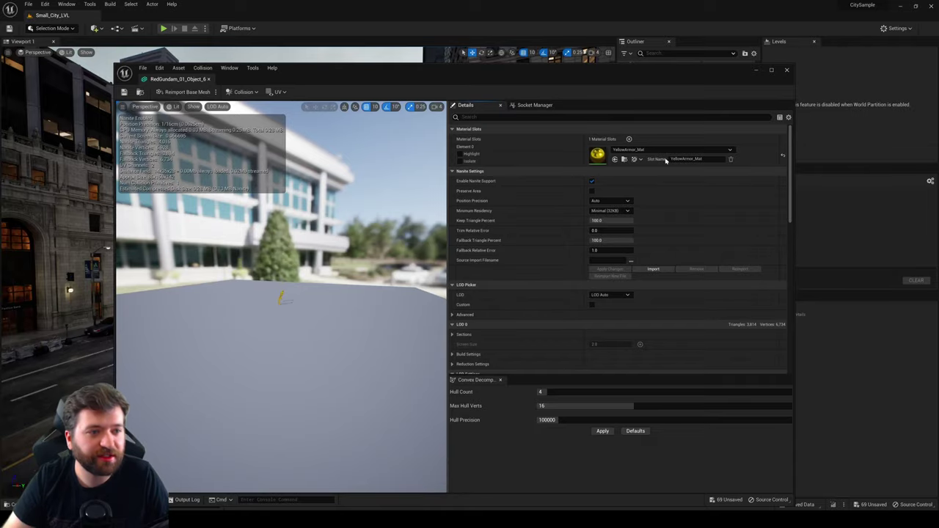
left_click(787, 70)
key("w")
right_click_drag(413, 263, 514, 275)
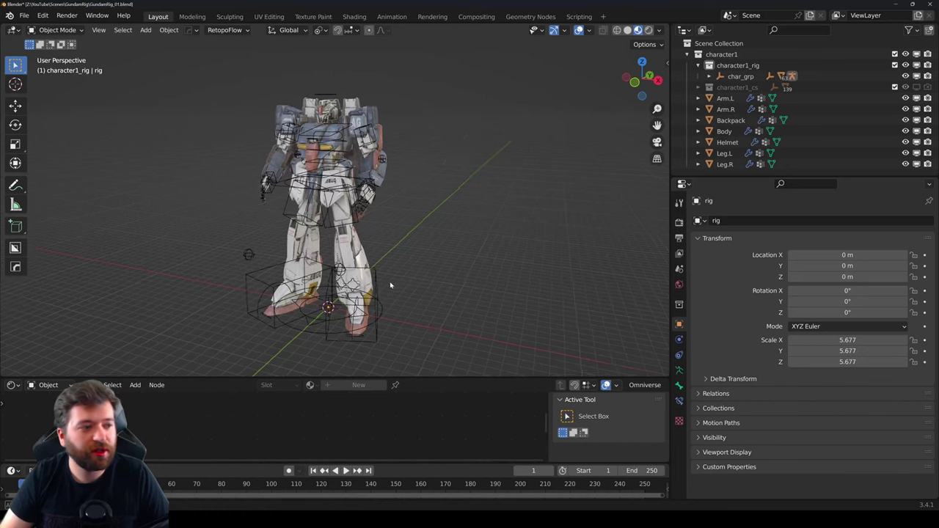
Step: In Blender, expand char_grp, select the white Gundam's rig armature, and show its armature data properties
middle_click_drag(391, 285, 404, 286)
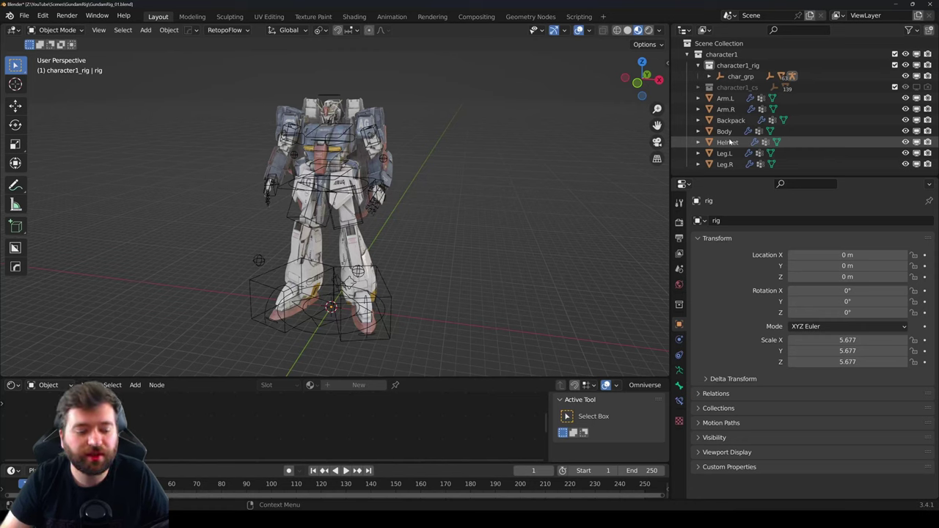
left_click(710, 76, "shift")
left_click(720, 87)
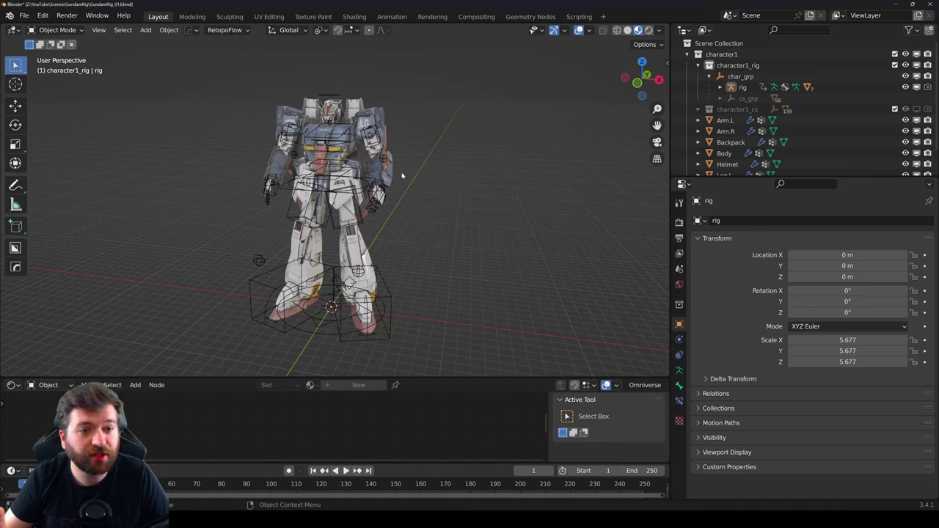
left_click(337, 339)
left_click(679, 370)
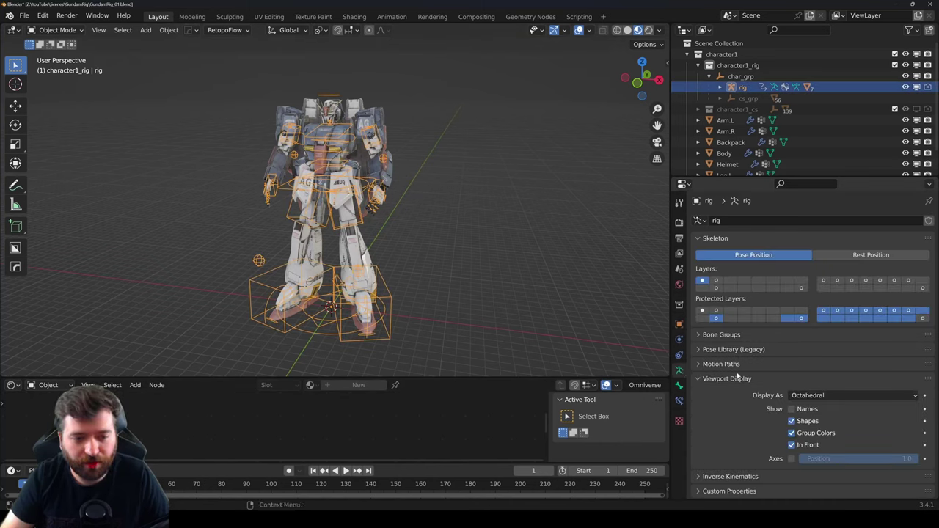
Step: Display only the armature's last bone layer and inspect the deform bones on the Gundam's upper body
left_click(922, 287)
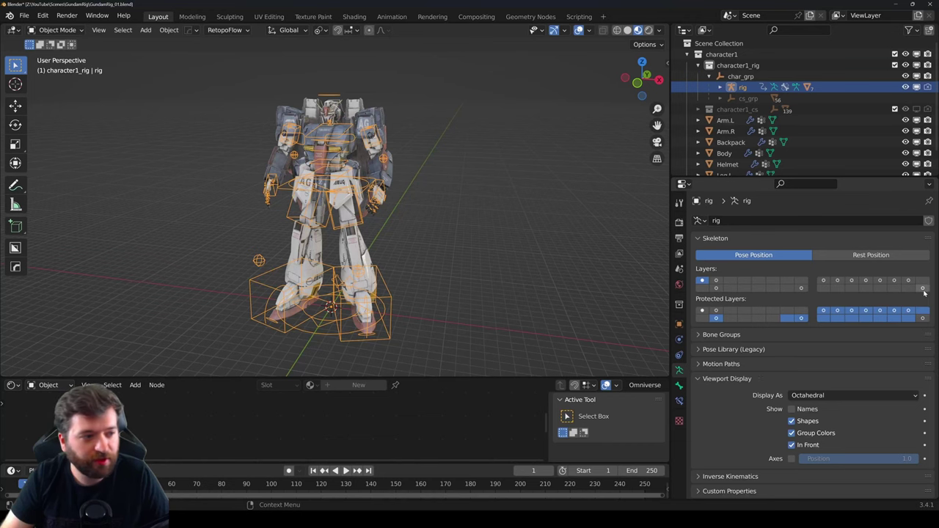
scroll(395, 221, "up", 5)
middle_click_drag(395, 222, 422, 264)
scroll(426, 272, "up", 2)
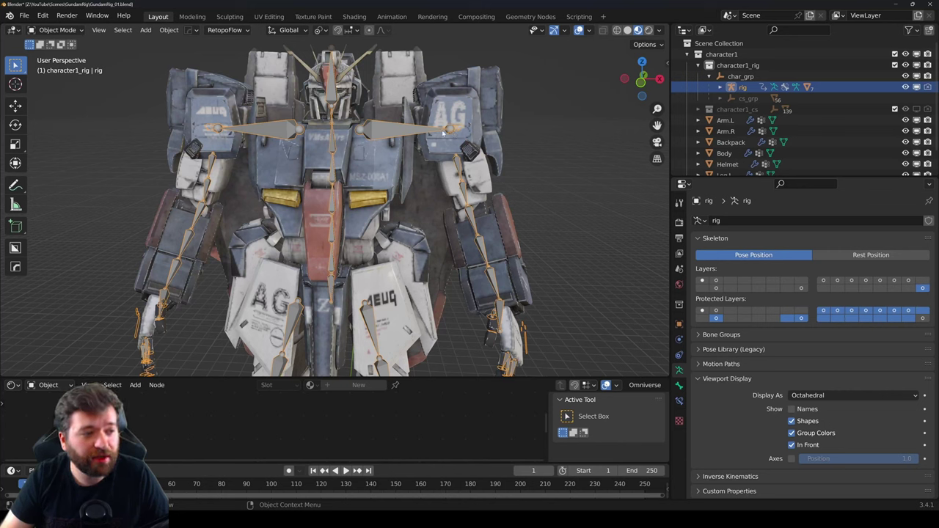
middle_click_drag(402, 143, 367, 170)
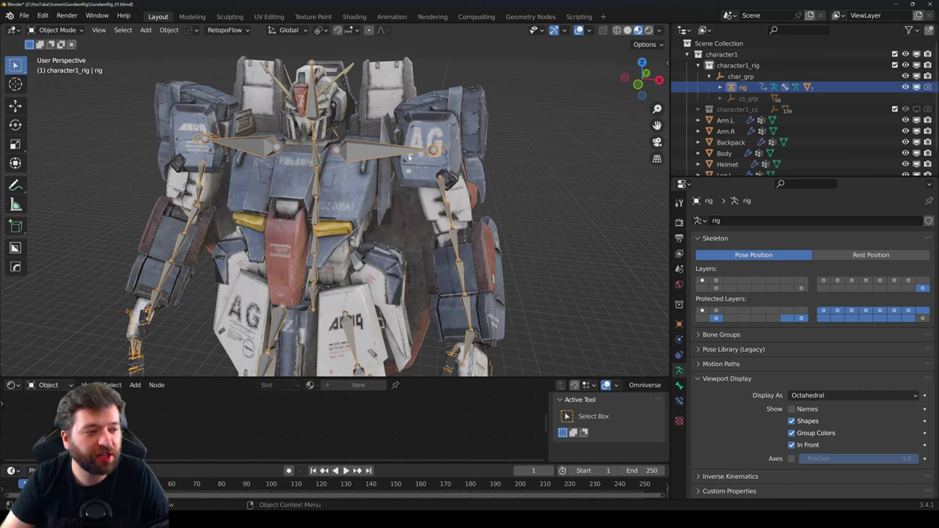
Step: Enter Edit Mode on the rig, select the shoulder.l bone, and examine its head, tail and roll transform values
key("Tab")
left_click(347, 153)
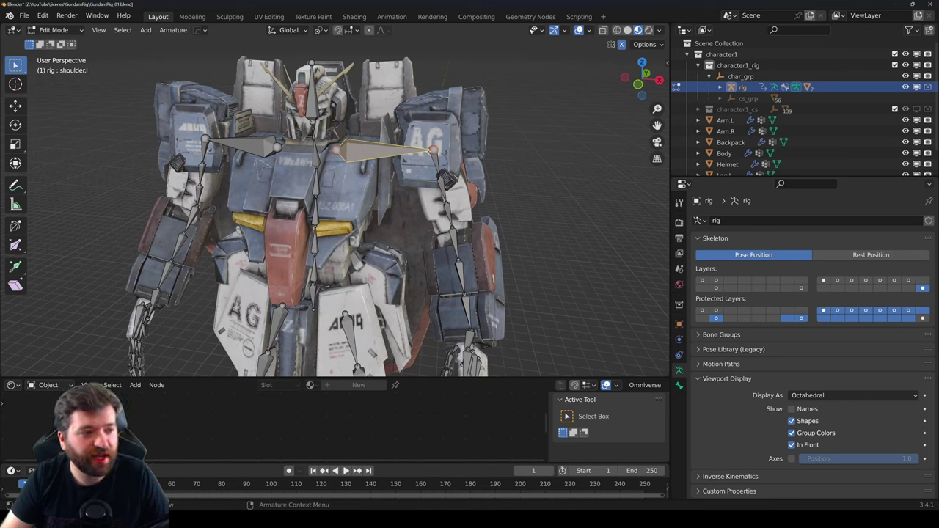
key("n")
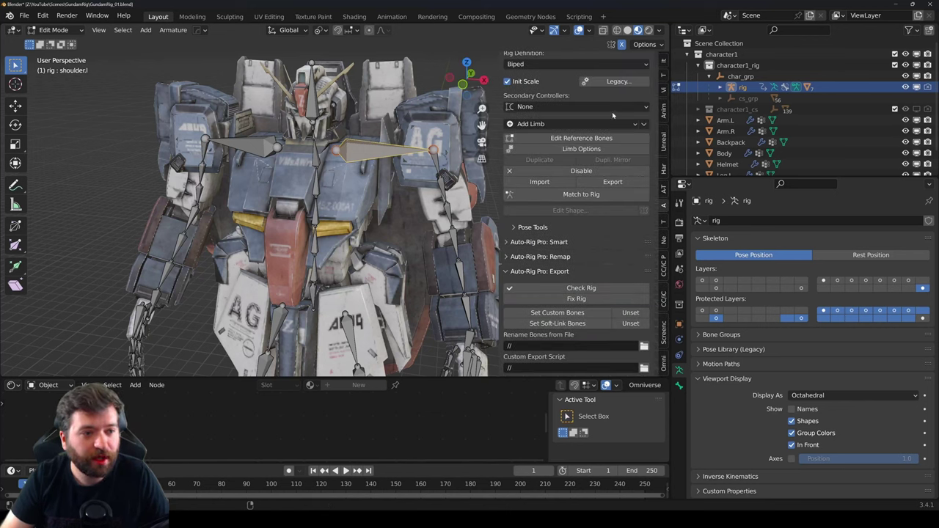
left_click(664, 61)
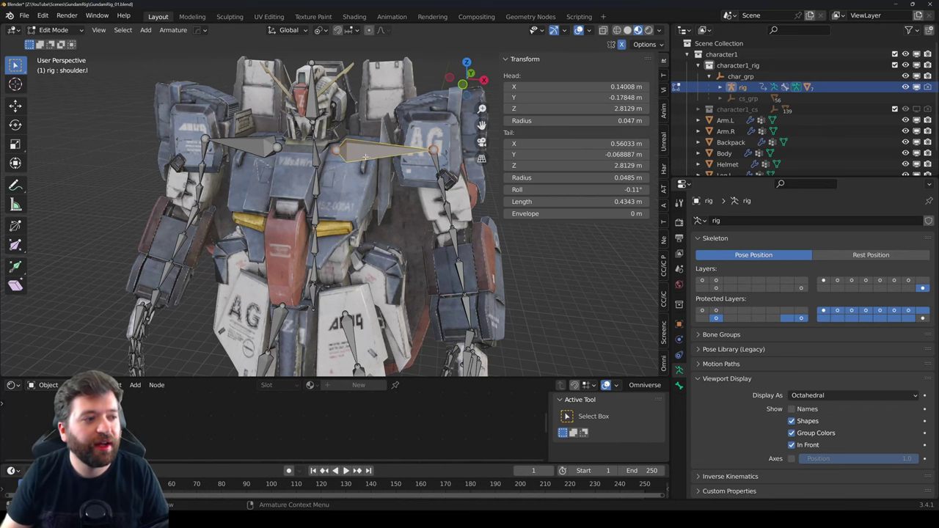
middle_click_drag(367, 156, 353, 170)
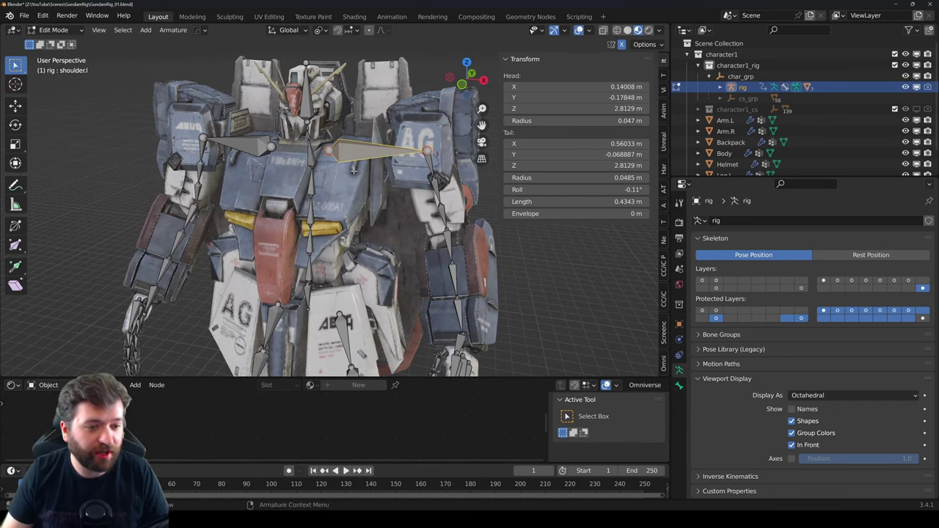
Step: Switch the armature back to its first bone layer with the controllers, return to Object Mode, and deselect the rig
left_click(706, 281)
key("ctrl+Tab")
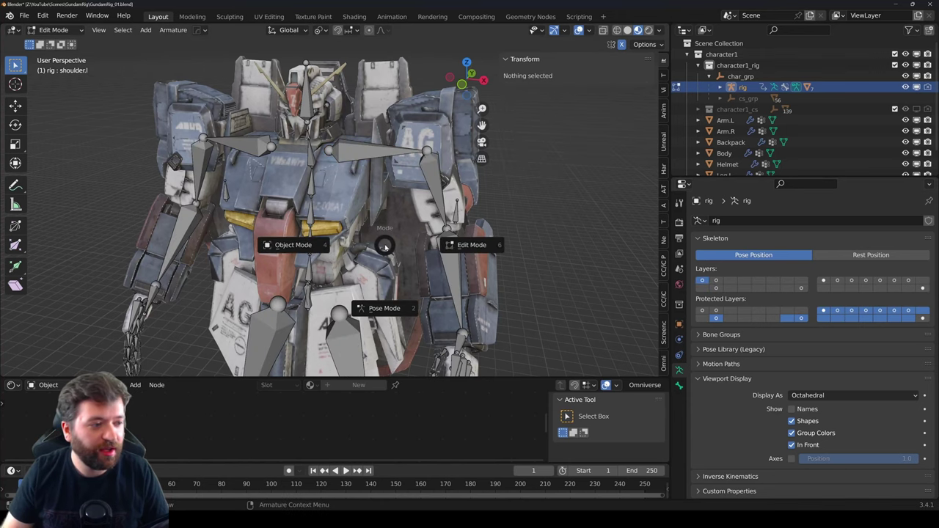
left_click(316, 246)
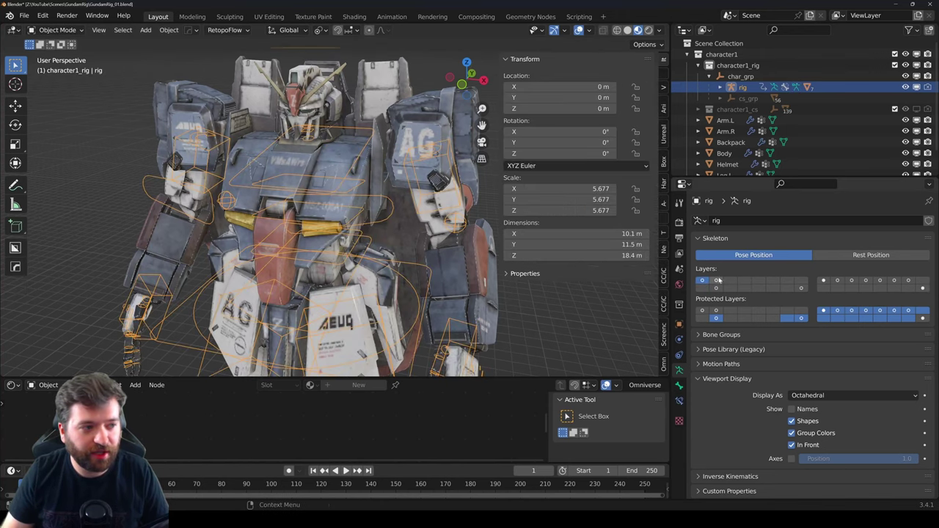
scroll(402, 234, "down", 3)
scroll(402, 234, "up", 2)
middle_click_drag(402, 235, 397, 143, "shift")
left_click(444, 276)
scroll(430, 281, "down", 1)
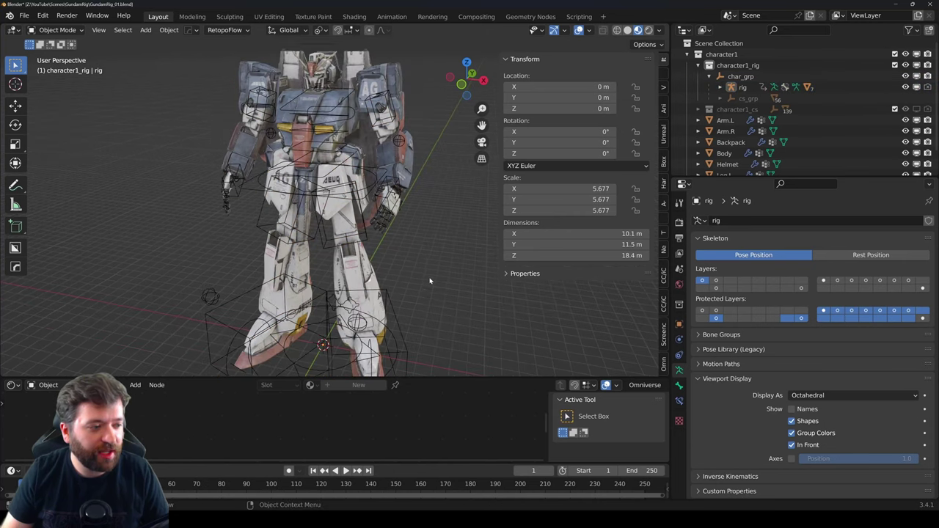
Step: Try posing the Gundam's left leg in Pose Mode by moving its c_foot_ik.l control
left_click(395, 311)
scroll(401, 307, "down", 2)
key("Tab")
key("Tab")
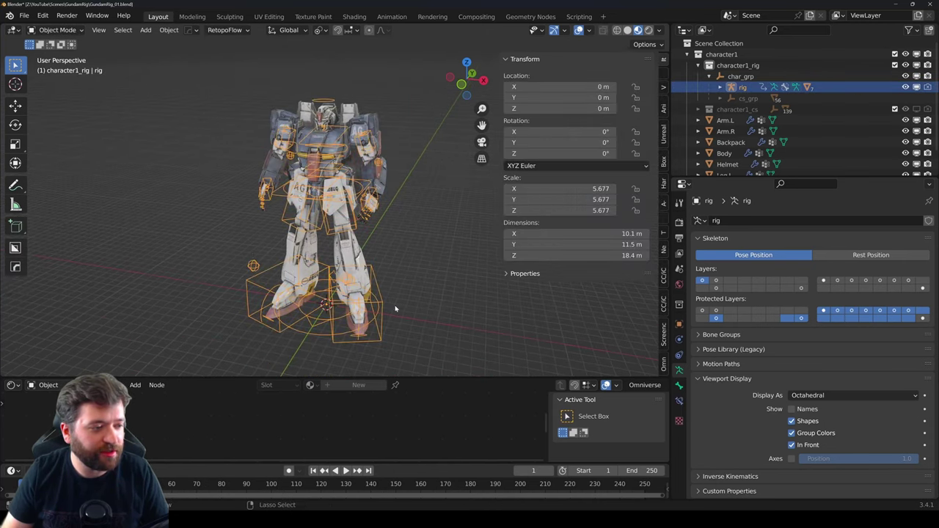
key("ctrl+Tab")
left_click(381, 295)
key("g")
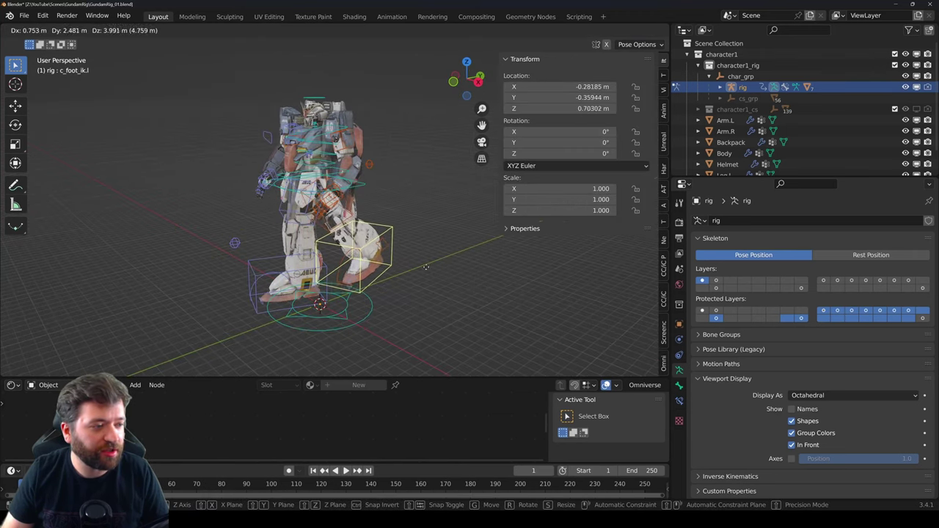
left_click(405, 267)
middle_click_drag(406, 267, 443, 269)
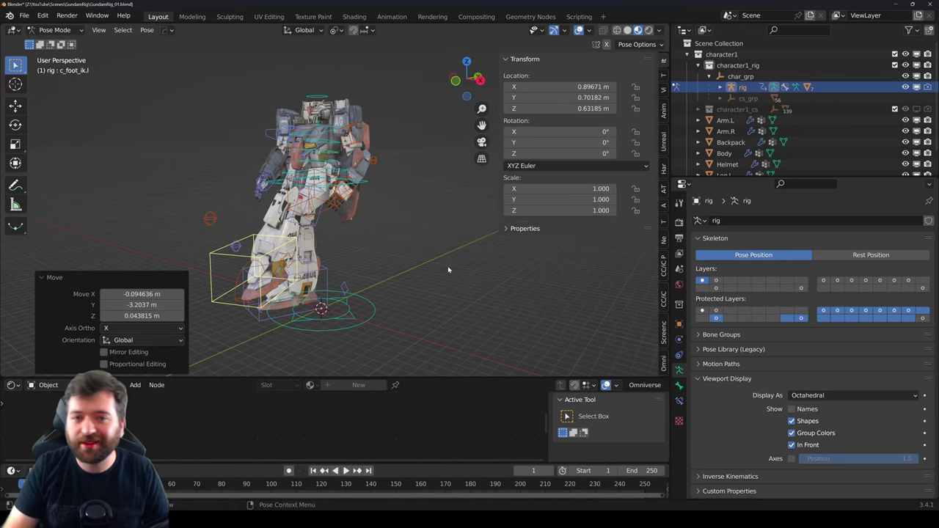
middle_click_drag(449, 269, 425, 260)
Step: Clear the left foot IK control's location and return the rig to Object Mode
key("alt+g")
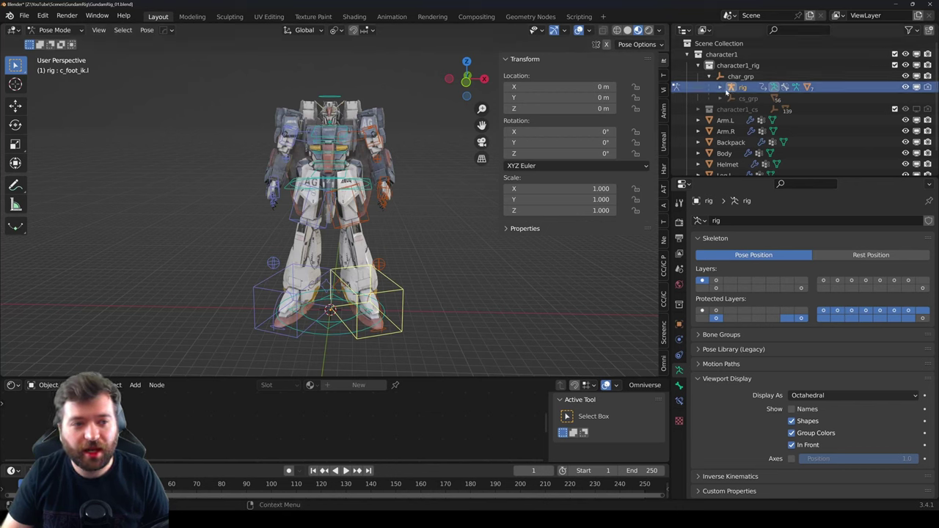
key("ctrl+Tab")
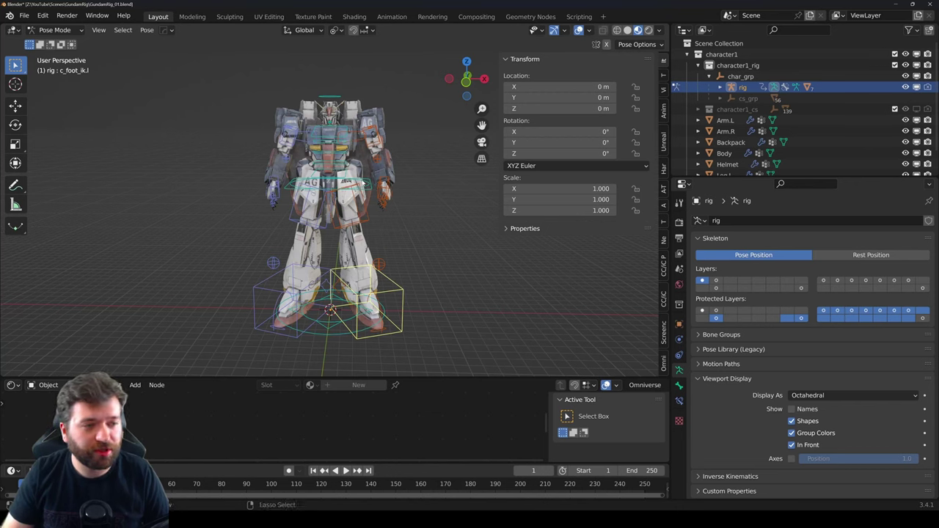
middle_click_drag(436, 262, 415, 261)
Step: Select the rig together with all of the Gundam's body meshes and show the Auto-Rig Pro tools
left_click(417, 361)
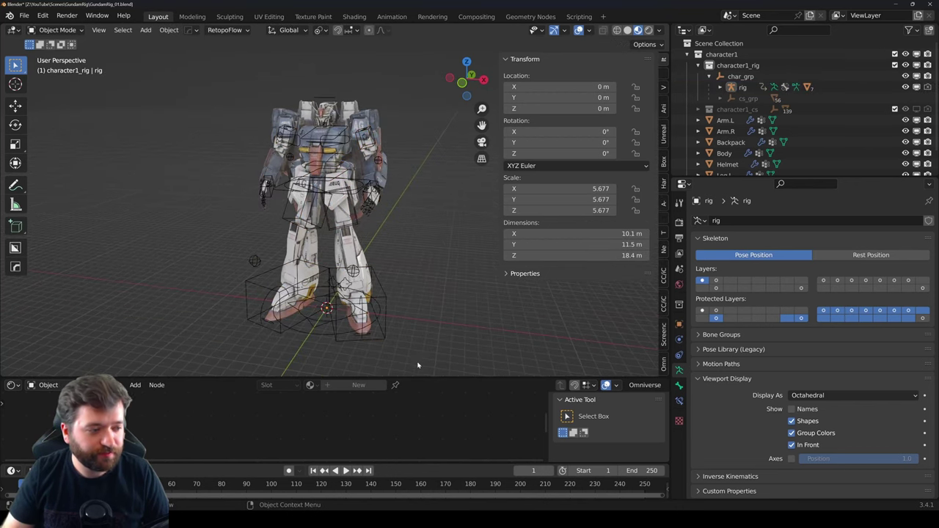
left_click_drag(417, 356, 209, 122)
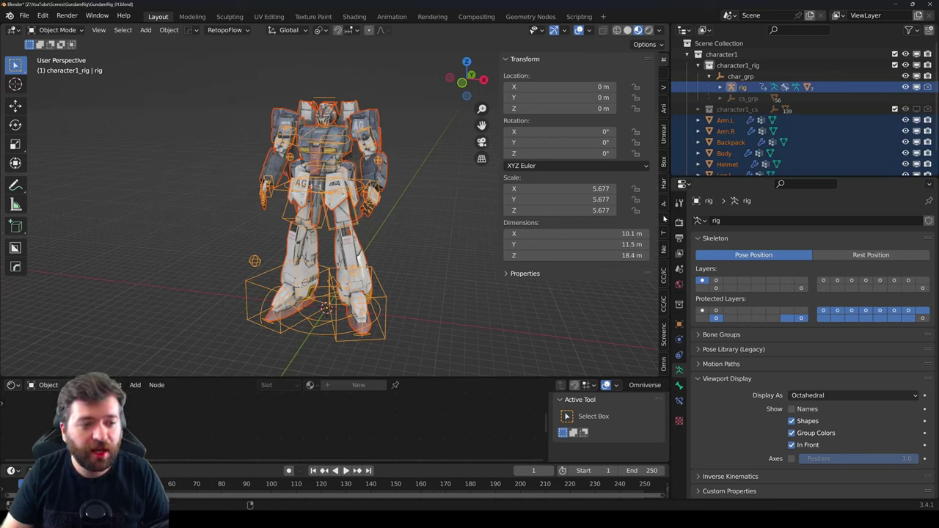
left_click(663, 204)
left_click(664, 208)
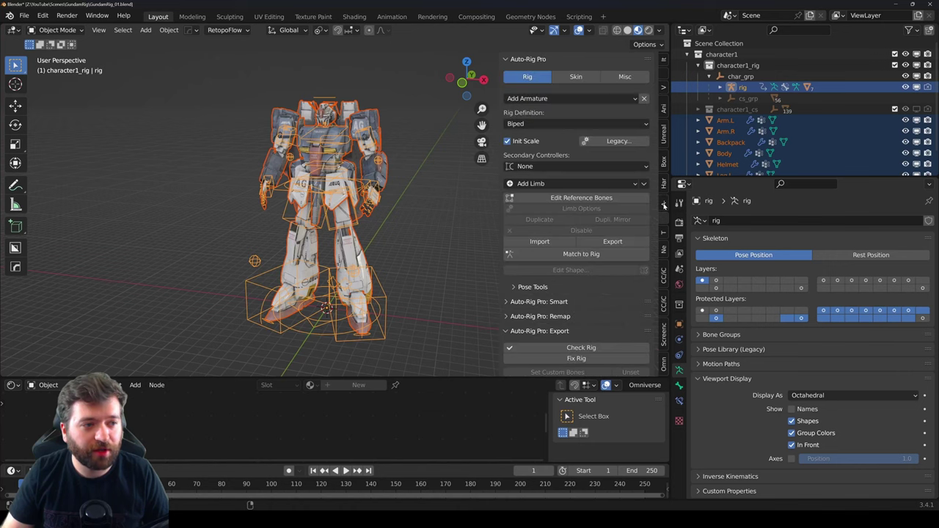
Step: Turn on Screencast Keys and set its horizontal offset to 1514
scroll(663, 206, "down", 2)
scroll(663, 206, "up", 3)
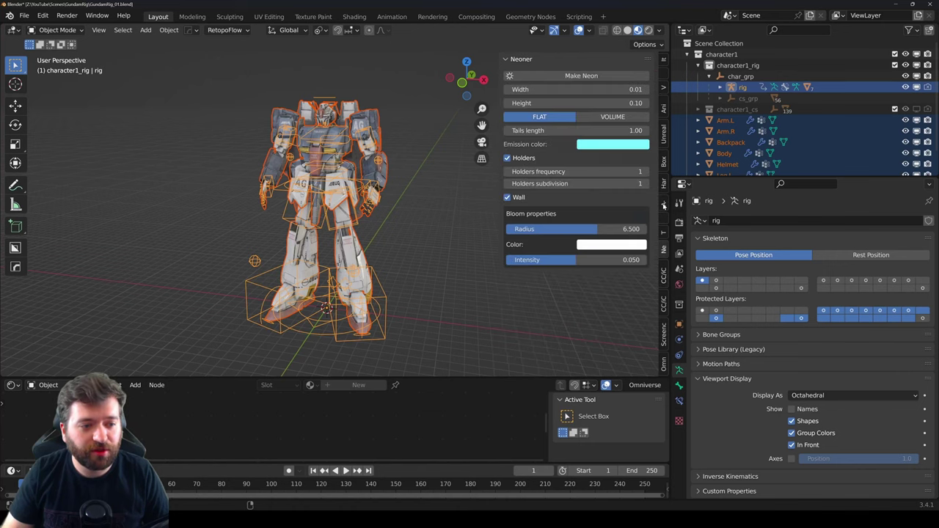
scroll(664, 205, "down", 4, "ctrl")
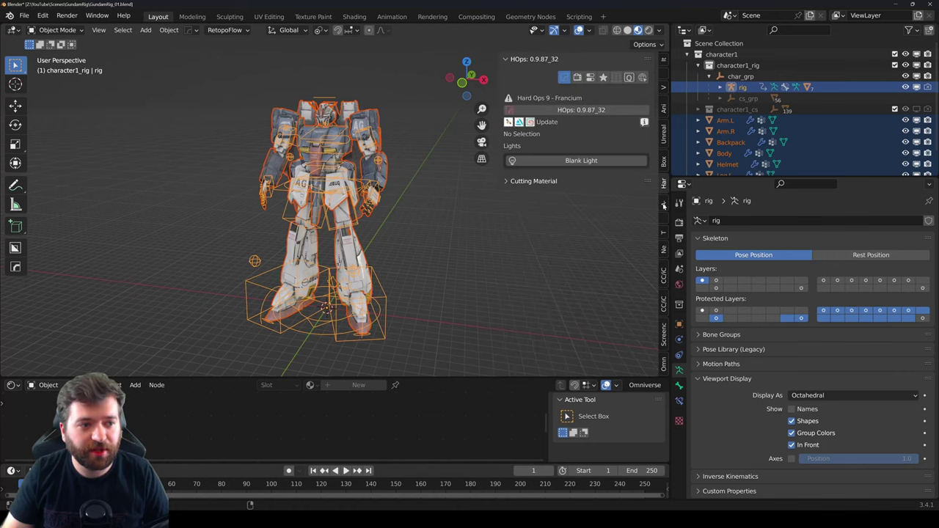
scroll(664, 205, "down", 4, "ctrl")
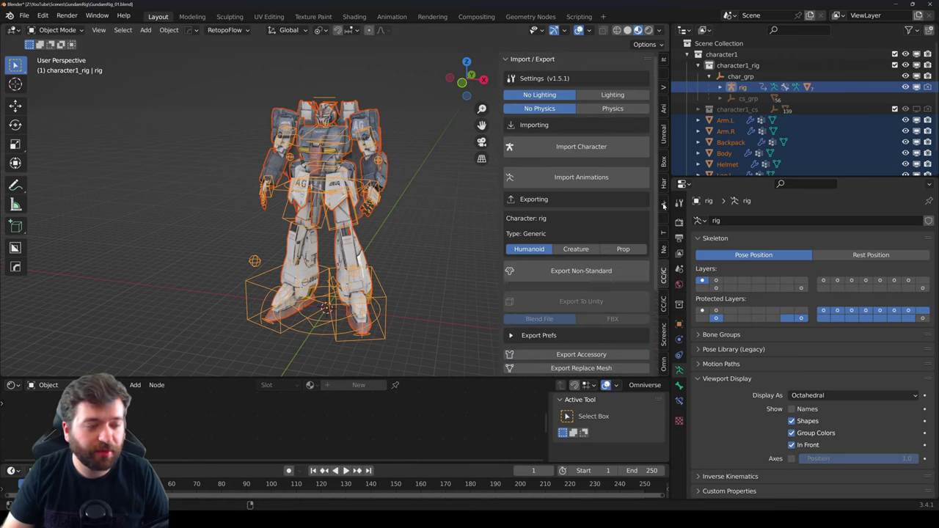
scroll(664, 206, "up", 1, "ctrl")
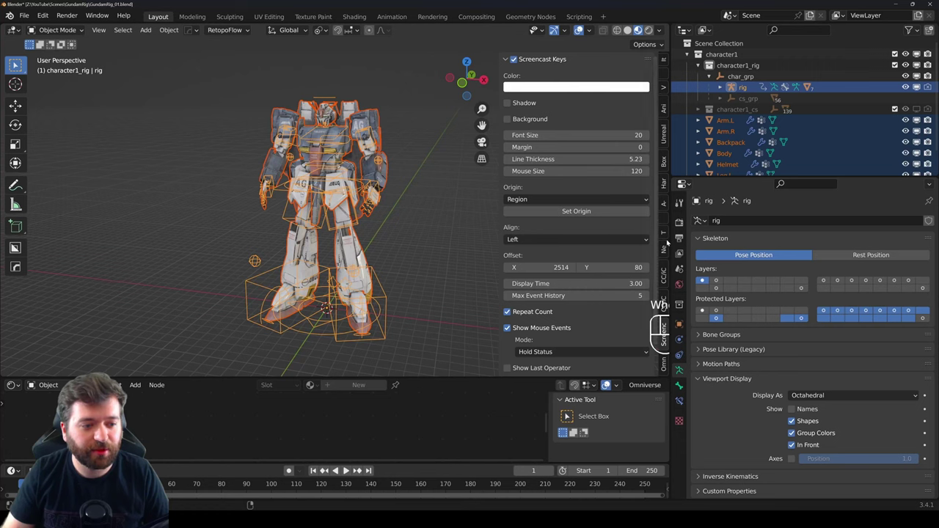
scroll(664, 243, "down", 1, "ctrl")
scroll(664, 243, "up", 1, "ctrl")
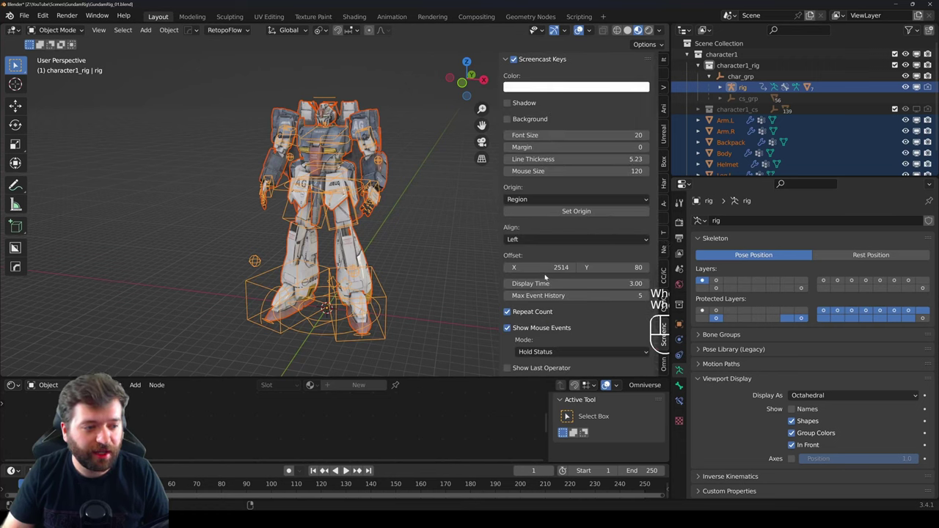
left_click_drag(547, 268, 469, 268)
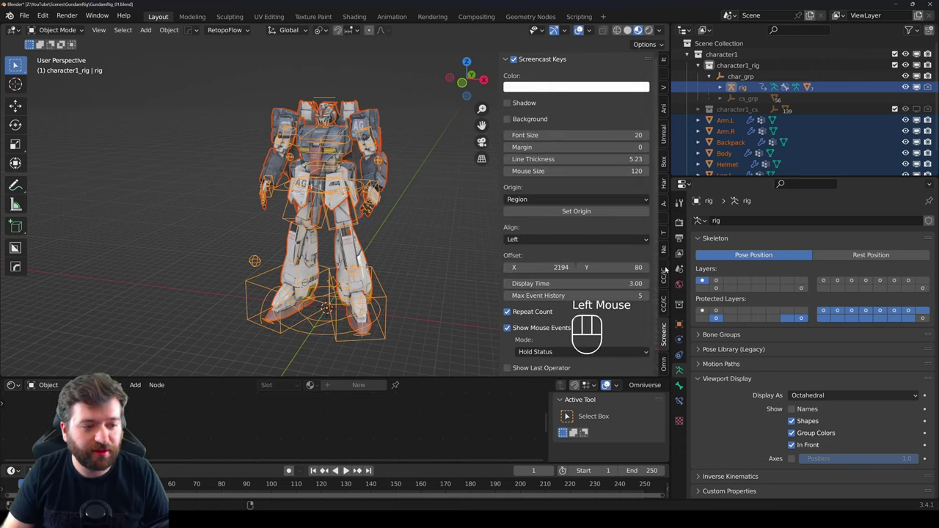
scroll(664, 276, "up", 2)
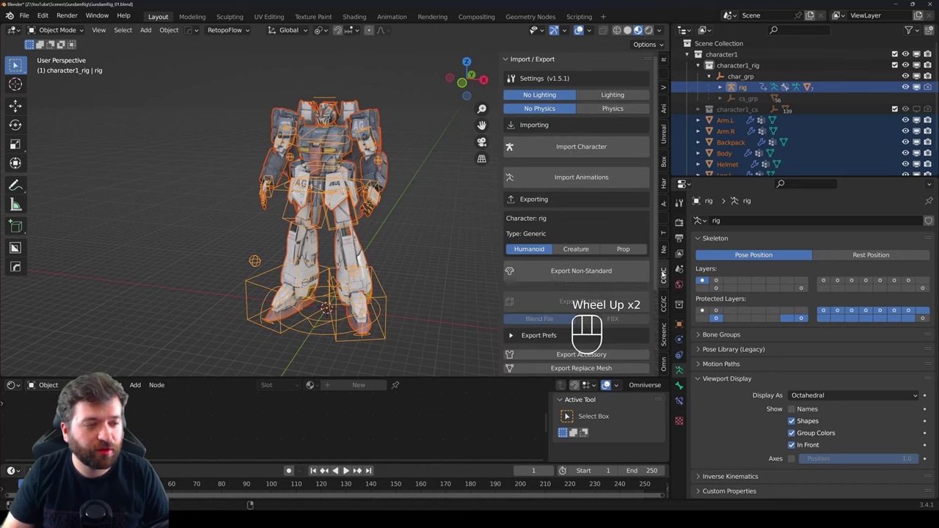
scroll(664, 275, "down", 2)
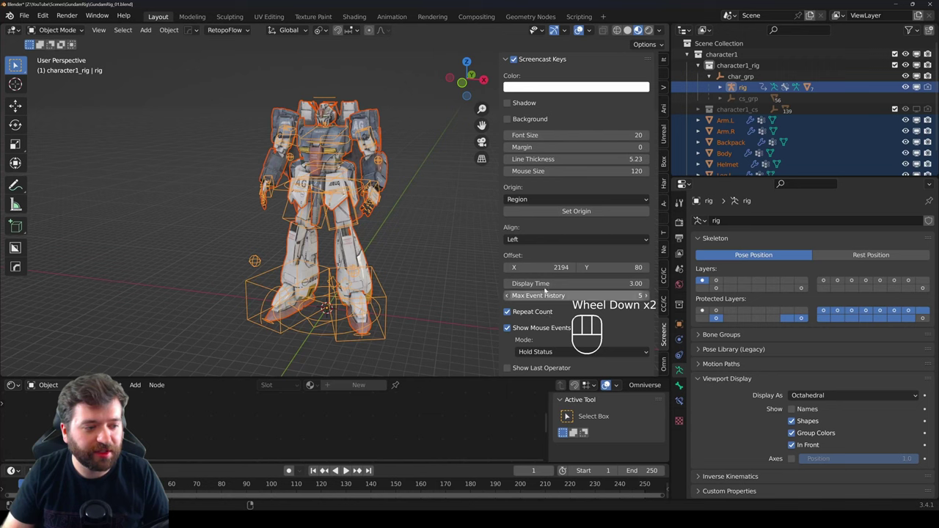
left_click_drag(545, 267, 484, 267)
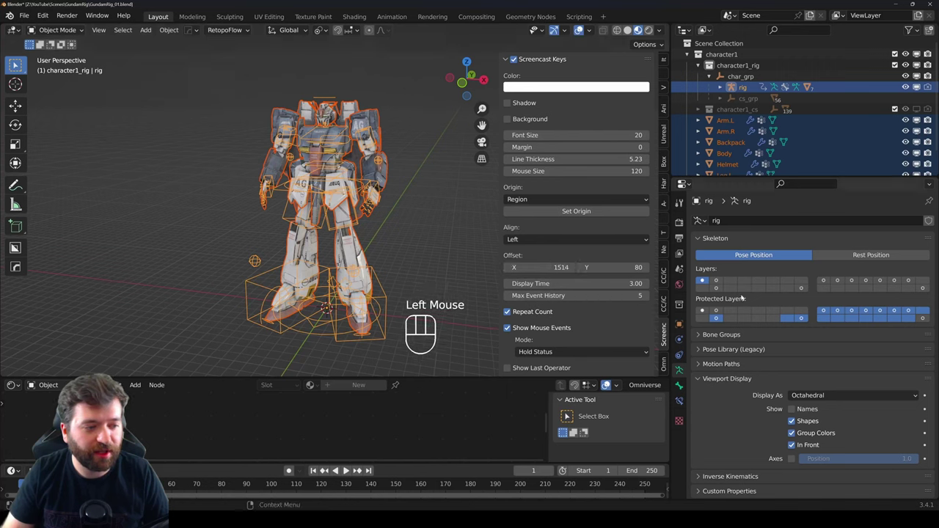
scroll(666, 294, "up", 2)
scroll(666, 294, "up", 4)
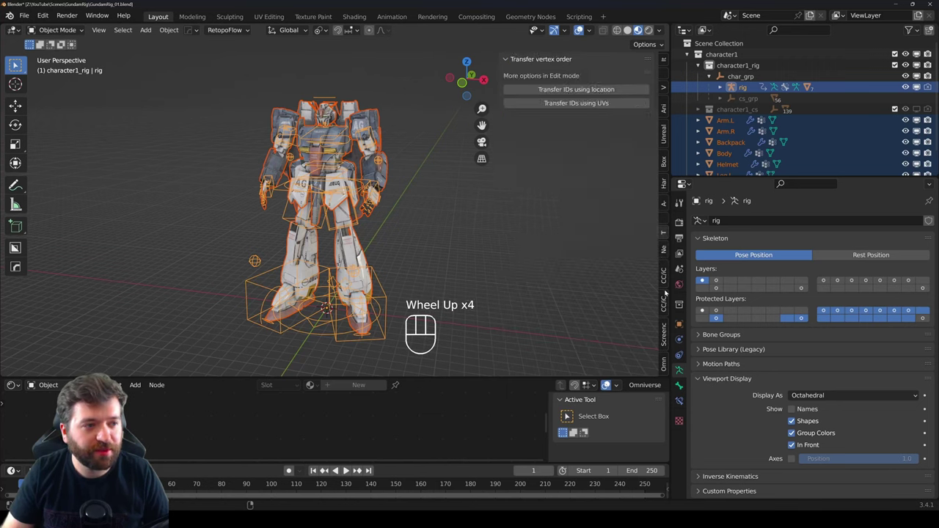
scroll(665, 286, "down", 1)
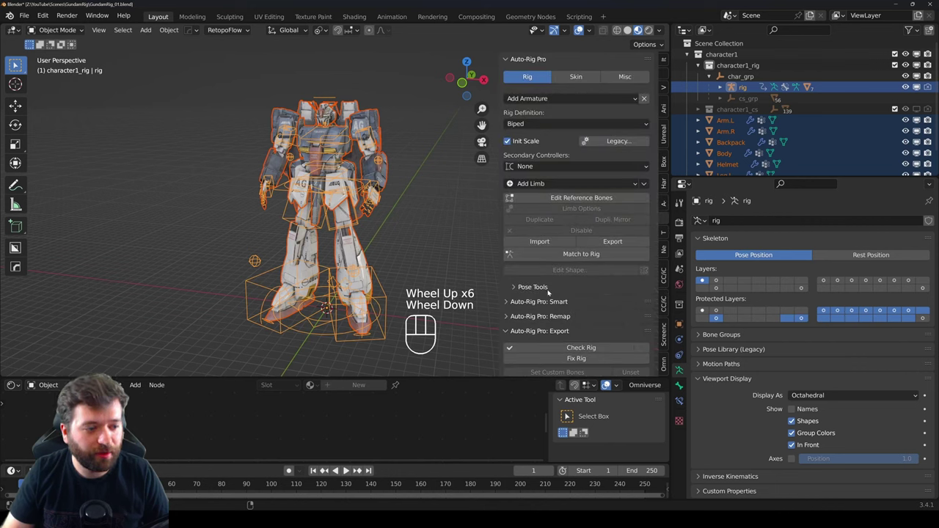
scroll(548, 283, "down", 5)
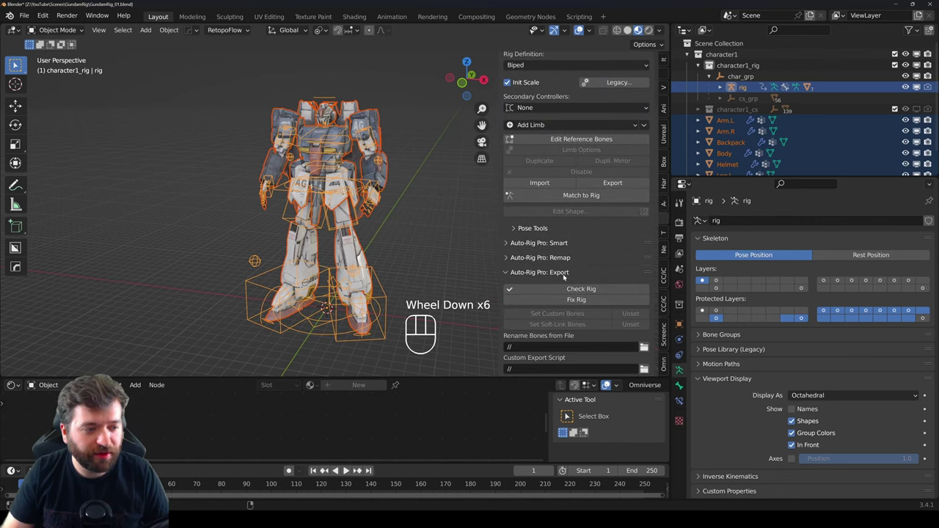
scroll(557, 282, "down", 2)
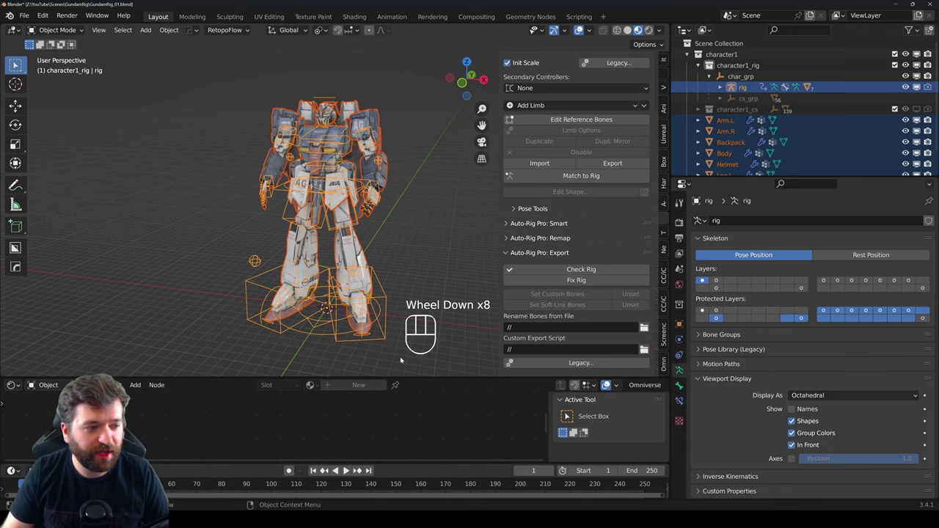
scroll(539, 330, "down", 5)
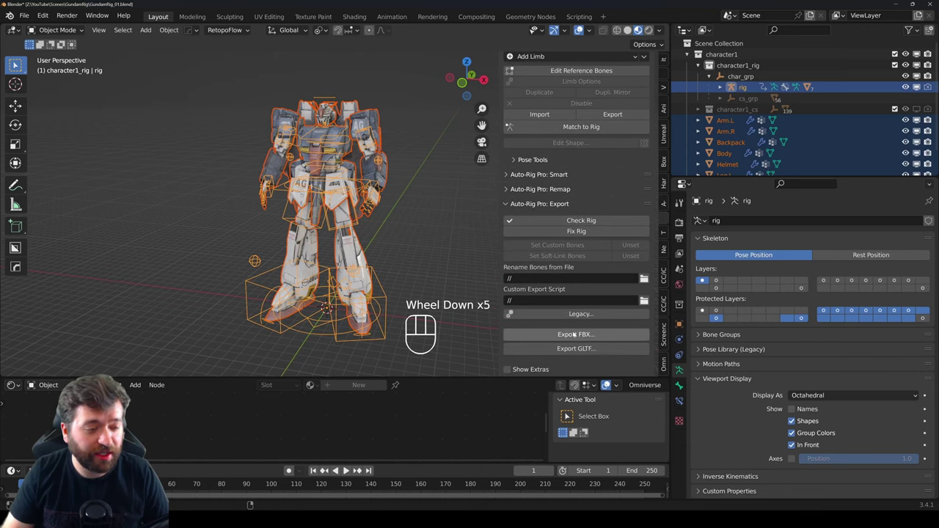
left_click(576, 334)
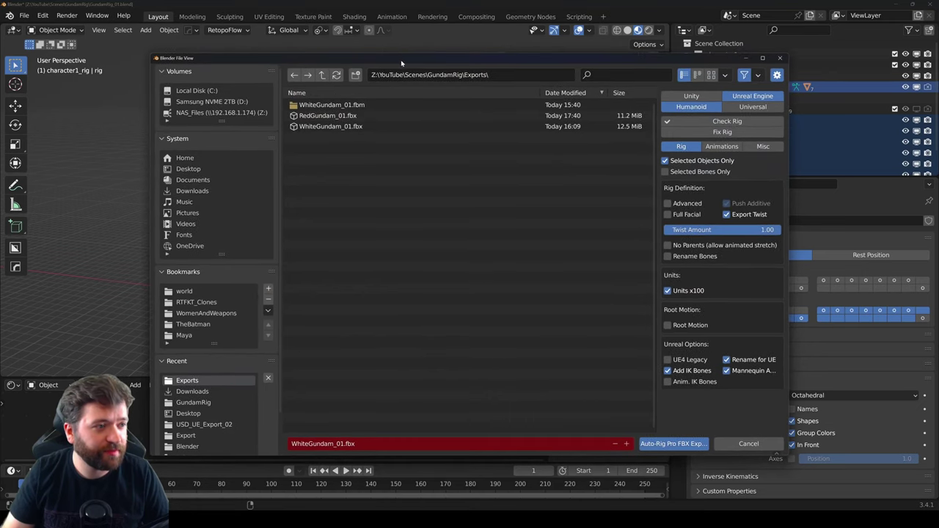
left_click_drag(399, 60, 335, 48)
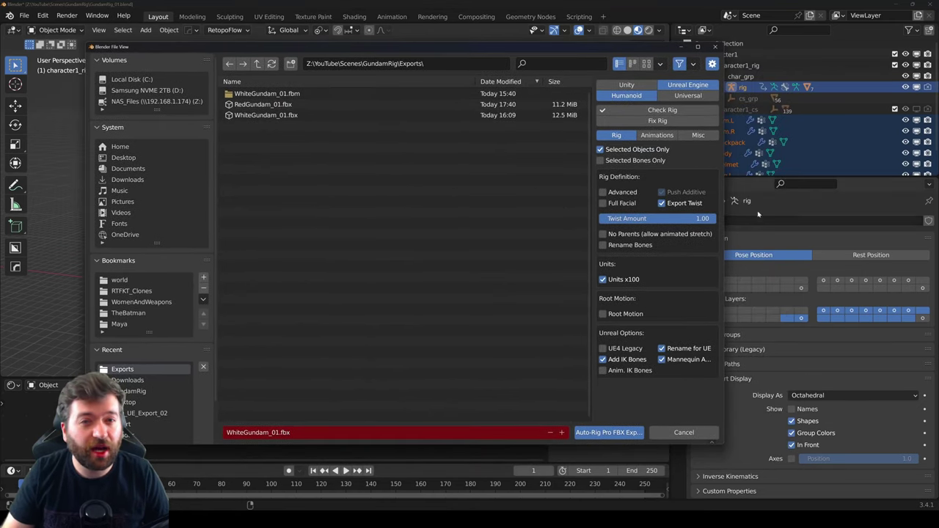
left_click(684, 432)
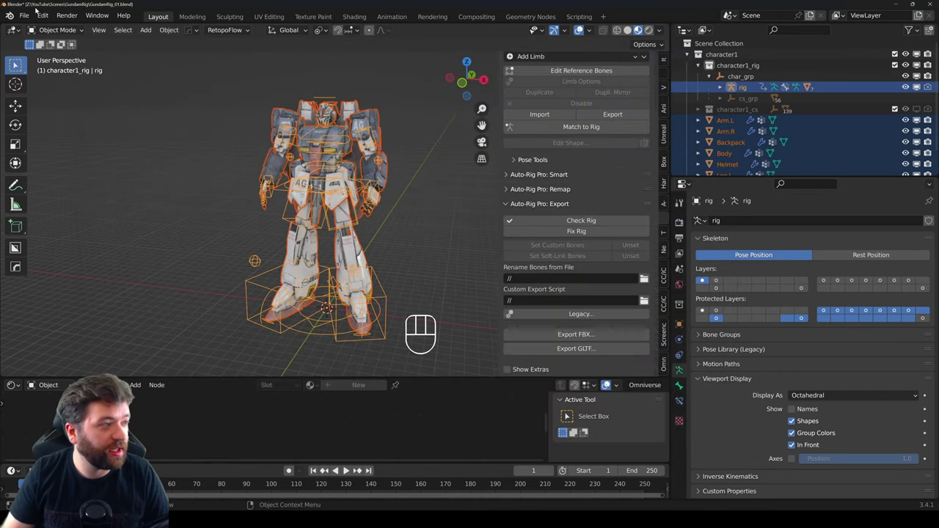
left_click(27, 15)
mouse_move(73, 174)
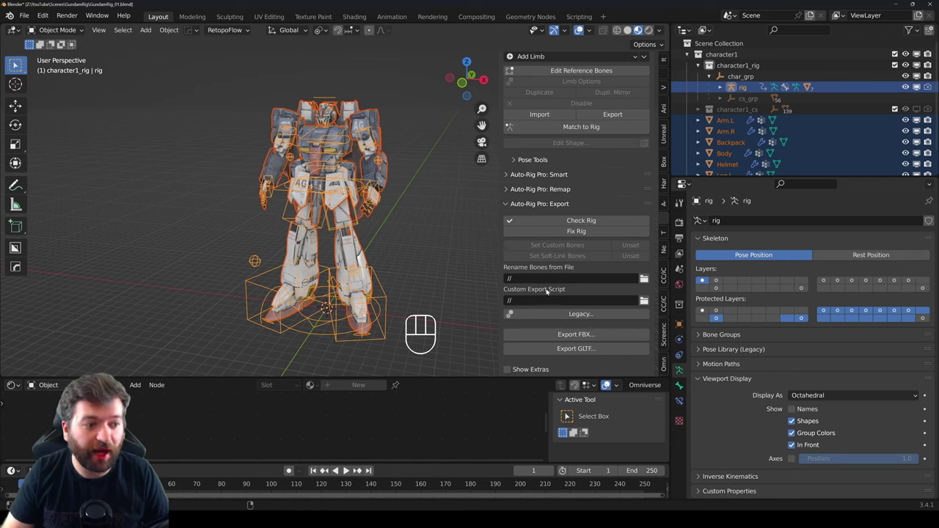
Step: Start an Auto-Rig Pro FBX export of the selected rig and meshes, choosing WhiteGundam_01.fbx in the GundamRig Exports folder as the target file
scroll(534, 325, "down", 4)
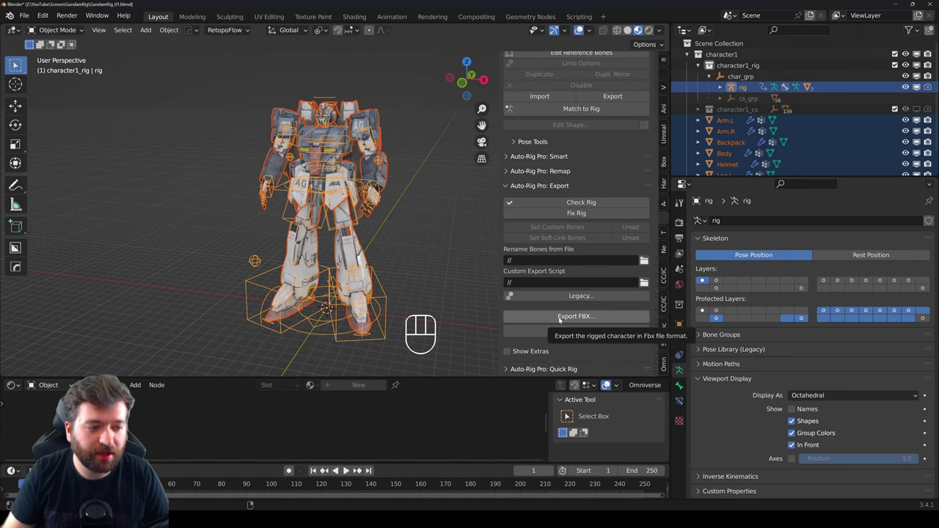
left_click(559, 317)
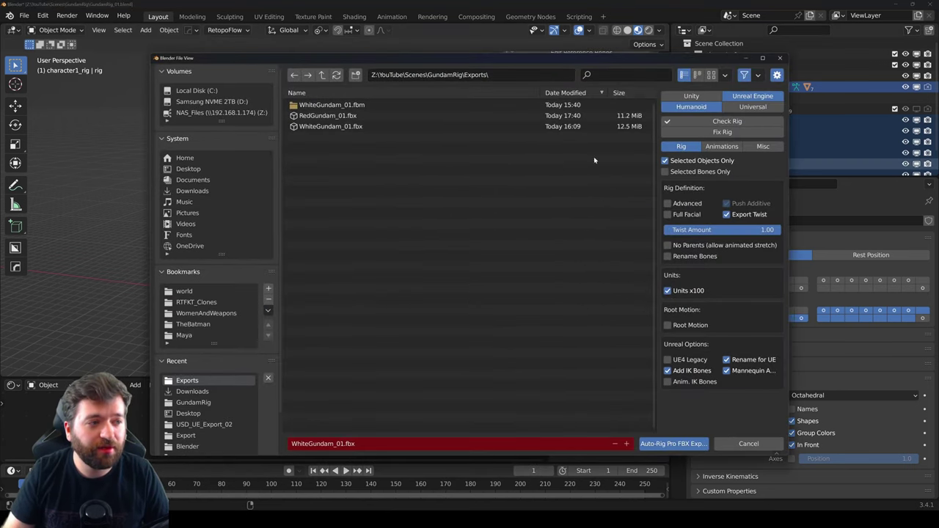
left_click_drag(541, 60, 481, 44)
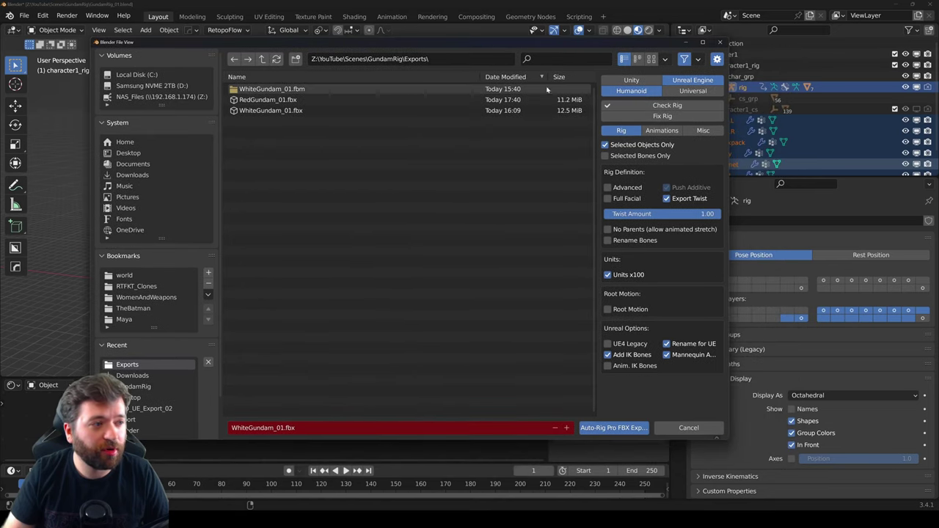
left_click(255, 112)
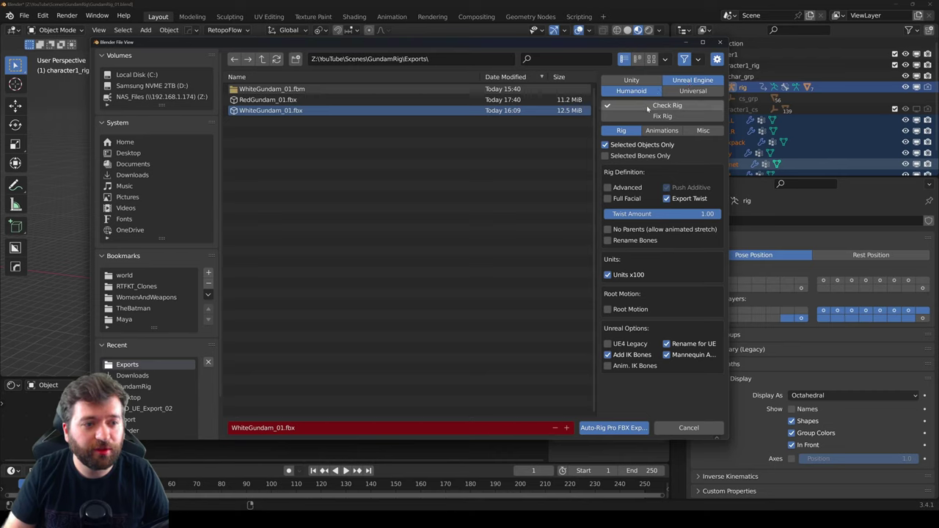
Step: Check the rig for export issues and run Fix Rig for the Unreal Engine humanoid export
left_click(661, 104)
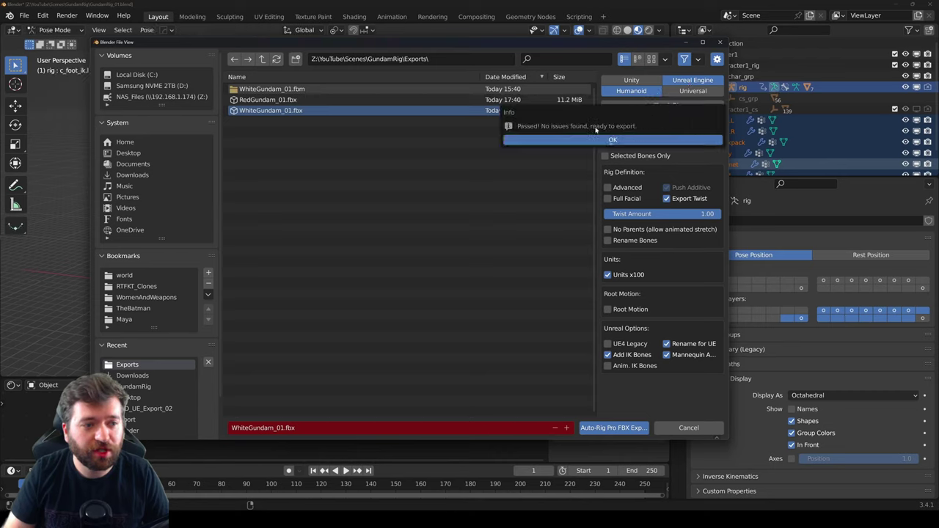
left_click(553, 141)
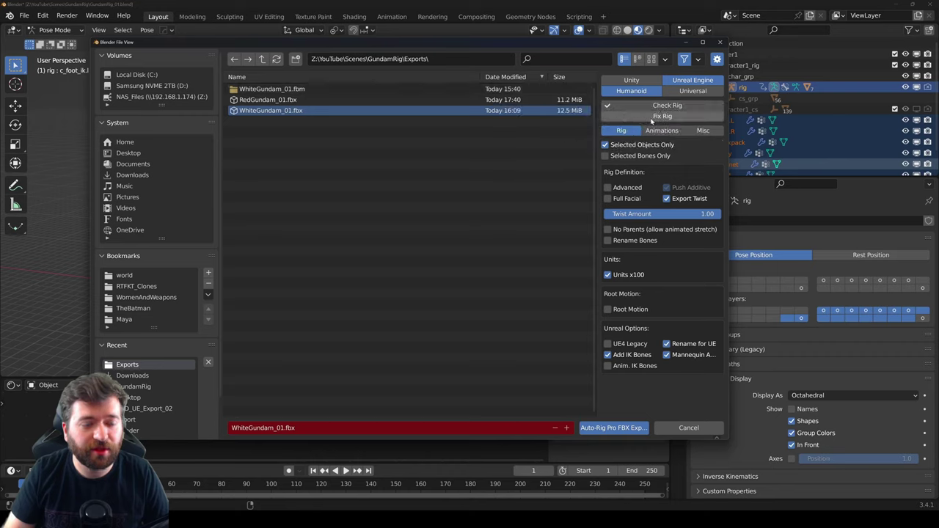
left_click(629, 119)
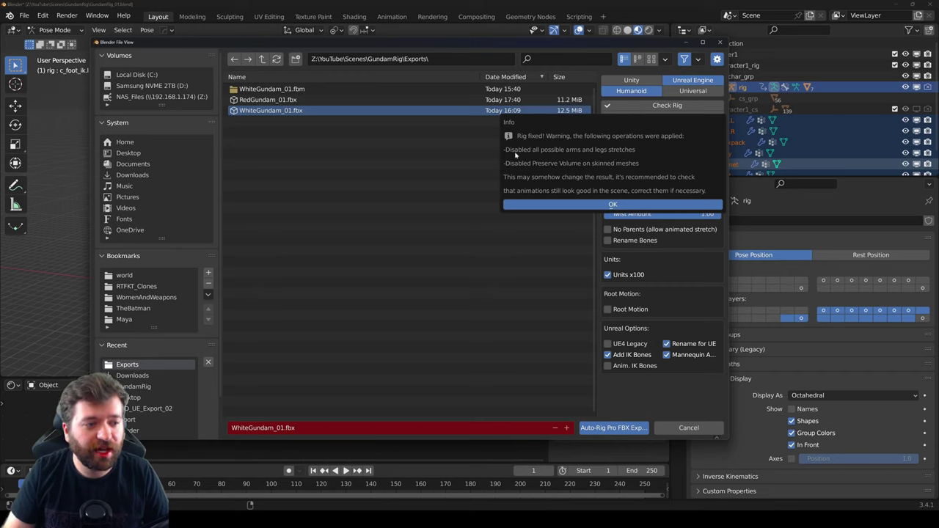
left_click(577, 205)
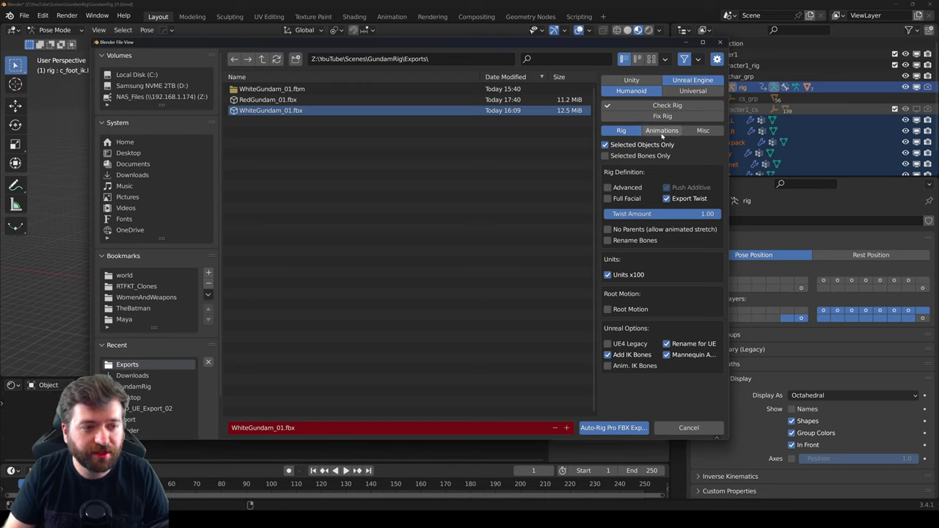
Step: Review the Animations, Misc and Rig export settings and export the Auto-Rig Pro rig as WhiteGundam_01.fbx
left_click(662, 131)
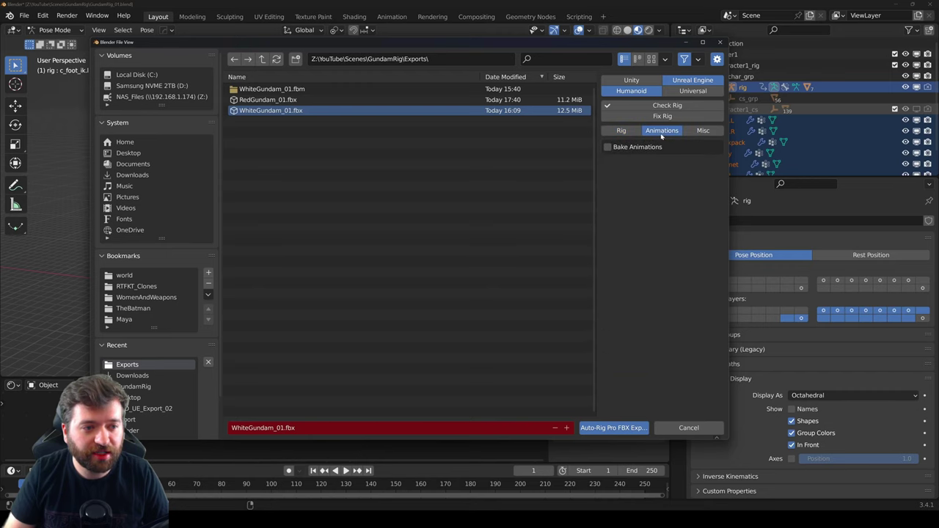
left_click(704, 131)
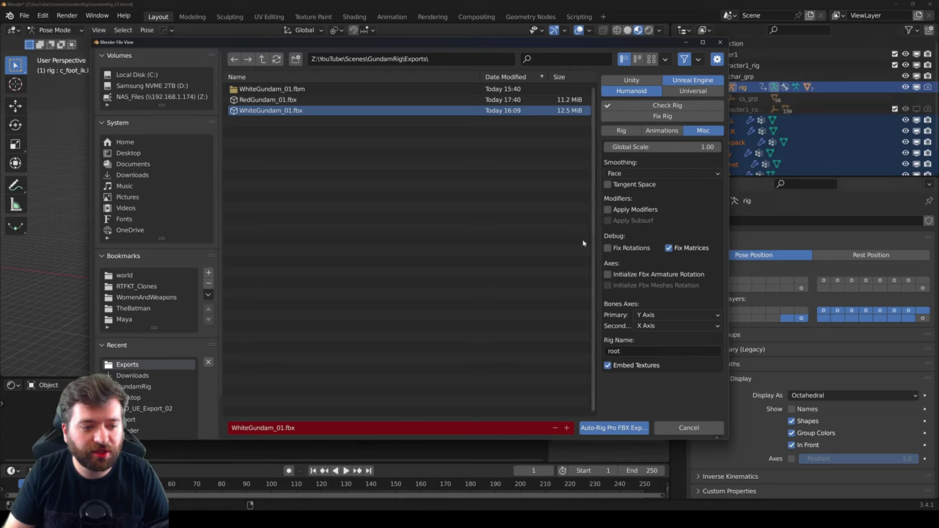
left_click(622, 130)
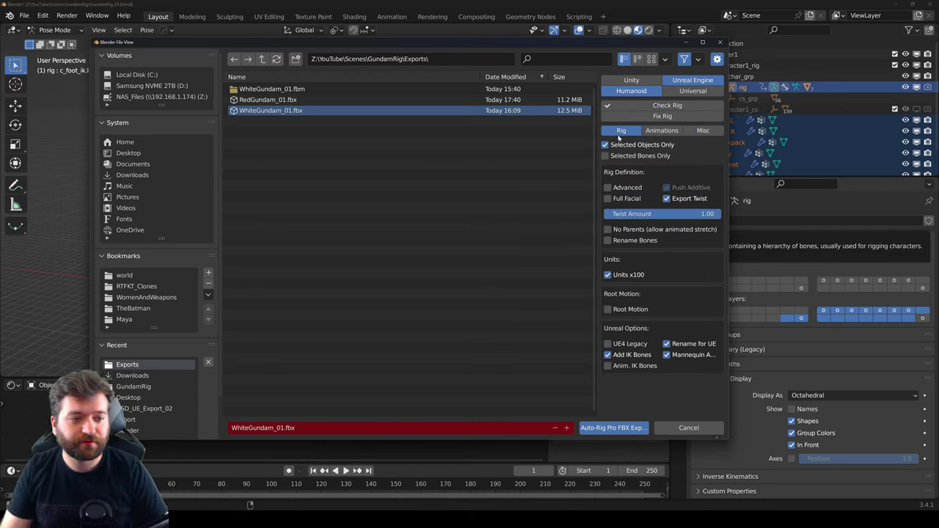
left_click(594, 430)
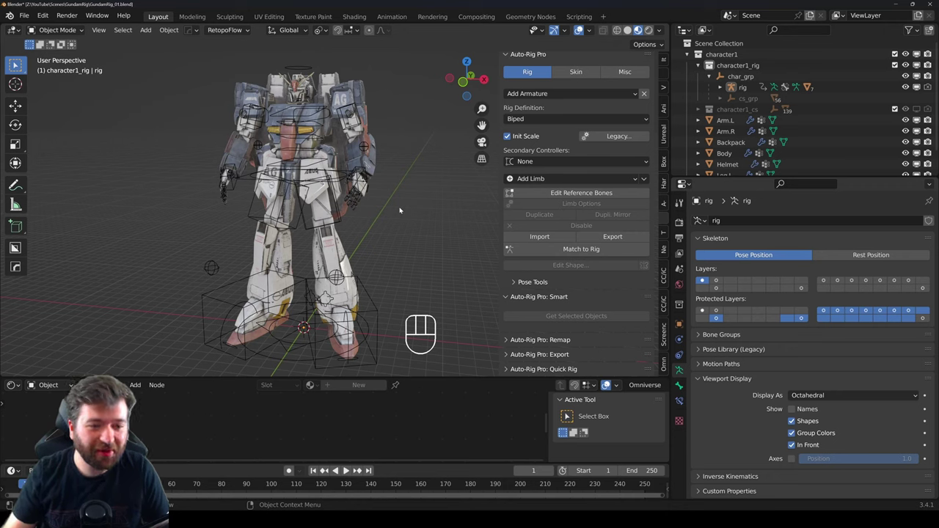
Step: Inspect the rig's last armature layer around the model, then restore the display of the first layer with the control shapes
left_click(923, 289)
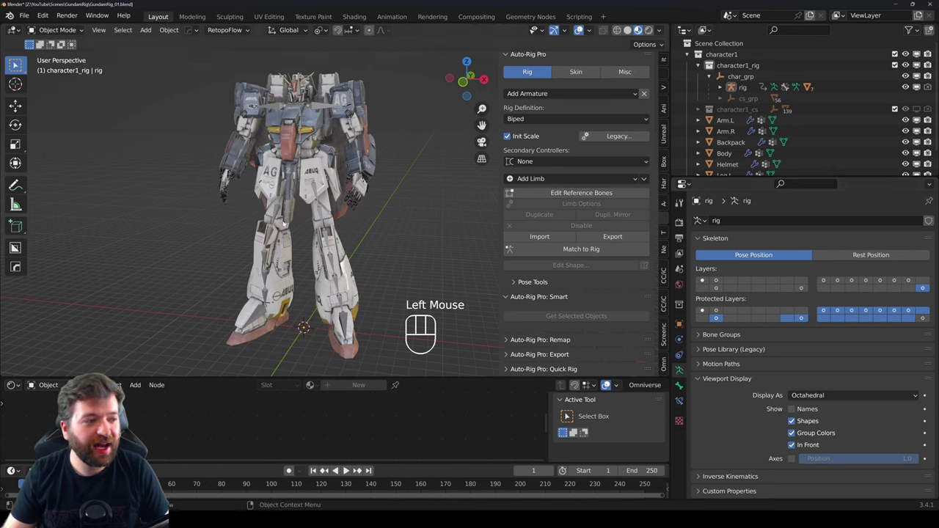
middle_click_drag(323, 220, 360, 174)
middle_click_drag(344, 295, 292, 305)
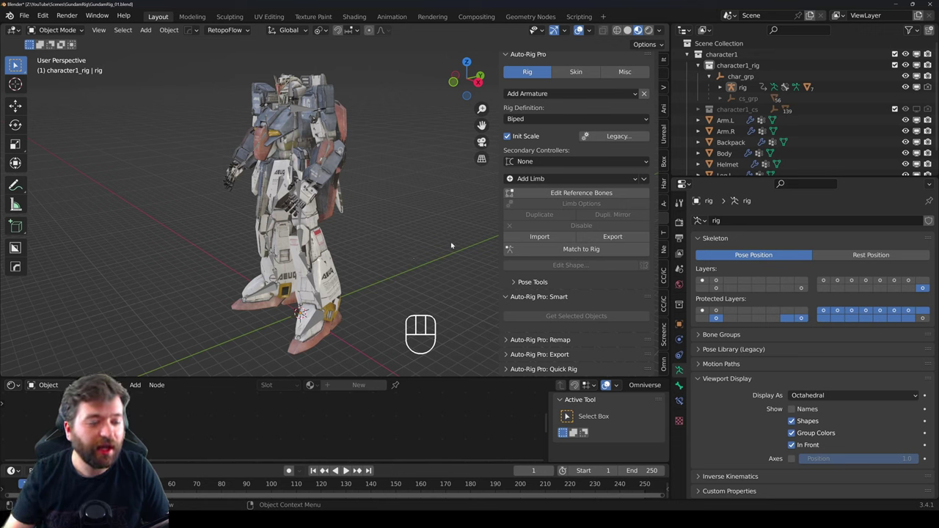
middle_click_drag(466, 320, 413, 277)
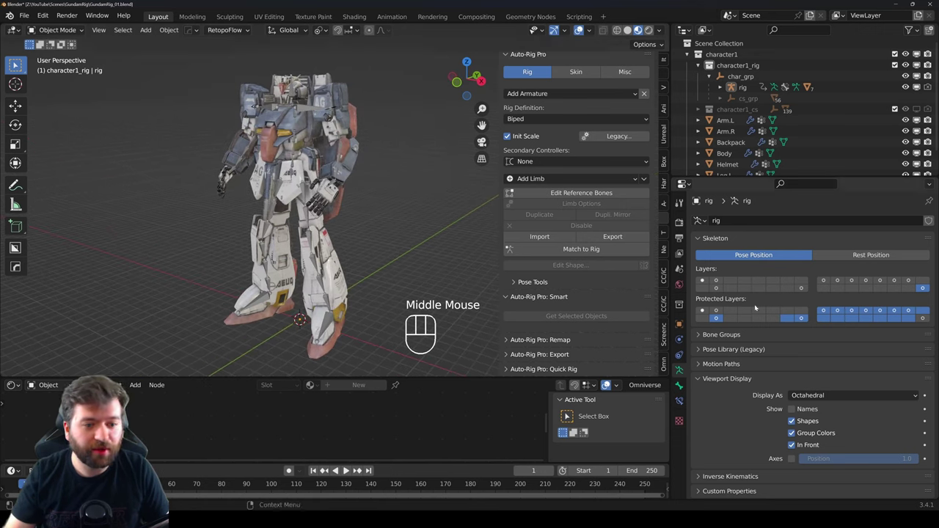
left_click(702, 280)
middle_click_drag(378, 245, 399, 244)
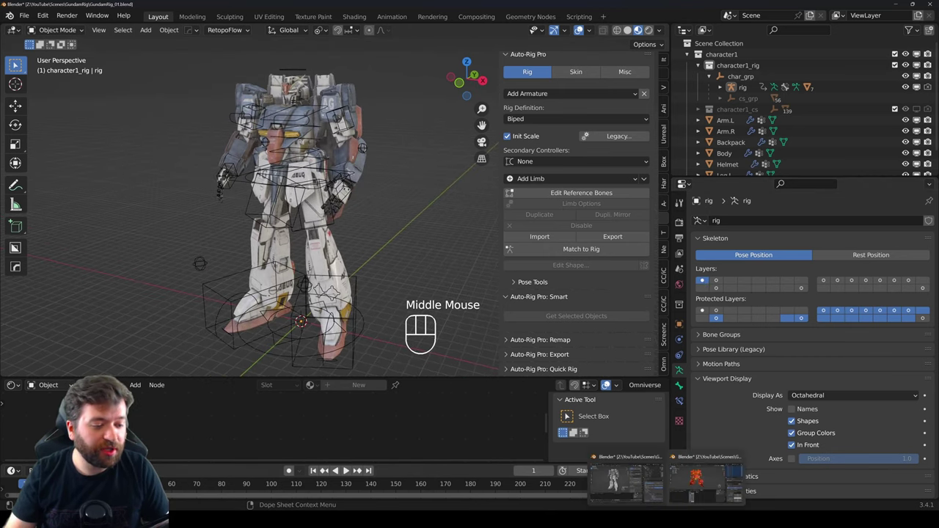
Step: Switch to Unreal Engine, open the Gundam/SkeletalMesh content folder and turn off the Static Mesh filter
left_click(892, 4)
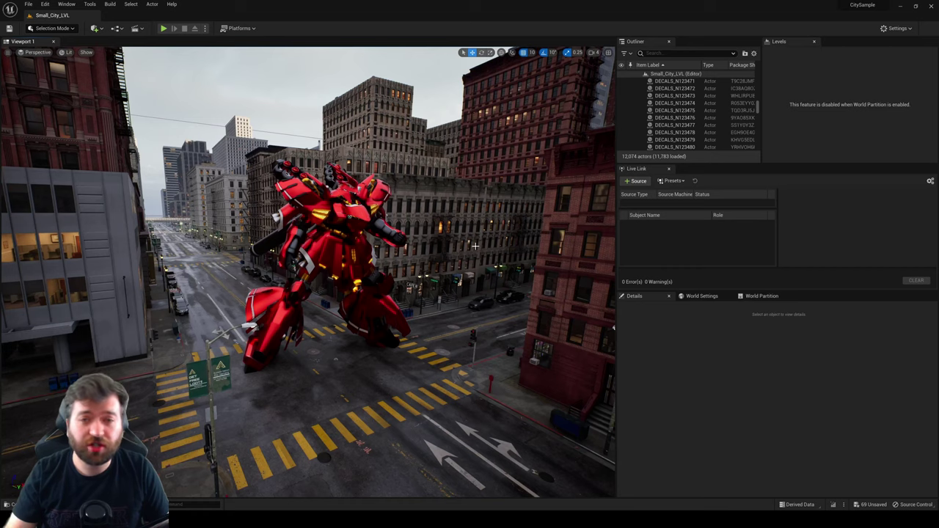
right_click_drag(375, 301, 407, 303)
key("ctrl+space")
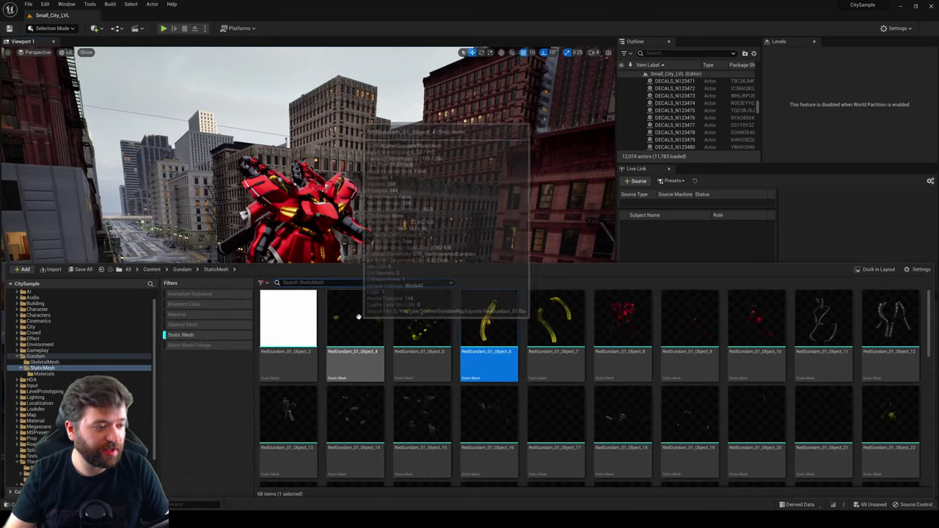
left_click(57, 367)
left_click(51, 362)
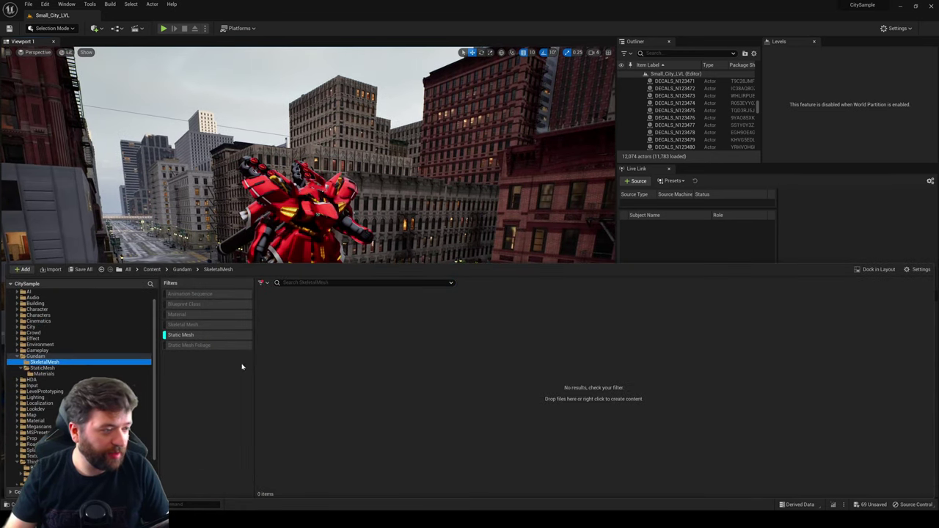
right_click(352, 355)
left_click(259, 342)
Step: Choose WhiteGundam_01.fbx for import into the Gundam/SkeletalMesh folder and bring up its FBX import options
right_click(287, 334)
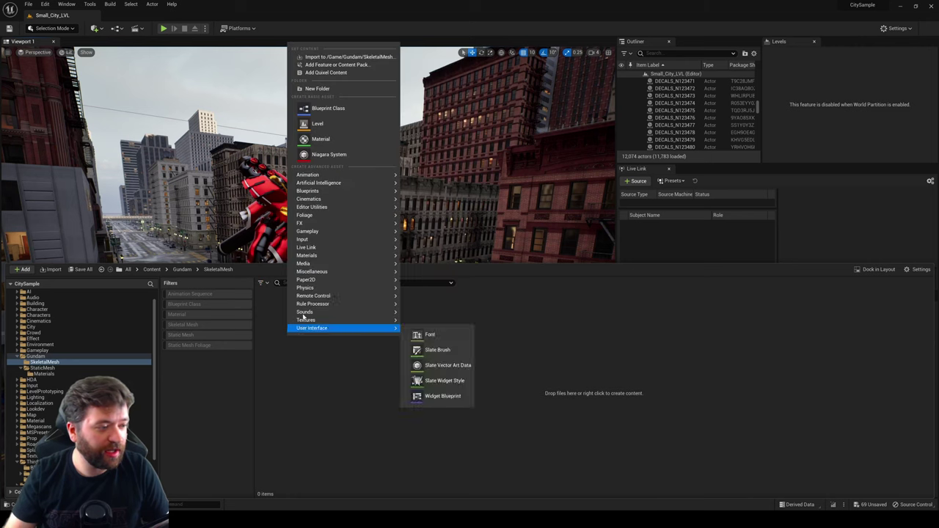
left_click(338, 58)
left_click(407, 151)
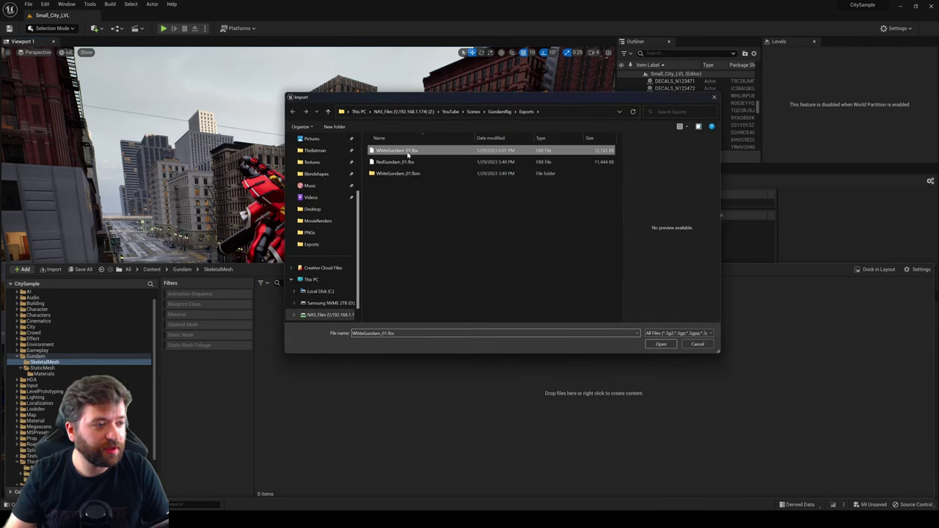
left_click(660, 345)
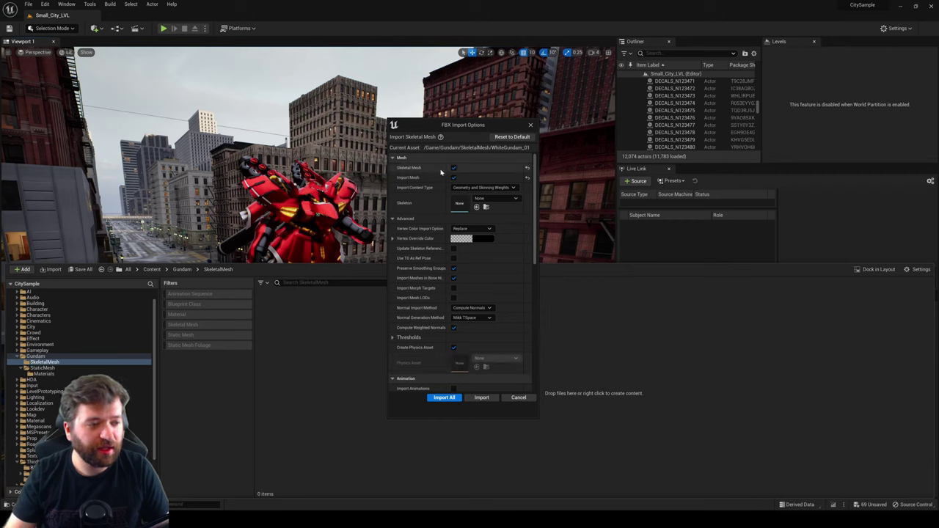
Step: Search the skeletons for sk_man and assign the SK_Mannequin skeleton from Characters/Mannequins/Meshes to the import
left_click(479, 200)
type("sk")
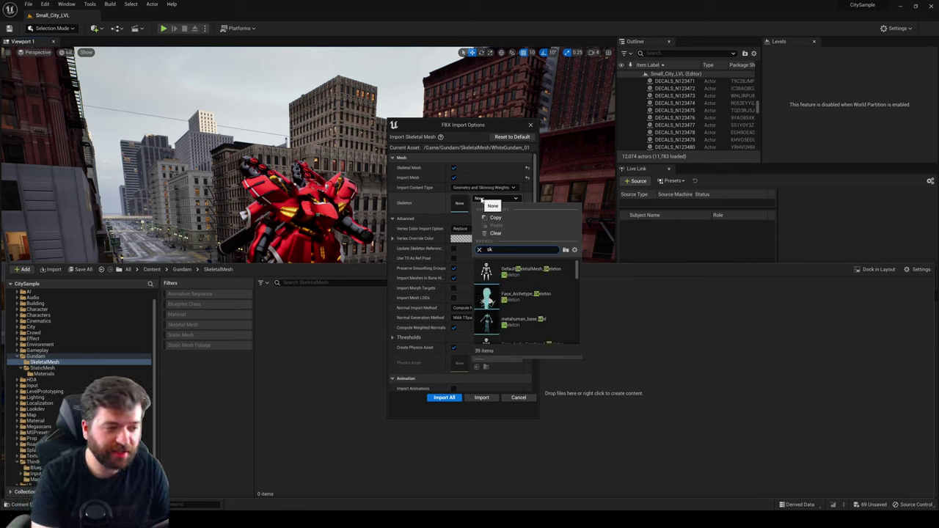
type("_man")
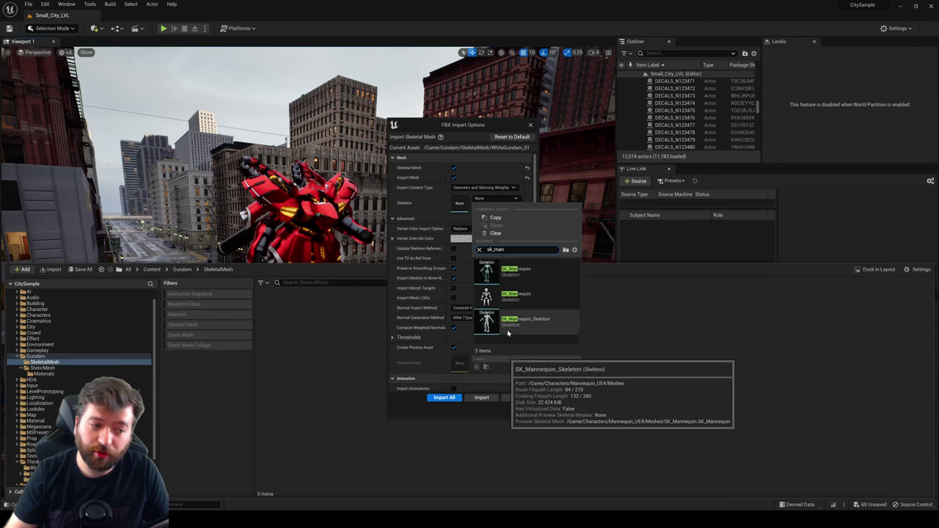
mouse_move(490, 273)
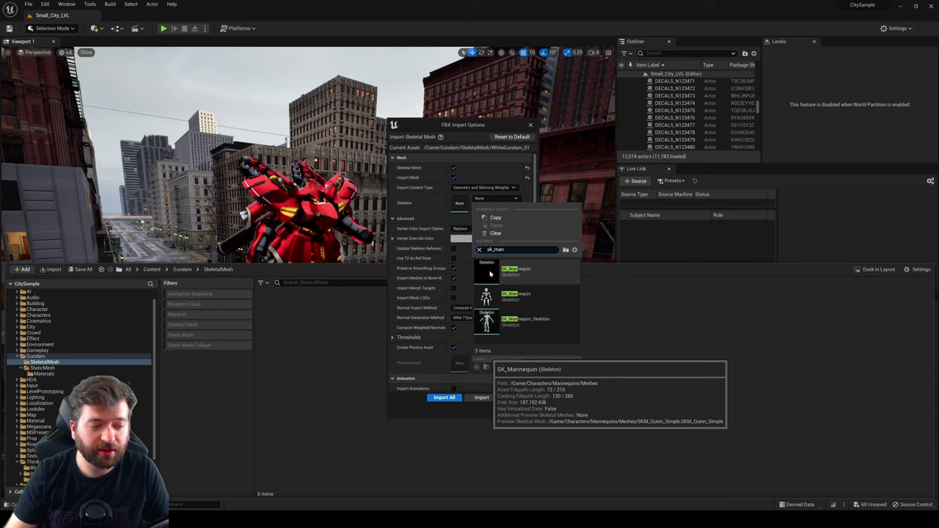
left_click(518, 273)
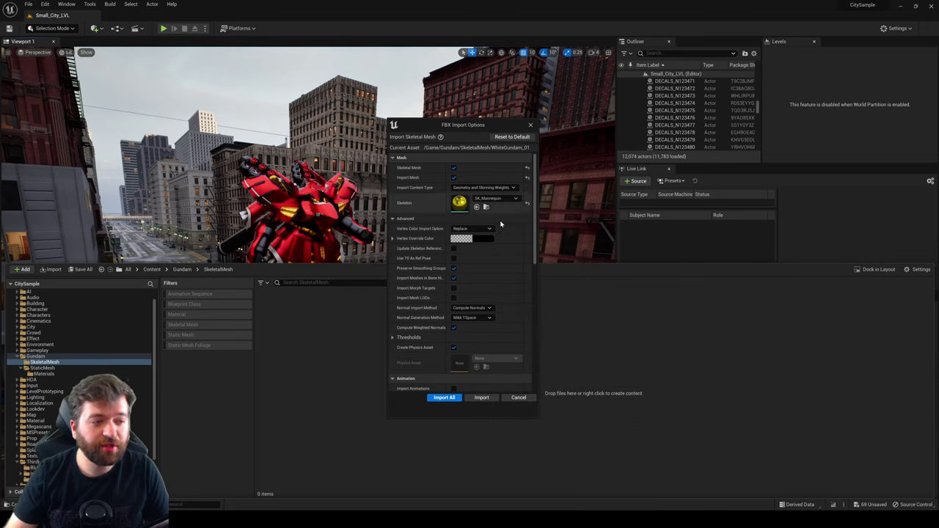
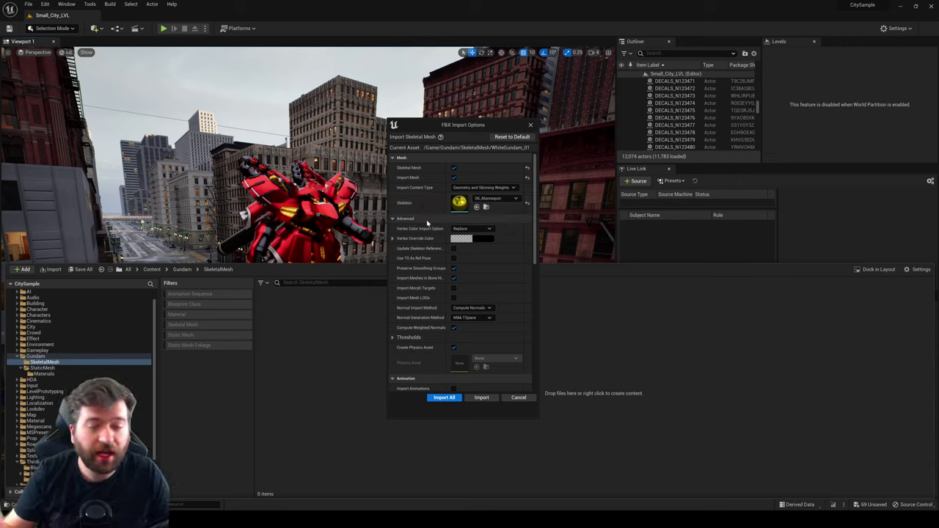
Step: Set the import's material search location to Local and the material import method to Create New Materials
scroll(438, 234, "down", 5)
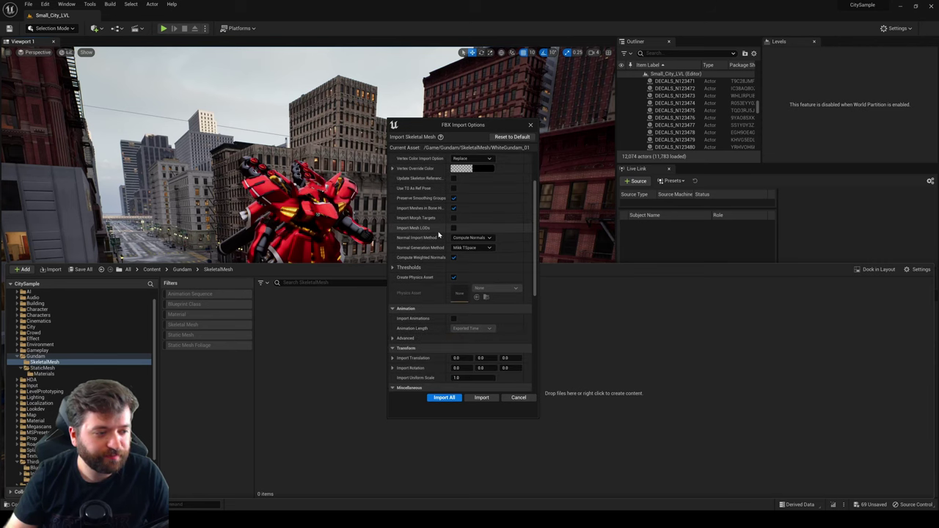
scroll(439, 233, "down", 7)
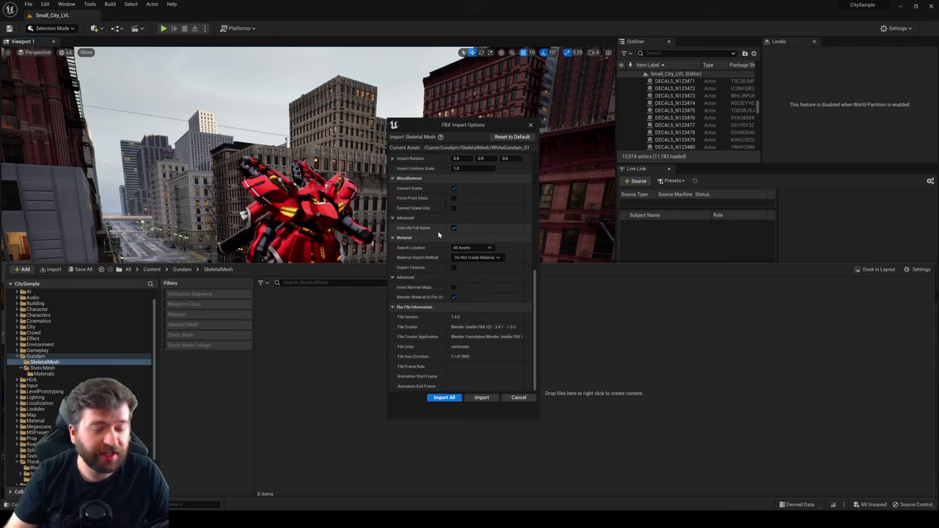
left_click(460, 248)
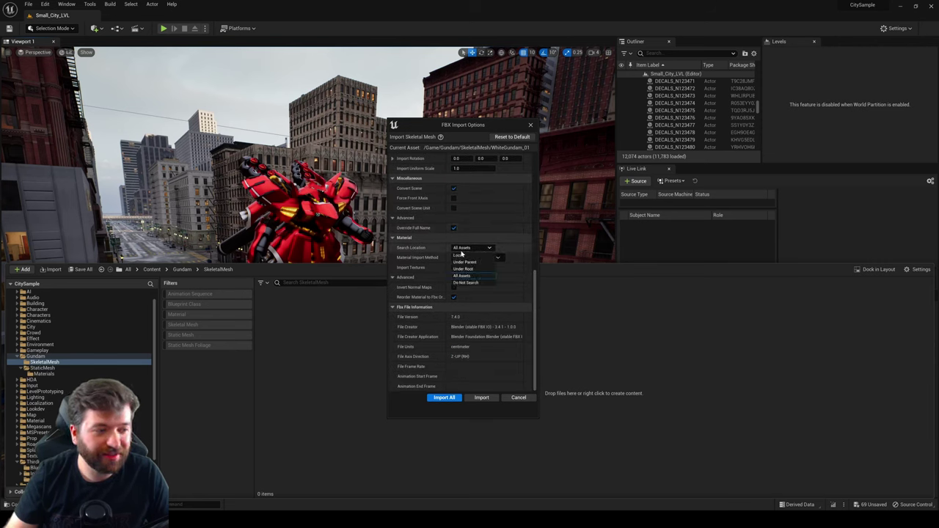
left_click(461, 255)
left_click(475, 258)
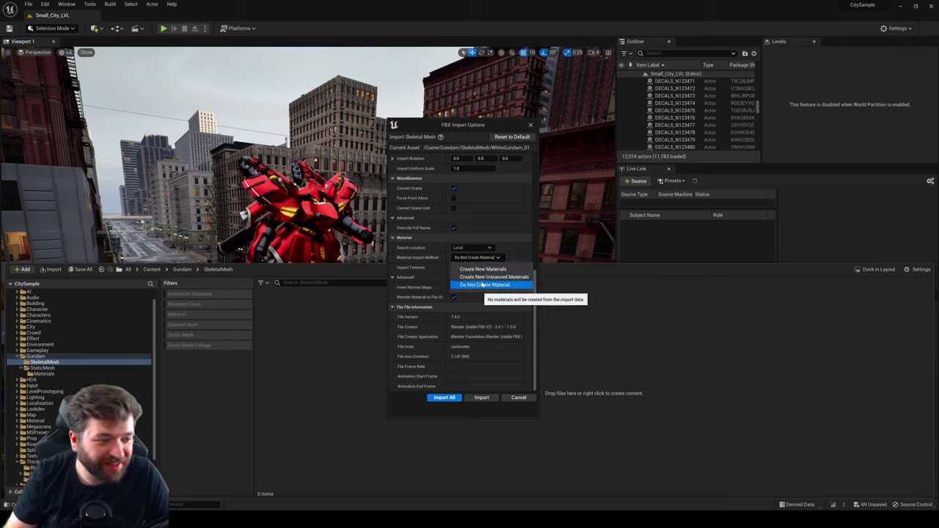
left_click(468, 270)
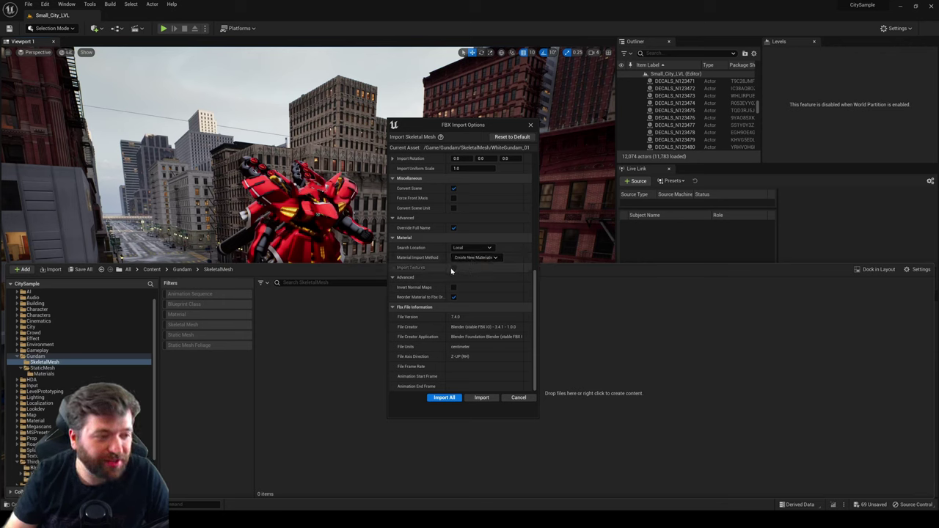
Step: Try Do Not Create Material as the material import method and return it to Create New Materials, keeping the search location Local
left_click(465, 249)
left_click(466, 256)
left_click(474, 258)
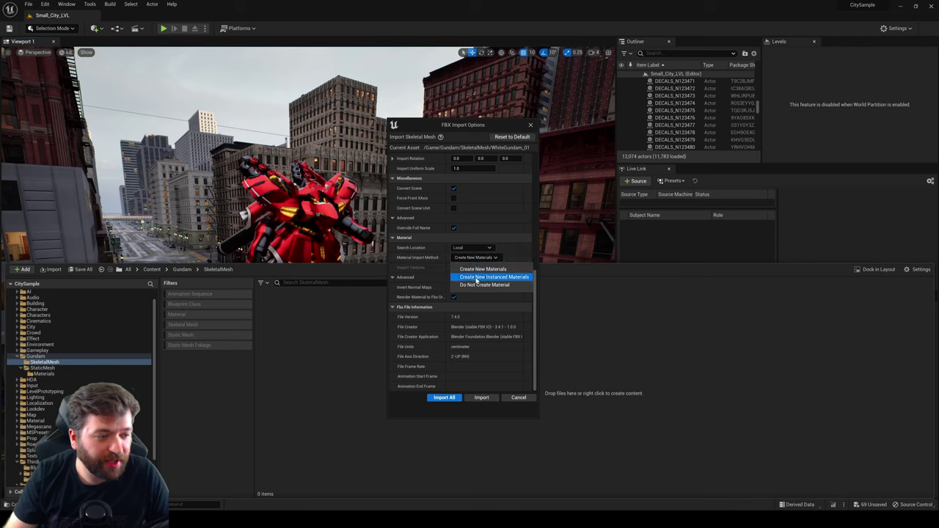
left_click(482, 284)
left_click(476, 258)
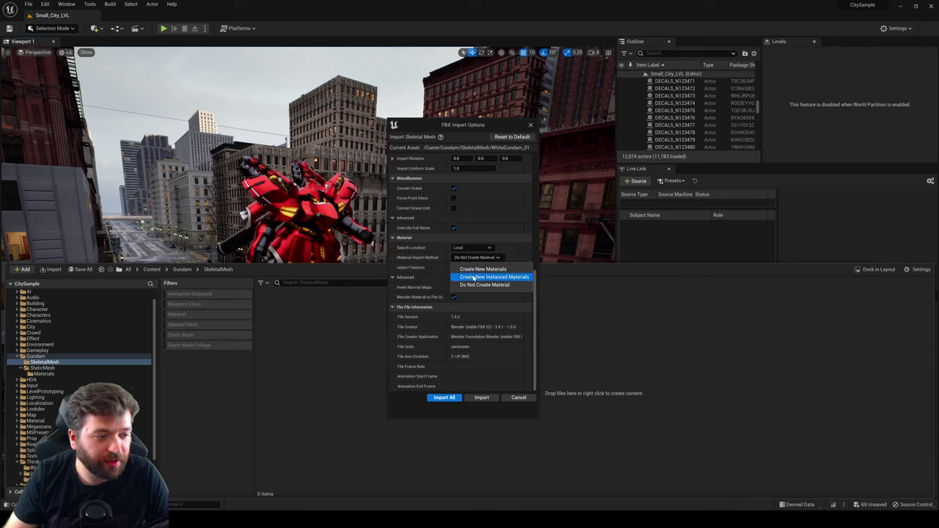
left_click(476, 269)
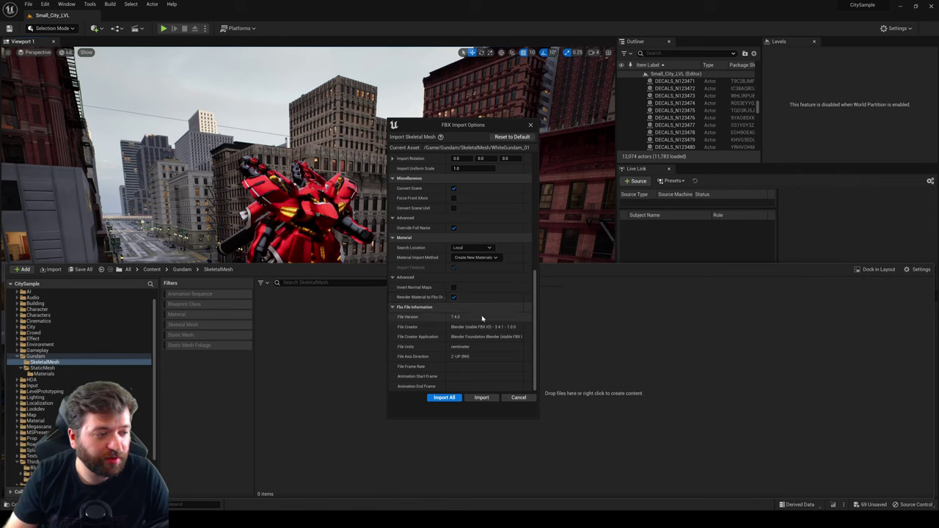
Step: Review the skeleton, mesh, physics asset and animation options of the FBX import, keeping Import Animations off
scroll(482, 315, "up", 5)
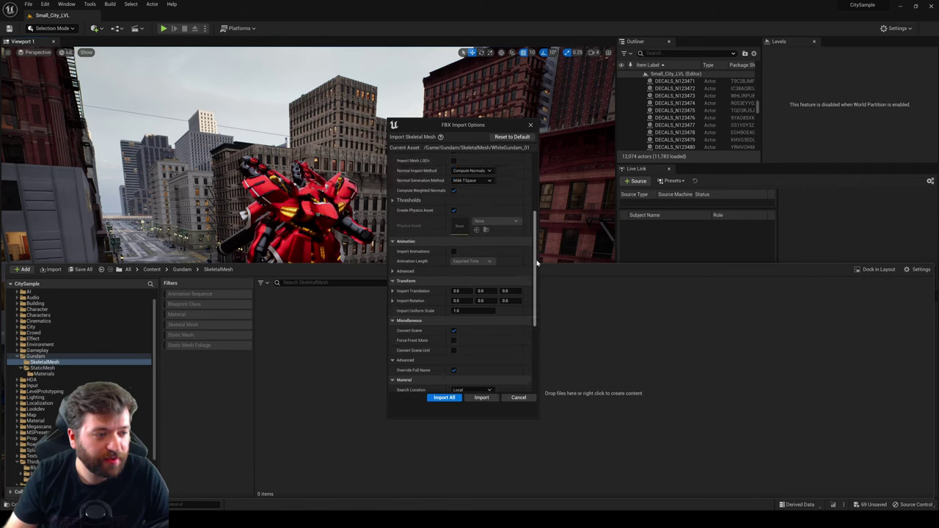
scroll(429, 293, "up", 4)
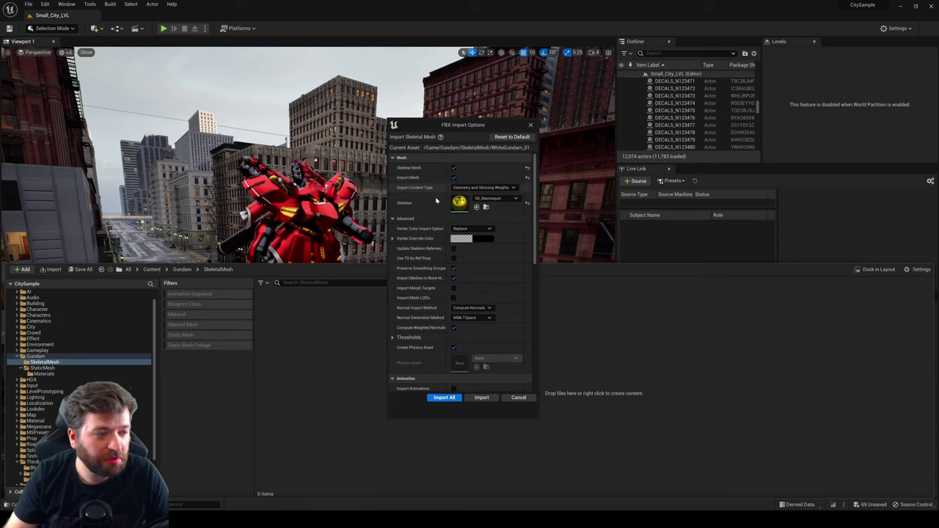
scroll(470, 293, "down", 2)
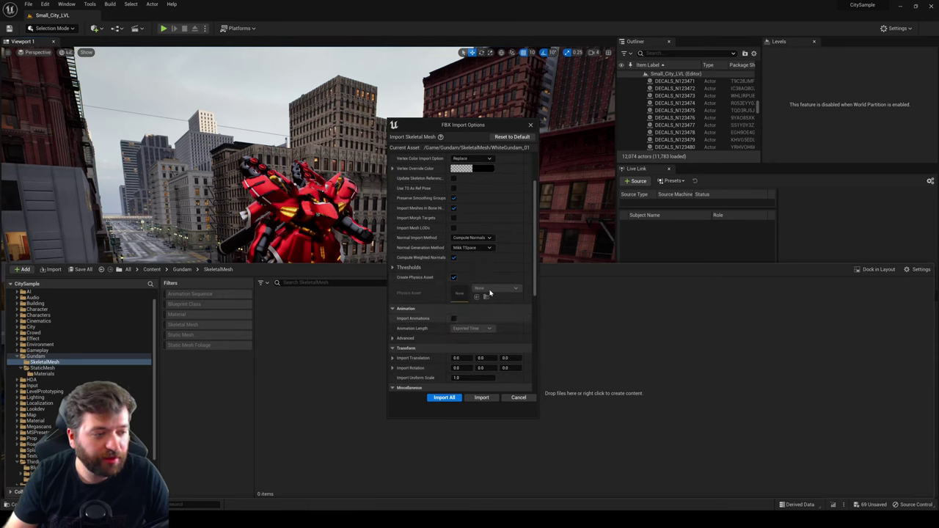
left_click(454, 319)
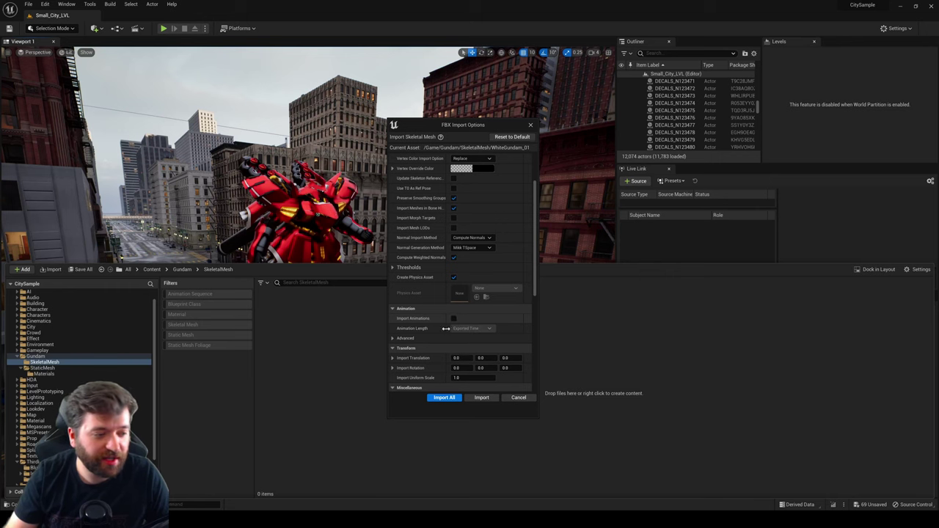
Step: Import the White Gundam FBX with all its assets and close the message log to return to the SkeletalMesh folder
left_click(444, 397)
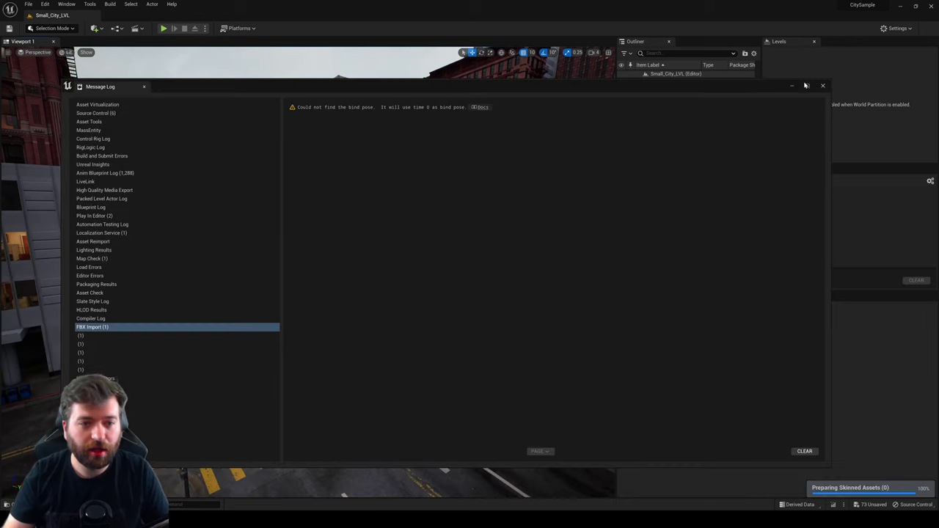
left_click(823, 86)
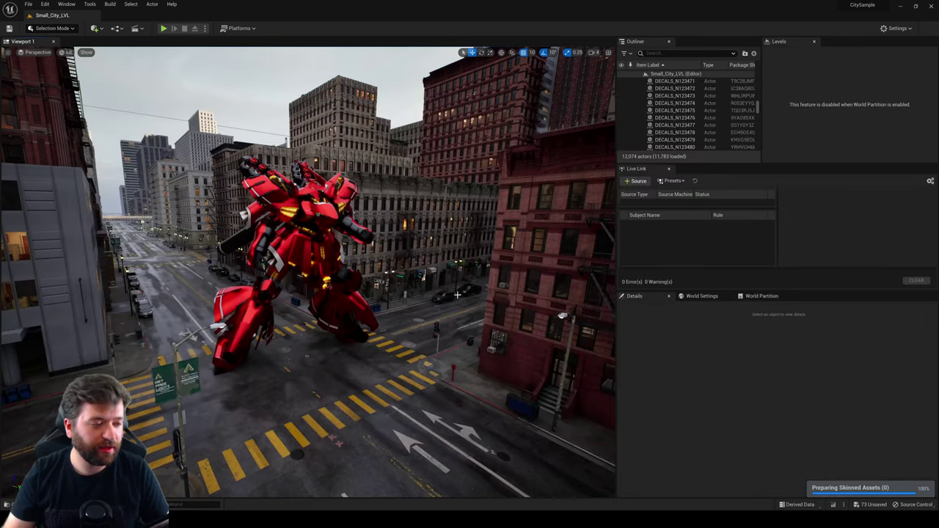
right_click_drag(389, 291, 348, 285)
key("ctrl+space")
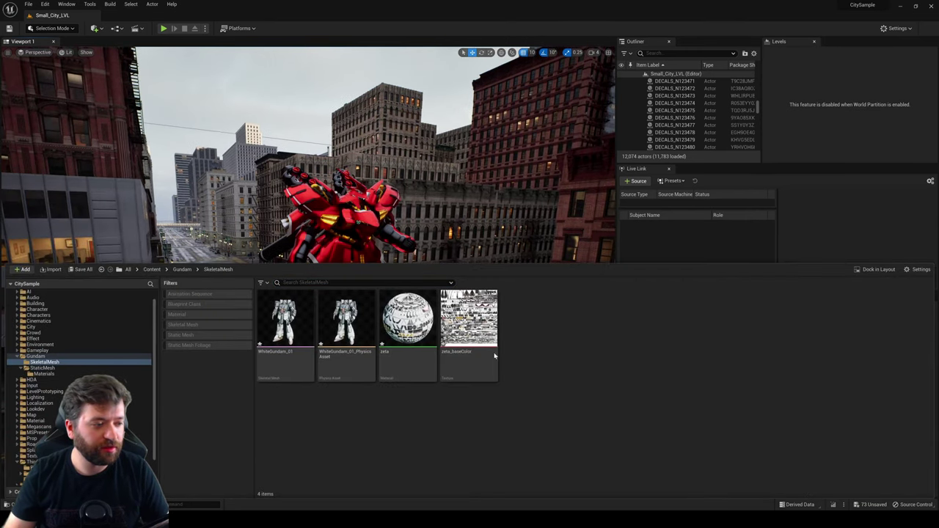
Step: Save the imported skeletal mesh, physics asset, zeta material and zeta_baseColor texture together
left_click(474, 336)
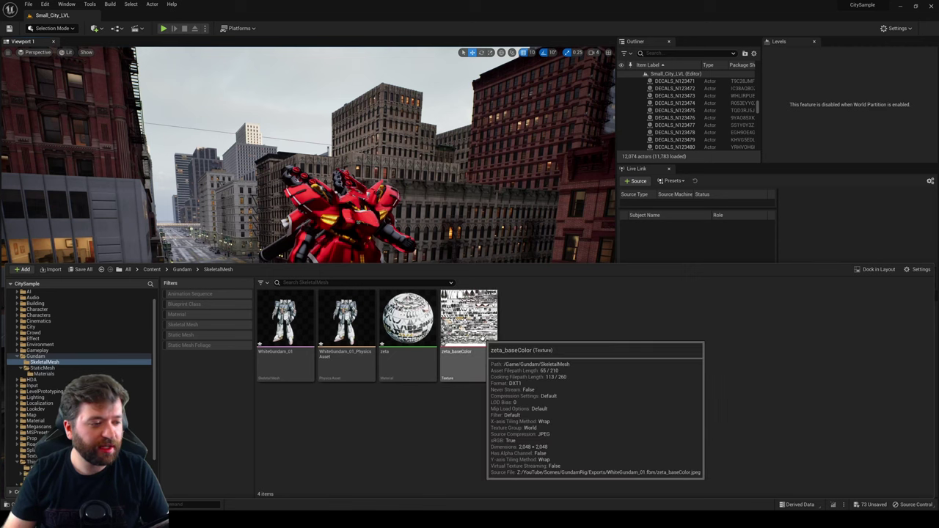
left_click(306, 330, "shift")
right_click(306, 332)
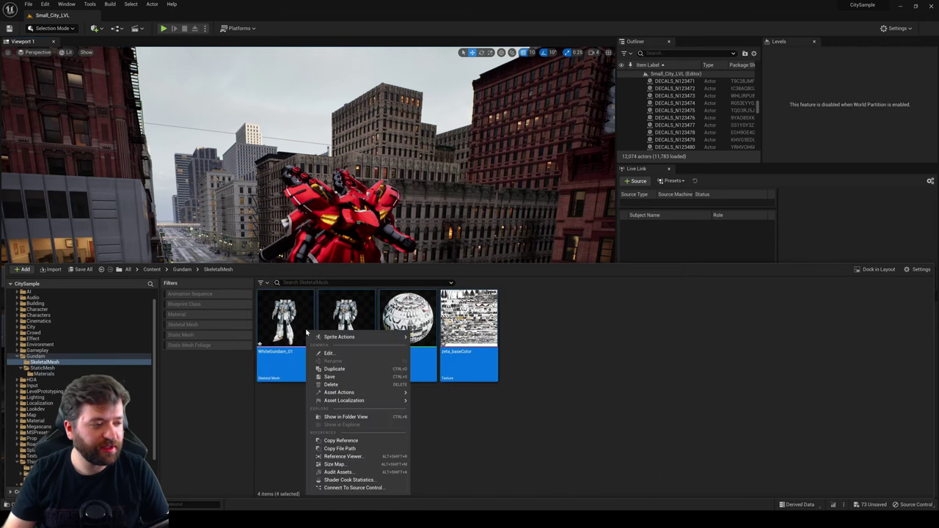
left_click(329, 377)
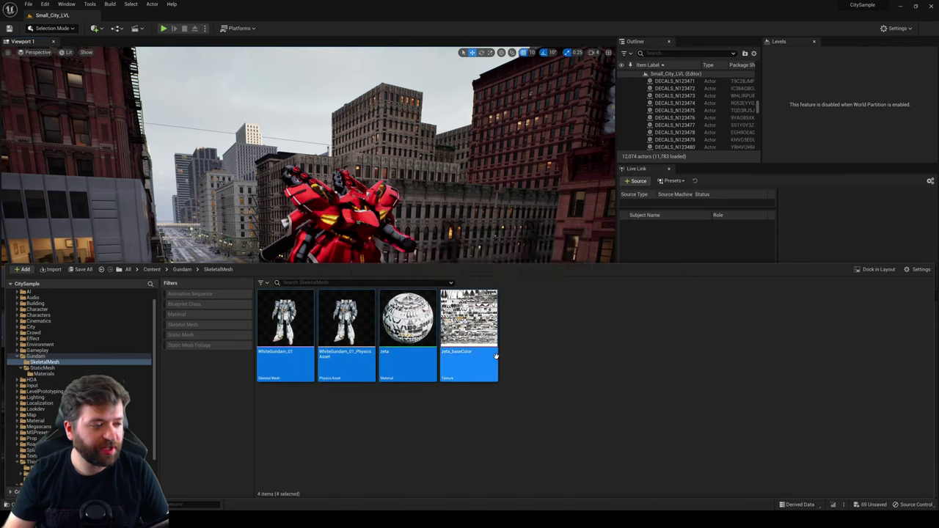
Step: Bring the zeta_metallicRoughness texture into the SkeletalMesh folder and save it
left_click(458, 323)
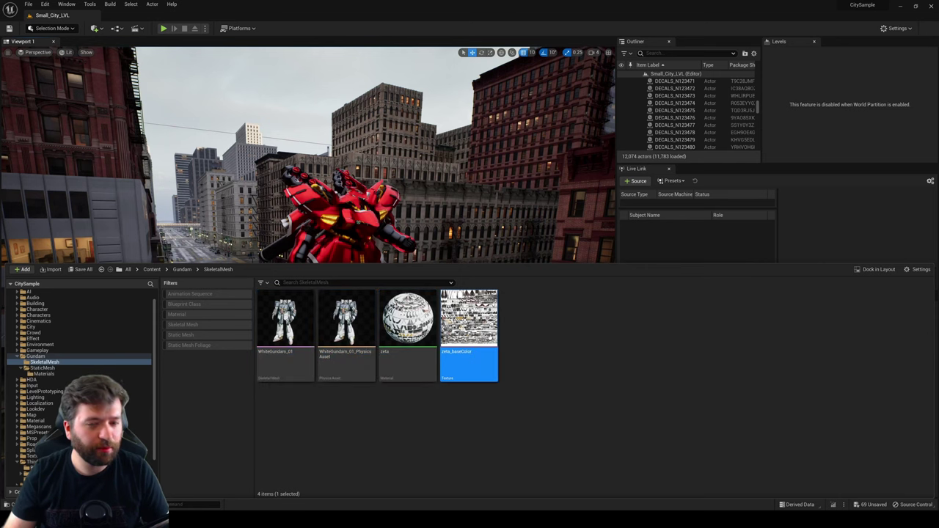
left_click(517, 332)
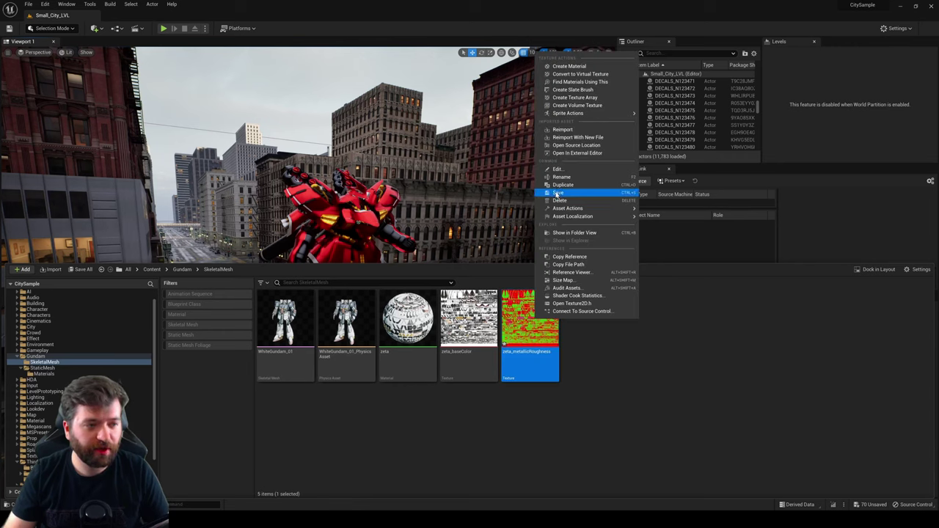
left_click(559, 193)
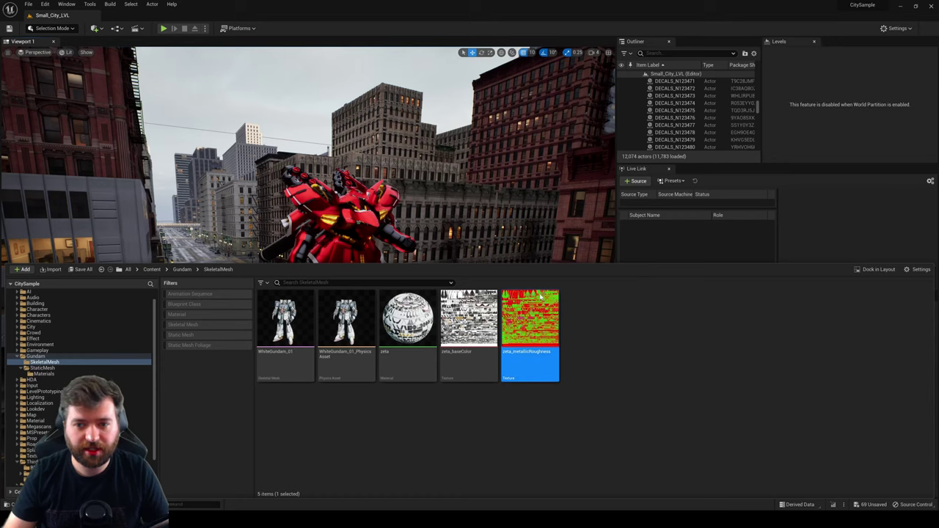
Step: Open the zeta_metallicRoughness texture and set its compression to Masks (no sRGB)
double_click(540, 296)
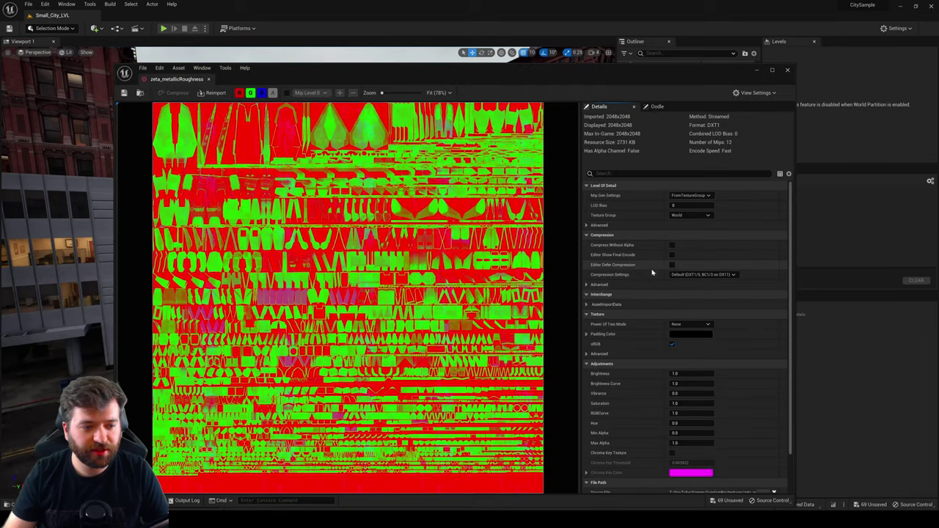
left_click(699, 276)
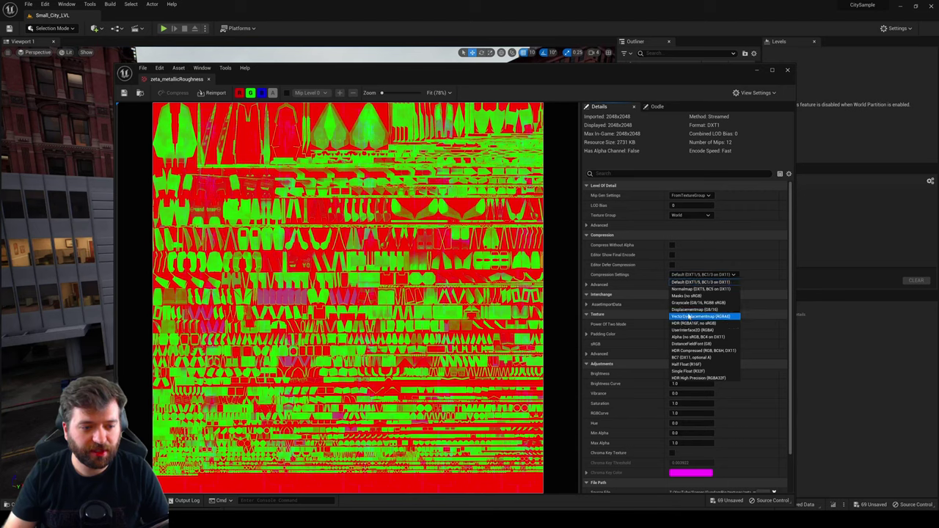
left_click(674, 297)
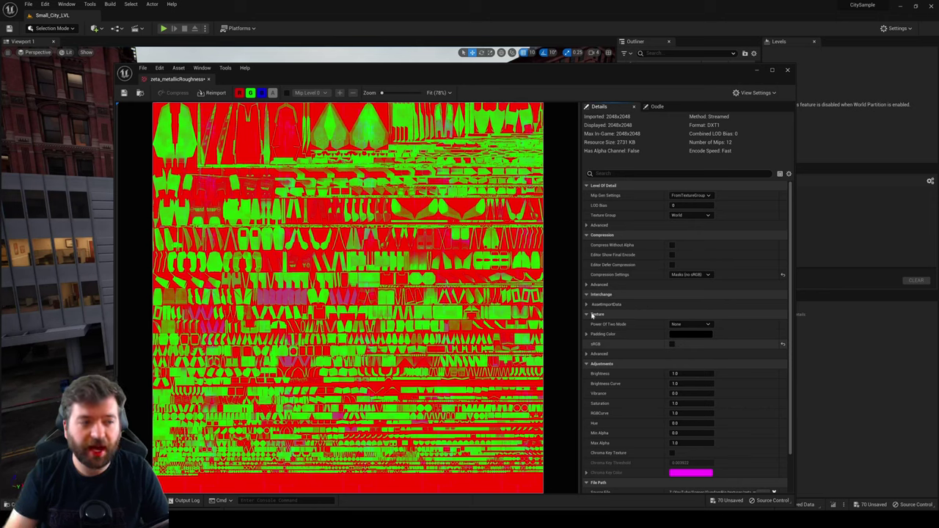
Step: Examine the red, green and blue channels of the zeta_metallicRoughness texture one at a time
left_click(239, 93)
left_click(250, 93)
left_click(261, 93)
left_click(239, 93)
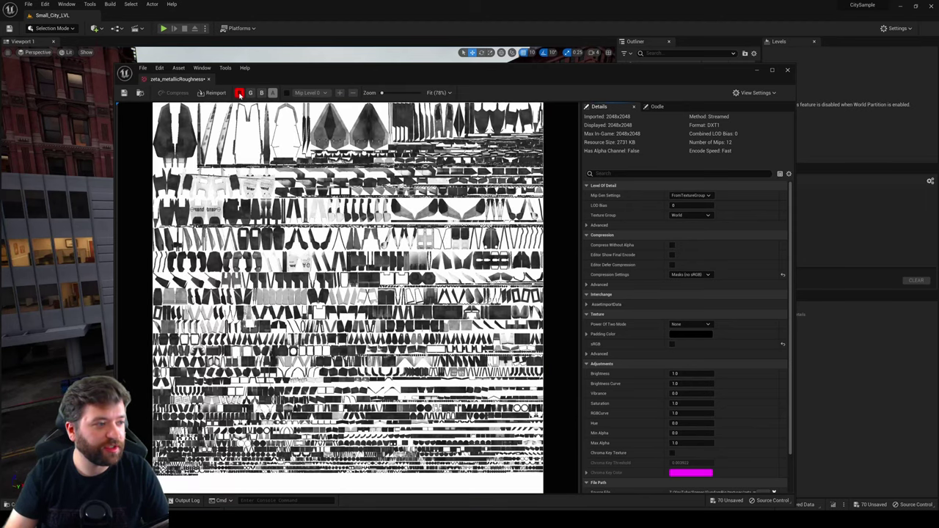
left_click(239, 93)
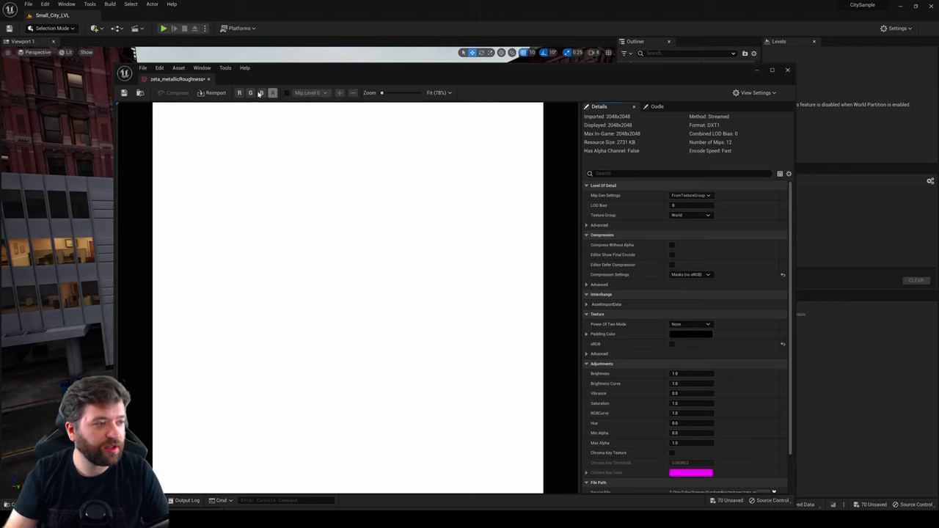
left_click(261, 93)
left_click(262, 93)
left_click(250, 93)
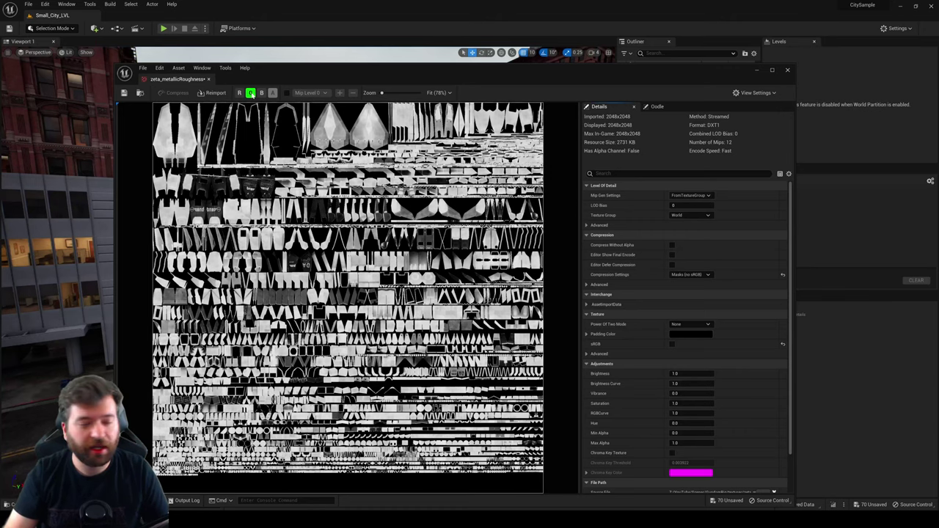
left_click(250, 93)
left_click(239, 94)
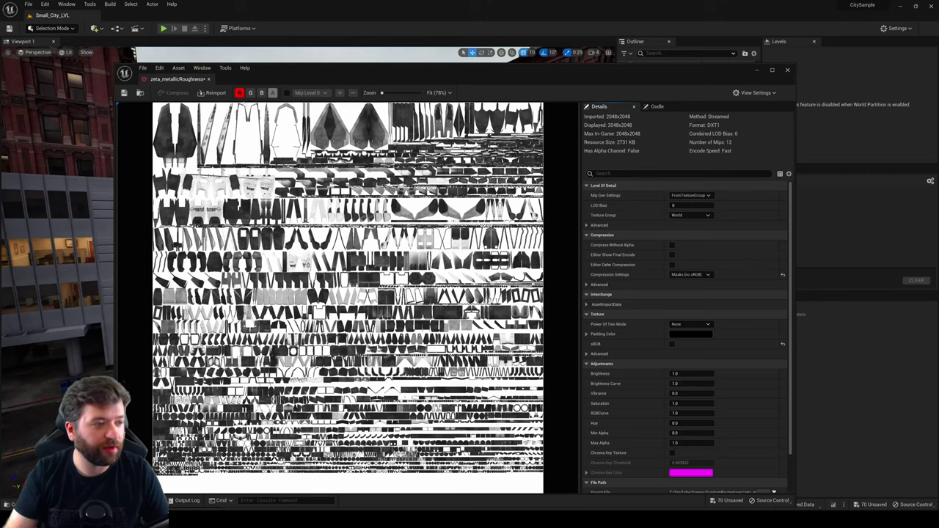
left_click(240, 94)
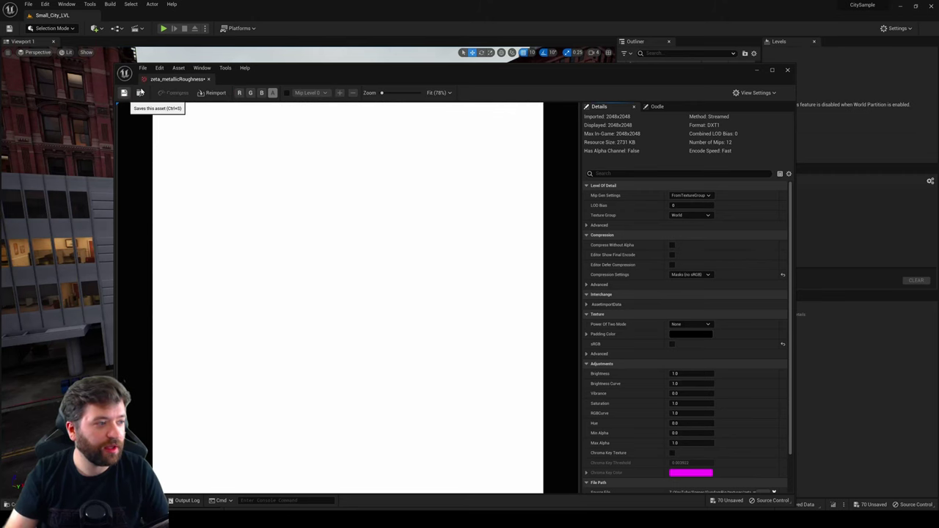
left_click(239, 93)
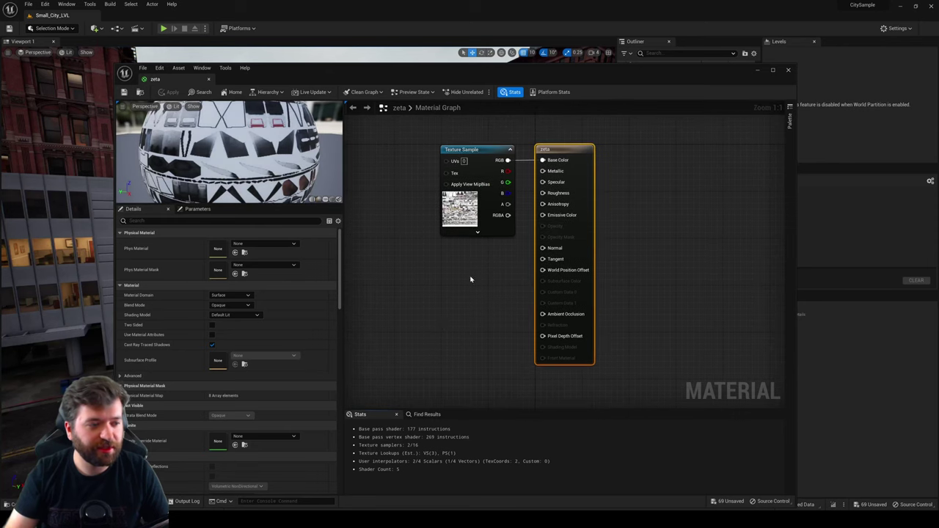
Step: Add the zeta_metallicRoughness texture to the zeta material graph, wiring red to Ambient Occlusion, green to Roughness and blue to Metallic
key("ctrl+space")
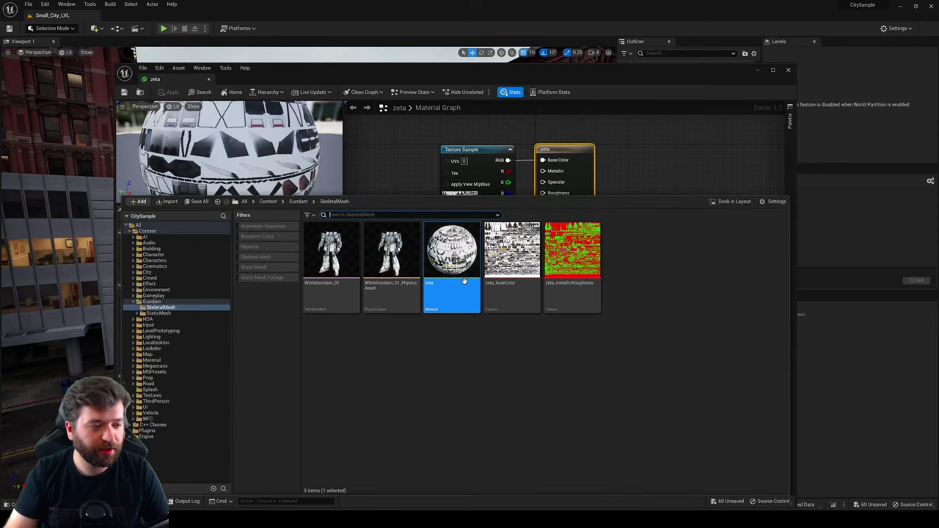
left_click_drag(572, 253, 361, 277)
left_click_drag(431, 300, 543, 314)
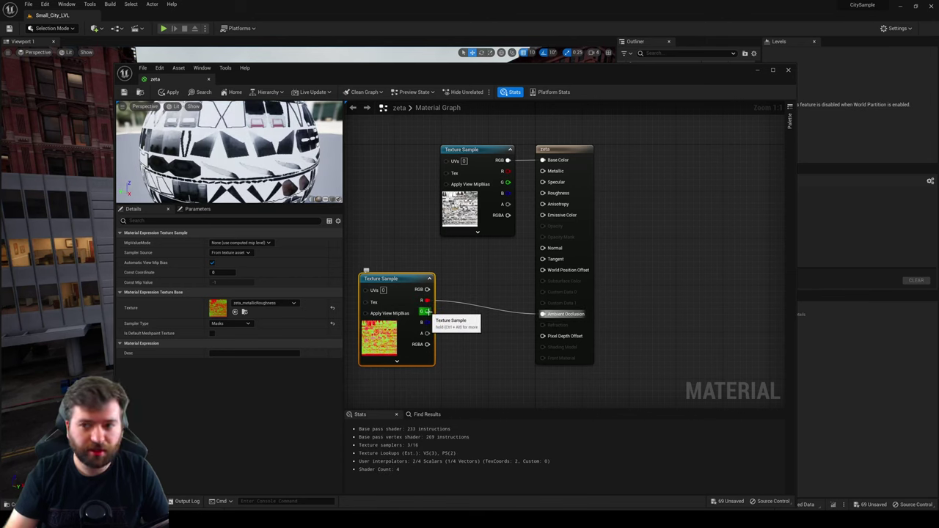
left_click_drag(426, 312, 550, 194)
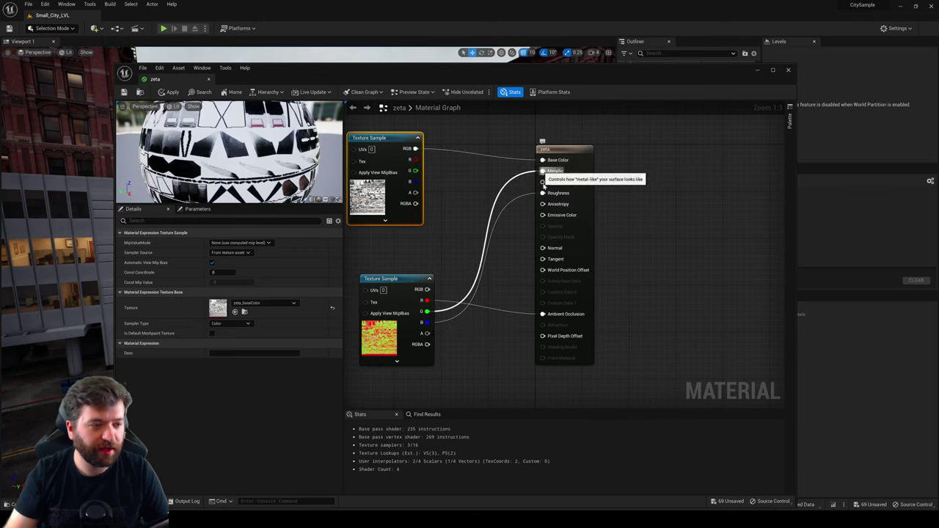
left_click_drag(543, 171, 426, 322, "ctrl")
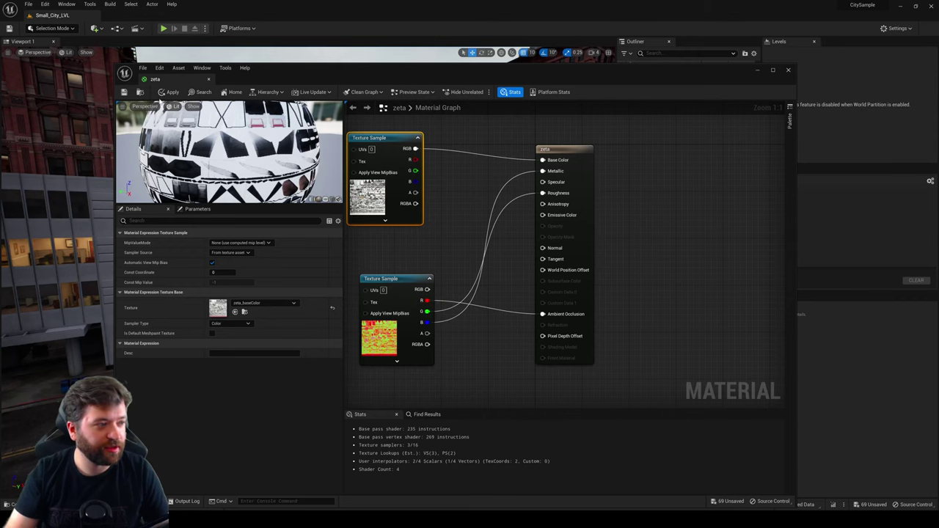
Step: Create a Materials folder inside SkeletalMesh and move the zeta material into it
key("ctrl+space")
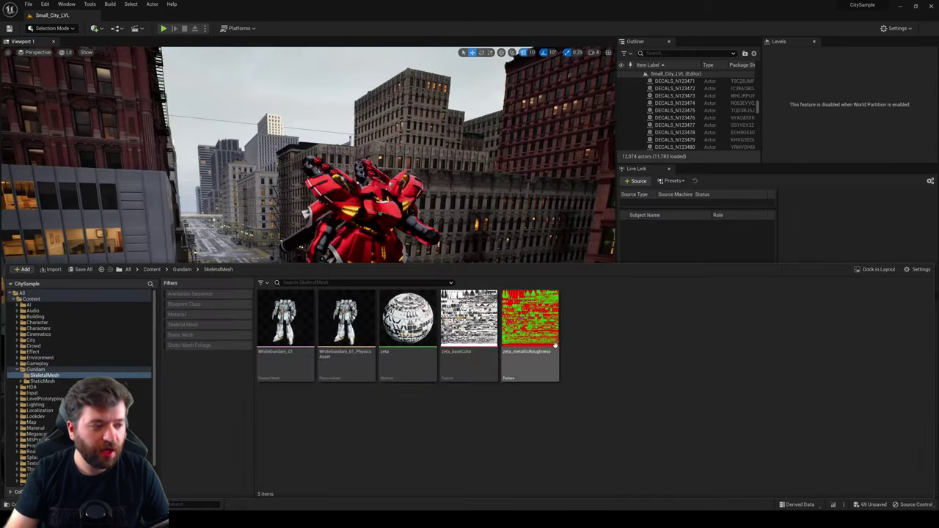
right_click(445, 445)
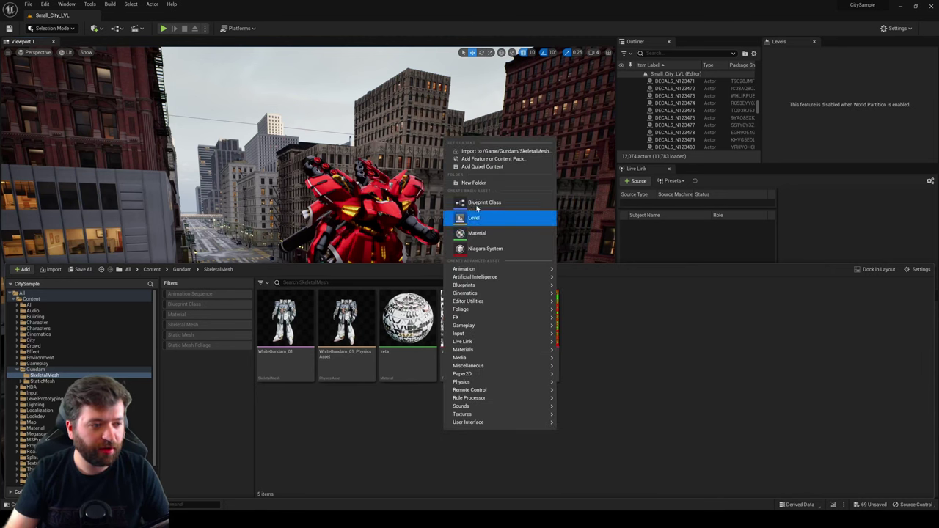
left_click(473, 183)
type("M")
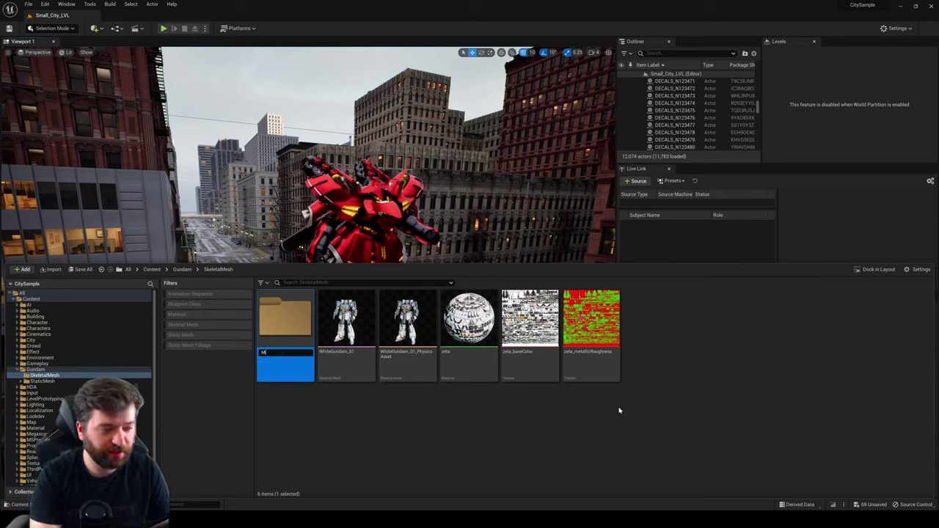
type("aterial")
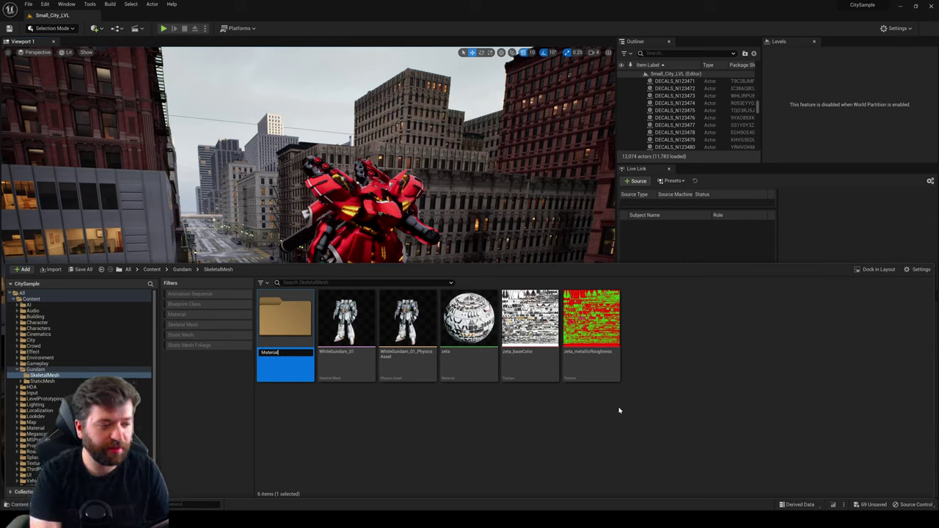
type("s")
key("Return")
left_click_drag(470, 323, 297, 332)
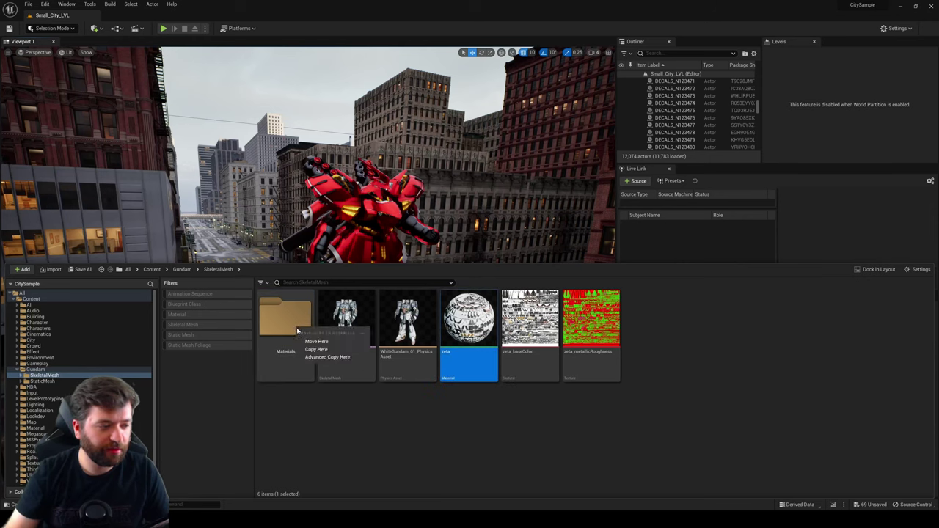
left_click(314, 341)
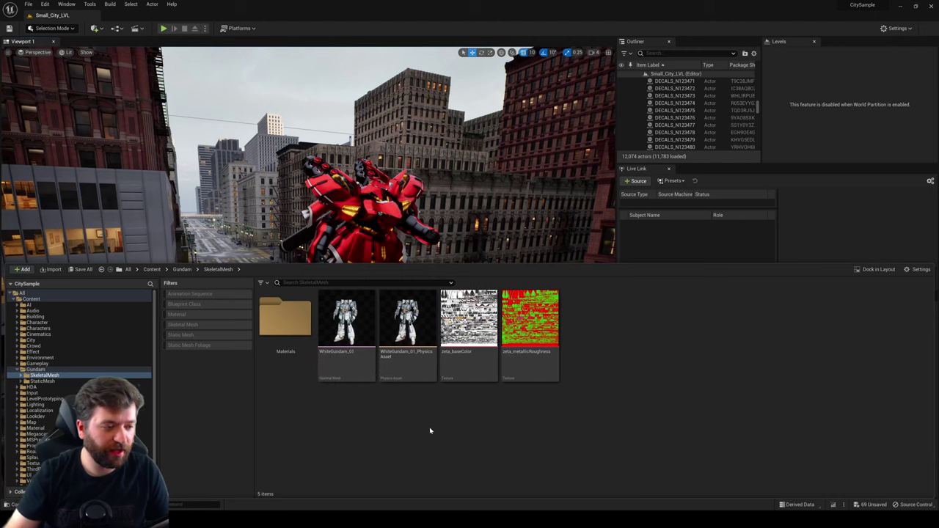
Step: Create a Textures folder inside SkeletalMesh and move zeta_baseColor and zeta_metallicRoughness into it
key("ctrl+shift+n")
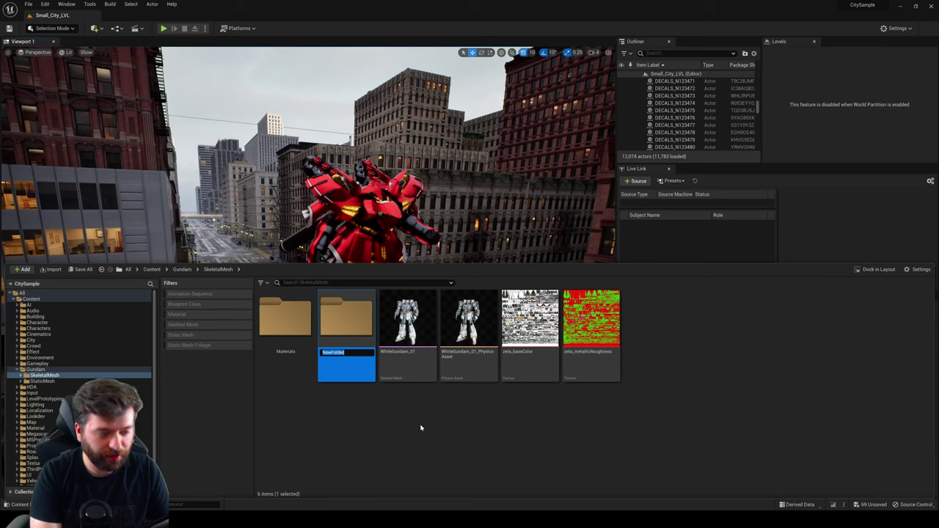
type("Textures")
key("Return")
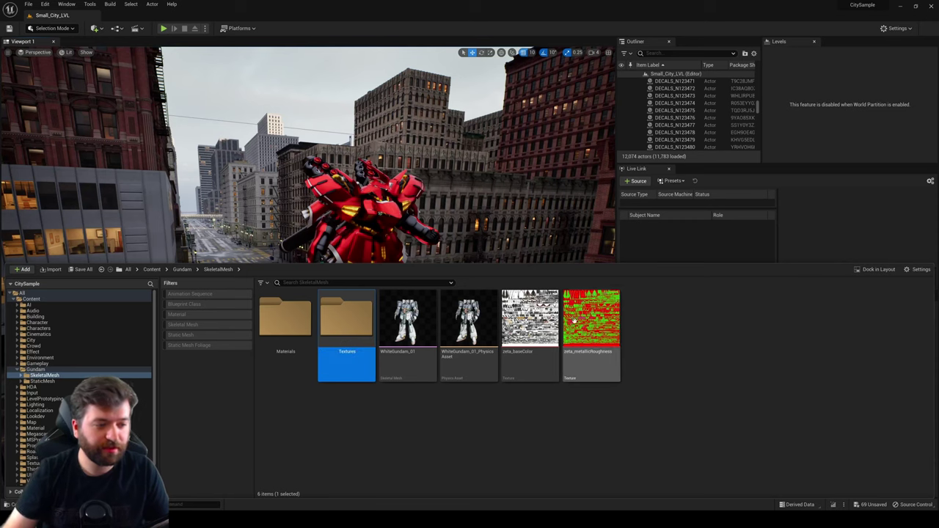
left_click(550, 317)
left_click(595, 314, "shift")
left_click_drag(552, 314, 359, 317)
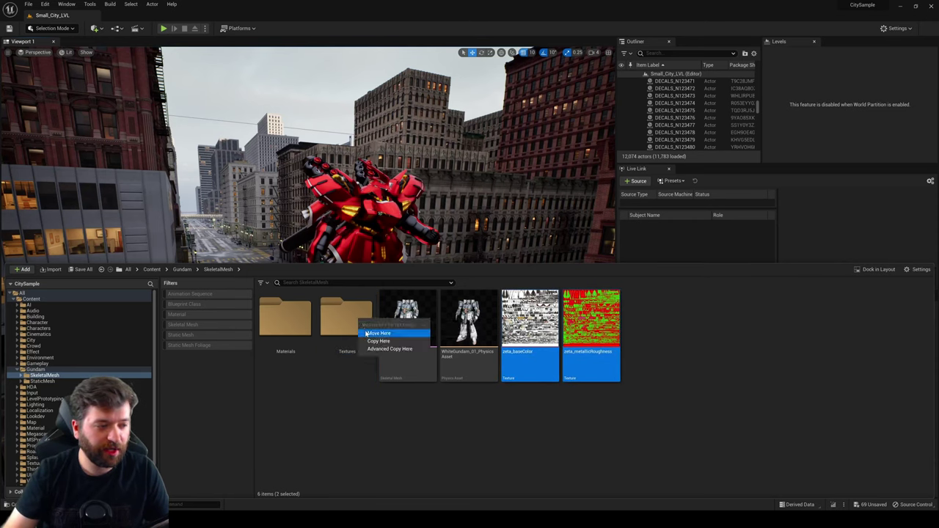
left_click(364, 330)
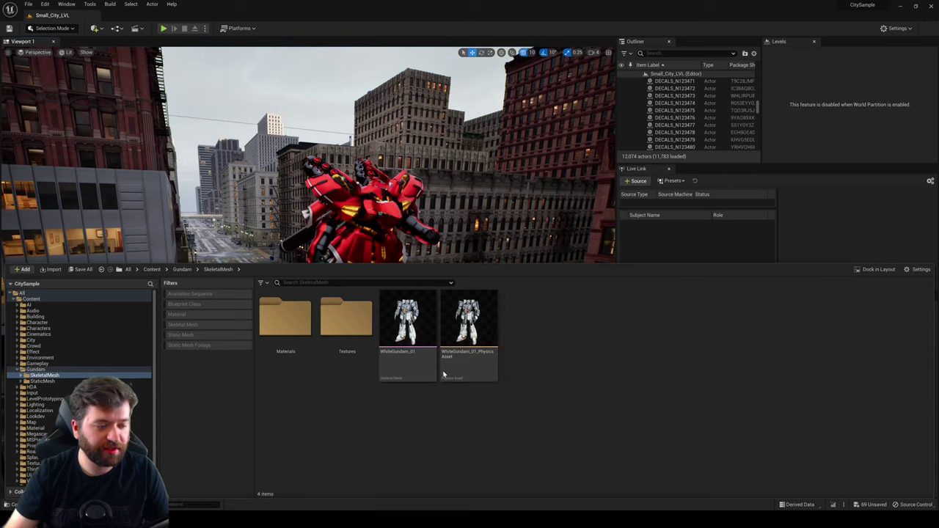
Step: Check the asset details of the WhiteGundam_01 skeletal mesh and its physics asset
left_click(414, 355)
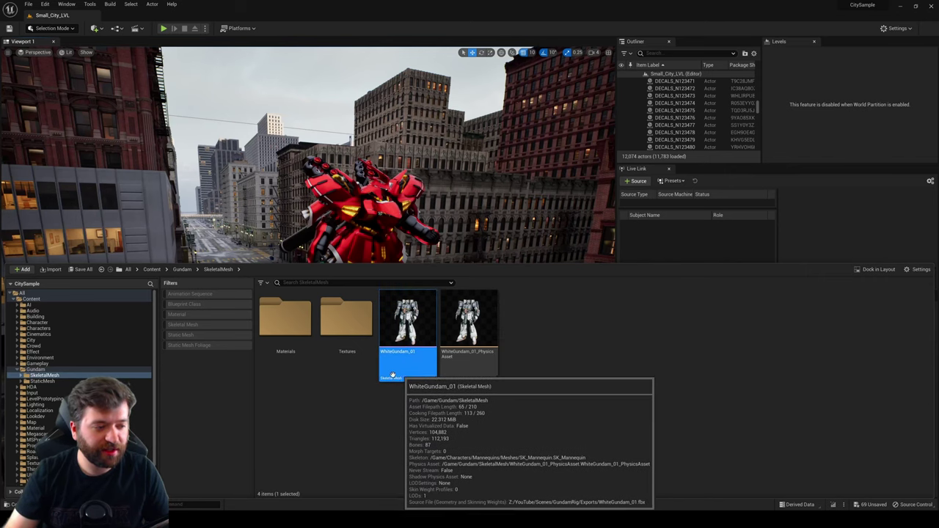
left_click(489, 375)
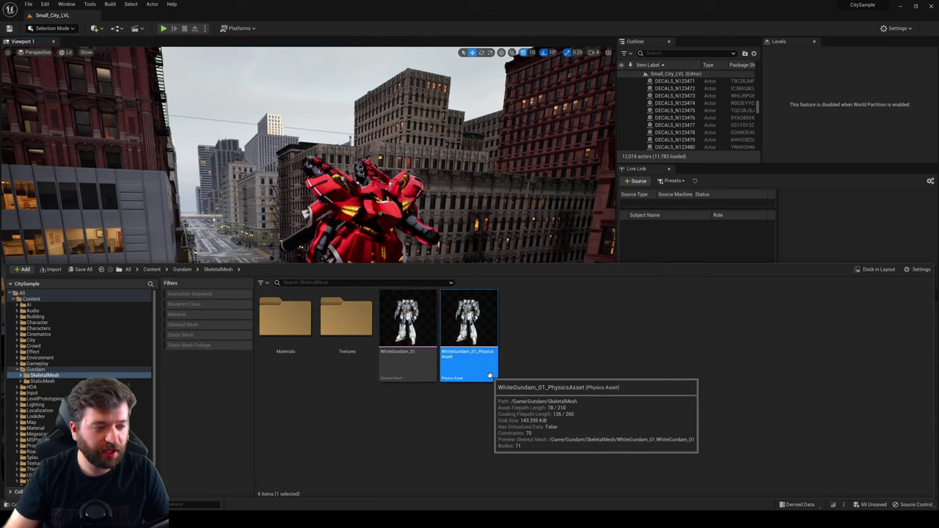
left_click(519, 375)
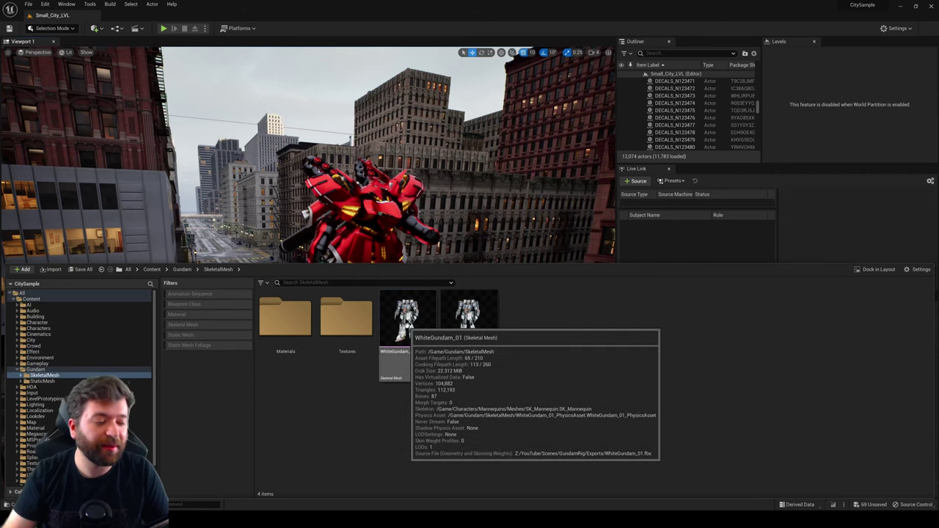
Step: Open WhiteGundam_01 and examine the SK_Mannequin bone hierarchy and its SKM_Quinn_Simple preview mesh, closing both mannequin assets
double_click(406, 328)
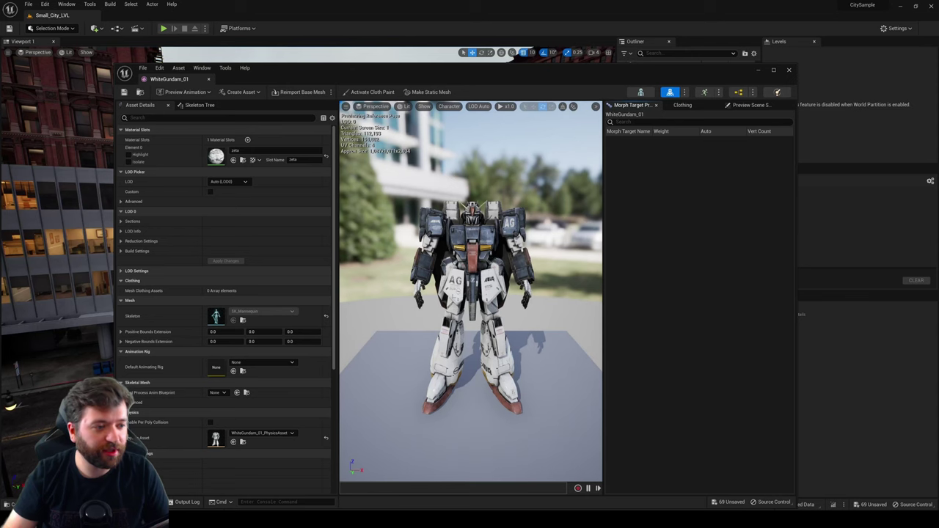
left_click(638, 94)
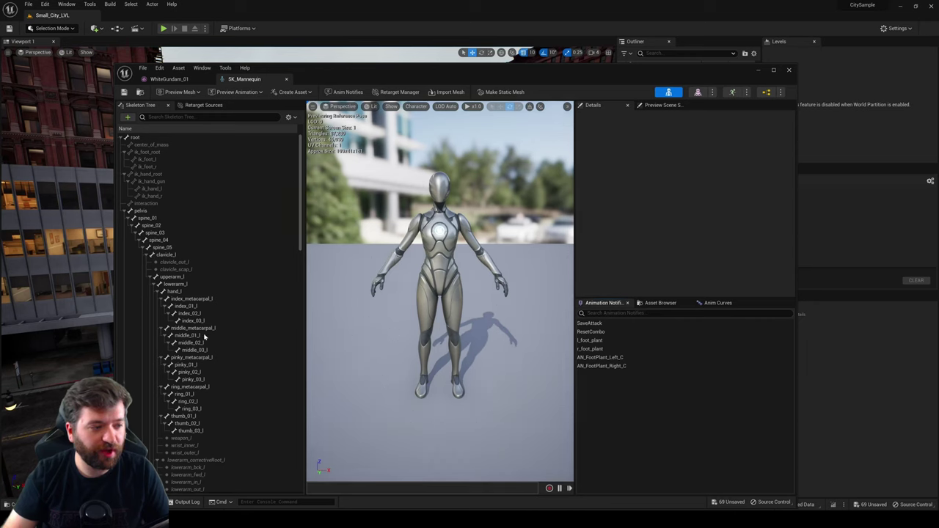
scroll(201, 334, "down", 10)
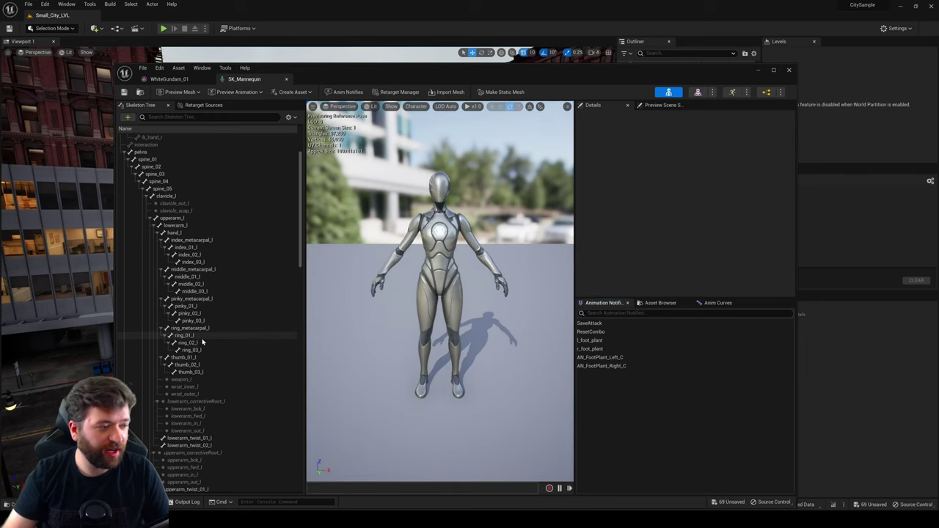
left_click_drag(301, 226, 297, 121)
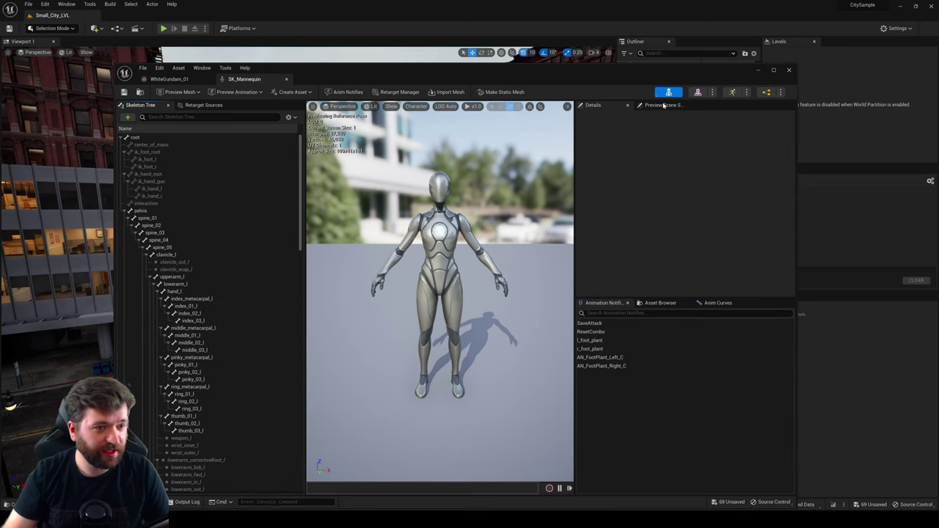
left_click(695, 93)
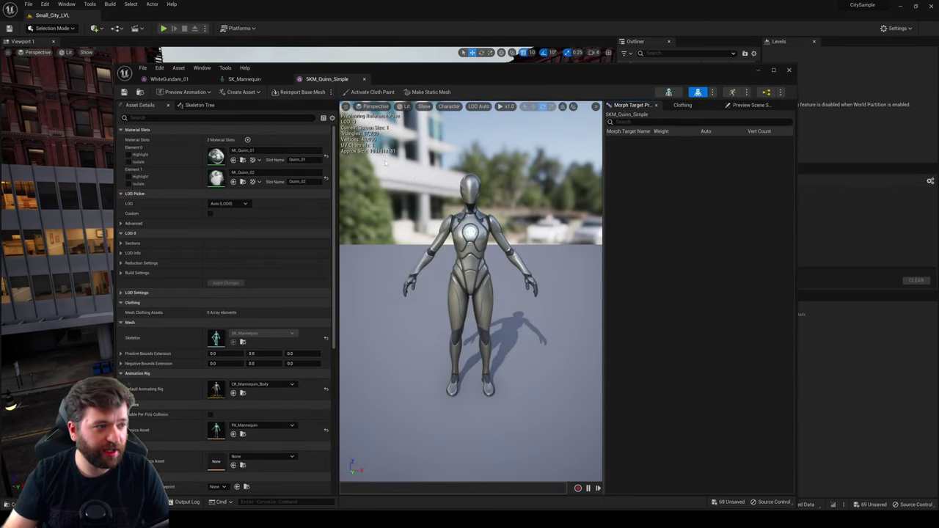
left_click(245, 79)
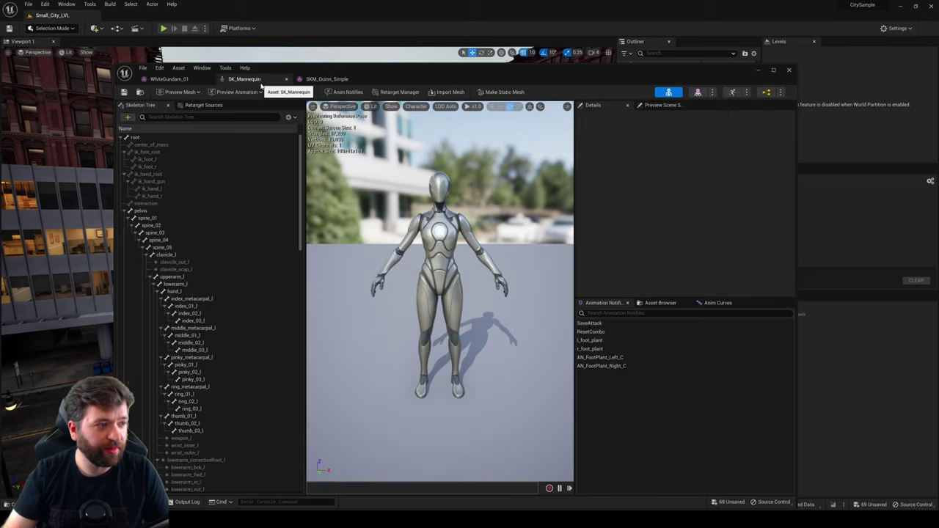
left_click(187, 79)
left_click(362, 79)
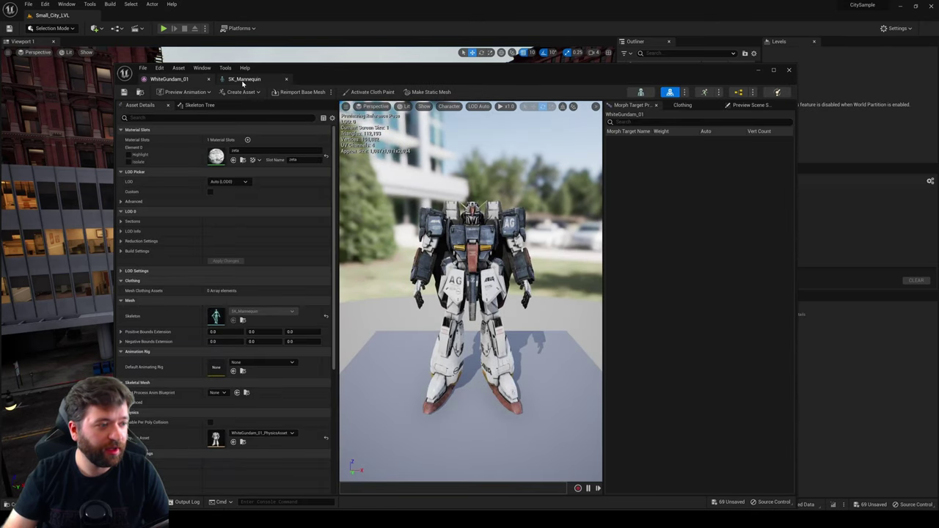
left_click(287, 79)
Step: Examine the bone hierarchy of WhiteGundam_01 in its skeleton tree
left_click(196, 105)
scroll(256, 306, "down", 10)
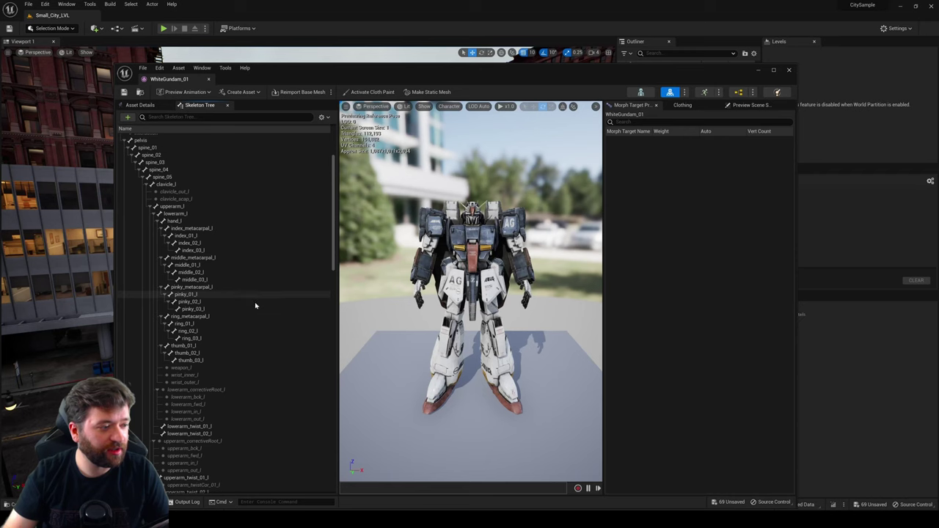
left_click_drag(334, 202, 330, 148)
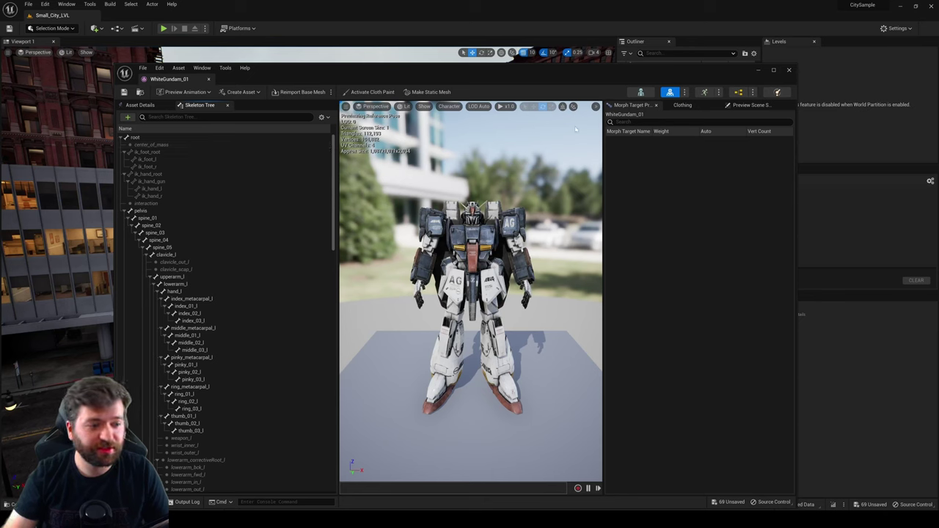
Step: Inspect the textured WhiteGundam_01 model up close from the front and side, and close its mesh editor
mouse_move(576, 129)
right_mouse_down()
mouse_move(531, 129)
mouse_move(572, 136)
mouse_move(573, 113)
right_mouse_up()
key("w")
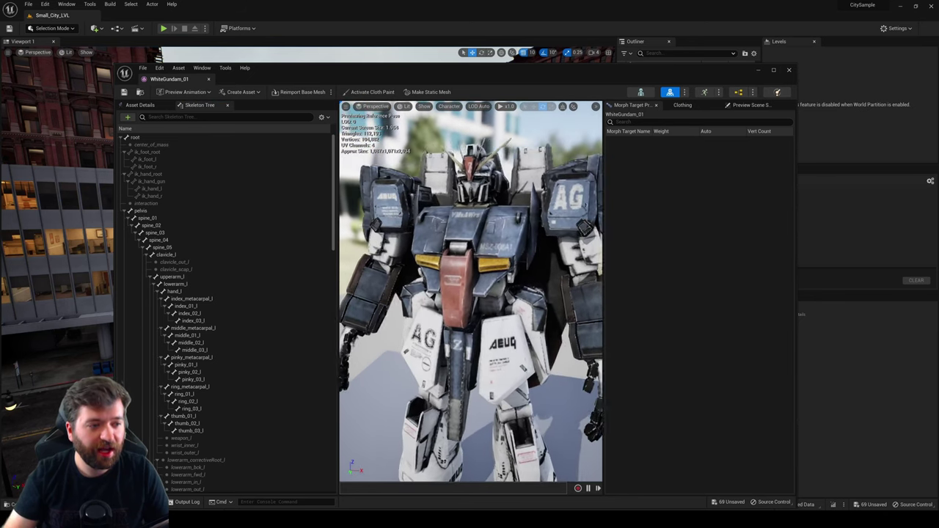
scroll(528, 151, "down", 10)
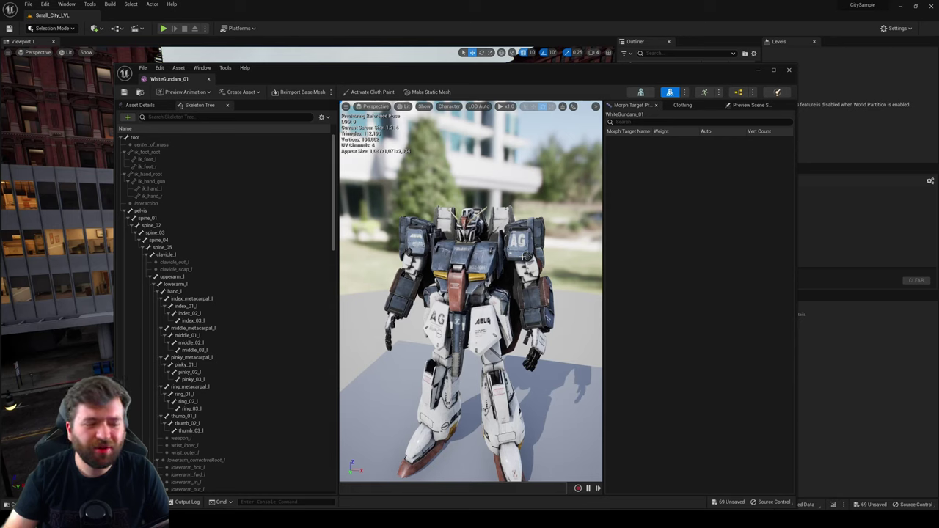
key("w")
right_click_drag(527, 151, 587, 150)
key("a")
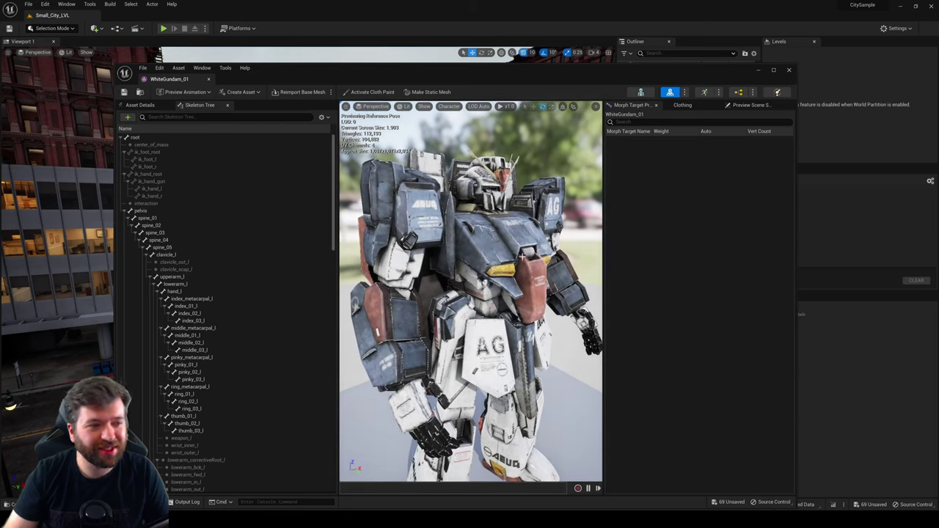
scroll(517, 255, "down", 3)
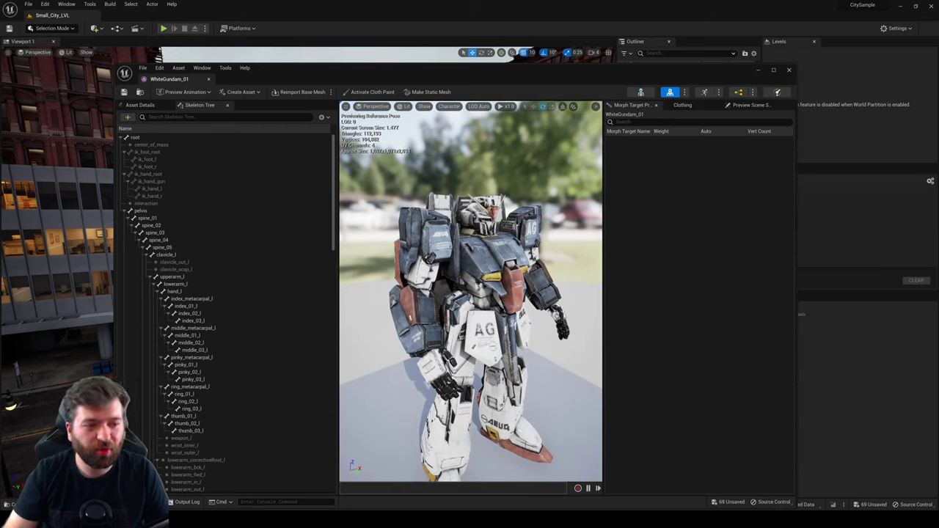
left_click(789, 71)
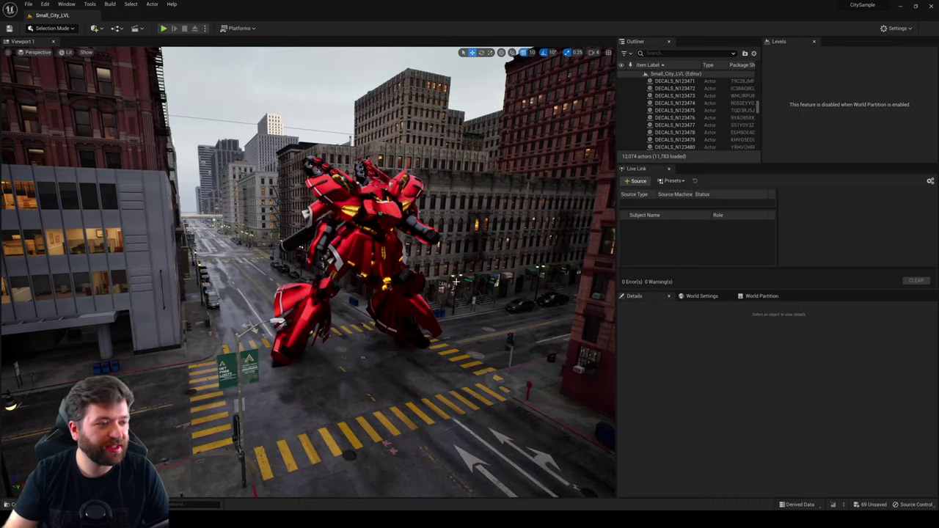
Step: Place the WhiteGundam_01 skeletal mesh in the city level, on the street next to the red Gundam
key("ctrl+space")
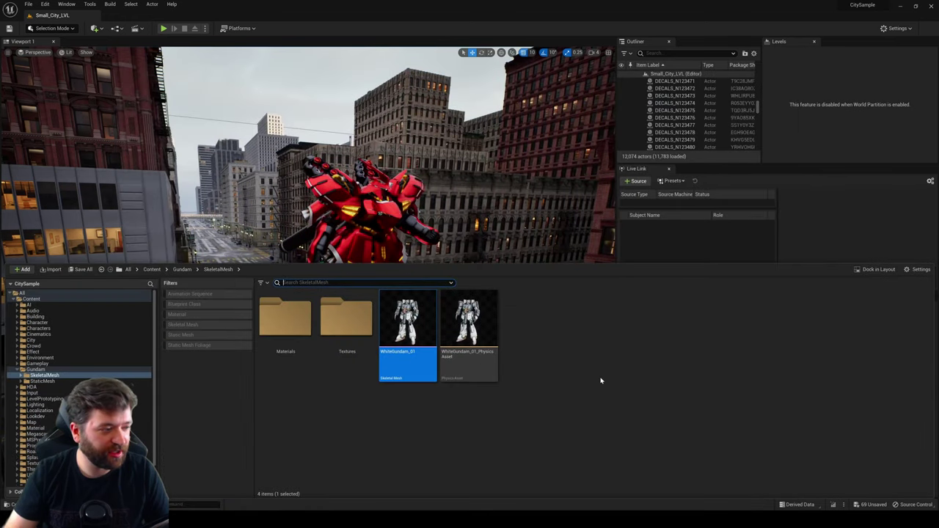
left_click_drag(405, 334, 413, 432)
right_click_drag(407, 376, 458, 282)
key("Escape")
key("a")
key("w")
left_click_drag(442, 255, 218, 180, "alt")
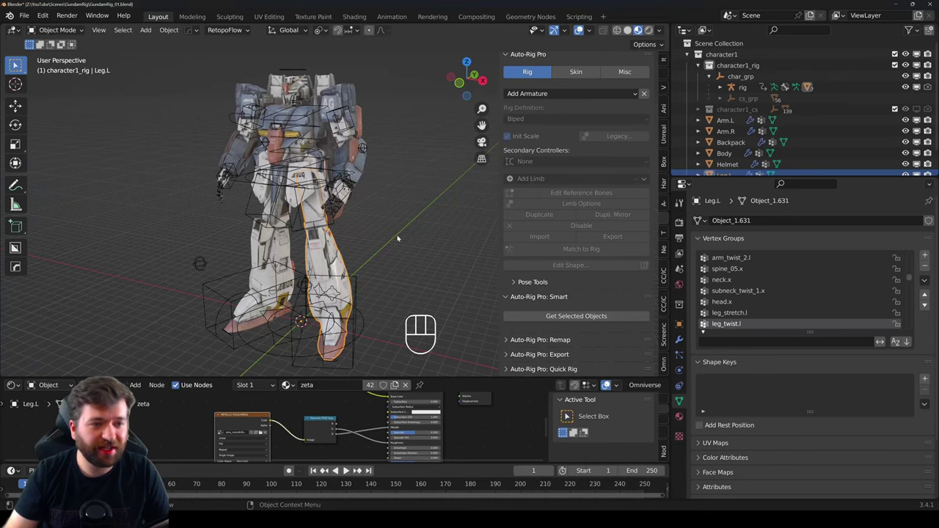
Step: In Blender, collapse the character1 collection in the outliner and deselect the Leg.L mesh
left_click(687, 55)
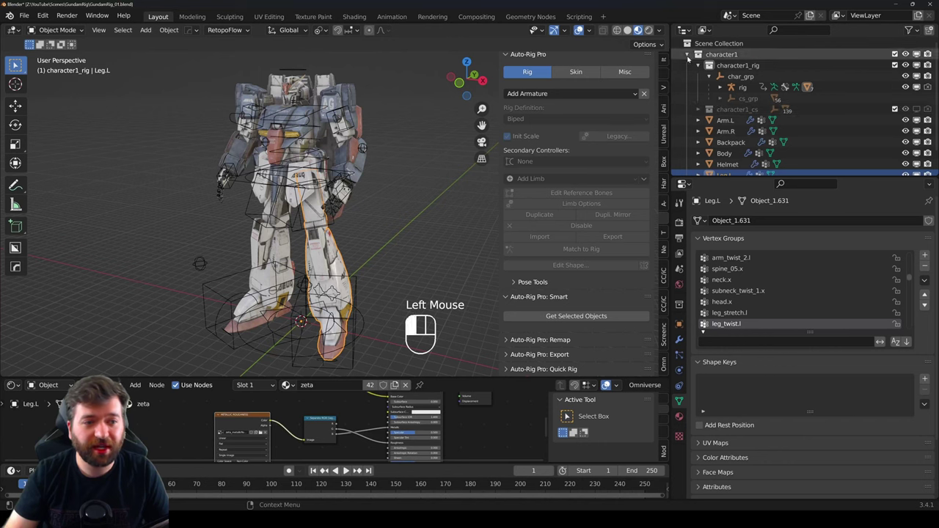
scroll(396, 198, "down", 2)
middle_click_drag(387, 196, 396, 197)
left_click(348, 214)
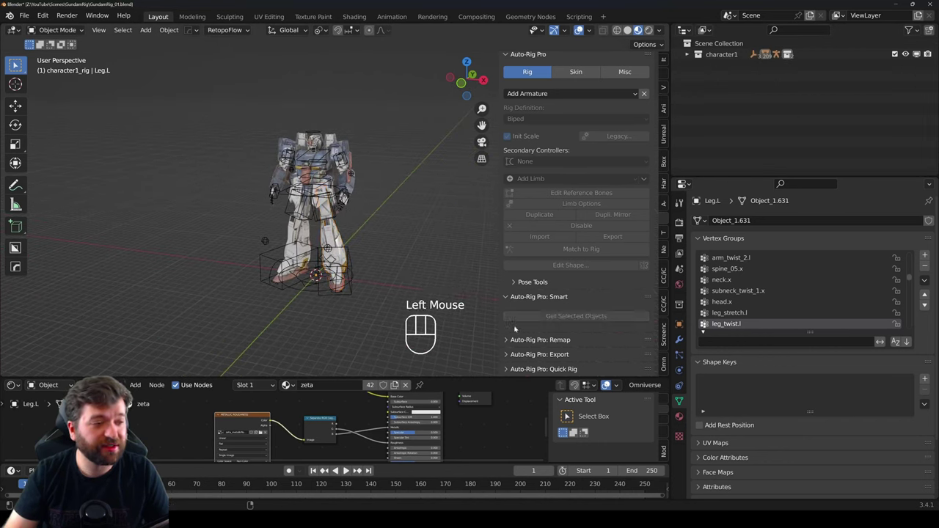
middle_click_drag(407, 299, 312, 112)
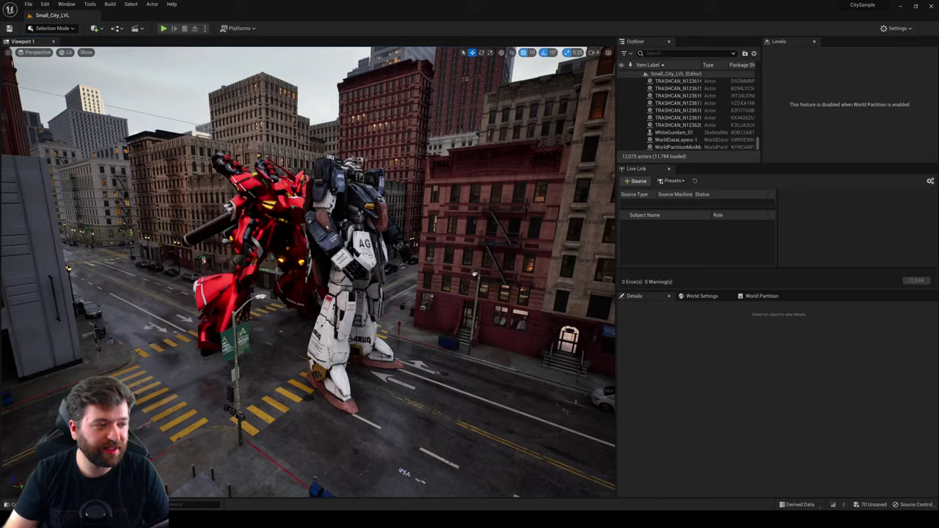
Step: Back in Unreal Engine, rotate the white Gundam to face the red one and move it farther along the street, away from the intersection
right_click_drag(308, 272, 257, 289)
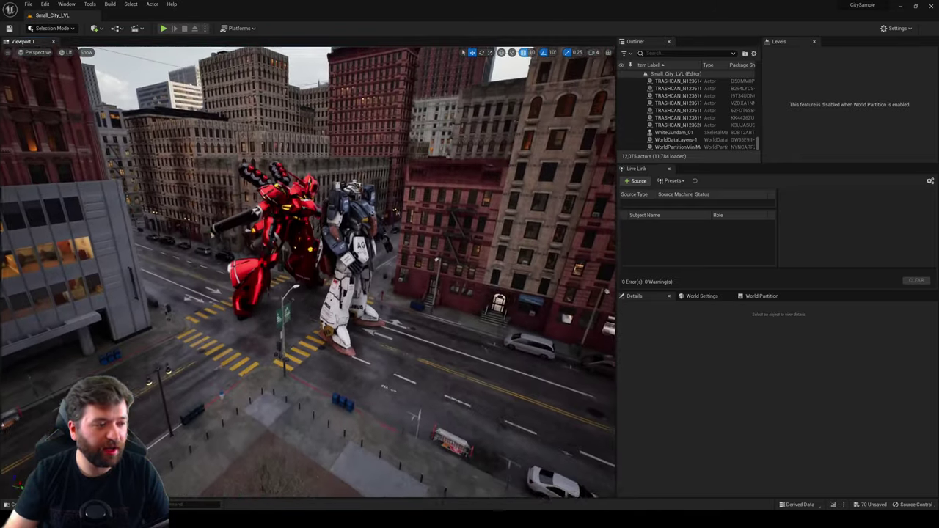
left_click(351, 251)
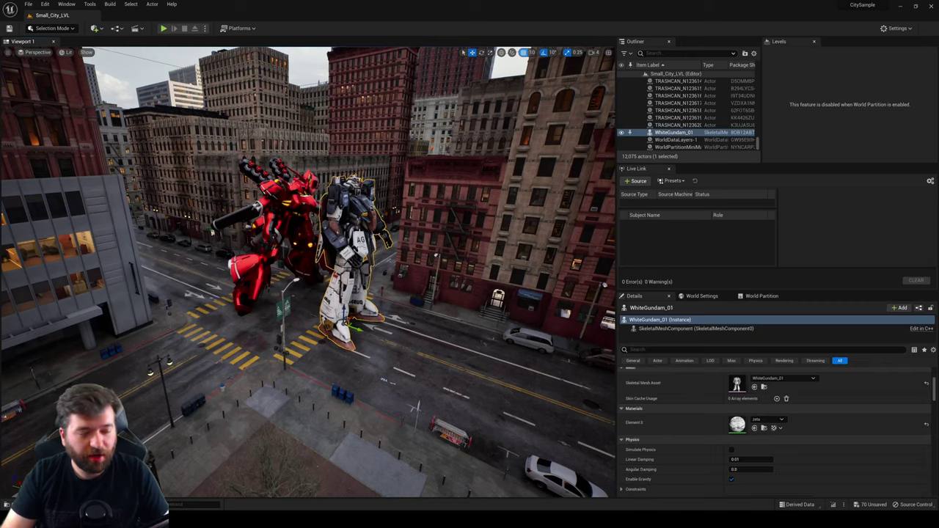
key("e")
left_click_drag(365, 336, 512, 385)
key("w")
right_click_drag(512, 385, 572, 378)
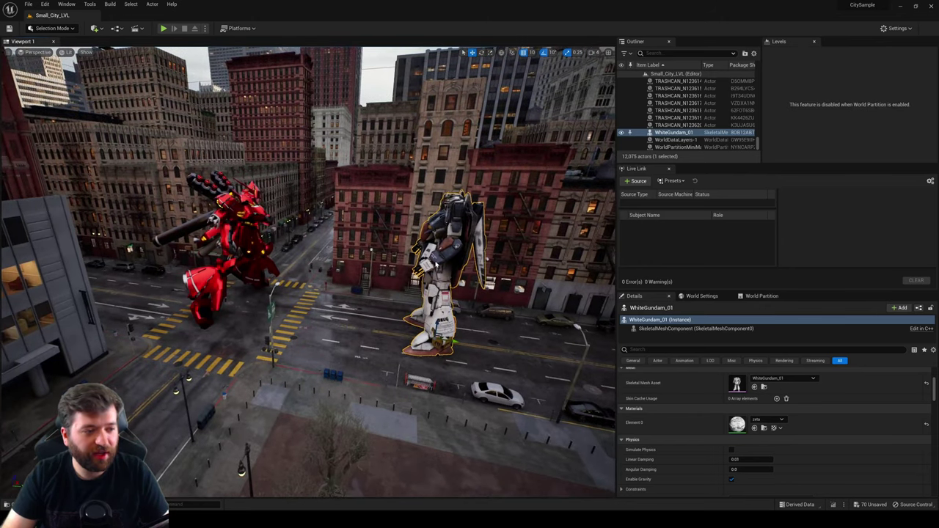
key("Escape")
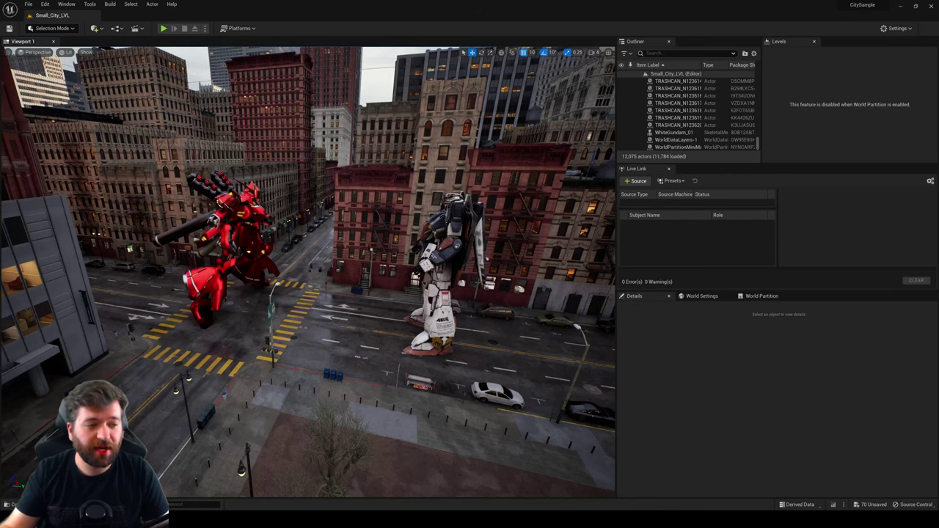
Step: Look over the two Gundams facing each other on the street from several angles
right_click_drag(412, 279, 440, 285)
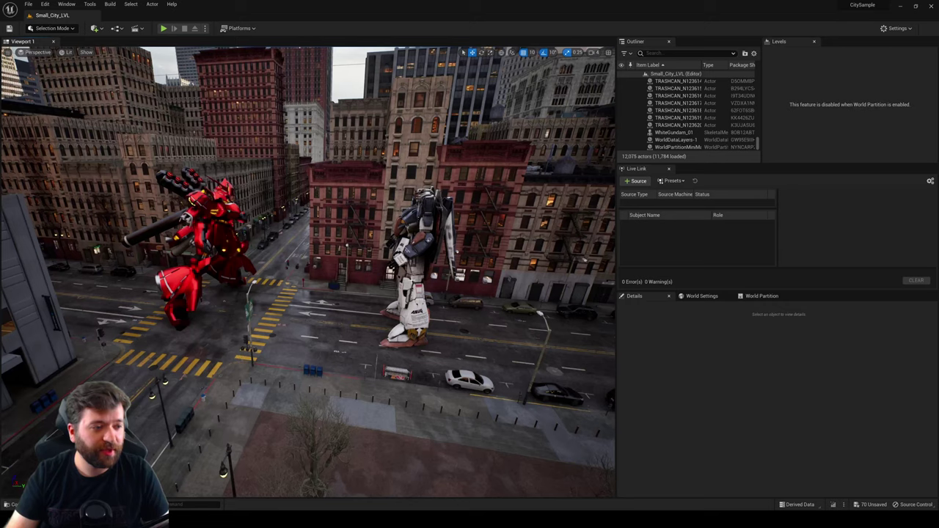
key("ctrl+space")
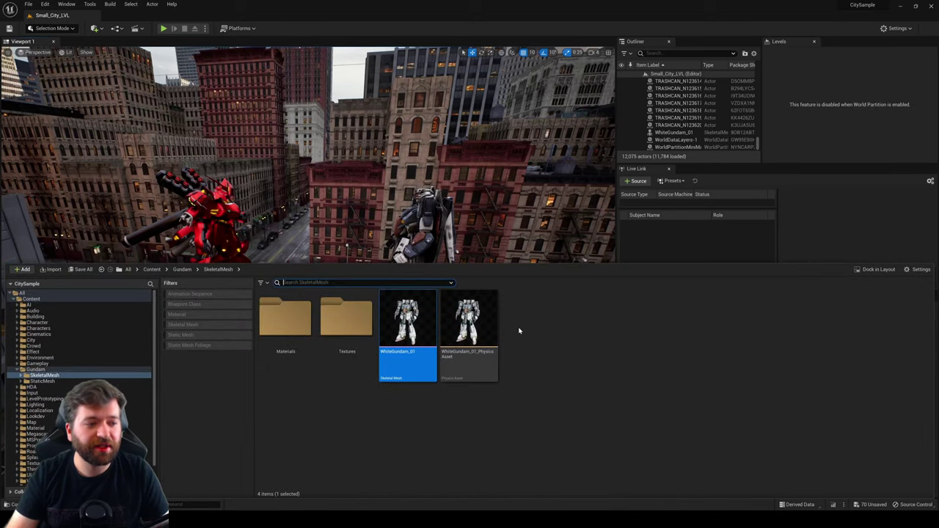
right_click_drag(412, 198, 398, 218)
key("s")
key("w")
right_click_drag(261, 219, 261, 219)
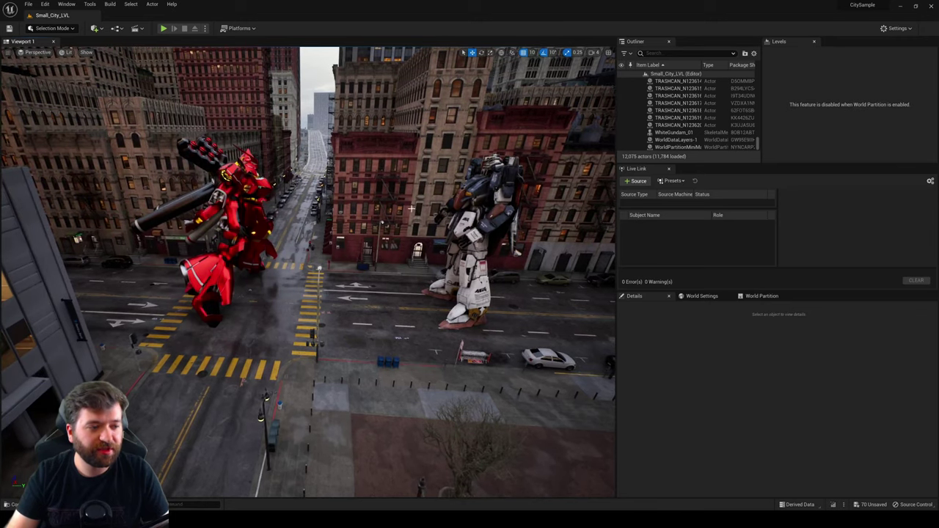
key("s")
key("d")
right_click_drag(379, 292, 379, 293)
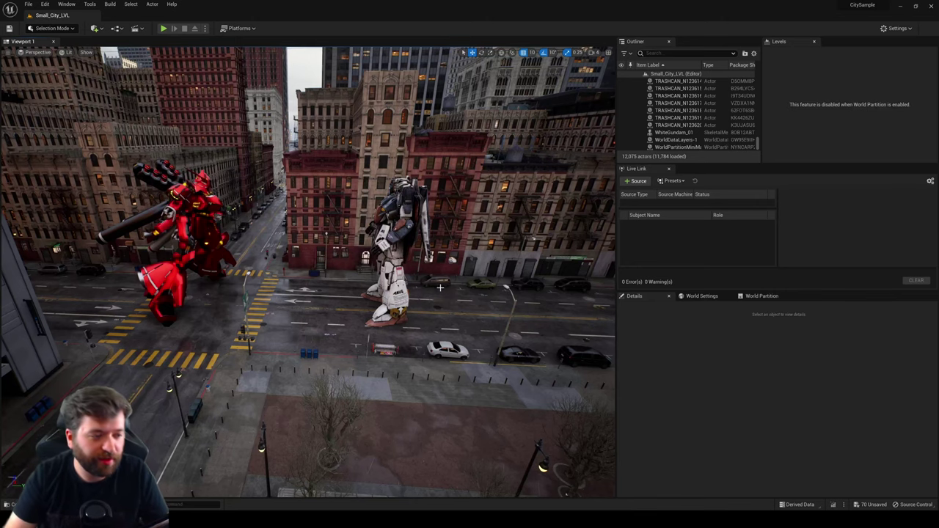
right_click_drag(441, 288, 393, 285)
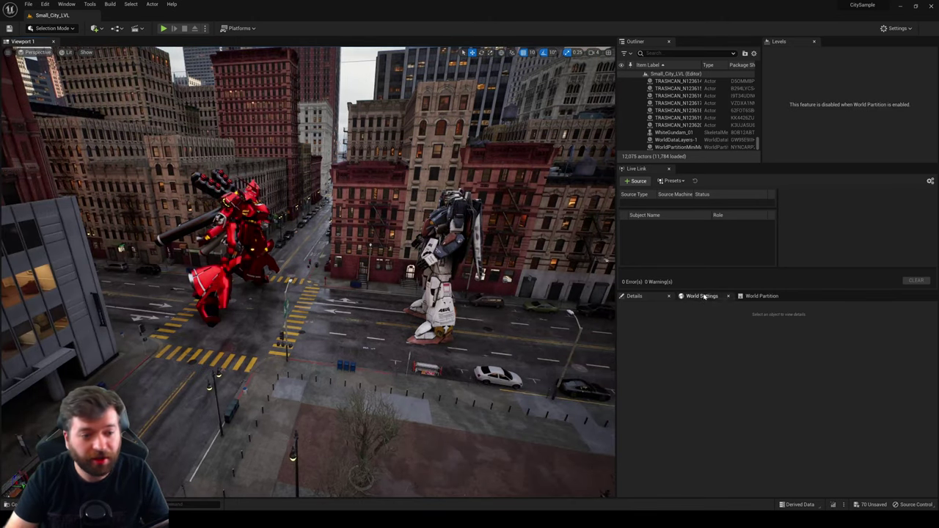
Step: Close the Live Link panel and show the World Settings with a wider value column
left_click(668, 169)
left_click(697, 218)
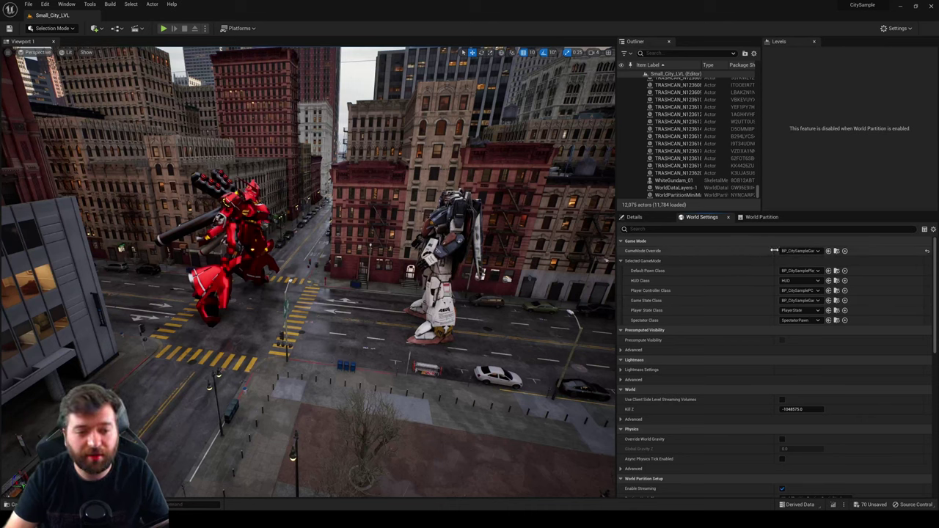
left_click_drag(774, 250, 740, 250)
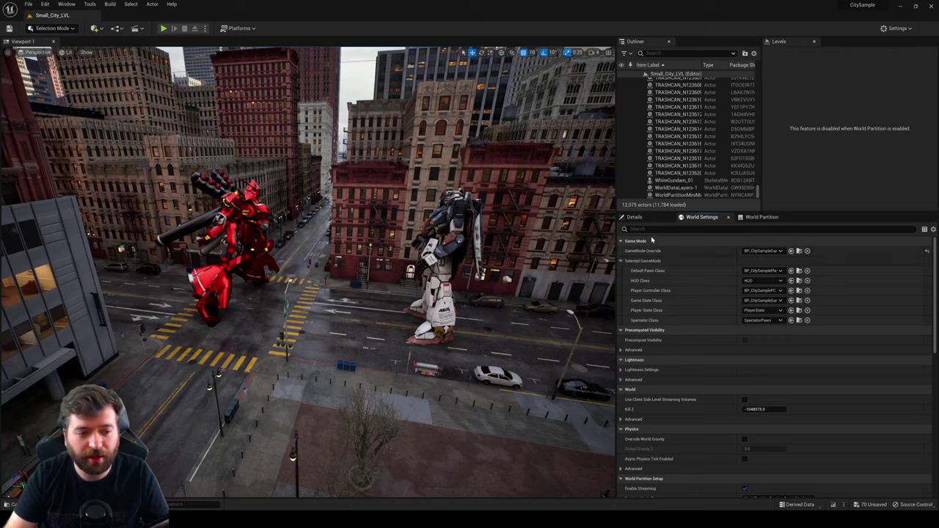
left_click(46, 4)
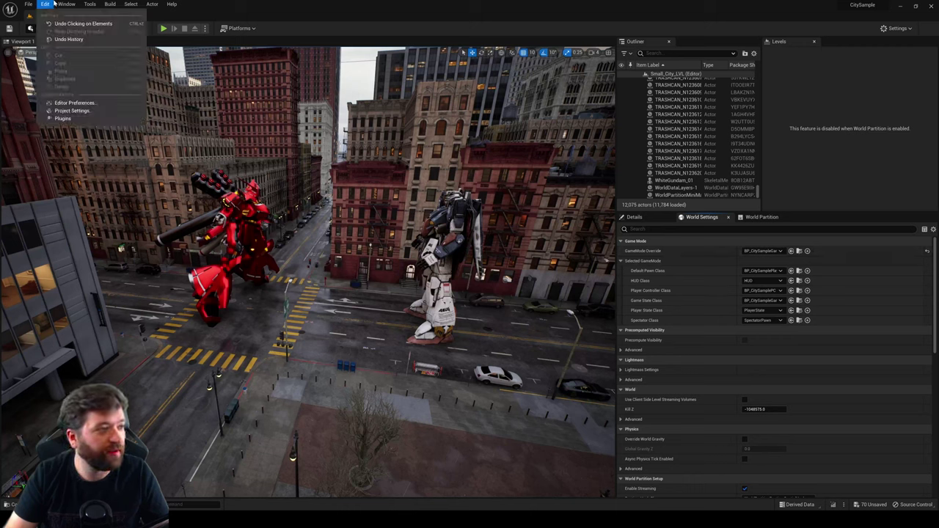
mouse_move(66, 4)
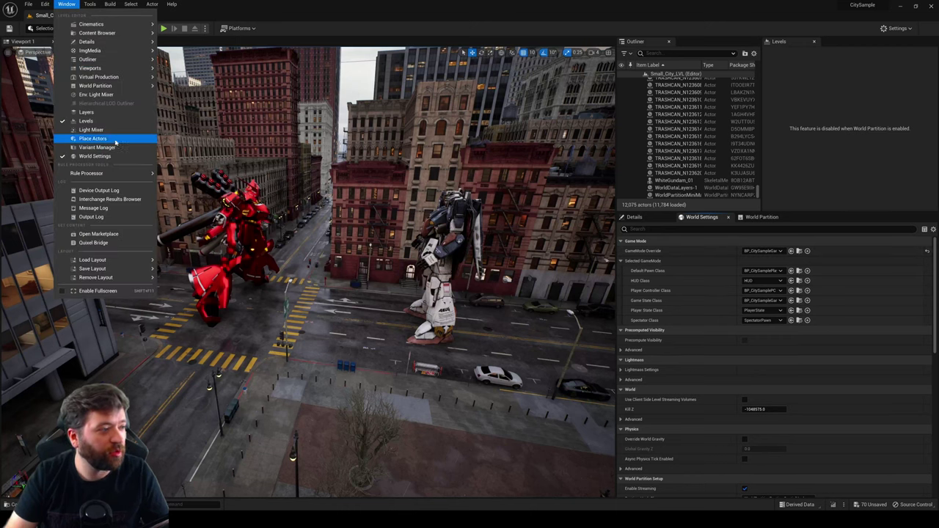
left_click(697, 263)
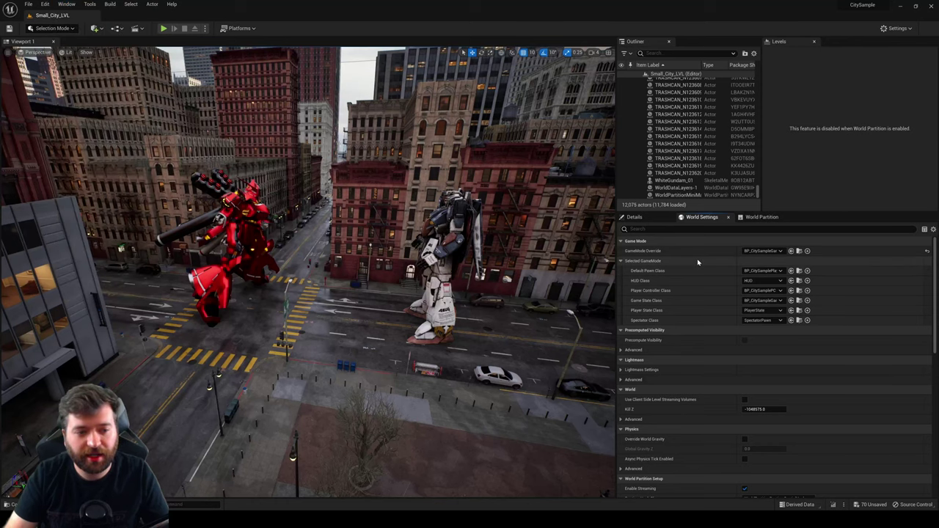
right_click_drag(696, 267, 698, 301)
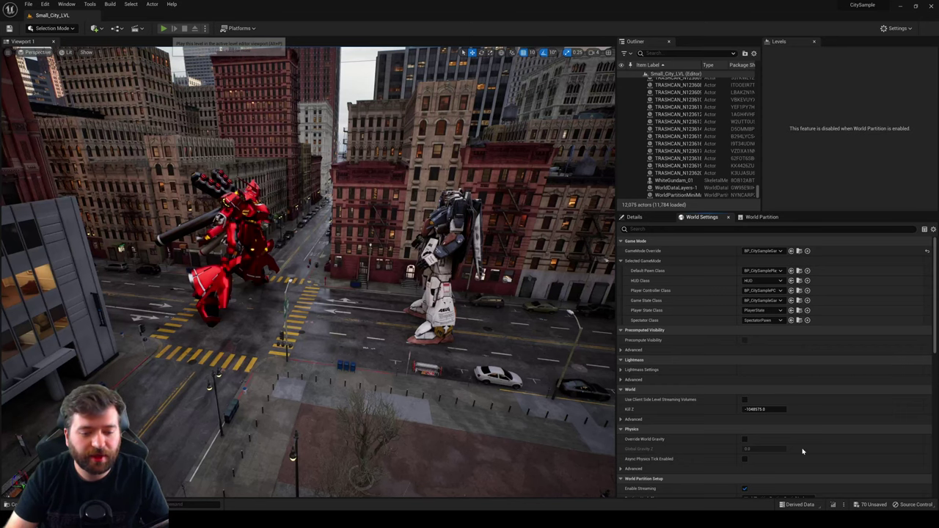
Step: Lower the system volume and start playing the level in the viewport
left_click(886, 519)
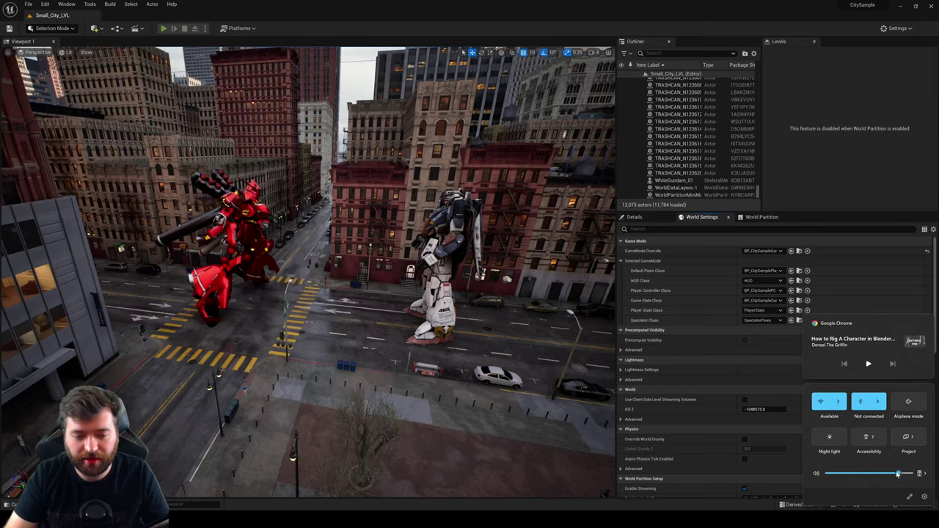
left_click_drag(897, 473, 862, 474)
left_click(378, 366)
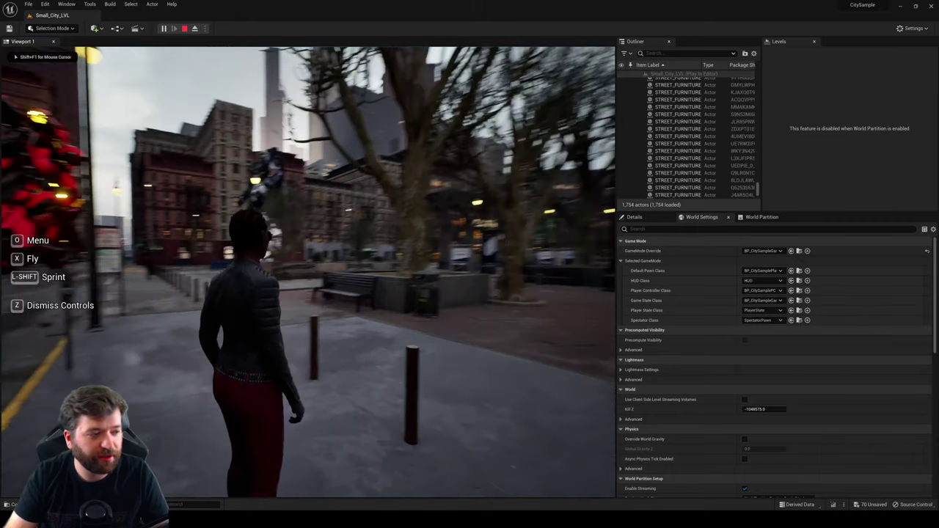
Step: Run the player character along the street to look at both Gundams from ground level, and stop playing
key("w")
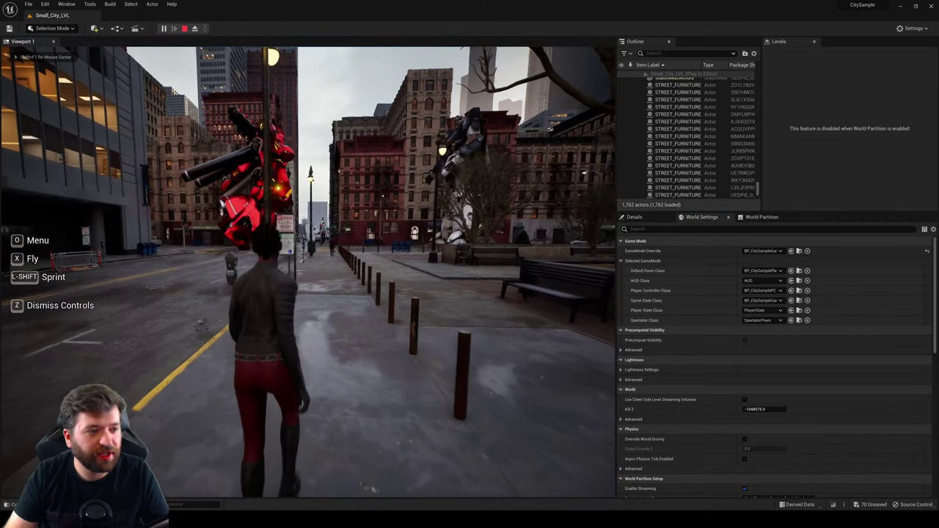
key("w")
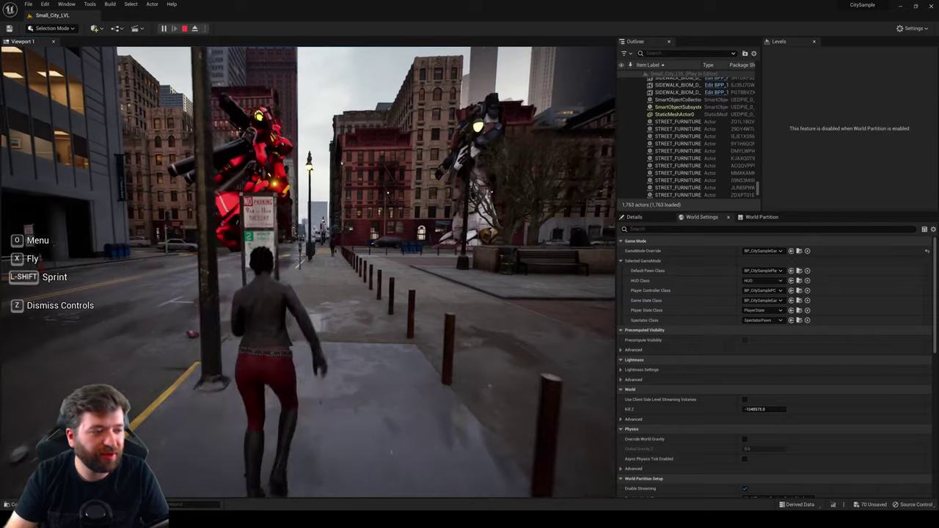
key("w")
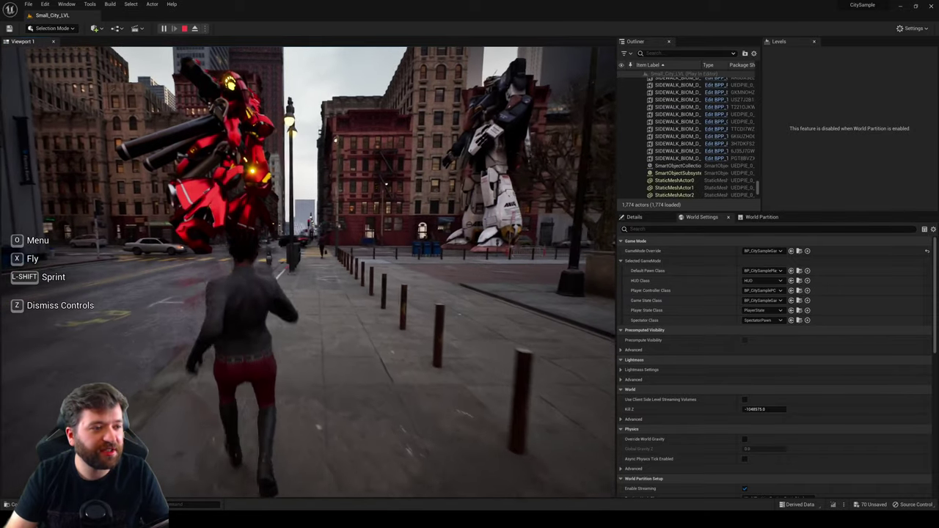
key("w")
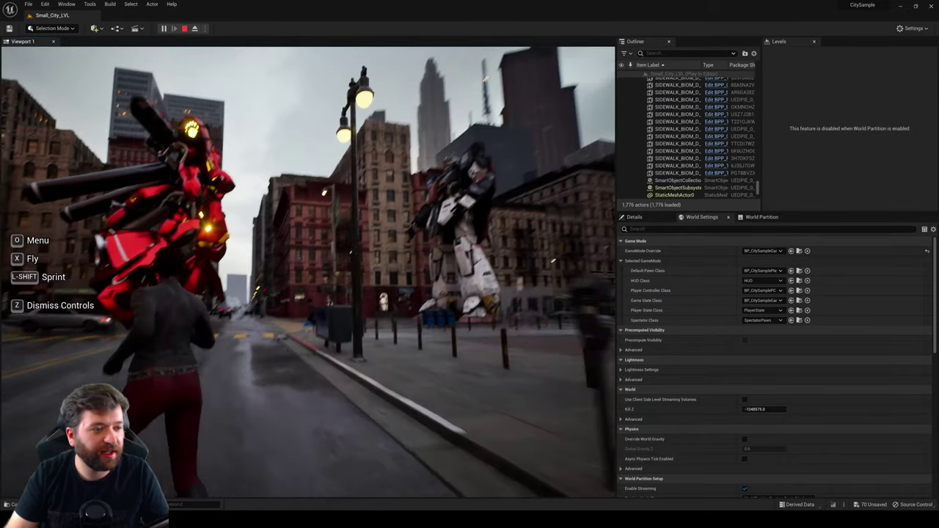
key("w")
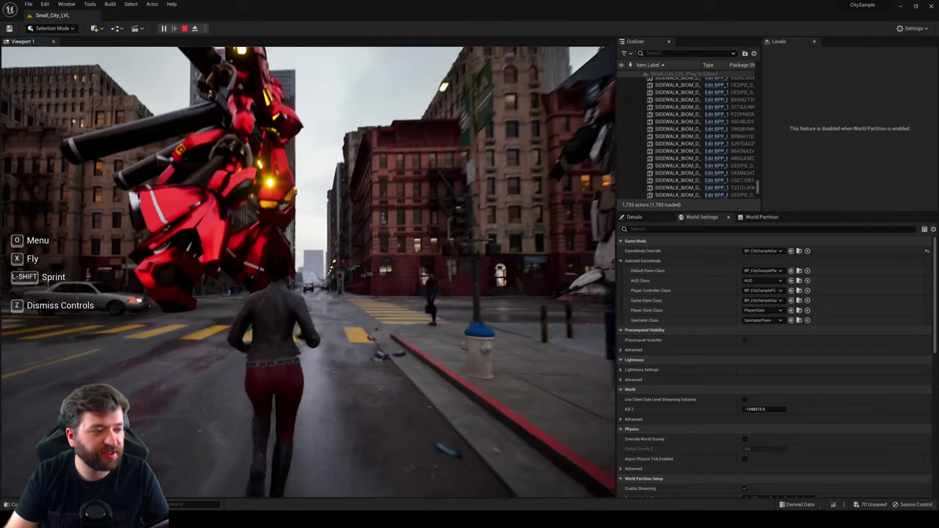
key("w")
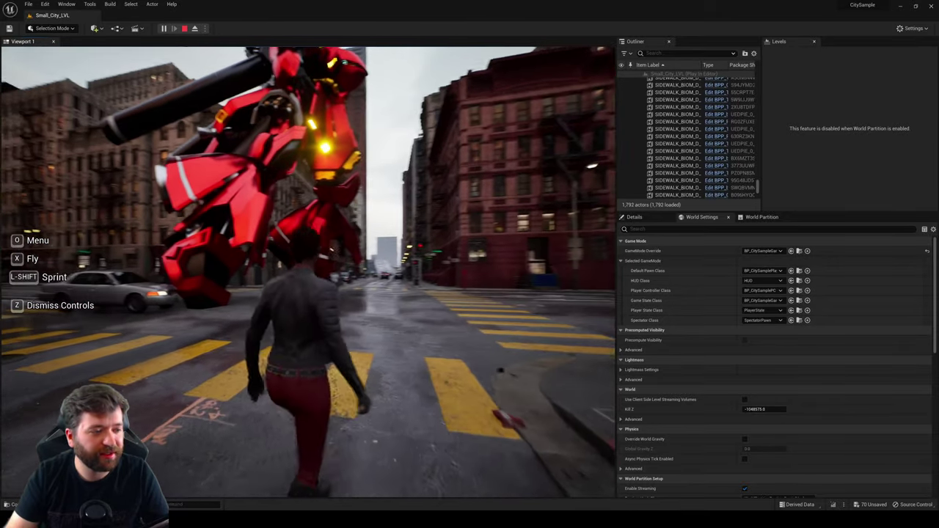
key("w")
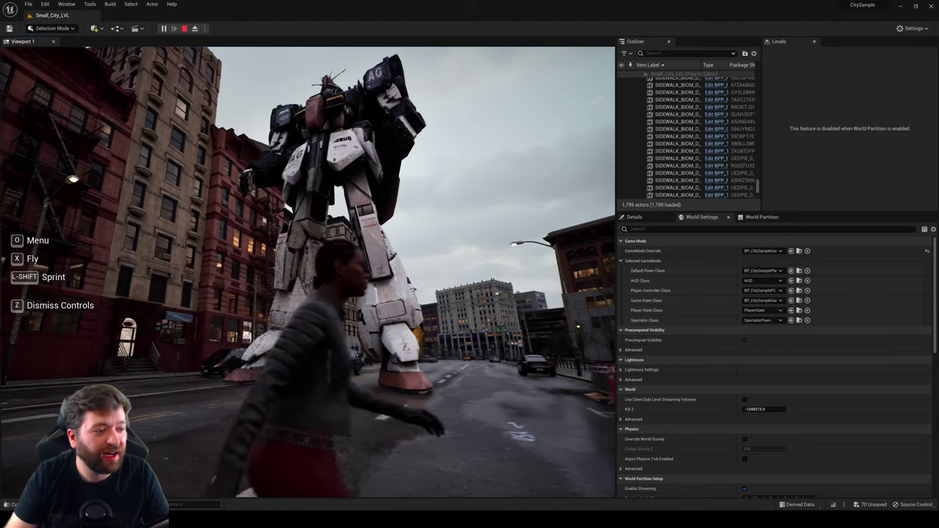
key("w")
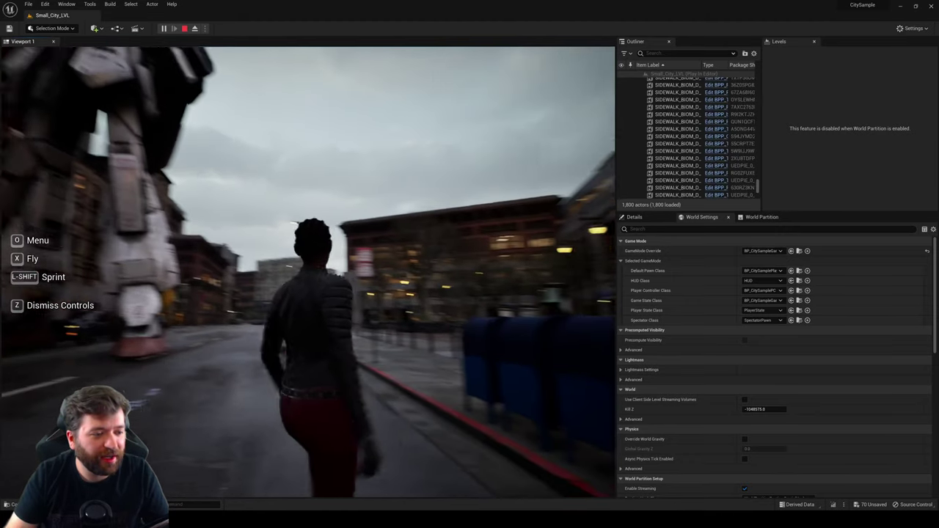
key("s")
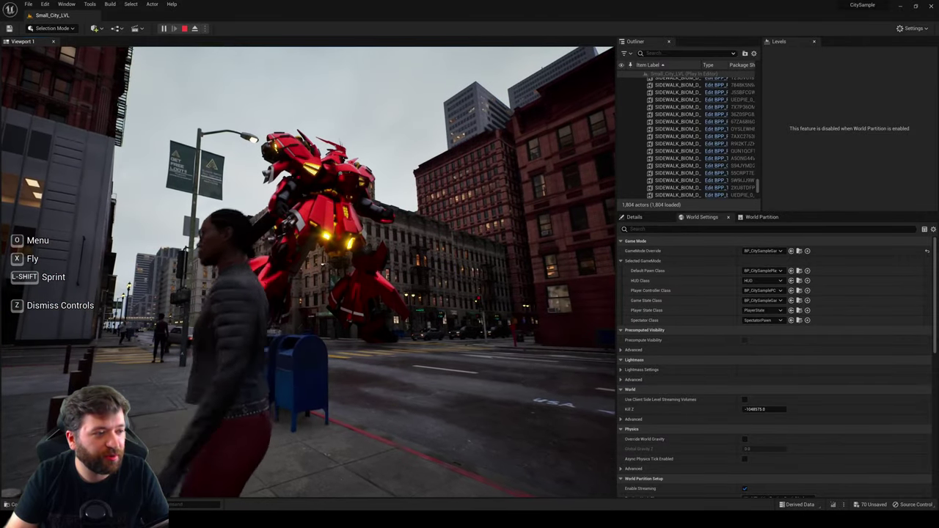
key("s")
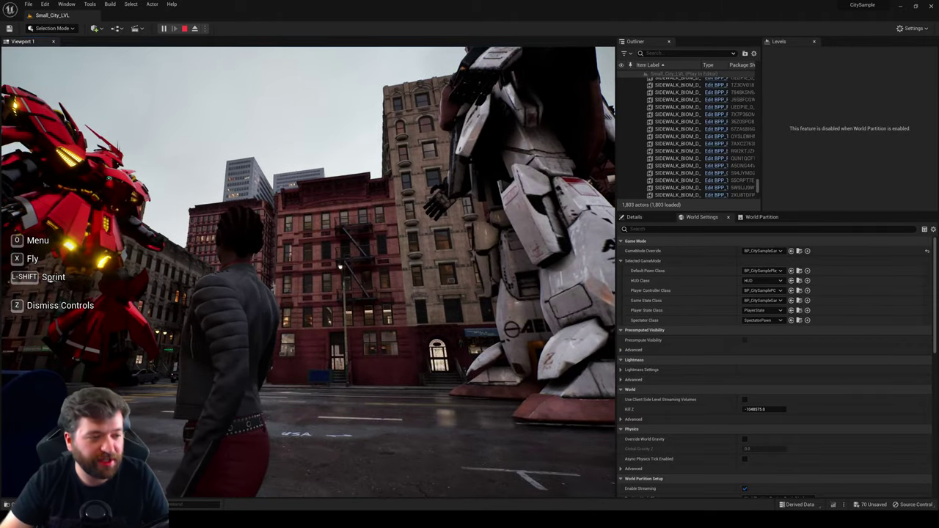
key("Escape")
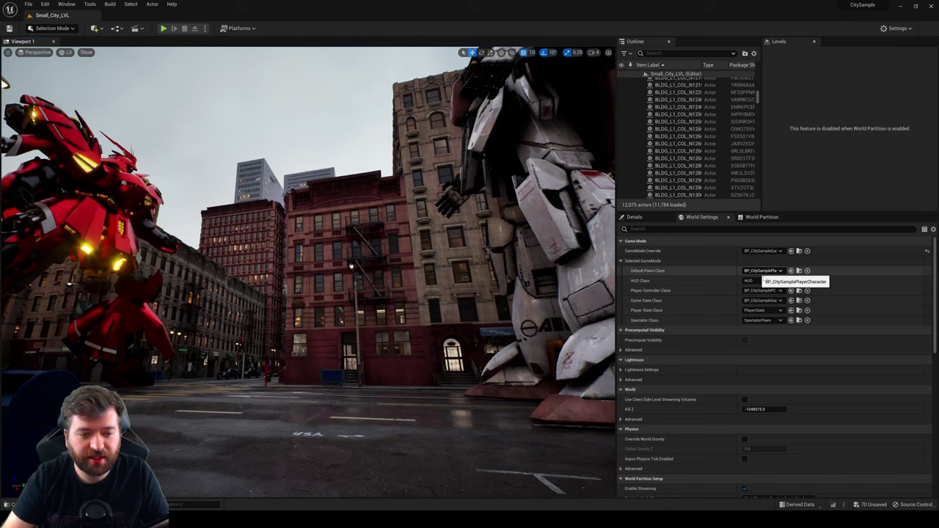
Step: Open the default pawn blueprint BP_CitySamplePlayerCharacter, inspect the character in its 3D preview, and close it
left_click(791, 270)
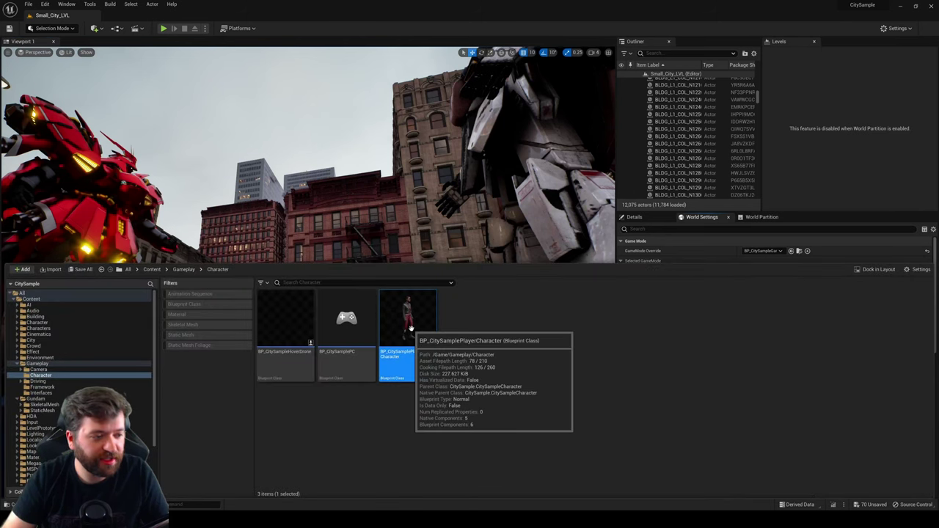
double_click(399, 345)
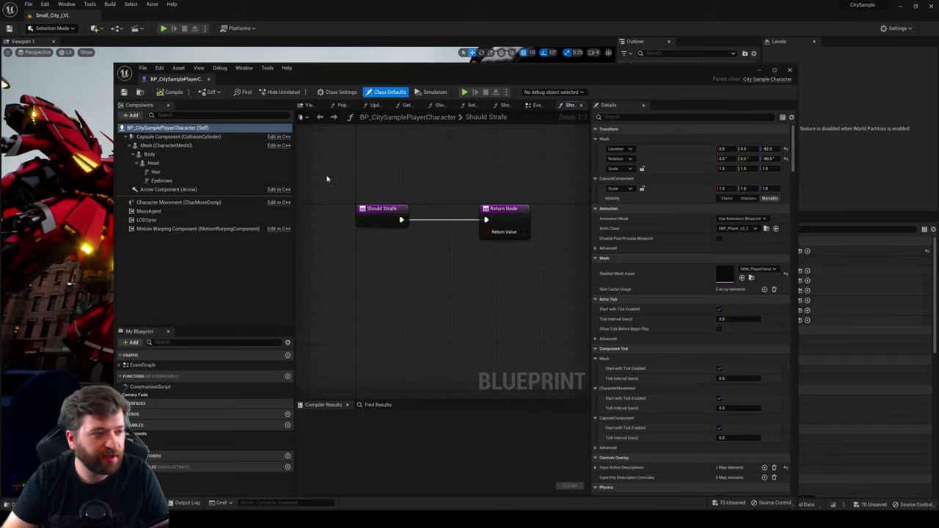
left_click(308, 105)
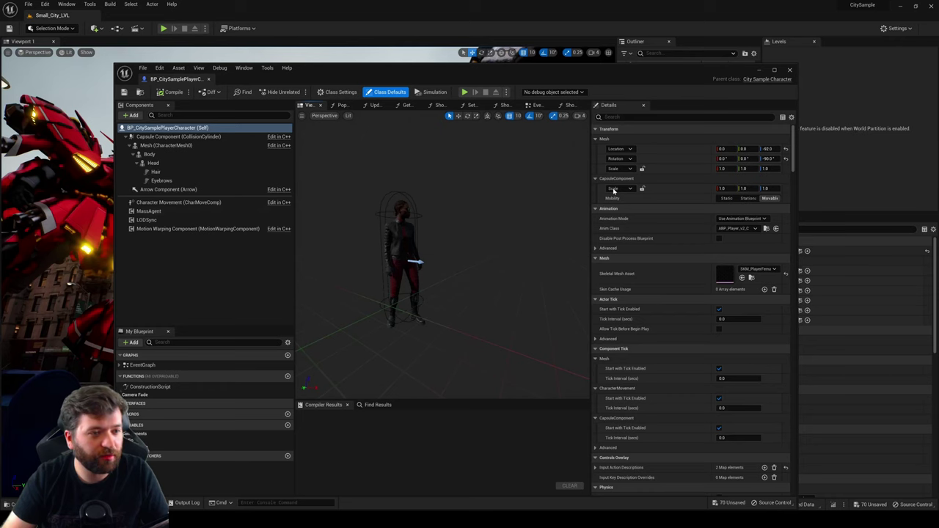
left_click(789, 71)
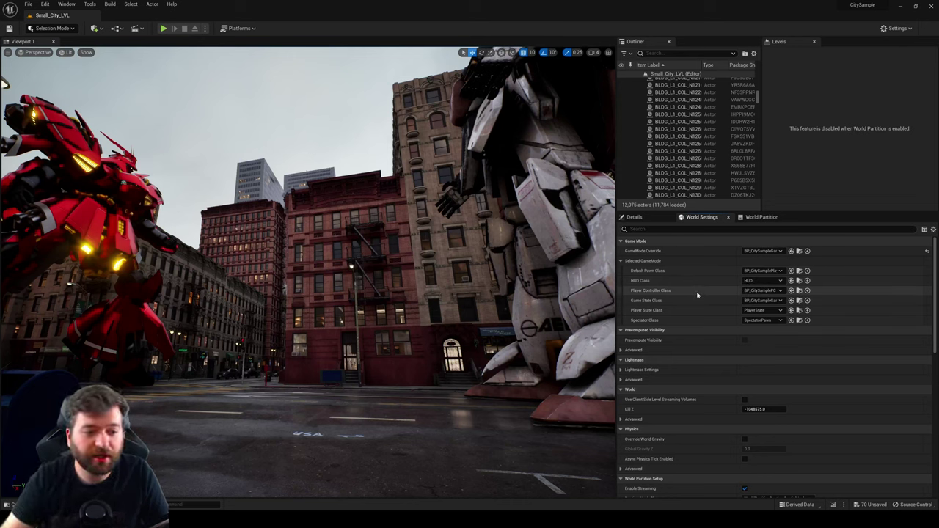
Step: Open the player controller blueprint BP_CitySamplePC, look over its event graph, and close it
left_click(799, 290)
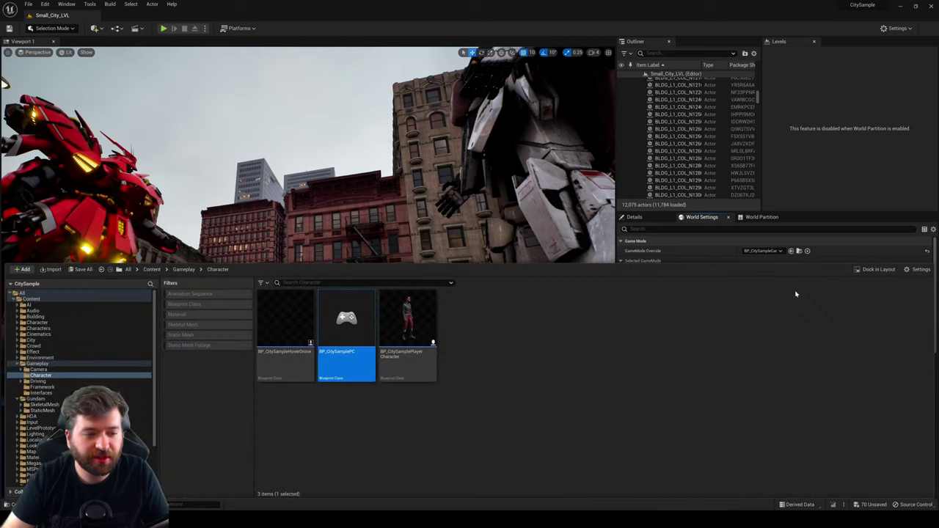
double_click(345, 323)
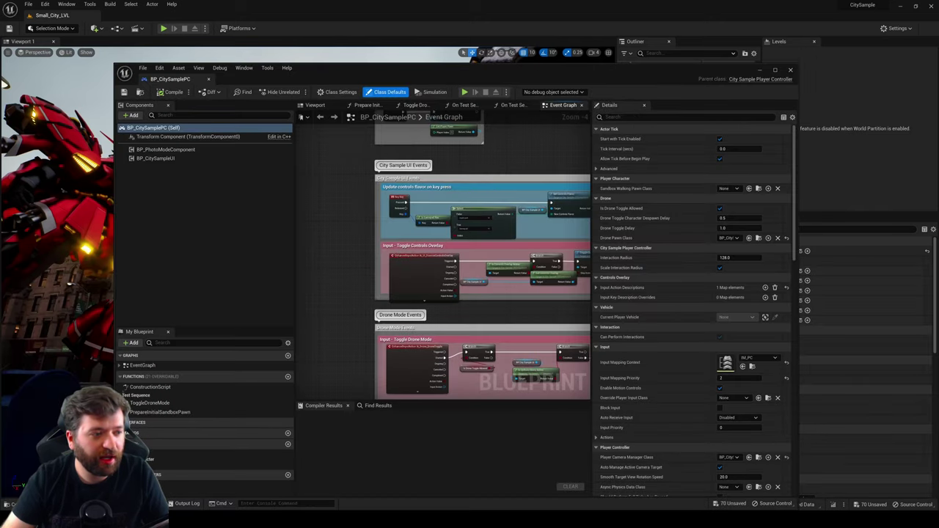
scroll(444, 286, "down", 2)
right_click_drag(444, 286, 423, 235)
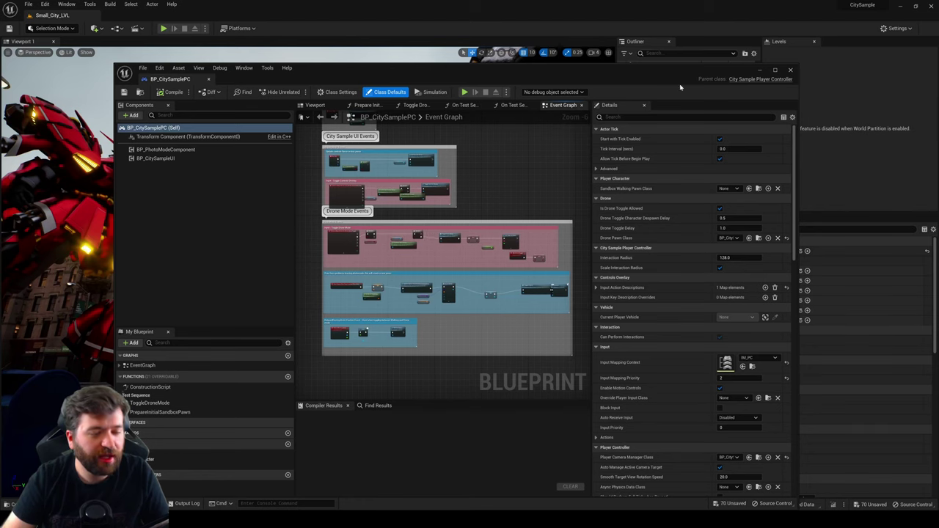
left_click(791, 70)
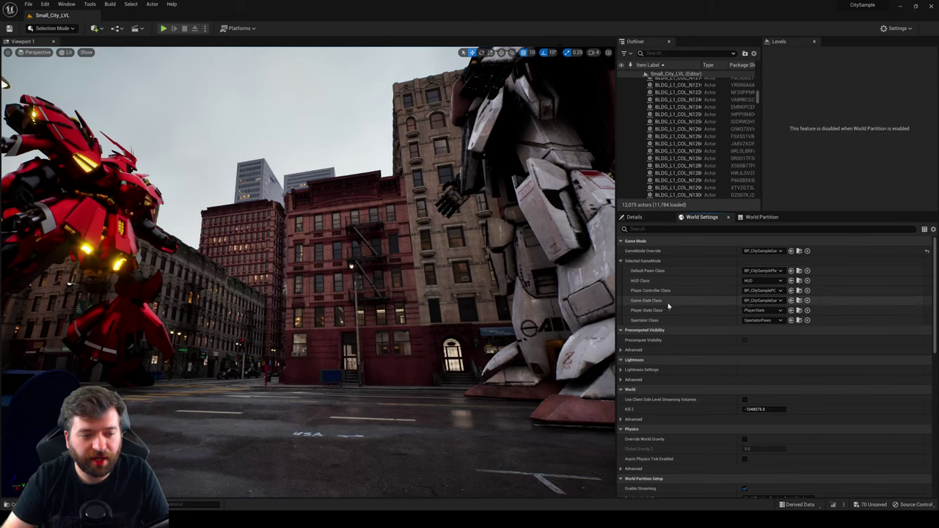
Step: Open the game state blueprint BP_CitySampleGameState, look over its event graph, and close it
left_click(799, 300)
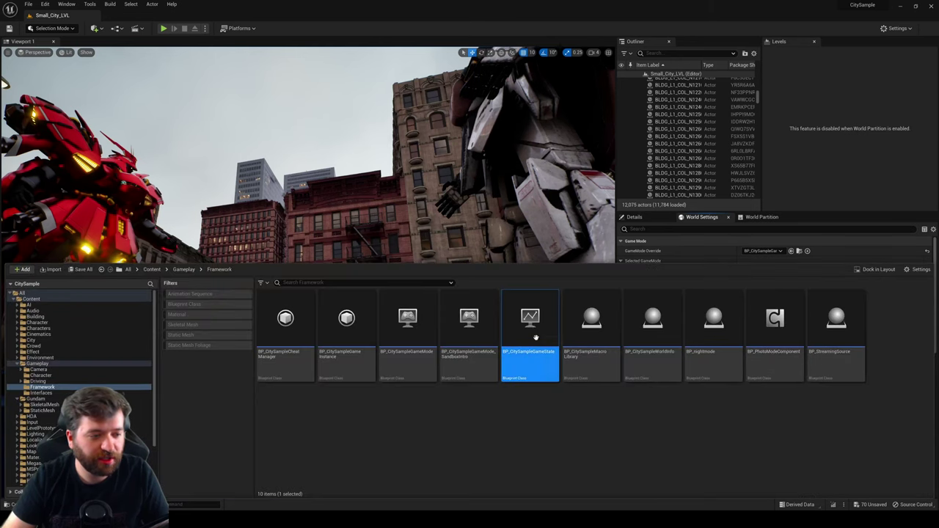
double_click(536, 338)
scroll(512, 307, "down", 7)
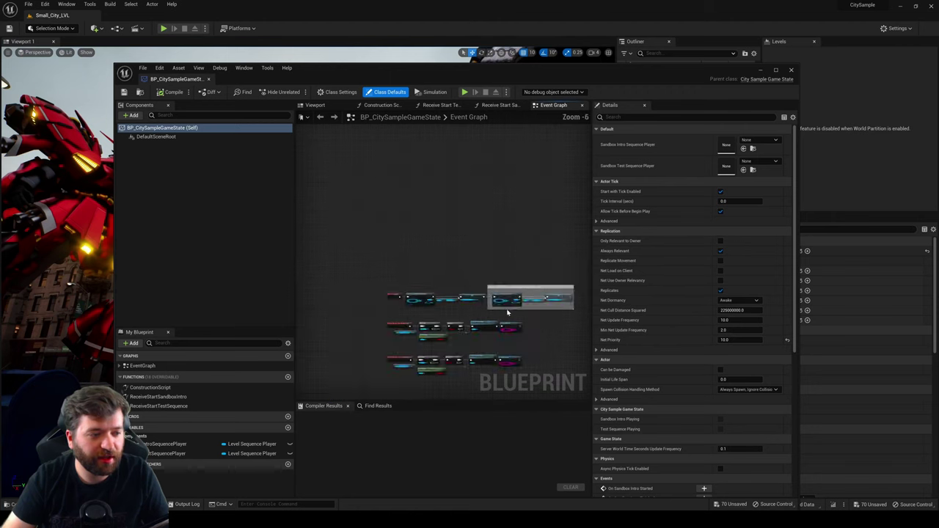
left_click(792, 70)
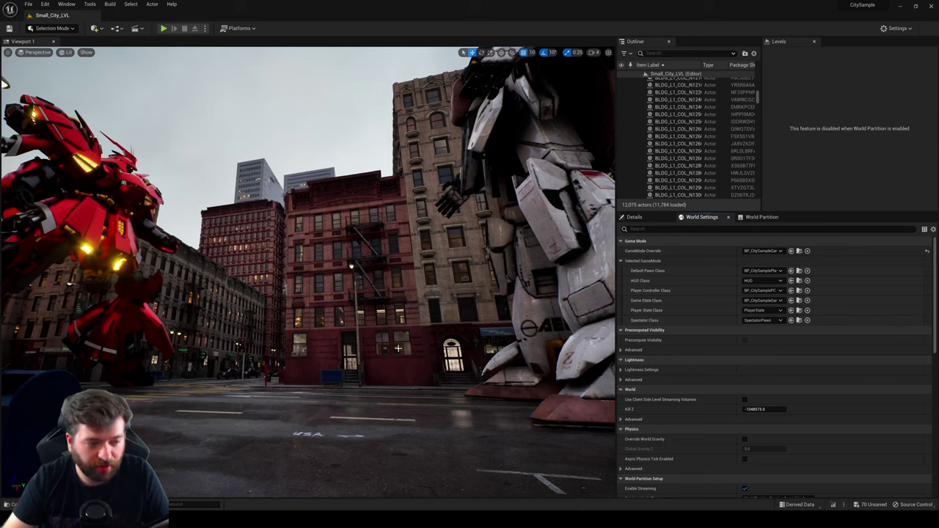
Step: Review the Add/Import Content options for the project's Content folder, including Add Feature or Content Pack, without adding anything
right_click_drag(397, 341, 380, 368)
key("e")
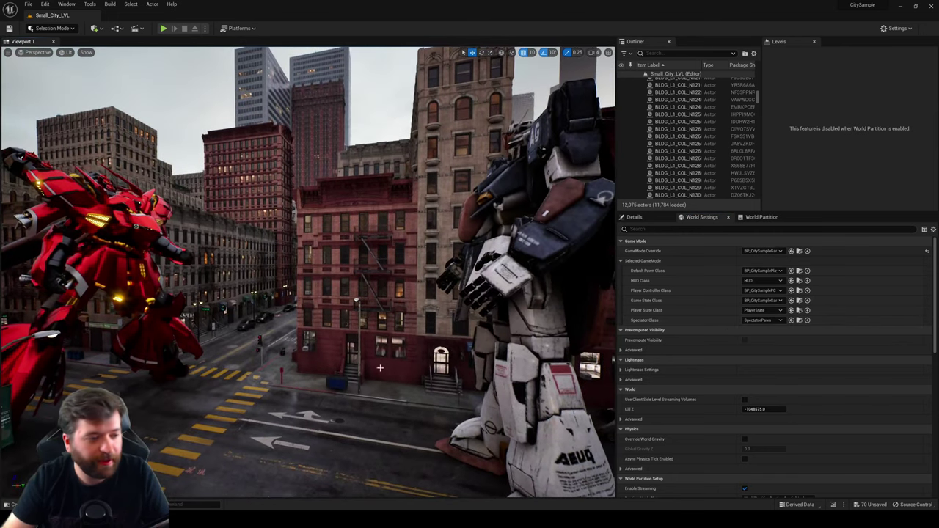
key("ctrl+space")
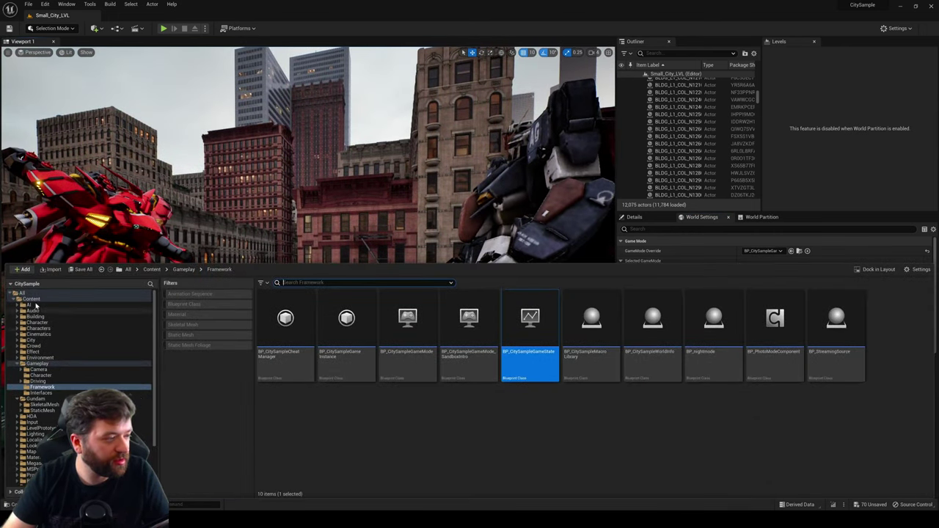
left_click(31, 299)
right_click(33, 300)
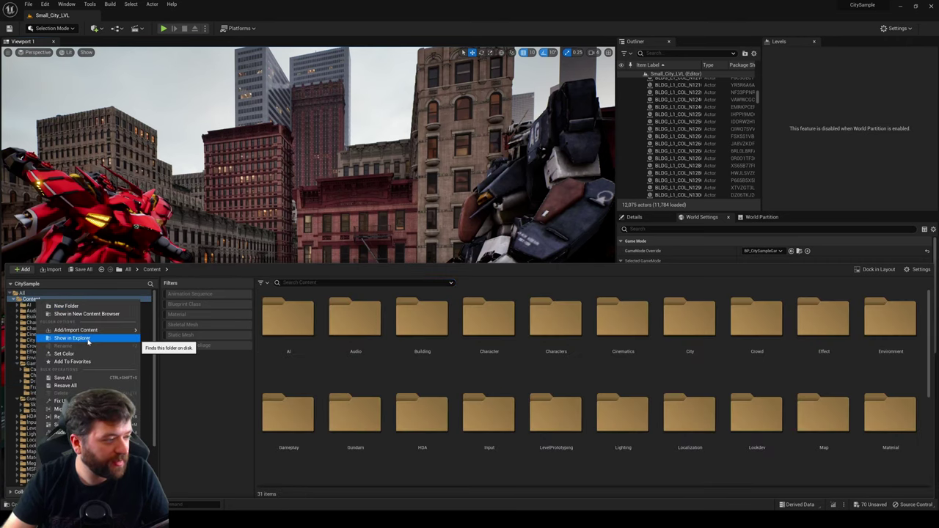
mouse_move(87, 331)
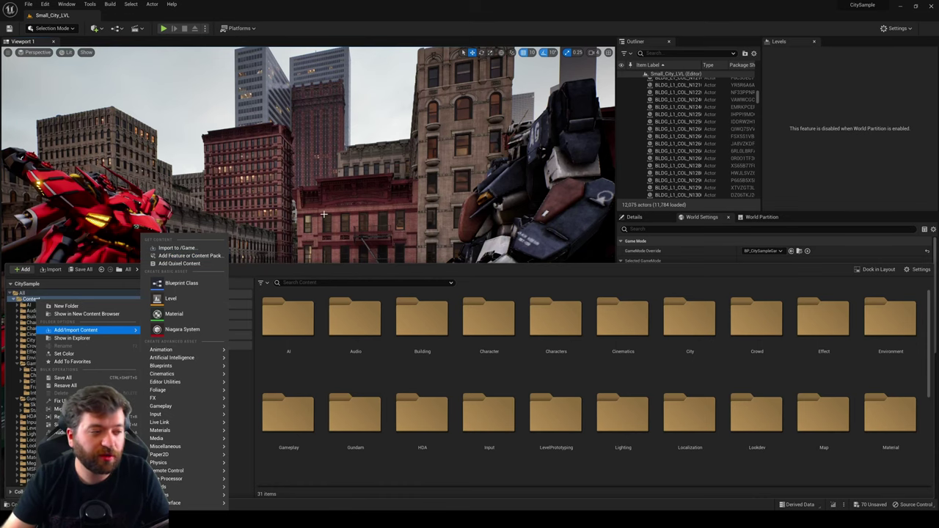
right_click_drag(325, 220, 335, 227)
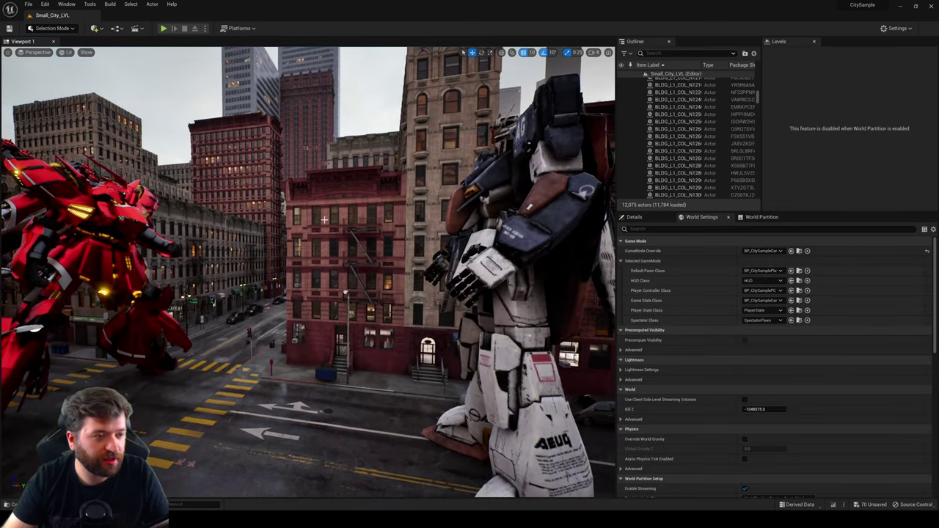
Step: Open BP_ThirdPersonCharacter from the ThirdPerson Blueprints folder, inspect its character mesh in the 3D preview, and close it
key("ctrl+space")
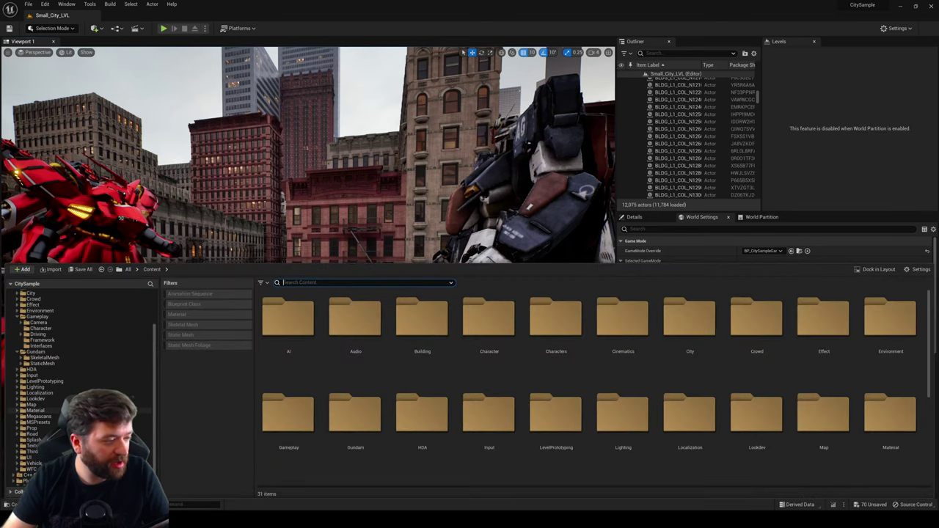
left_click(33, 447)
double_click(282, 329)
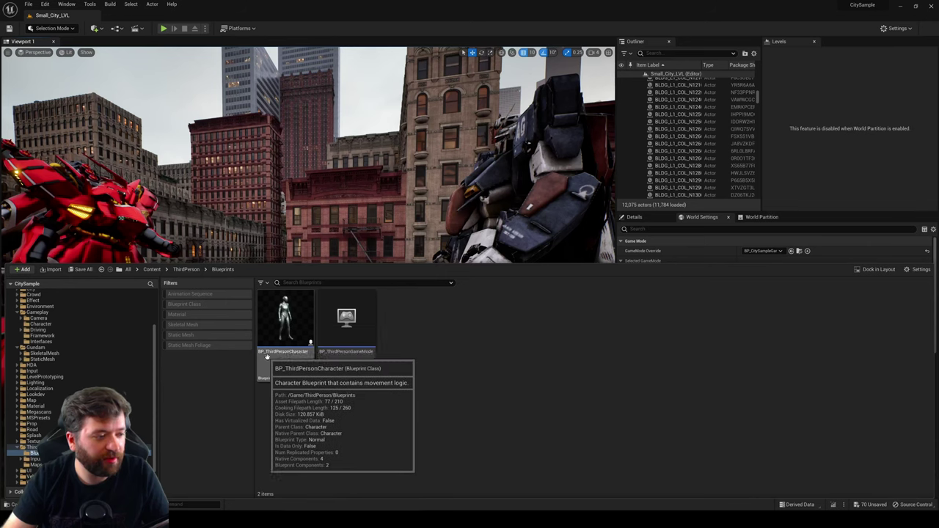
double_click(284, 360)
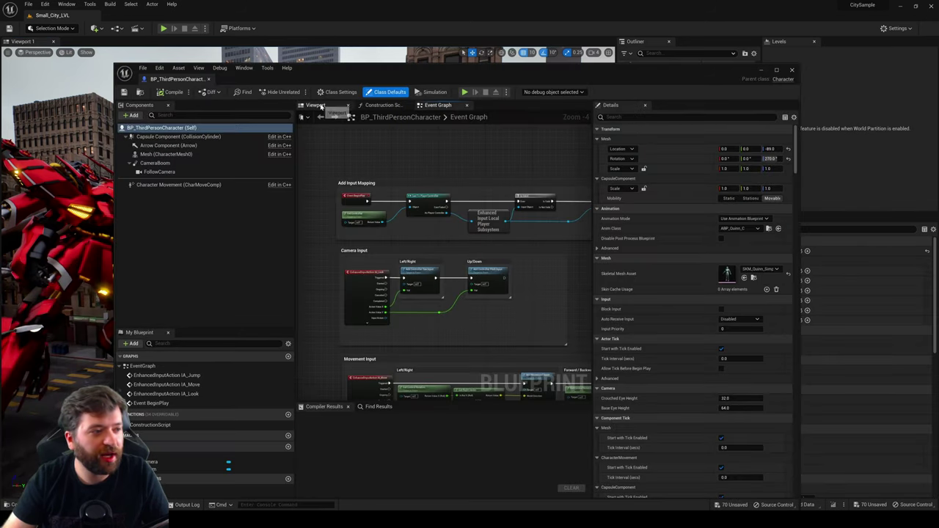
left_click(320, 105)
right_click_drag(443, 255, 430, 268)
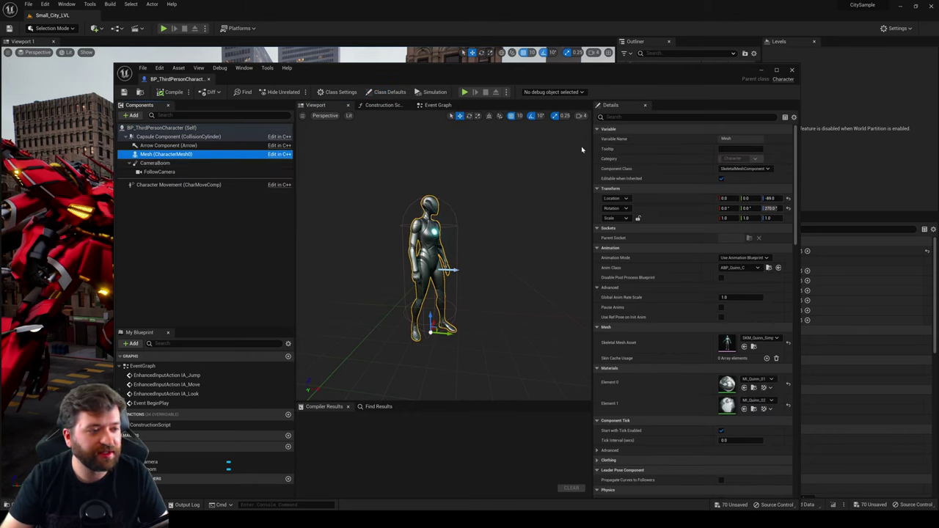
left_click(791, 70)
Step: Duplicate BP_ThirdPersonCharacter in the ThirdPerson Blueprints folder, name the copy BP_Gundam_Character, and save it
key("ctrl+space")
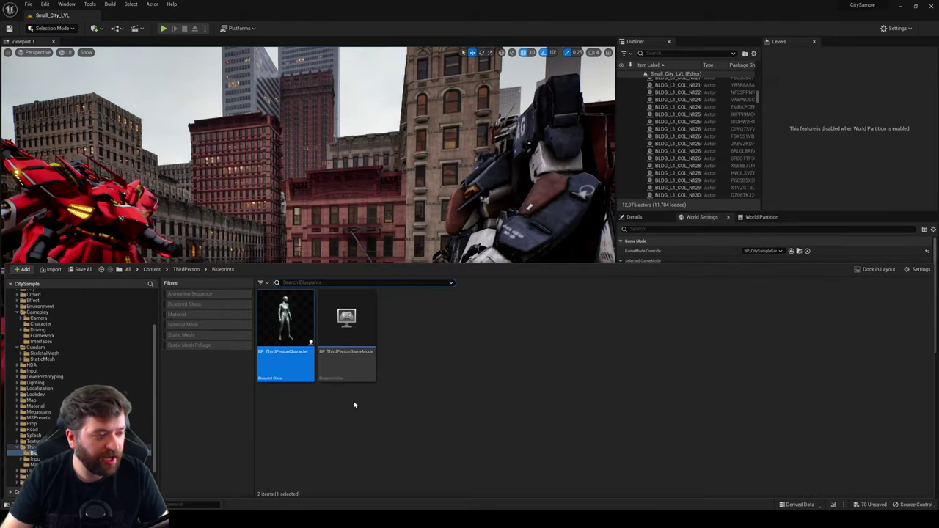
right_click(303, 313)
left_click(332, 174)
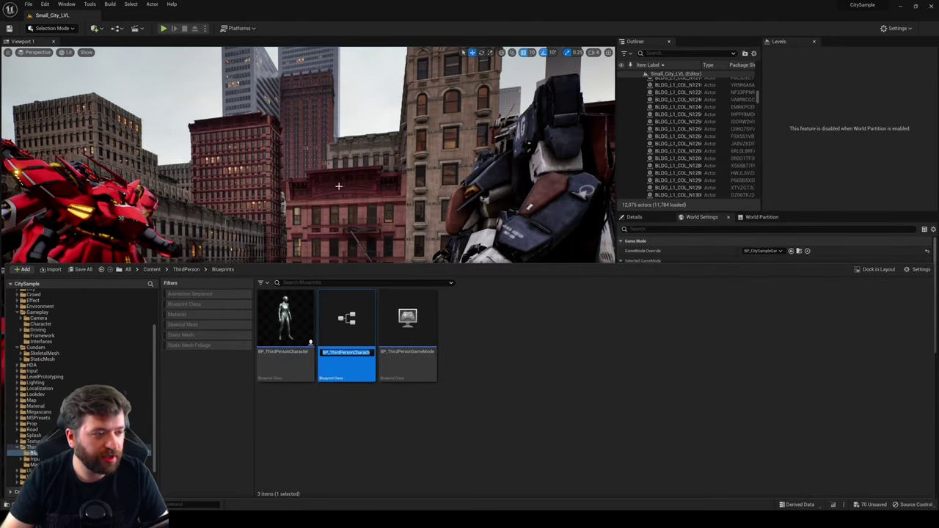
type("BP_T")
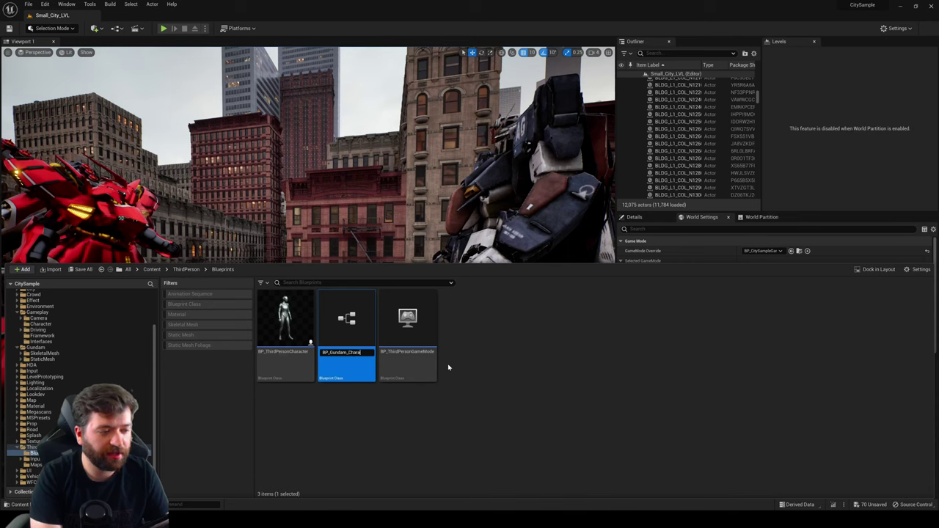
type("undam_Character")
key("Return")
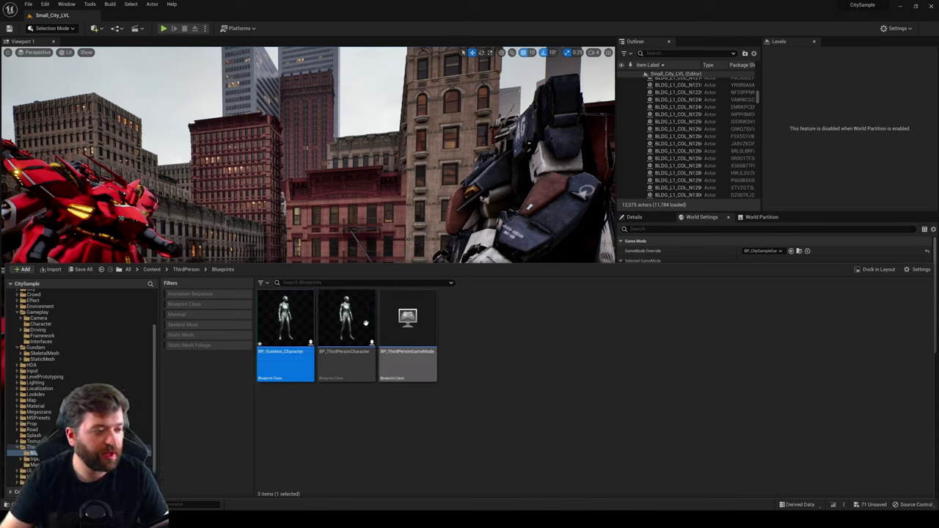
right_click(279, 325)
left_click(307, 188)
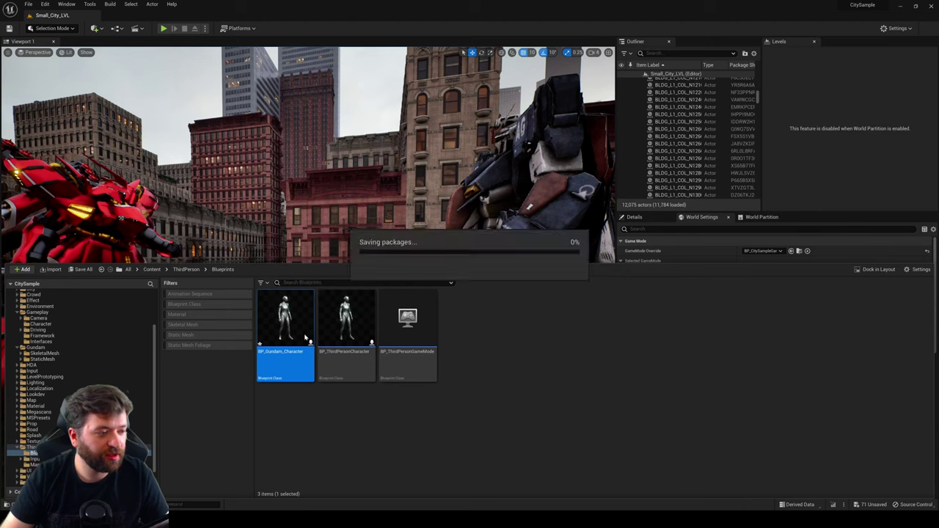
Step: Open BP_Gundam_Character and set the skeletal mesh asset of its Mesh component to WhiteGundam_01
double_click(309, 353)
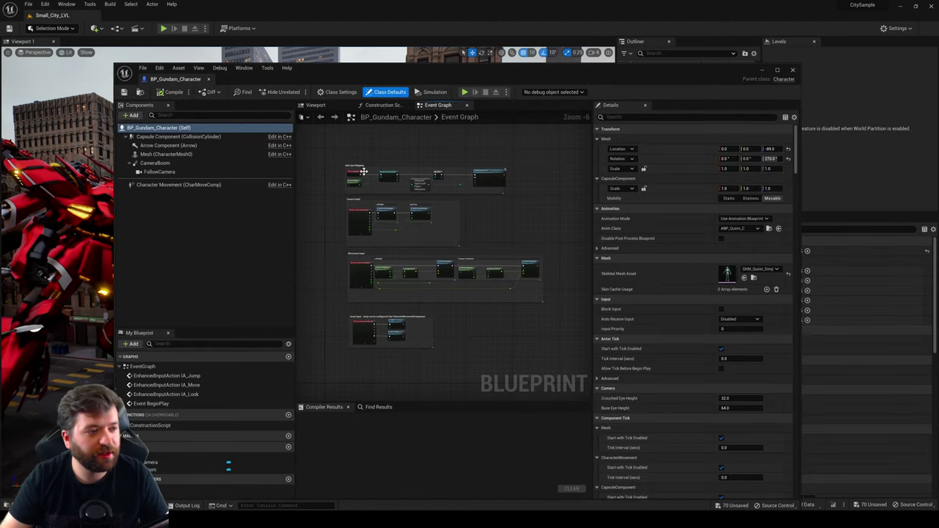
left_click(314, 104)
left_click(166, 154)
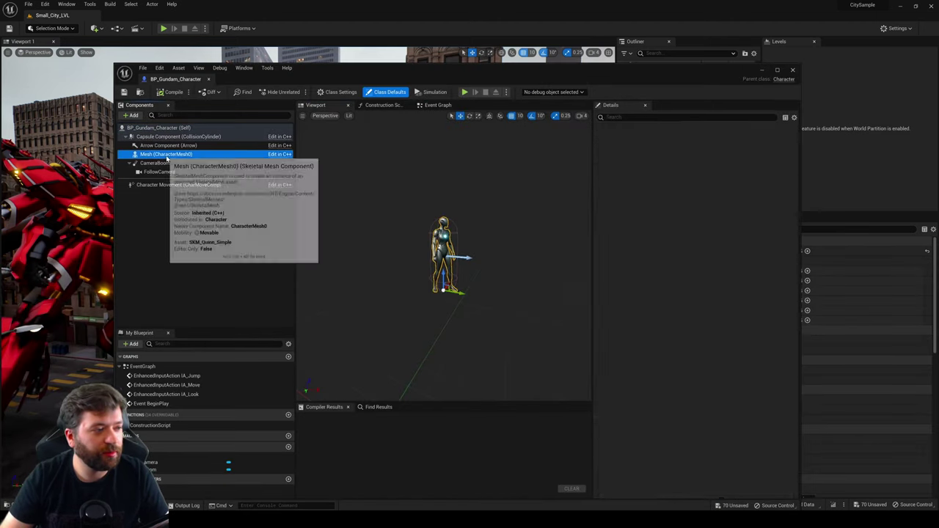
left_click(744, 340)
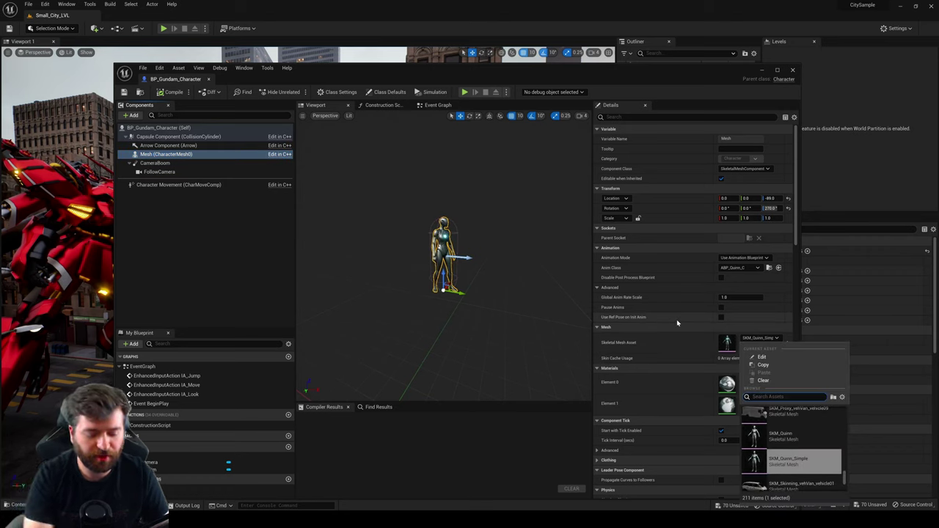
type("gundam")
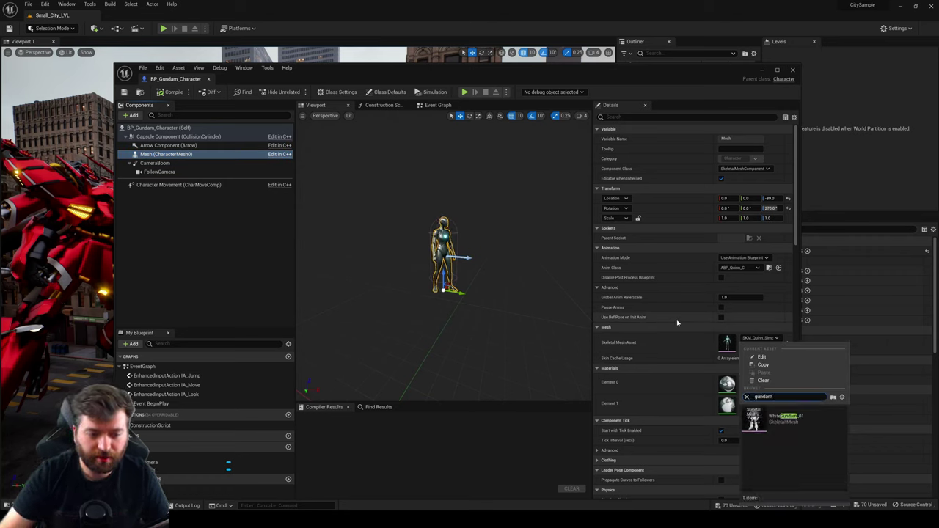
left_click(782, 416)
right_click_drag(471, 322, 471, 297)
key("s")
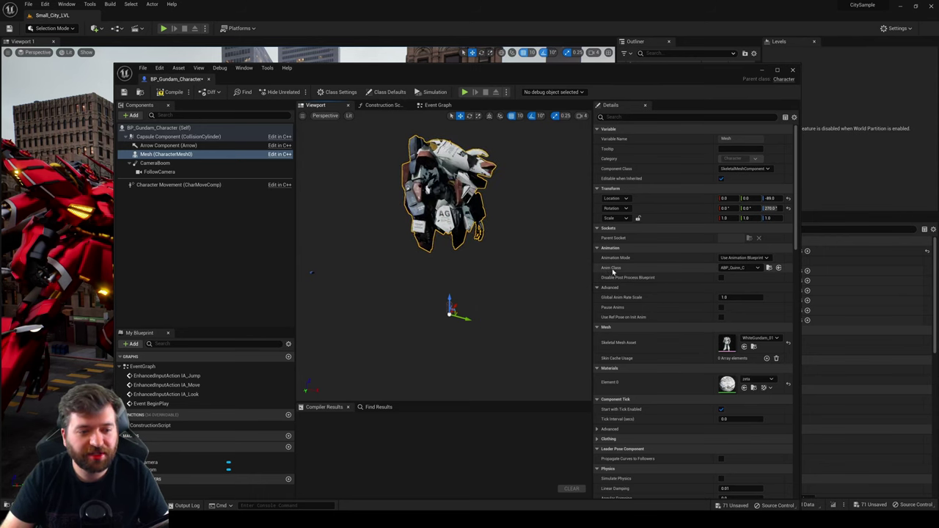
Step: Locate the Mesh component's anim class in the Mannequins Animations folder and open the ABP_Gundam animation blueprint there
left_click(768, 267)
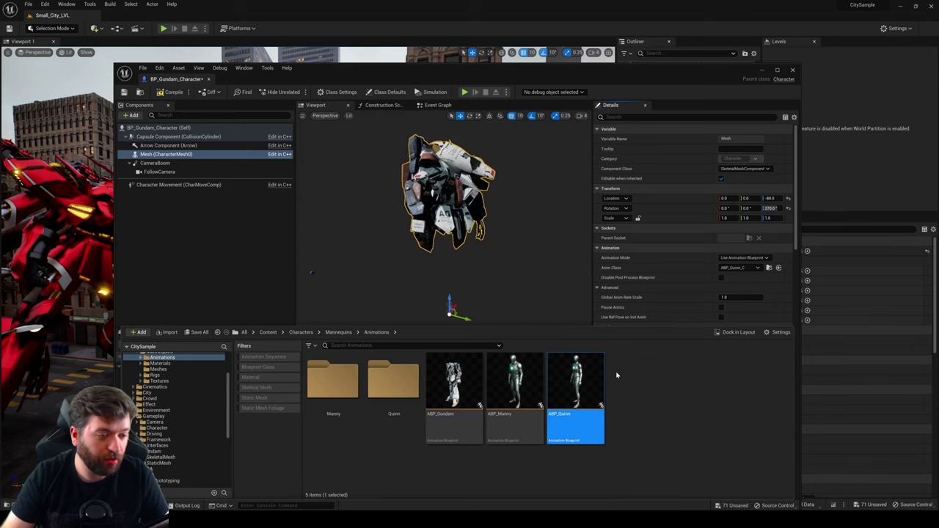
mouse_move(581, 376)
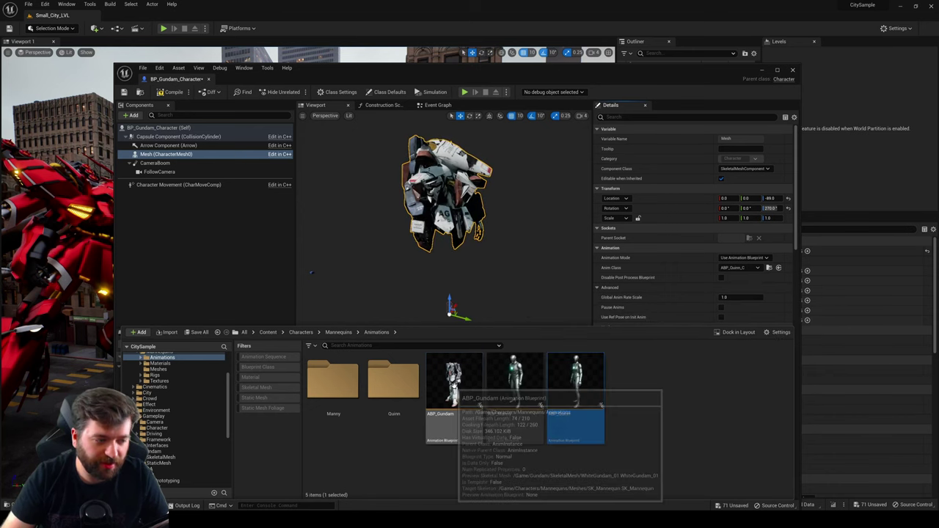
left_click(454, 386)
double_click(453, 386)
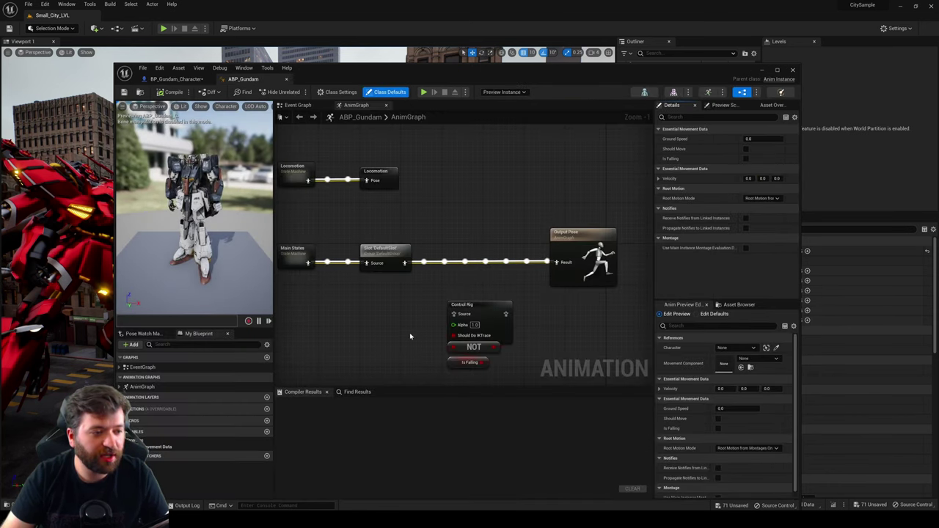
Step: Route the DefaultSlot pose in ABP_Gundam's AnimGraph through the Control Rig node into Output Pose and compile
right_click_drag(404, 320, 416, 315)
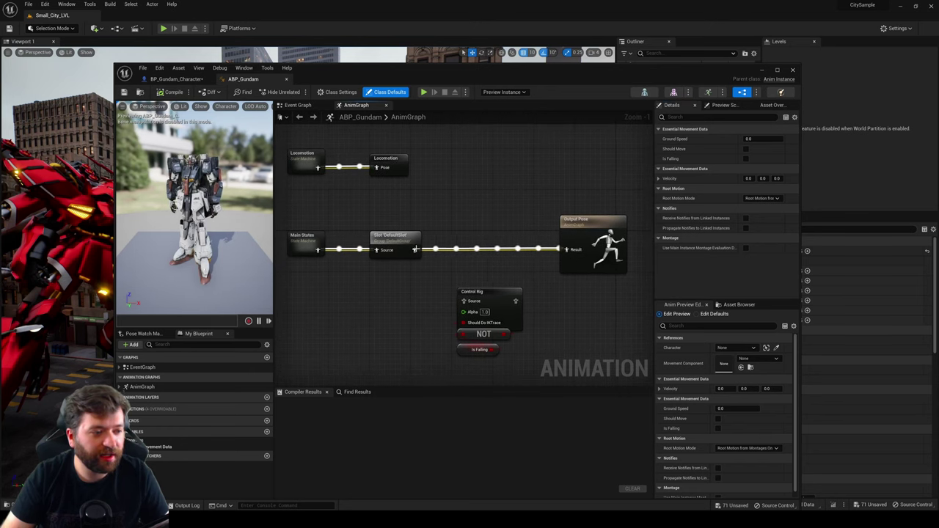
left_click_drag(414, 250, 567, 250)
left_click(173, 93)
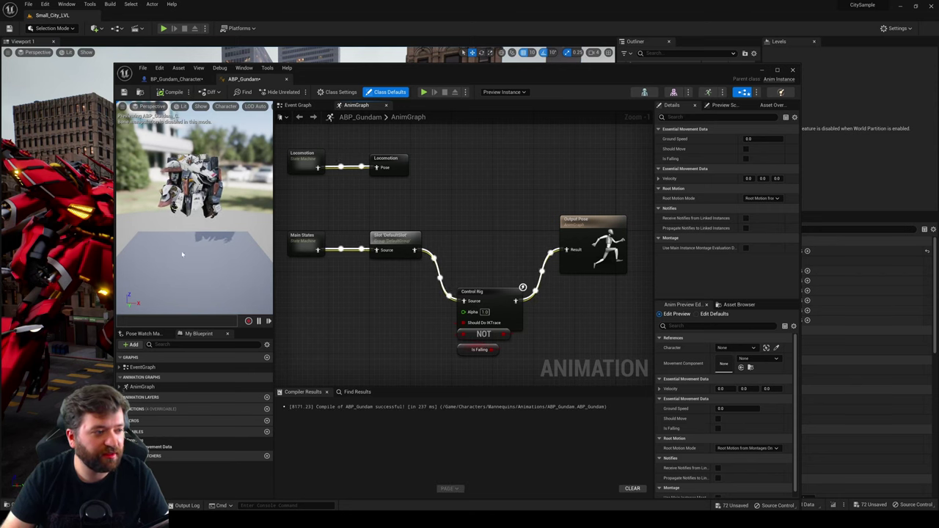
Step: Reconnect the DefaultSlot pose directly to Output Pose, bypassing the Control Rig node, and compile and save ABP_Gundam
left_click_drag(416, 250, 571, 251)
left_click(163, 95)
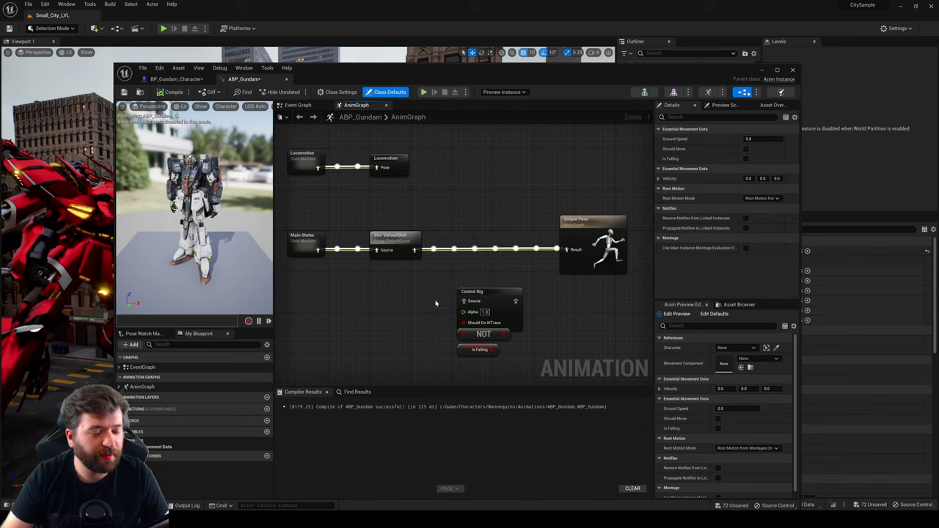
right_click_drag(436, 303, 443, 299)
left_click_drag(422, 279, 564, 369)
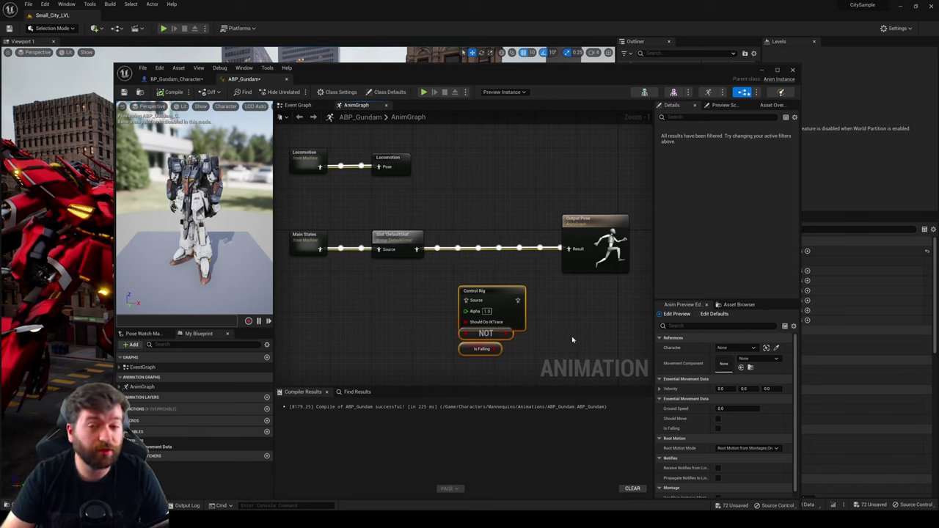
left_click(573, 339)
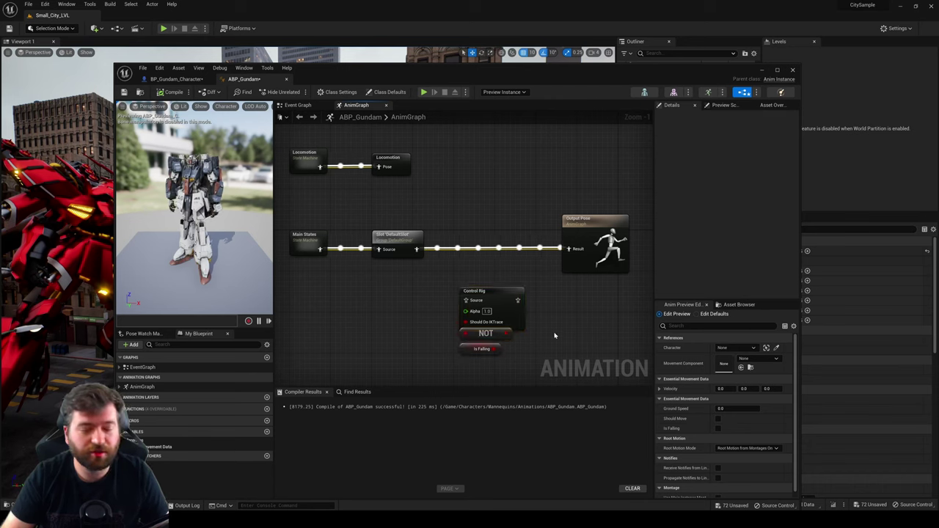
key("ctrl+s")
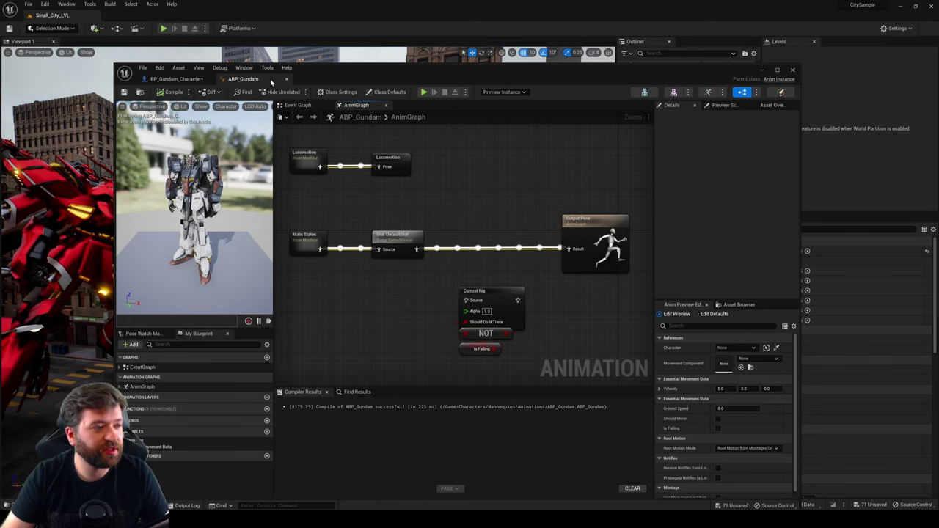
left_click(761, 70)
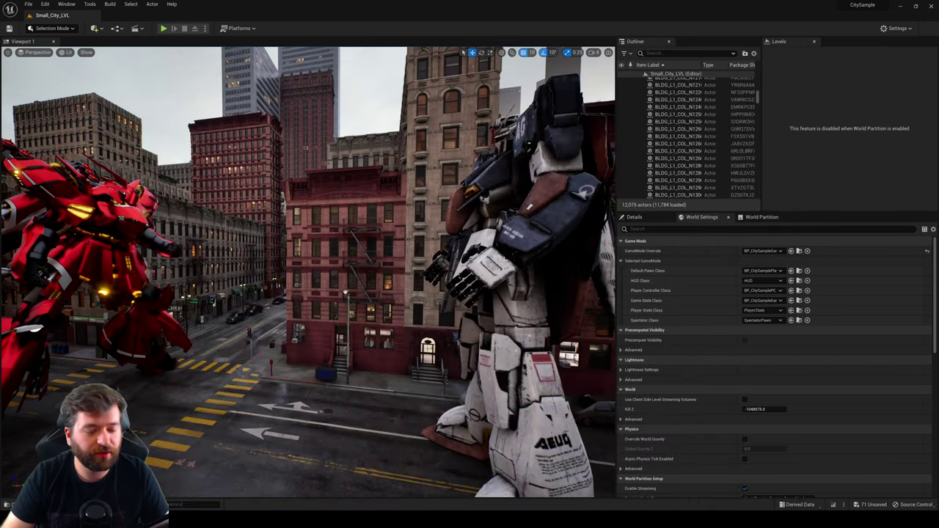
key("ctrl+space")
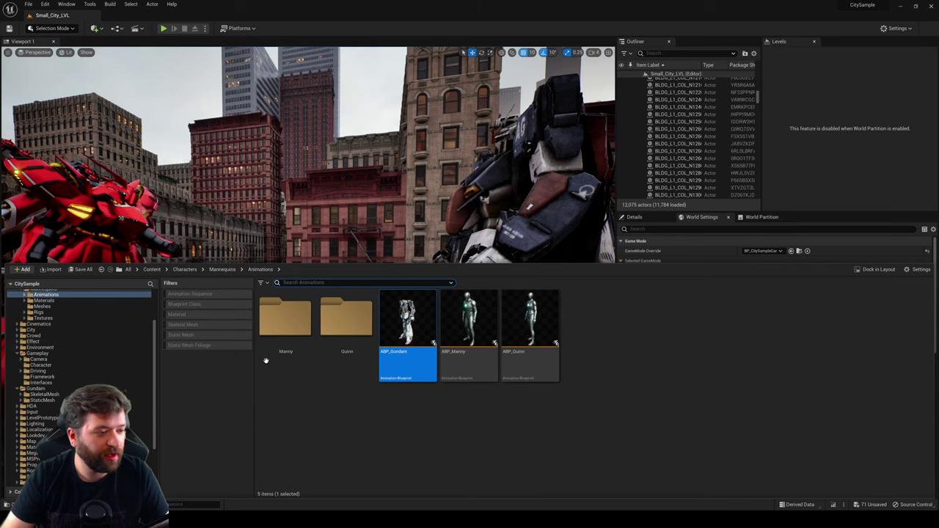
left_click(364, 369)
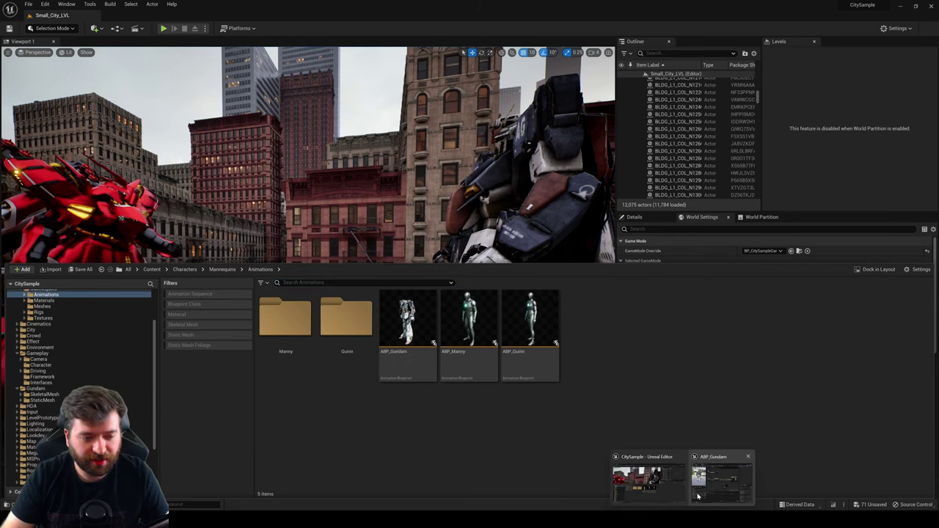
left_click(702, 491)
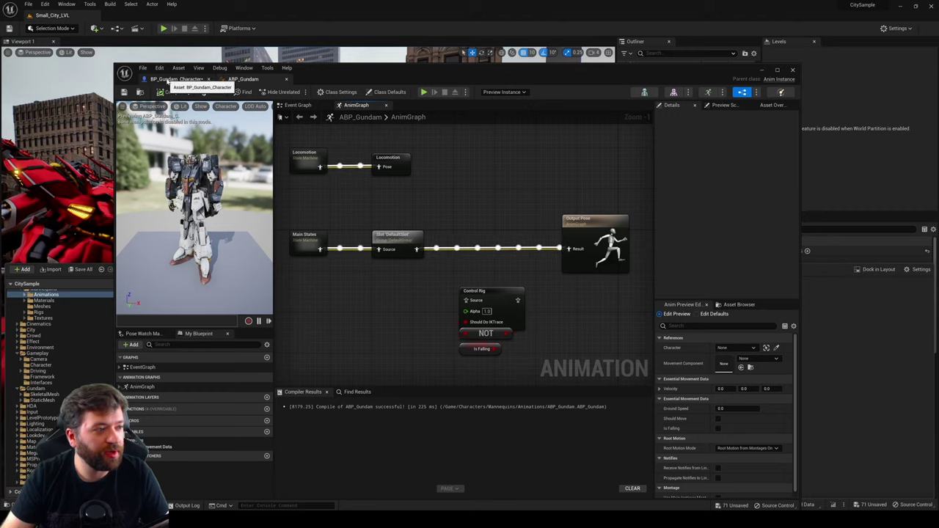
Step: Set the Anim Class of BP_Gundam_Character's Mesh component to ABP_Gundam and compile the blueprint
left_click(173, 79)
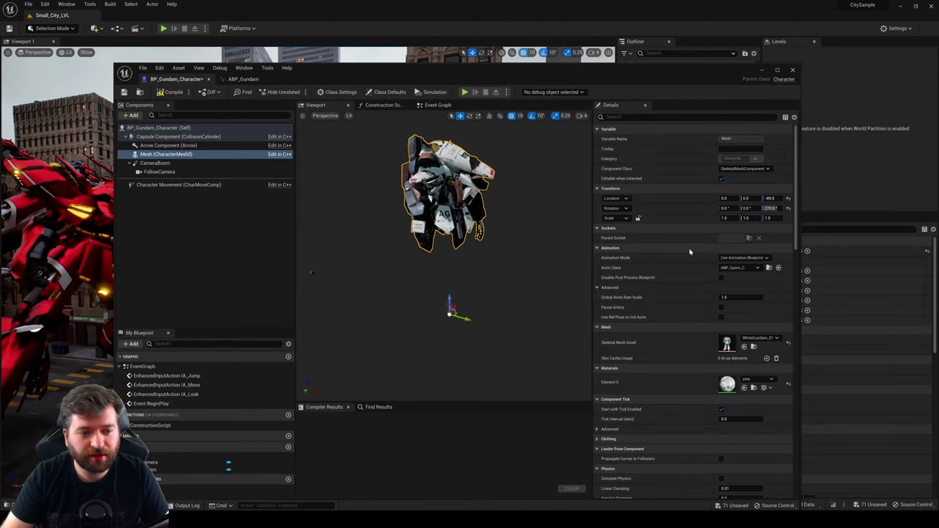
left_click(769, 269)
left_click_drag(455, 378, 728, 273)
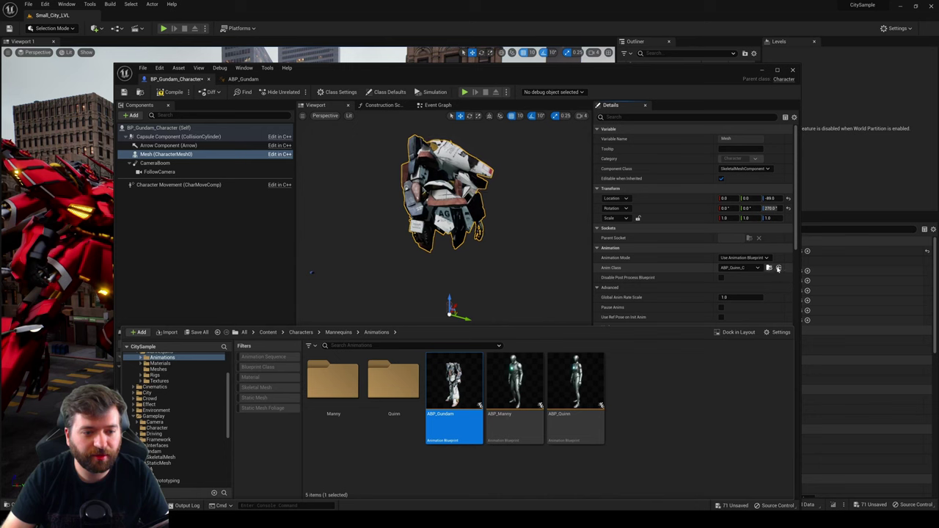
left_click(171, 92)
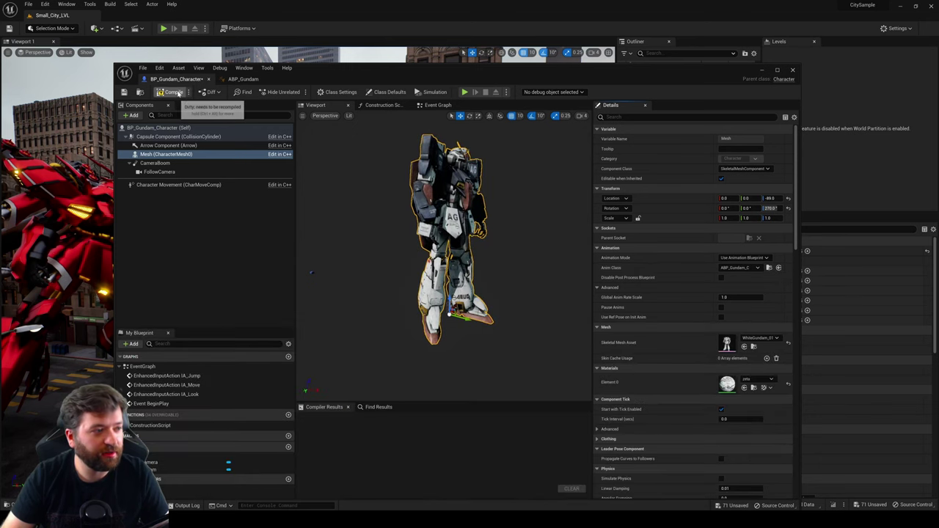
right_click_drag(444, 260, 473, 246)
scroll(421, 360, "down", 3)
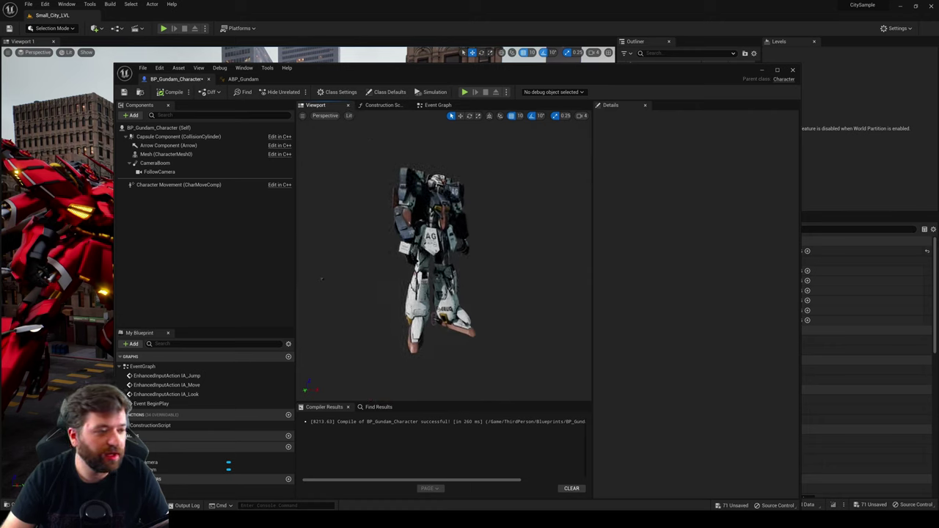
Step: Add a reference to the CameraBoom component to BP_Gundam_Character's Construction Script, below the entry node
left_click(155, 163)
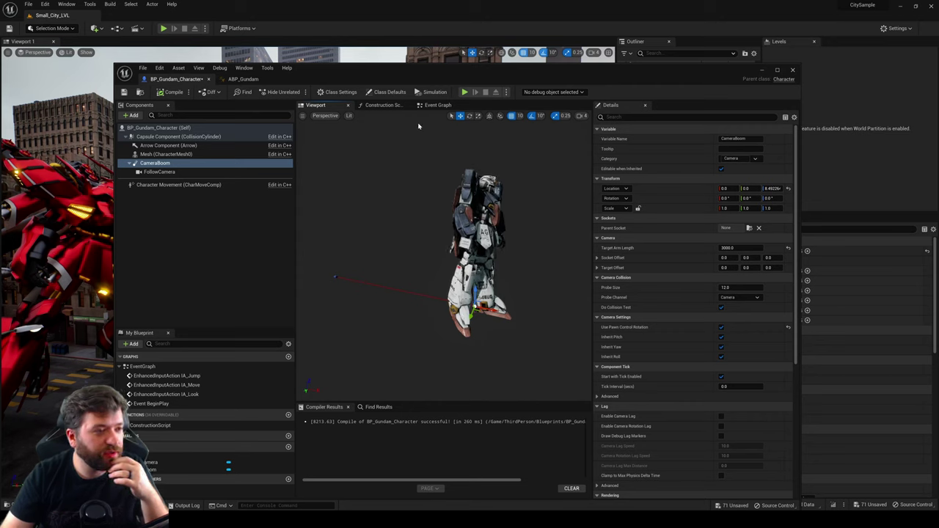
left_click(383, 104)
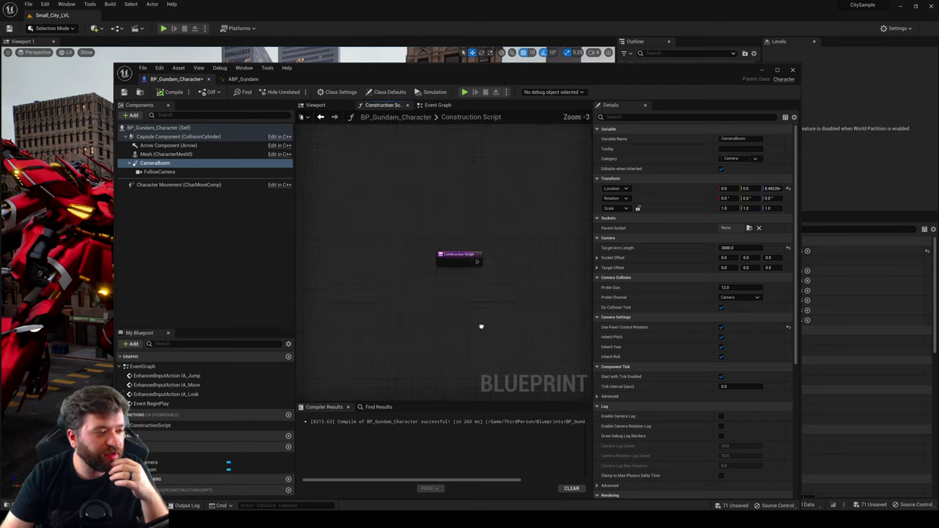
right_click_drag(481, 325, 430, 302)
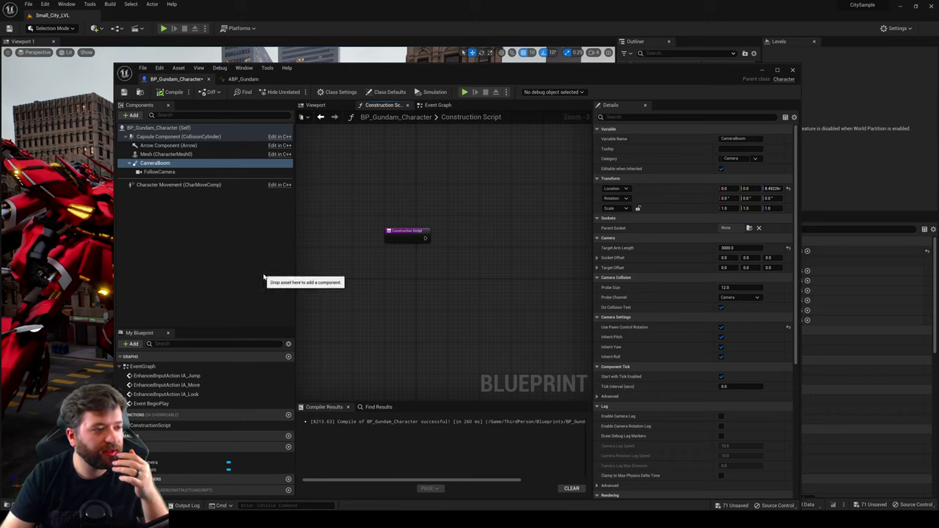
left_click(213, 163)
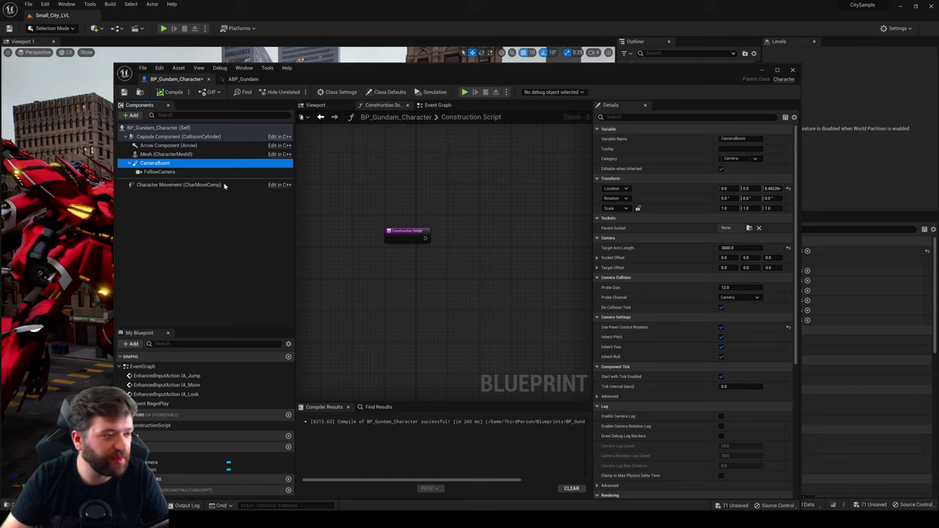
left_click_drag(223, 185, 412, 305)
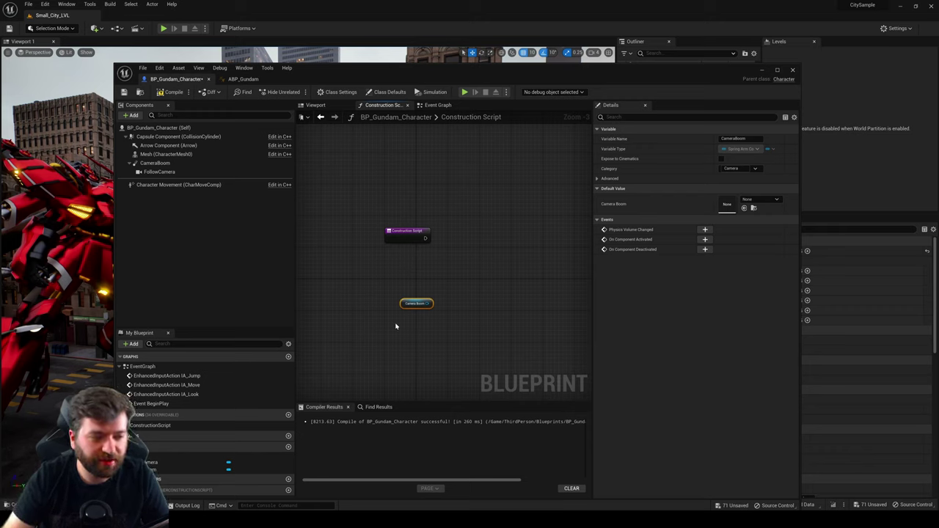
left_click_drag(405, 303, 463, 275)
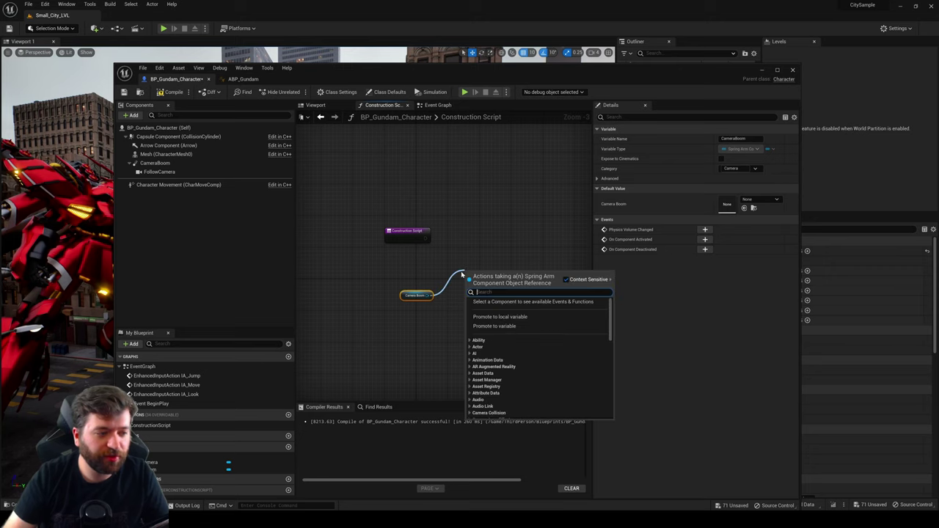
type("len")
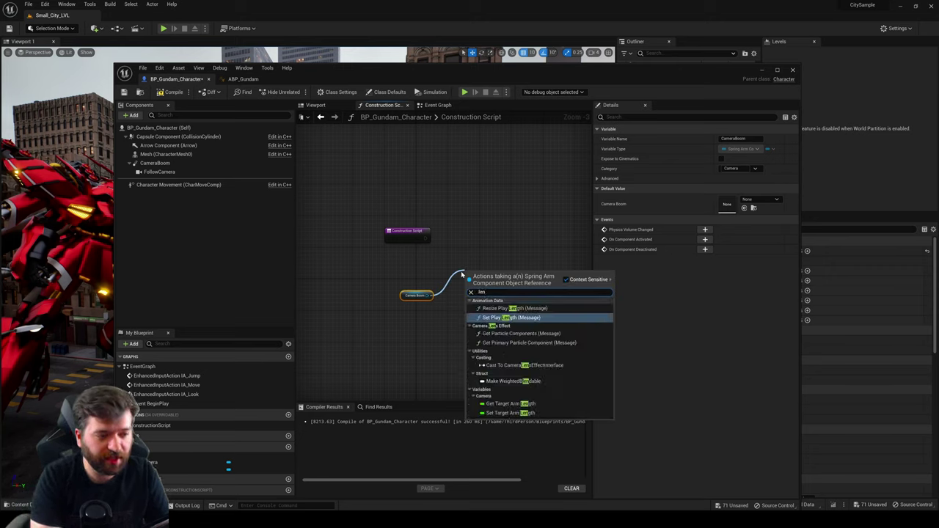
type("gth")
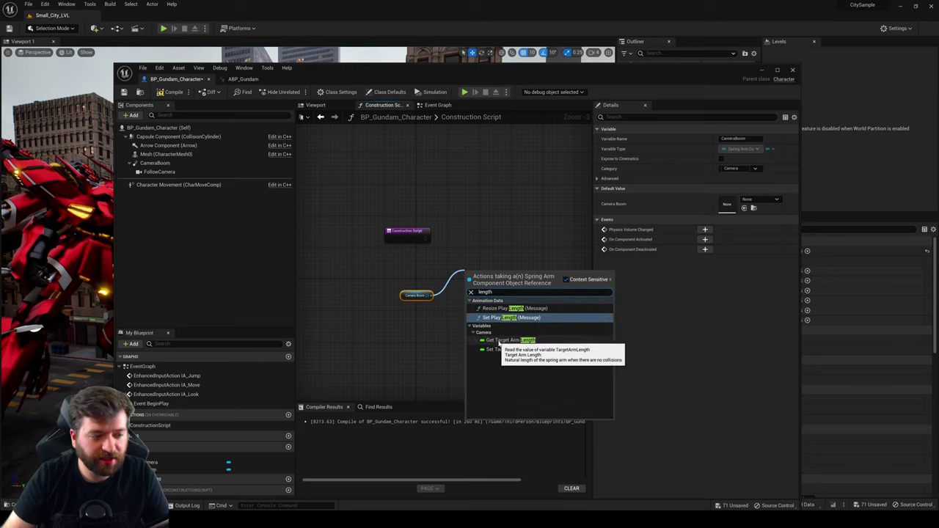
left_click(506, 340)
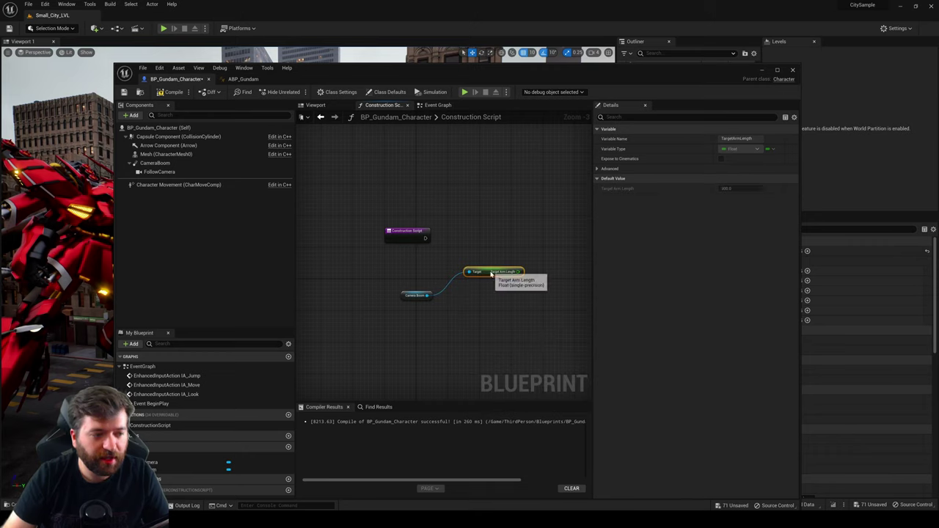
left_click_drag(490, 273, 474, 277)
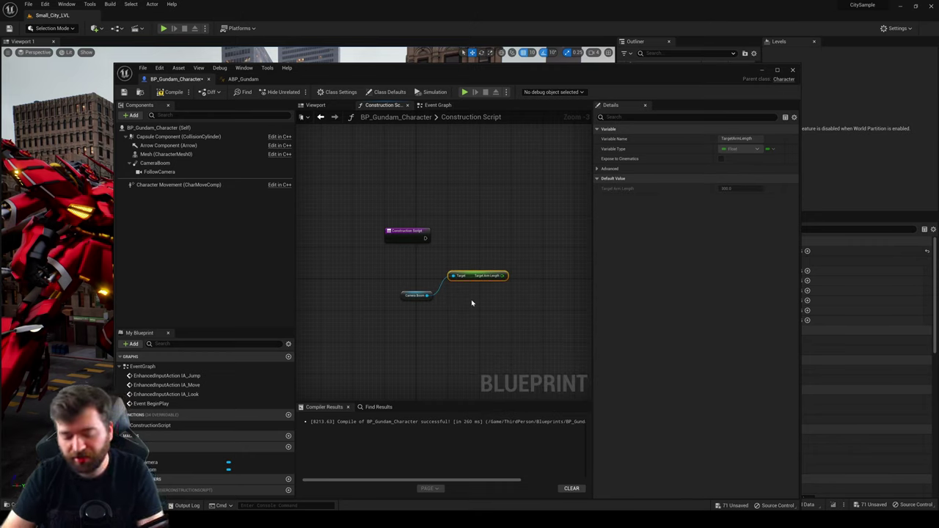
key("Delete")
Step: Add a Set Target Arm Length node from the Camera Boom reference and connect its execution input to the Construction Script entry node
left_click_drag(427, 295, 477, 264)
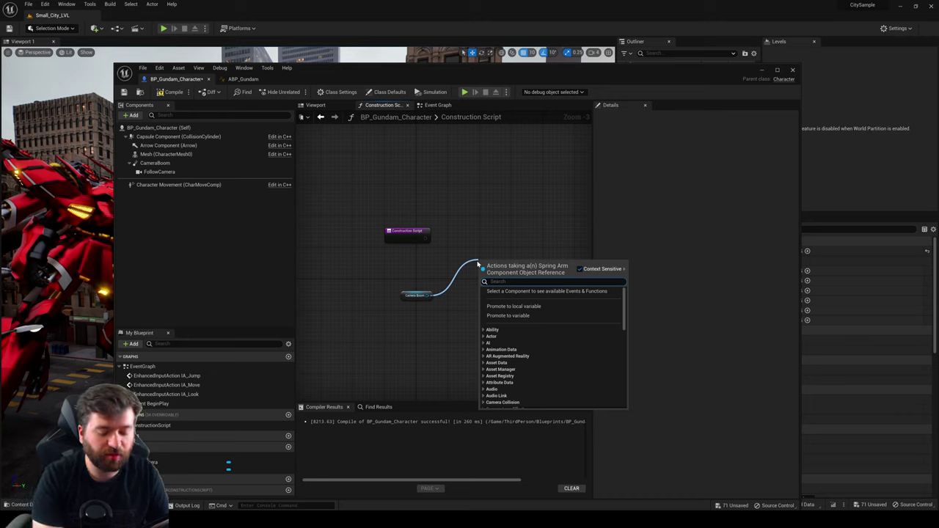
type("set target")
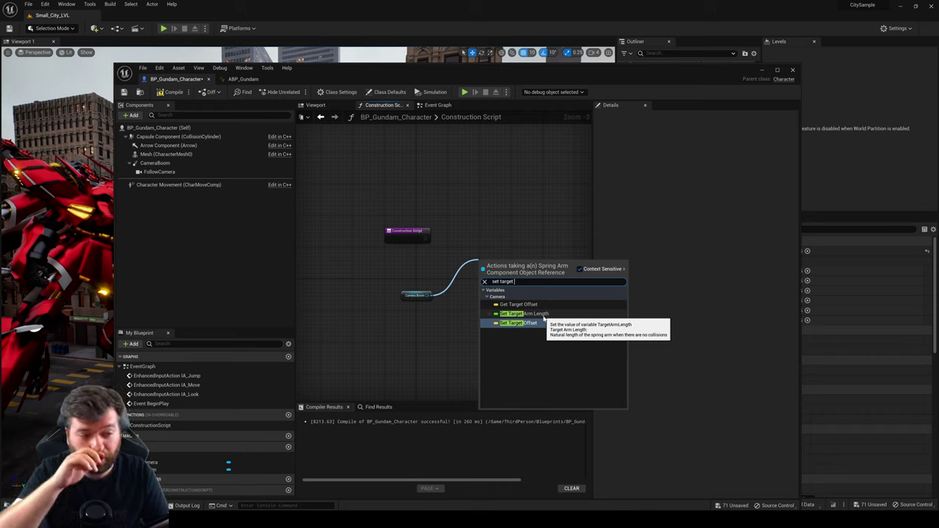
left_click(543, 316)
left_click_drag(496, 260, 424, 238)
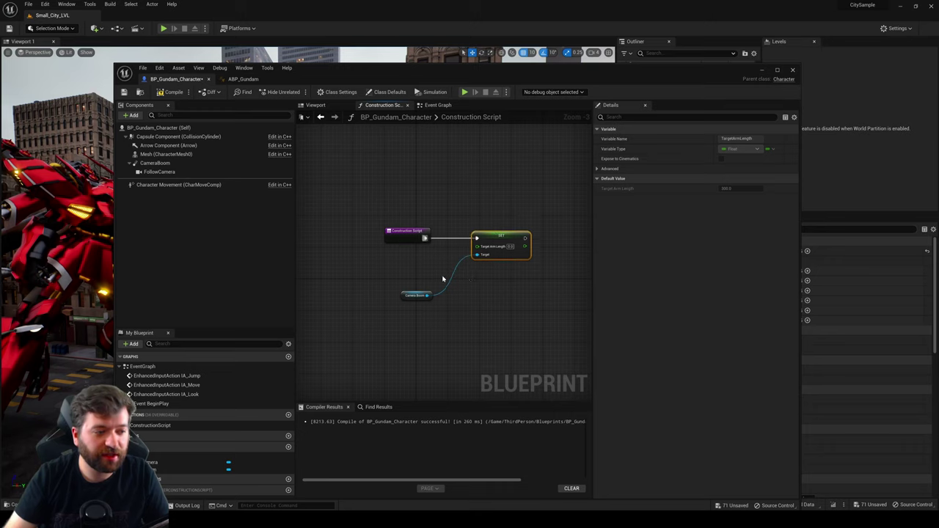
Step: Add a Set Target Offset node from the Camera Boom reference in the Construction Script
right_click_drag(442, 279, 425, 281)
left_click_drag(411, 297, 499, 294)
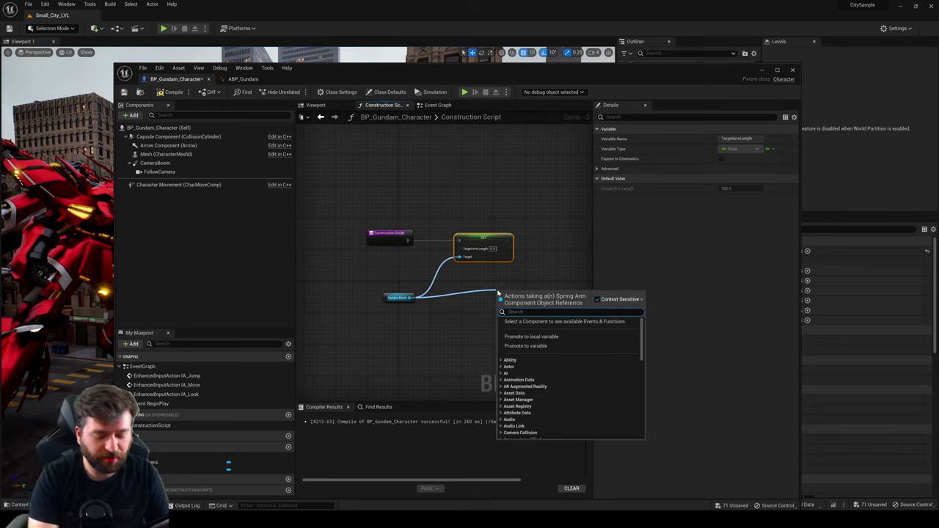
type("set offset")
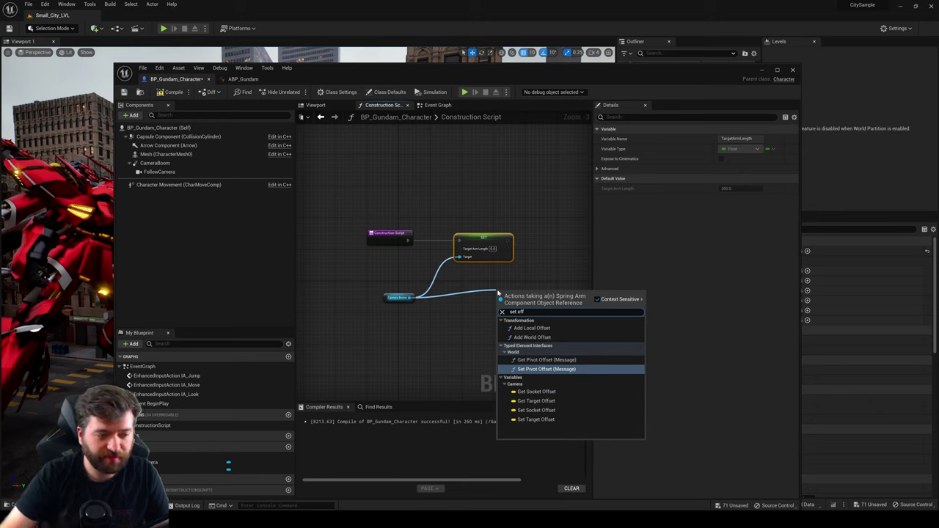
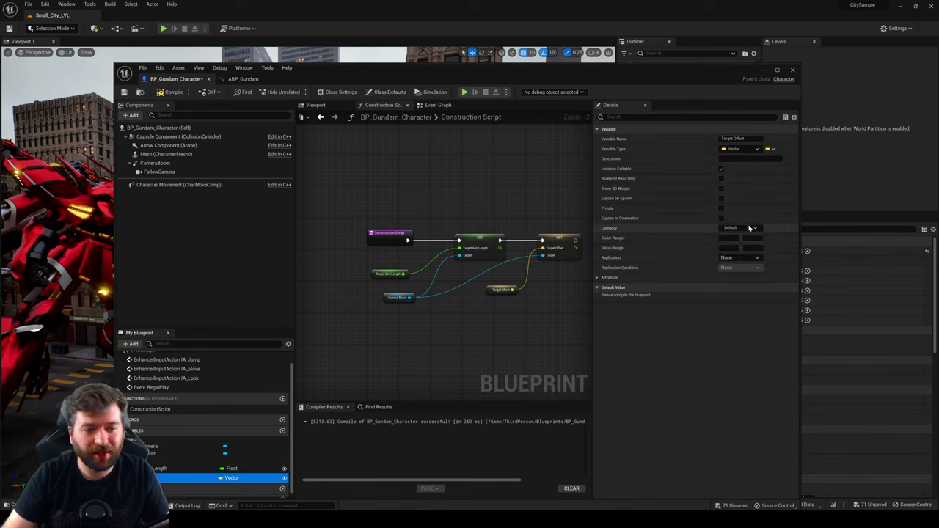
Step: Assign the Target Offset variable to the CamBoom category, and compile and save BP_Gundam_Character
left_click(753, 227)
left_click(733, 244)
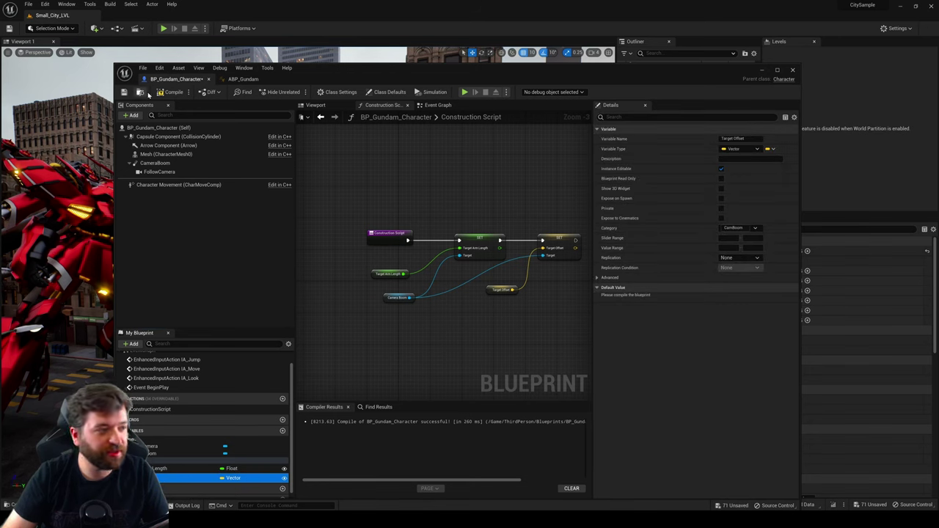
left_click(168, 91)
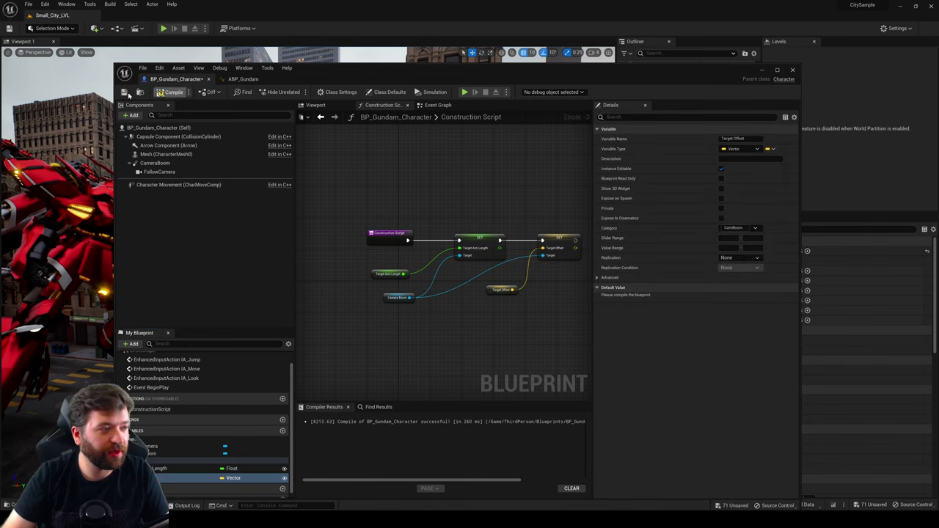
left_click(124, 93)
Step: Place a BP_Gundam_Character from the Content Browser on the city street and move the blueprint window out of the way
left_click(139, 91)
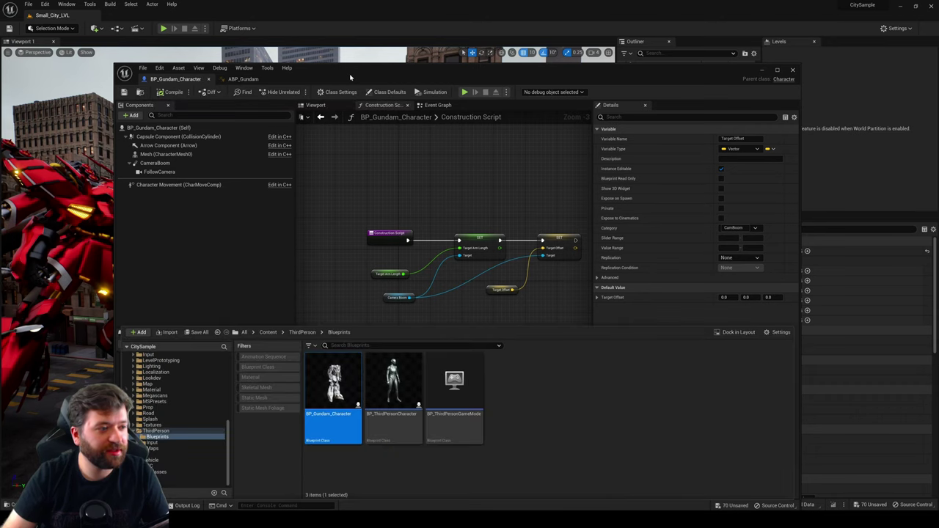
left_click_drag(352, 75, 655, 95)
left_click_drag(639, 405, 260, 374)
mouse_move(283, 390)
right_mouse_down()
mouse_move(345, 381)
mouse_move(293, 404)
right_mouse_up()
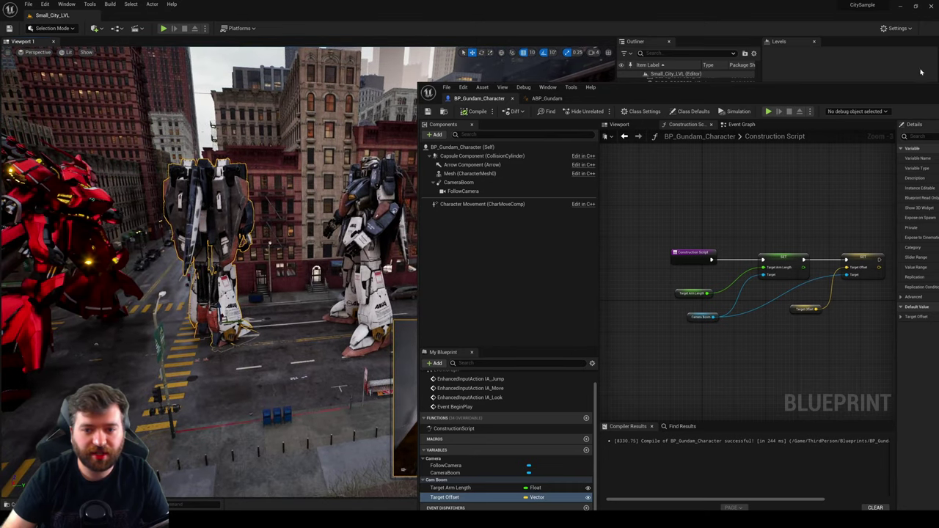
left_click_drag(654, 89, 938, 90)
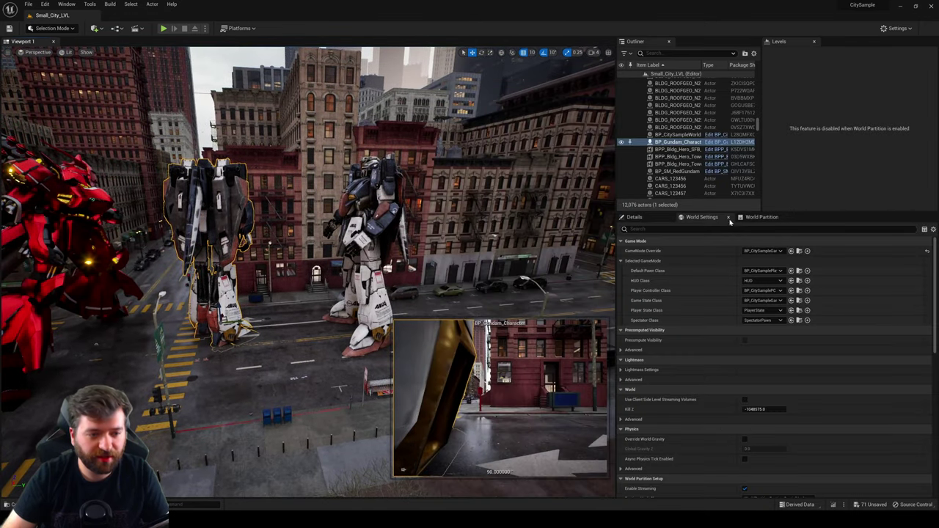
Step: Collapse the Physics and Collision categories in the placed BP_Gundam_Character's details and set its Target Arm Length to 2500
left_click(628, 219)
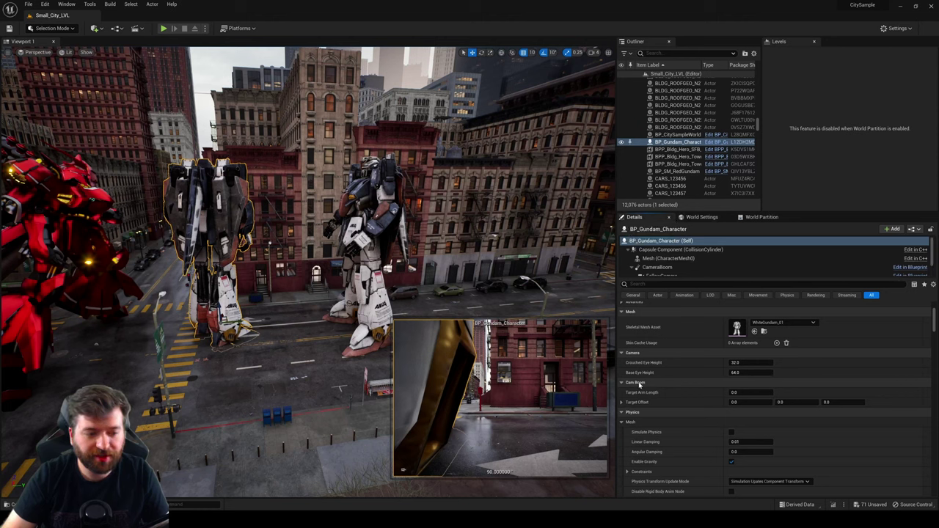
left_click(622, 413)
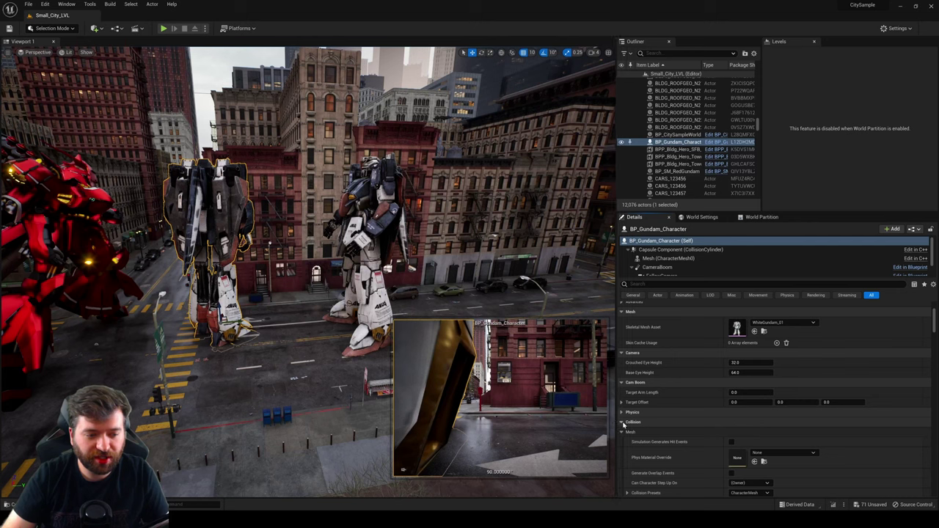
left_click(624, 424)
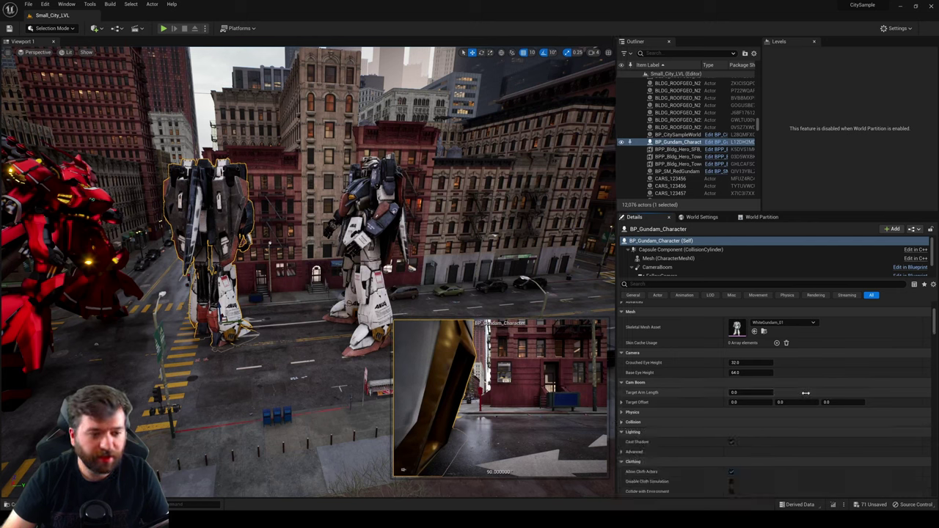
left_click_drag(742, 397, 743, 394)
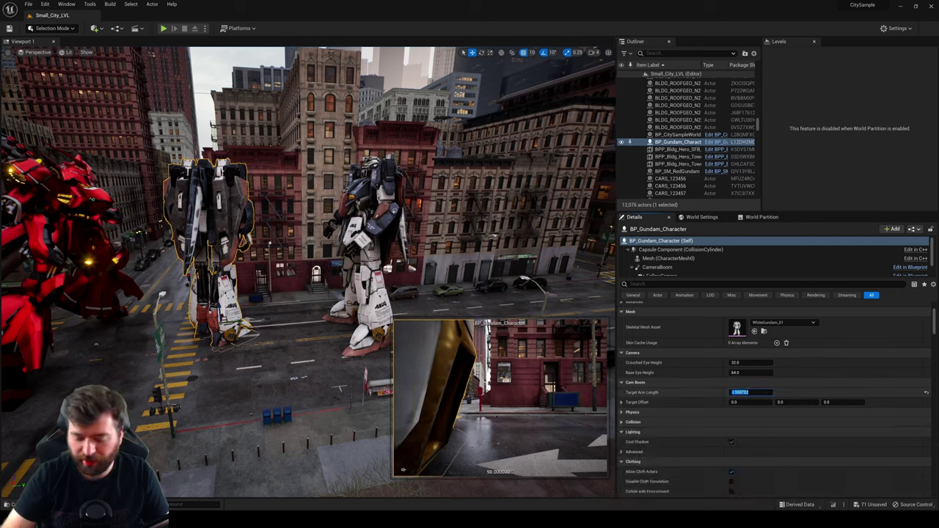
key("BackSpace")
key("BackSpace")
key("BackSpace")
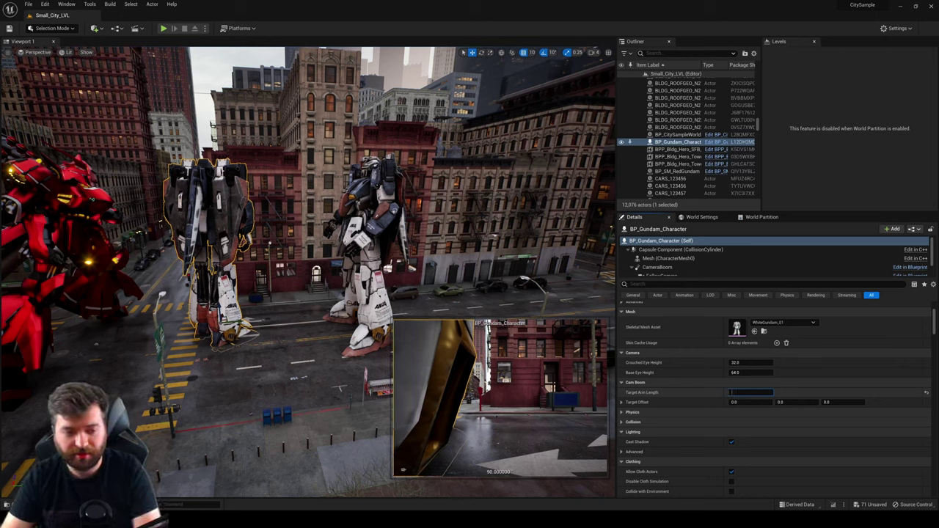
type("2500")
key("Return")
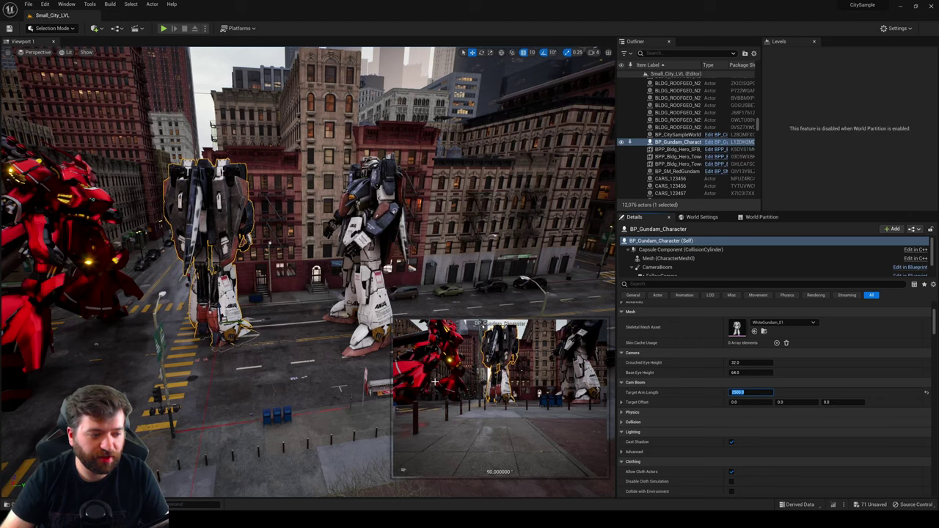
left_click(405, 470)
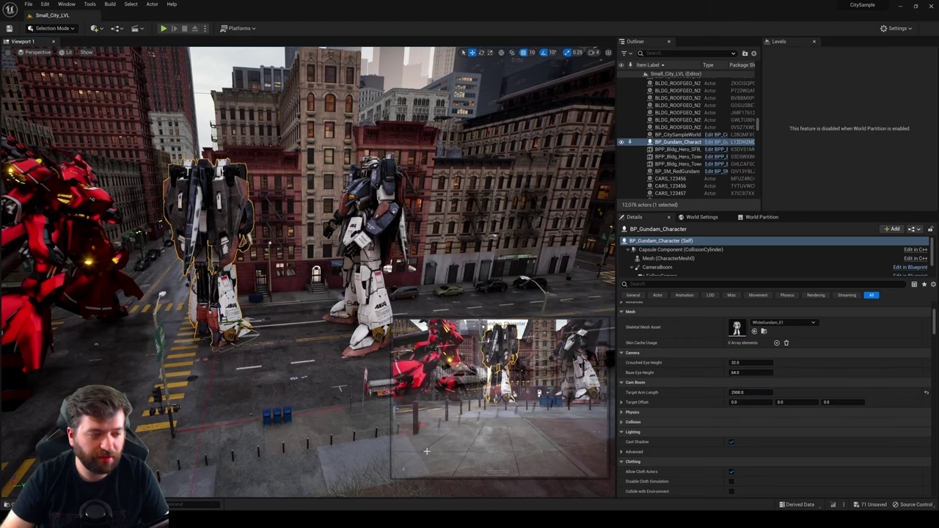
right_click_drag(427, 309, 365, 289)
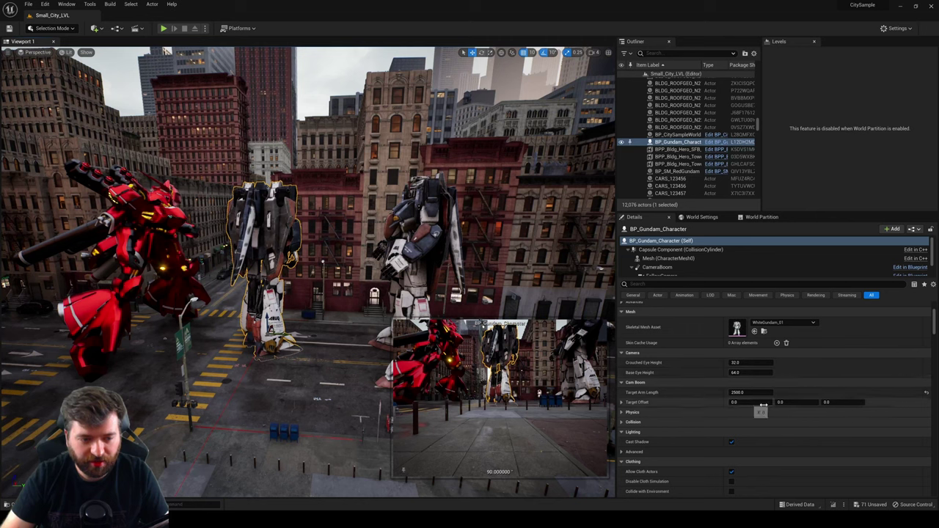
Step: Try Target Offset Z values of 500 and 800 on the placed BP_Gundam_Character
left_click(836, 403)
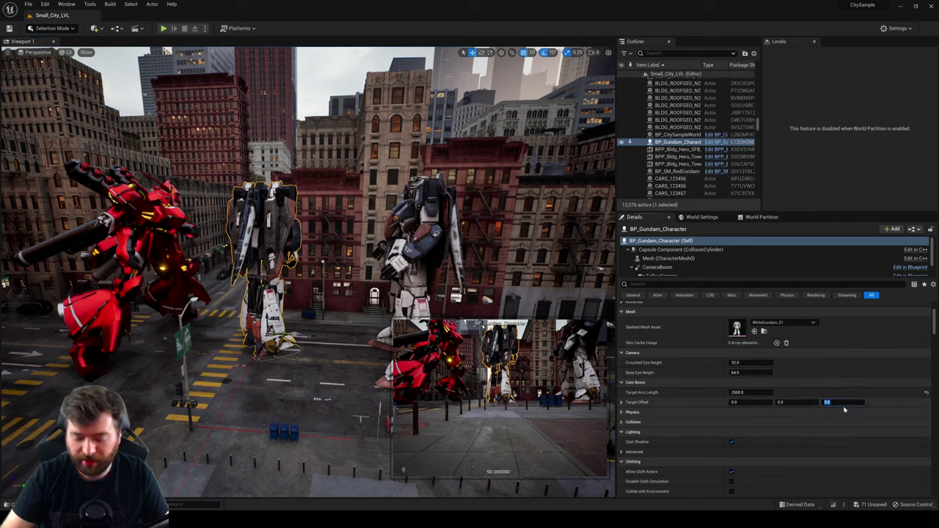
type("500")
key("Return")
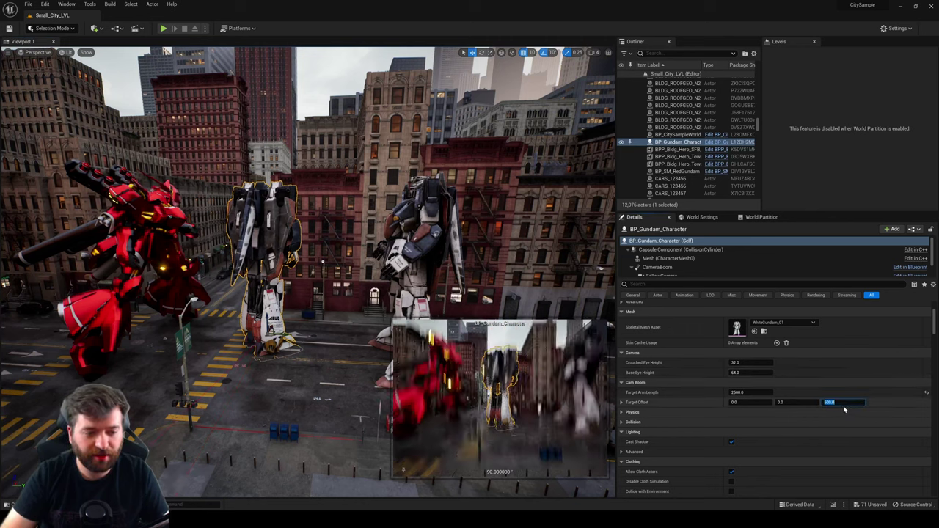
type("8")
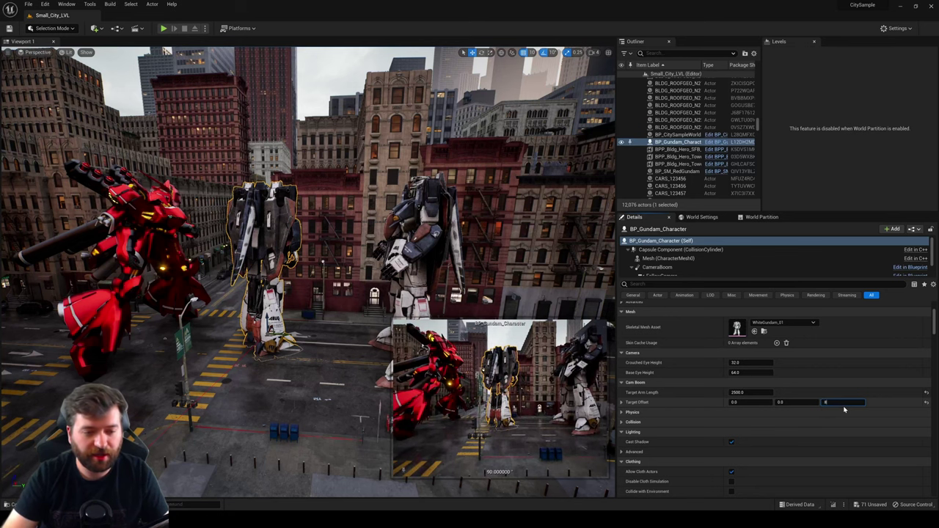
type("00")
key("Return")
right_click_drag(299, 294, 151, 341)
right_click_drag(148, 218, 149, 219)
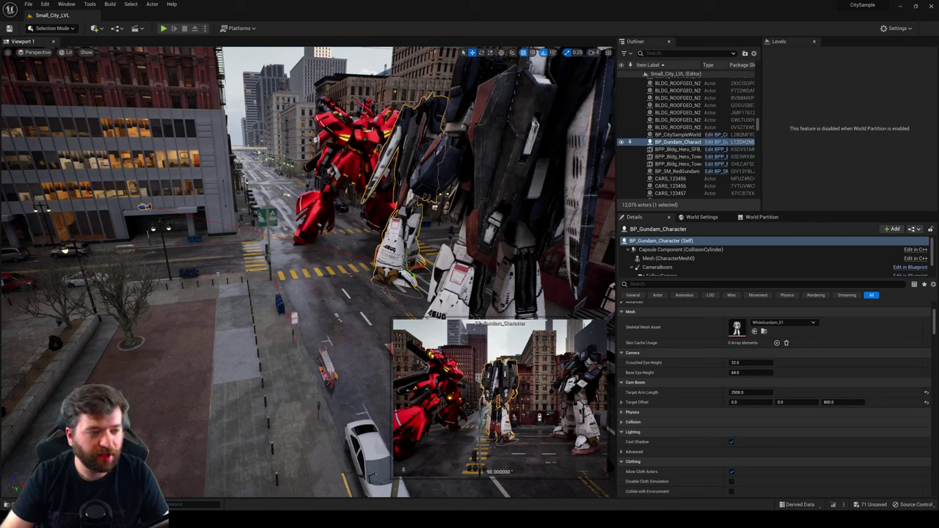
Step: Set the placed BP_Gundam_Character's Target Offset Z to 1200
left_click(832, 402)
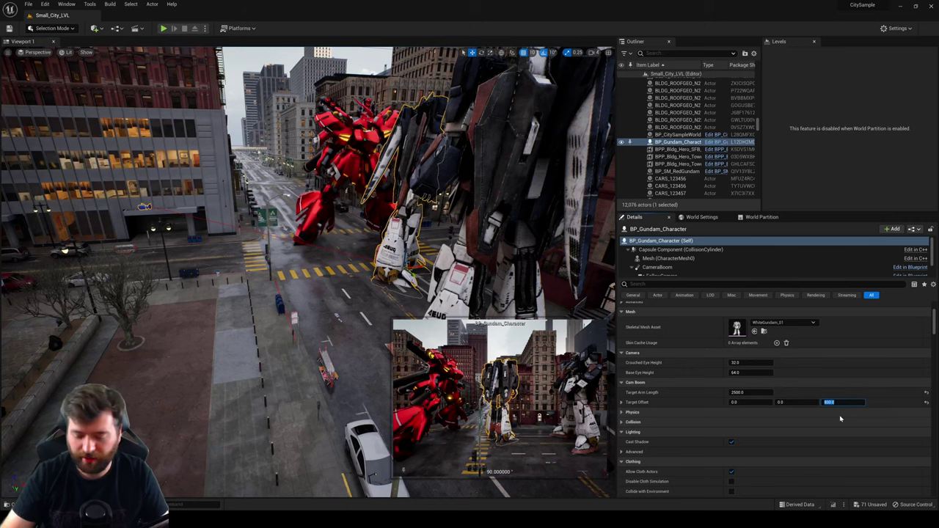
type("1200")
key("Return")
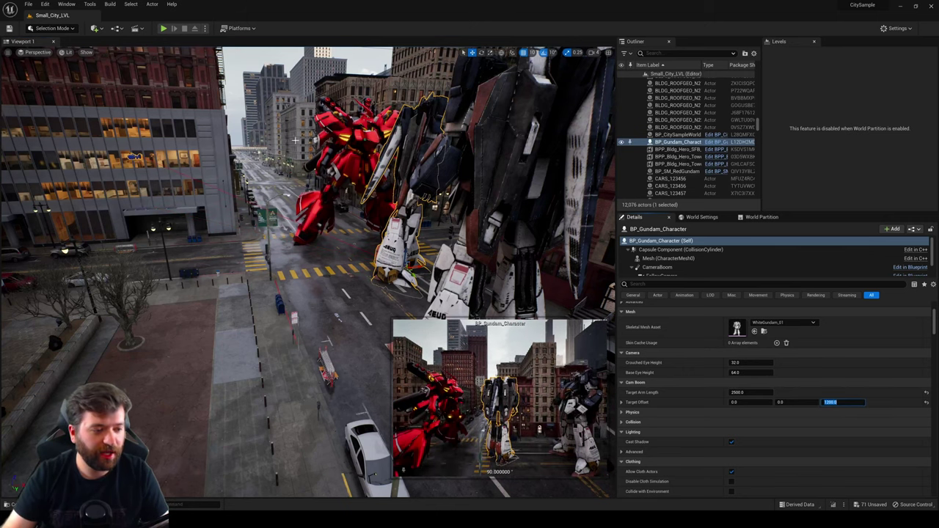
right_click_drag(264, 161, 330, 155)
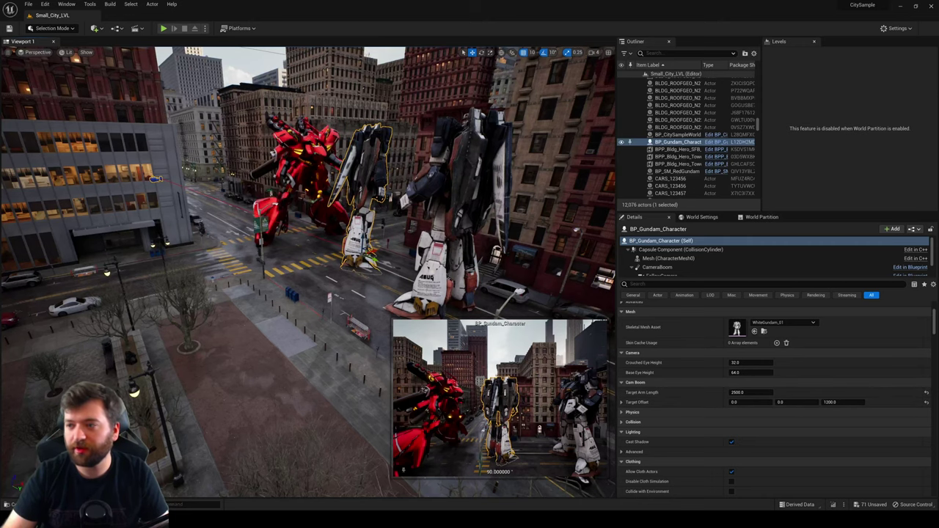
Step: In the BP_Gundam_Character blueprint, set the default Target Arm Length to 2500 and the default Target Offset Z to match the placed actor, and compile
left_click_drag(938, 66, 550, 56)
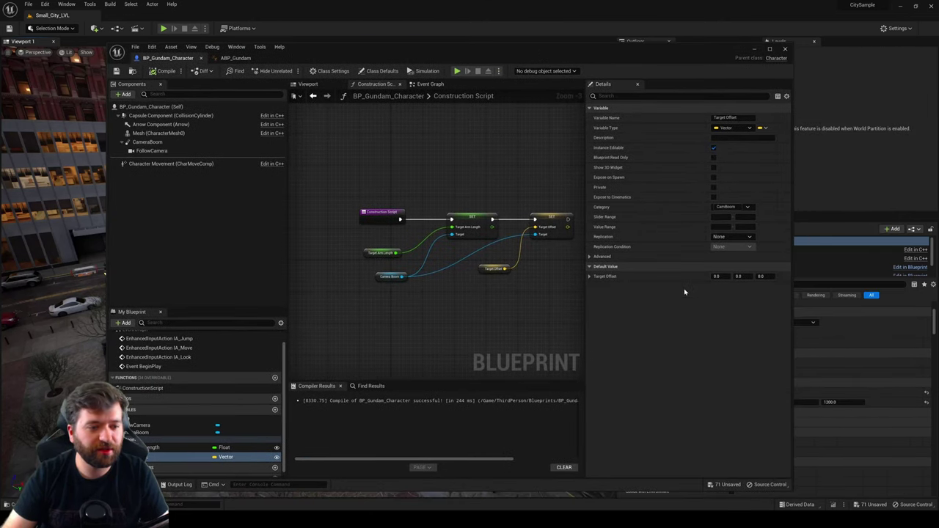
left_click(153, 448)
left_click(733, 267)
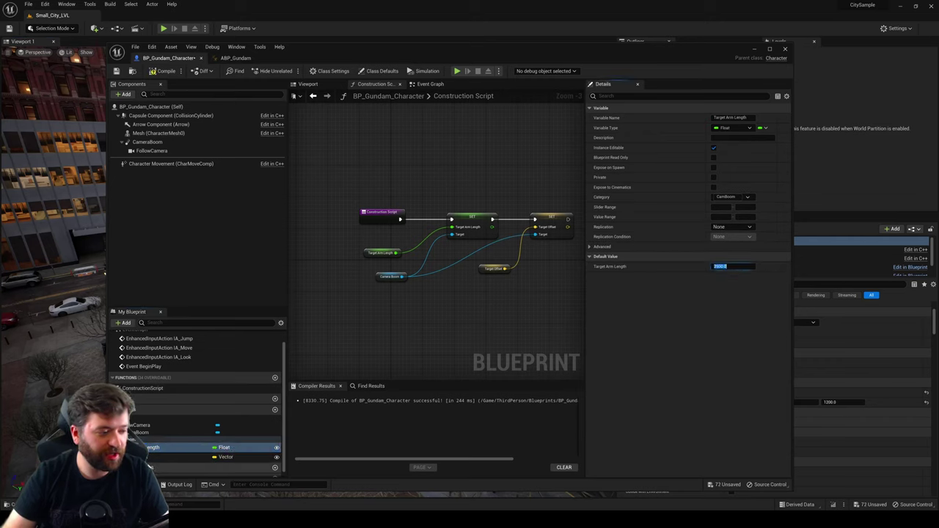
left_click(220, 456)
left_click(763, 276)
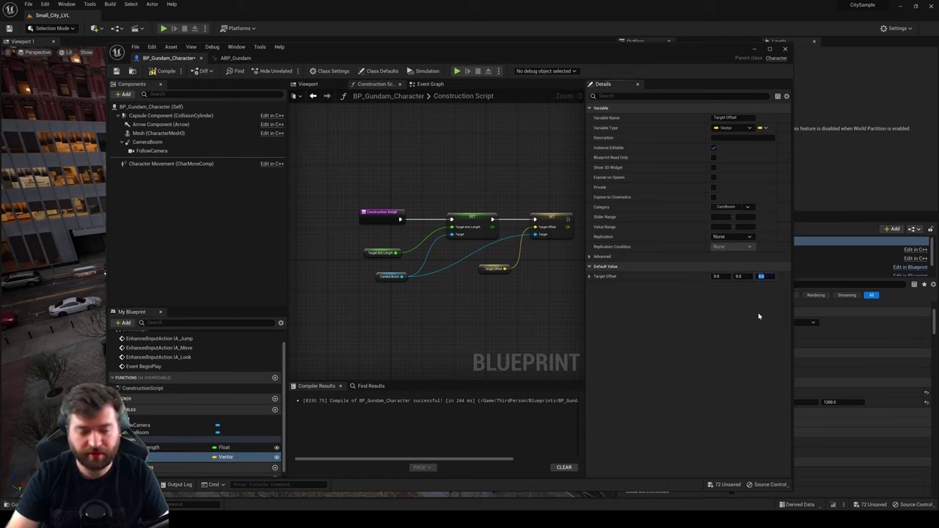
left_click(163, 70)
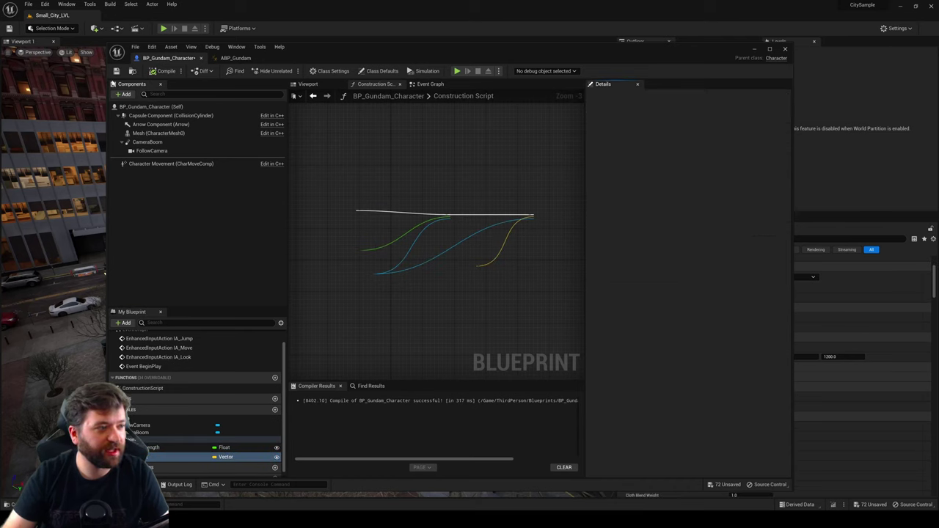
Step: Save the BP_Gundam_Character blueprint and delete the placed BP_Gundam_Character actor from the city level
left_click(116, 73)
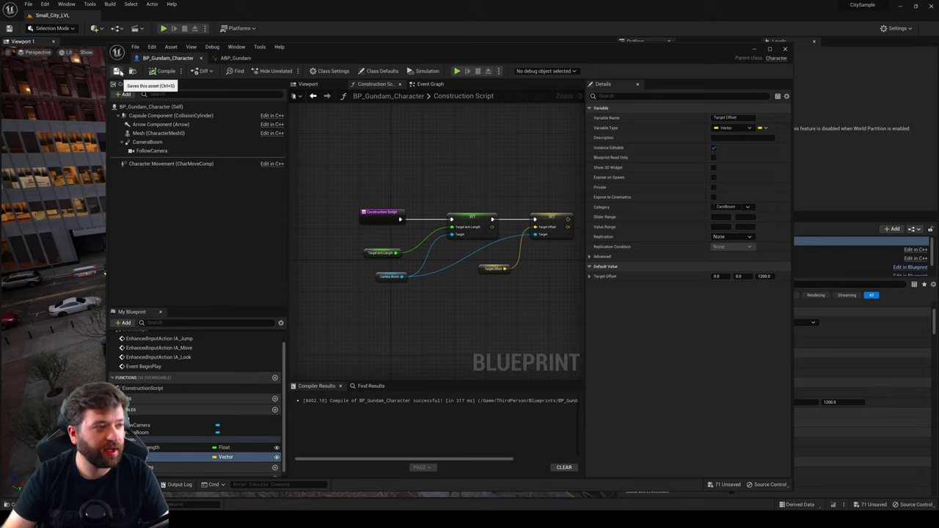
left_click(755, 49)
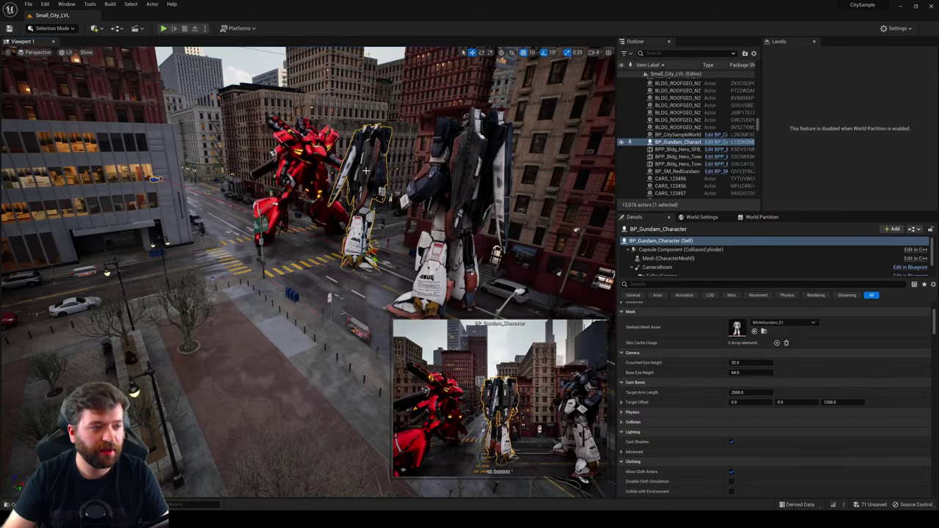
right_click_drag(366, 170, 551, 208)
key("w")
left_click(546, 209)
left_click(405, 164)
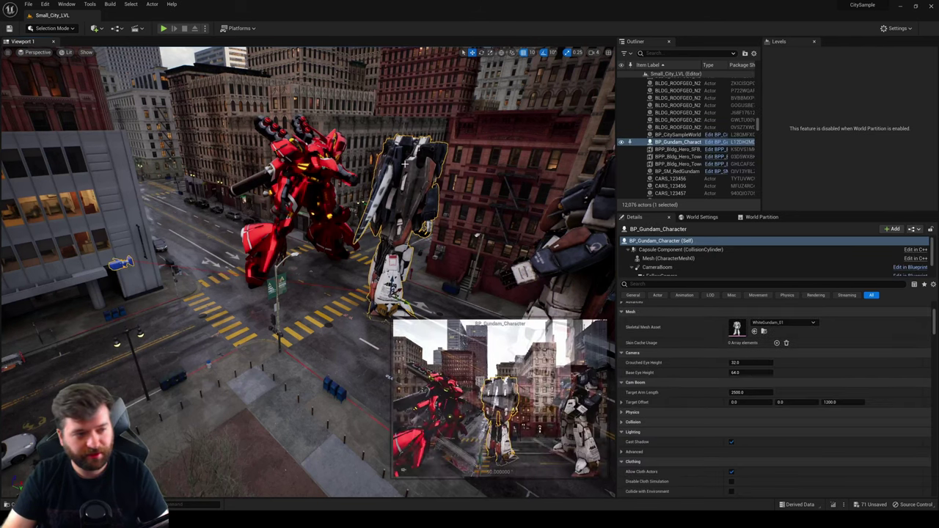
key("Delete")
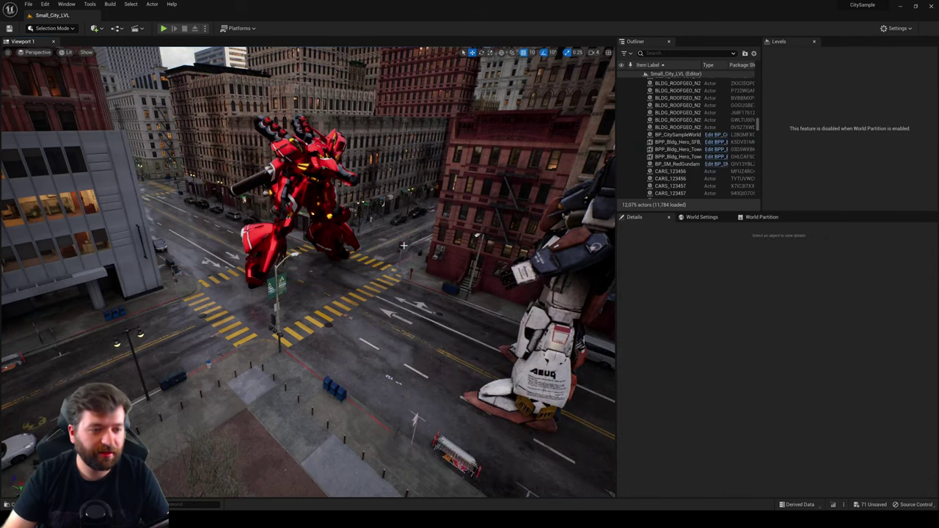
Step: Set the level's GameMode Override to BP_ThirdPersonGameMode in the World Settings
right_click_drag(404, 164, 434, 201)
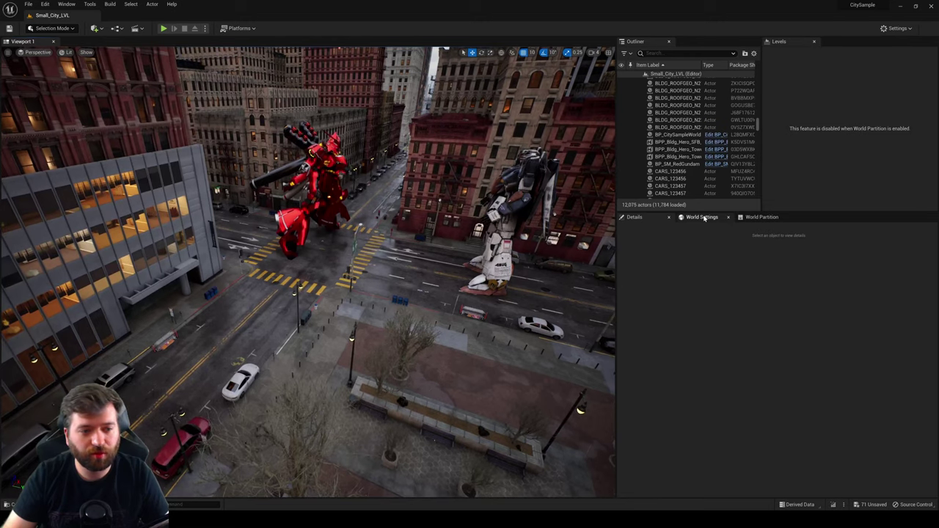
left_click(702, 217)
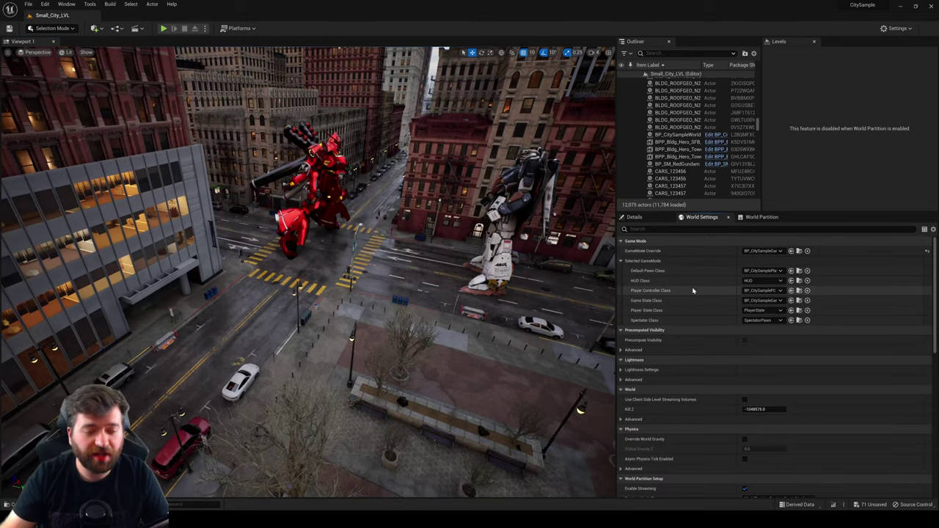
left_click(763, 251)
type("thi")
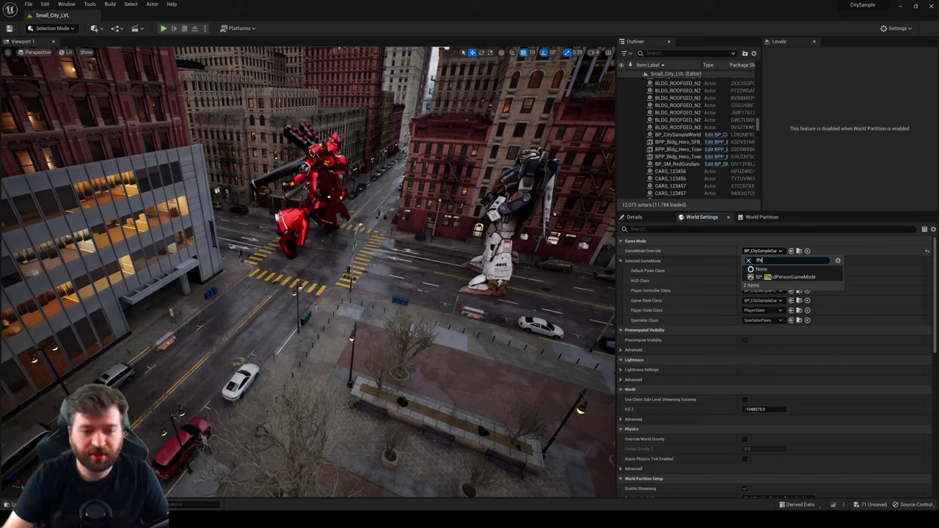
left_click(800, 278)
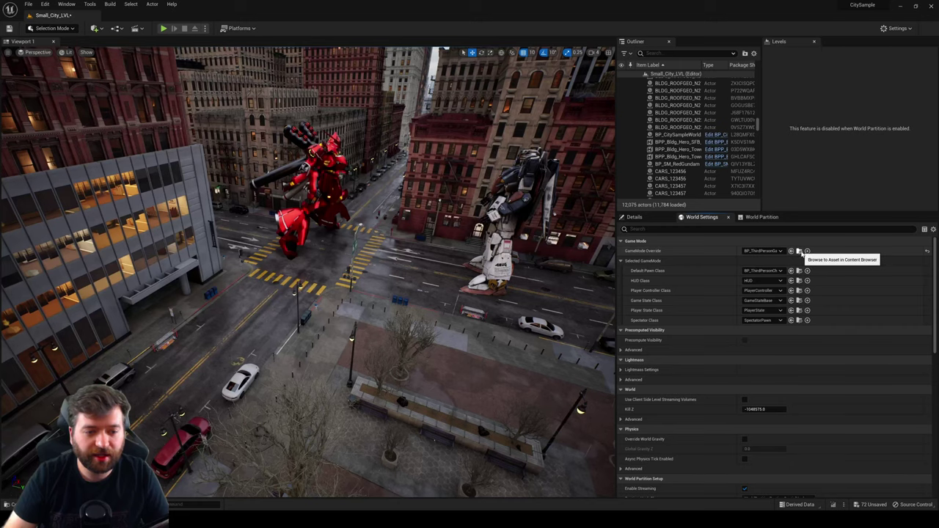
Step: Open the BP_ThirdPersonGameMode blueprint to check its class defaults, and close it
left_click(800, 252)
double_click(408, 339)
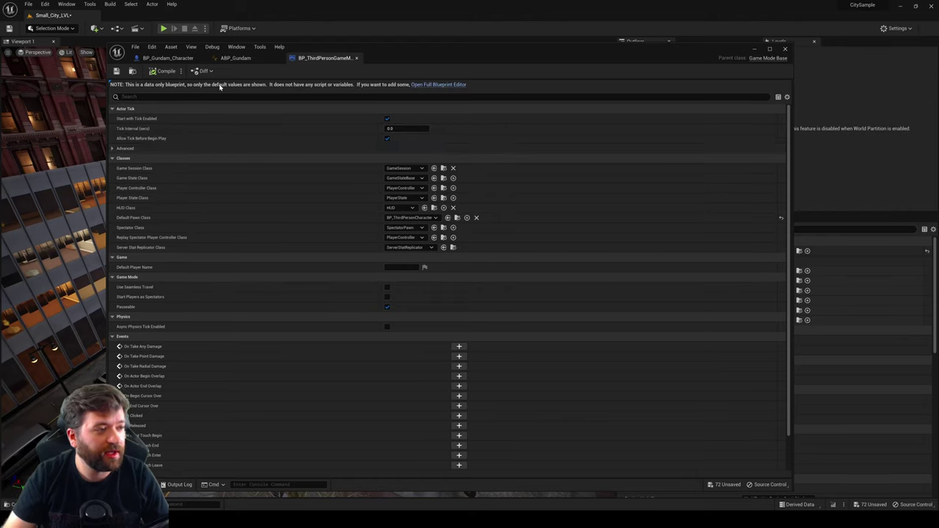
left_click(785, 49)
Step: Set the selected game mode's Default Pawn Class to BP_Gundam_Character
left_click(763, 270)
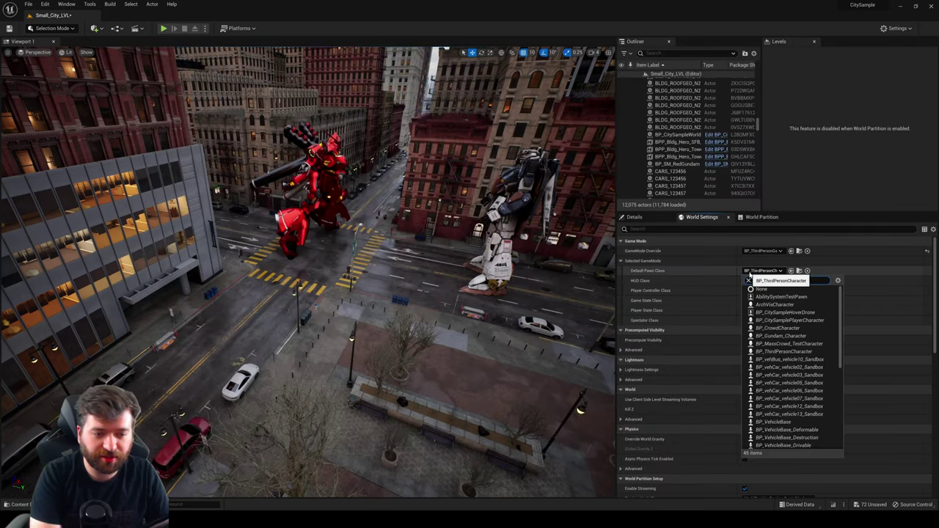
type("gundam")
left_click(763, 297)
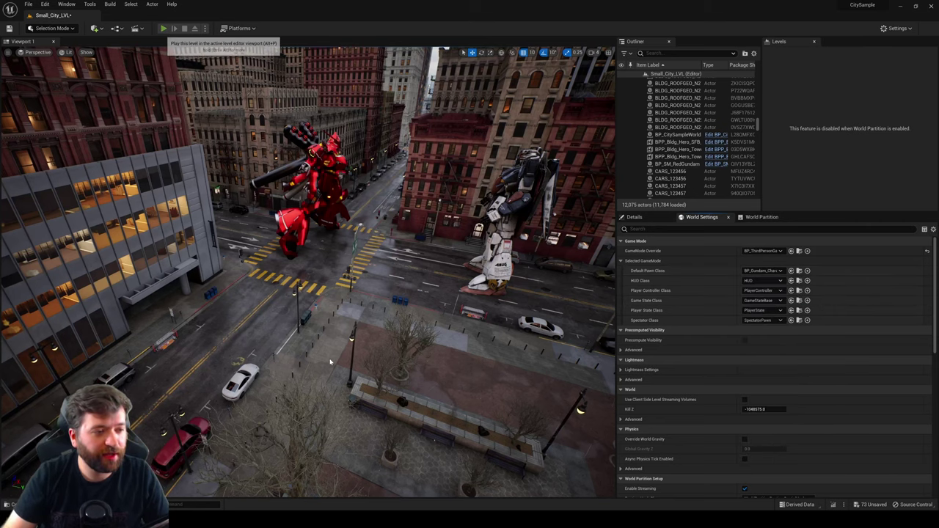
Step: Play-test the city level with the Gundam pawn, stop the session and close the Message Log
key("alt+p")
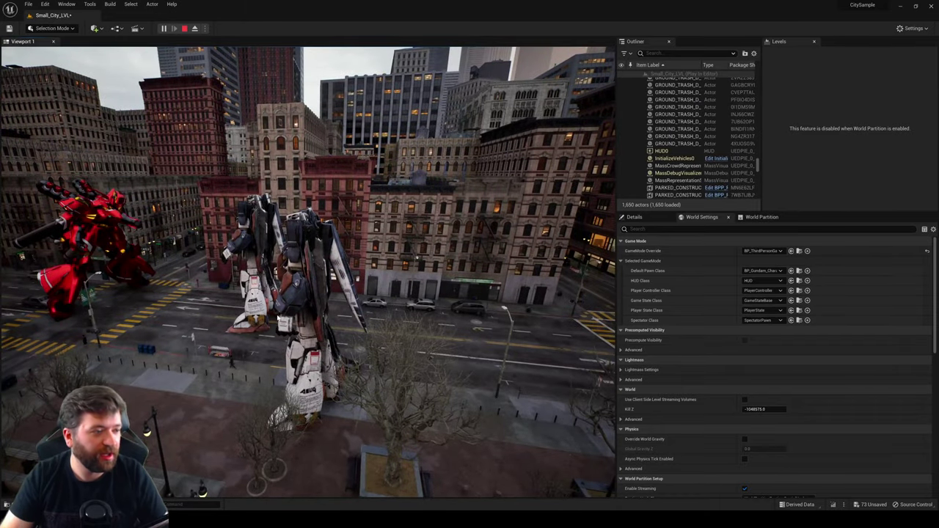
key("Escape")
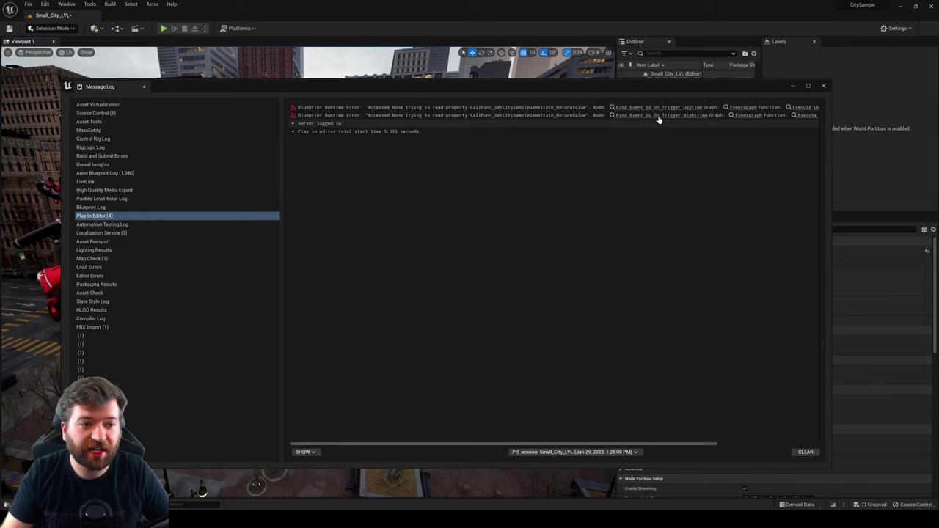
left_click(823, 86)
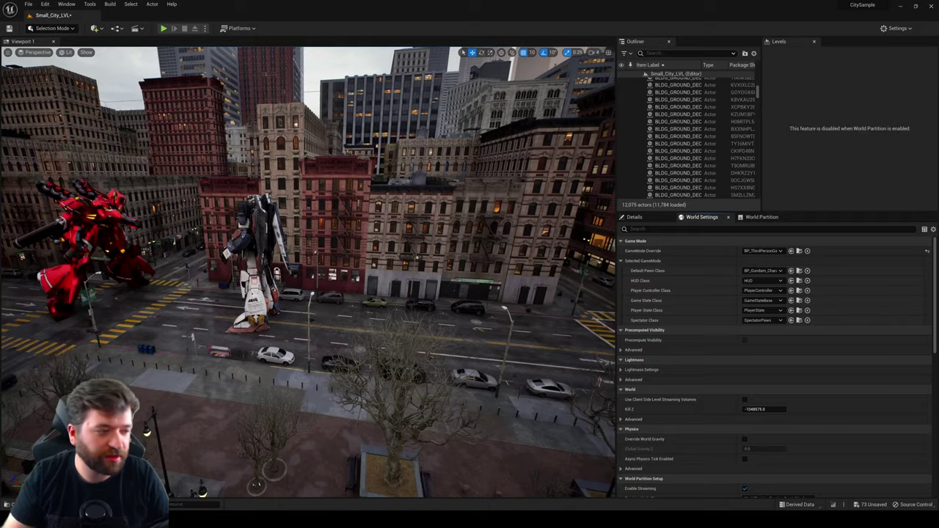
right_click_drag(335, 308, 301, 302)
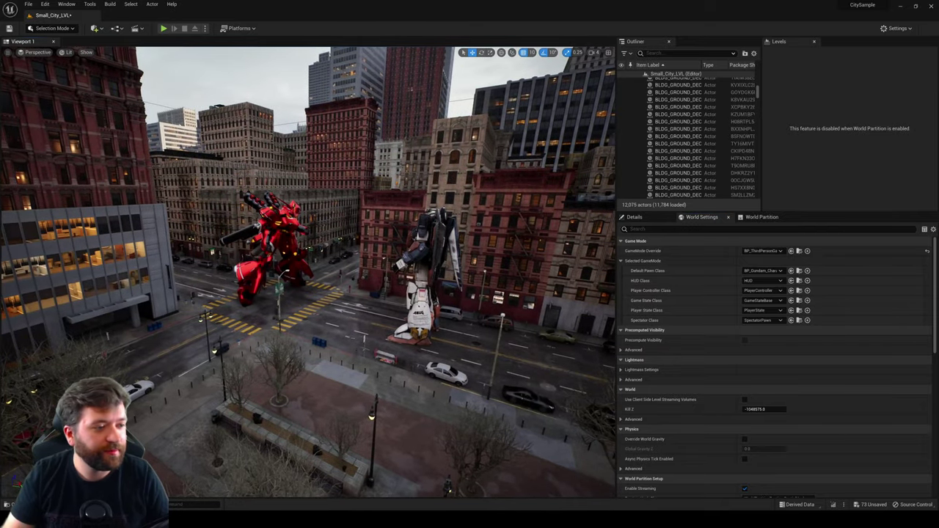
right_click(356, 294)
key("Escape")
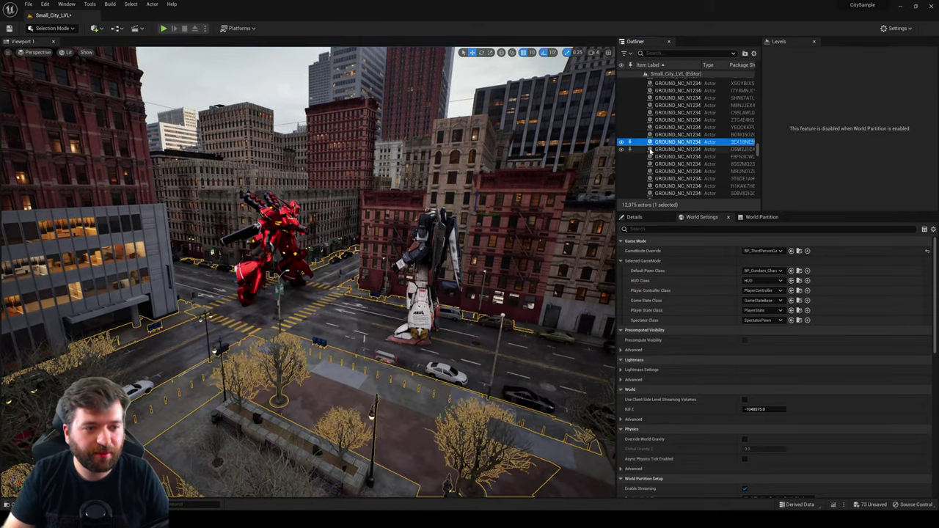
left_click(650, 142, "ctrl")
Step: Open the BP_Gundam_Character blueprint and set its Character Movement component's Max Walk Speed to 5000 cm/s
key("ctrl+space")
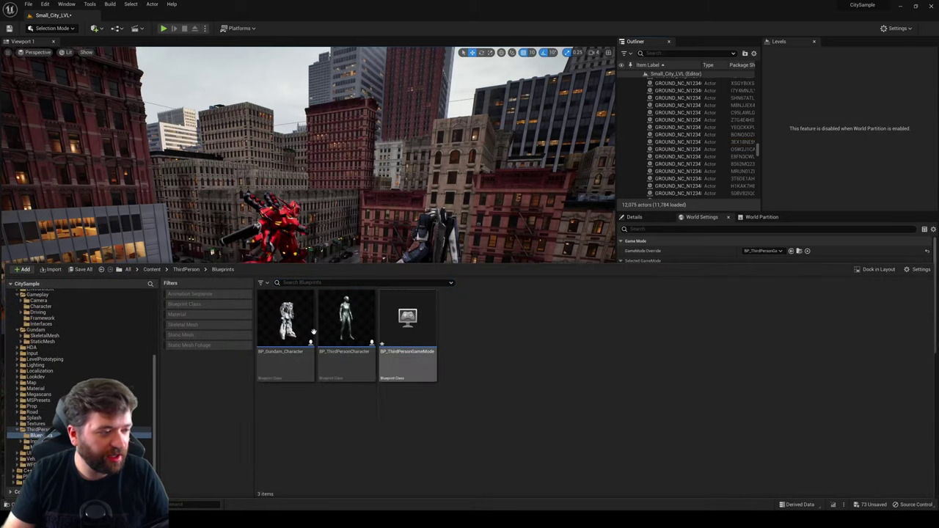
double_click(308, 331)
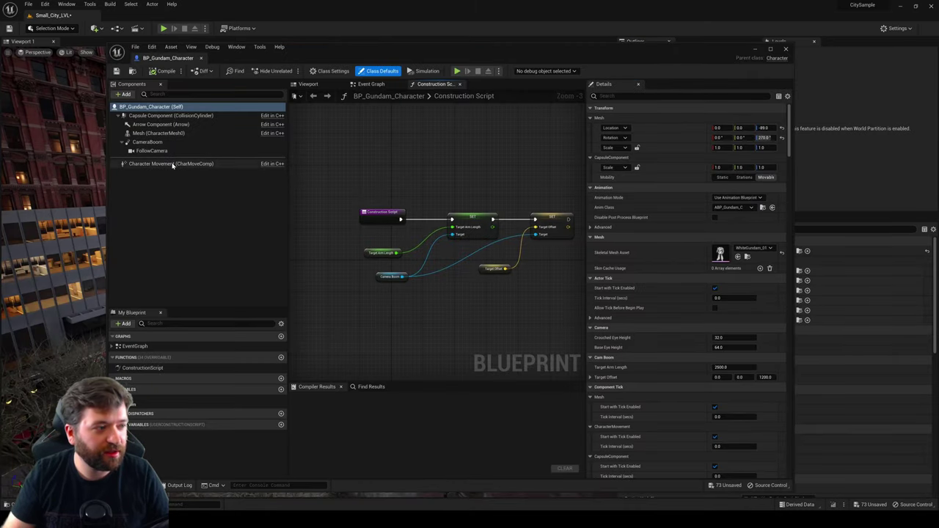
left_click(171, 164)
left_click(311, 85)
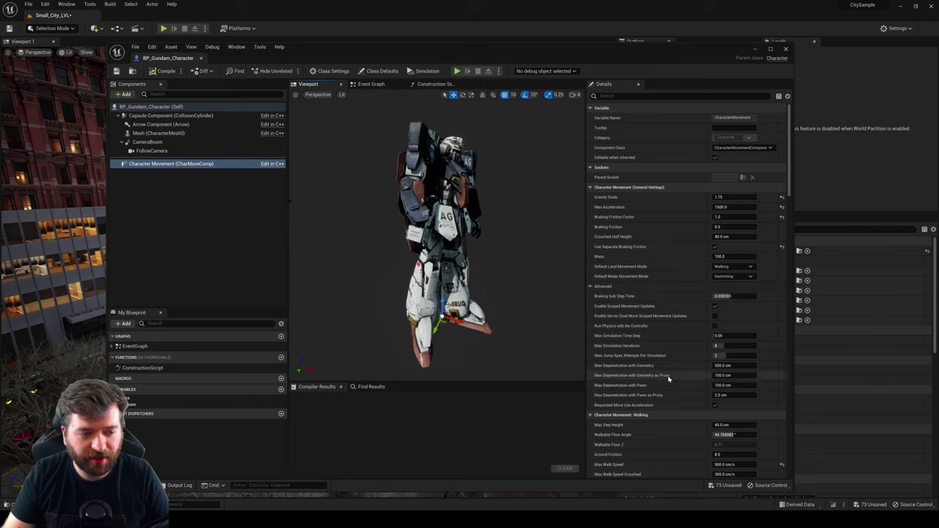
scroll(661, 367, "down", 3)
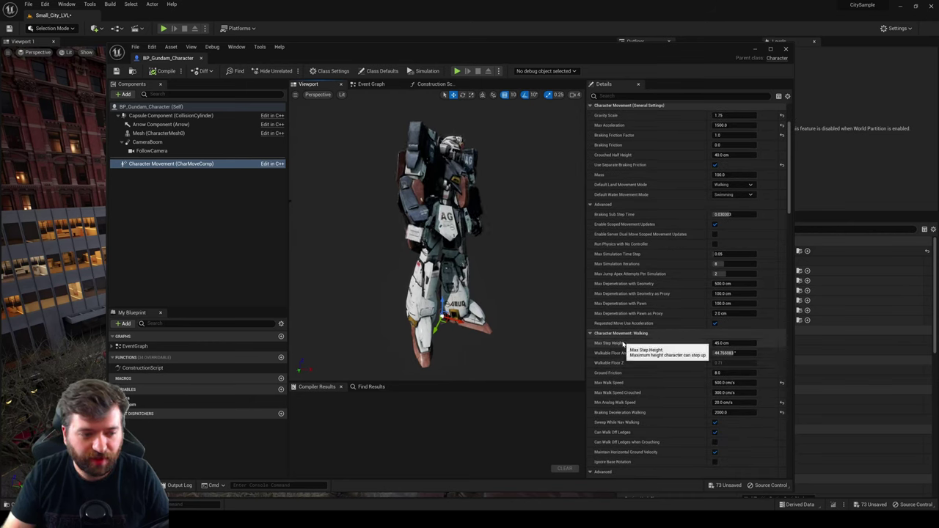
left_click(737, 383)
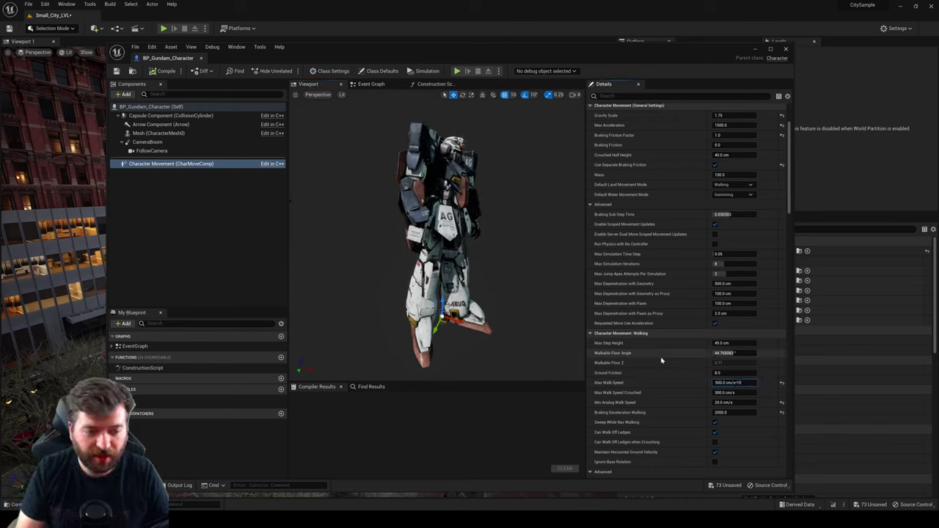
key("Return")
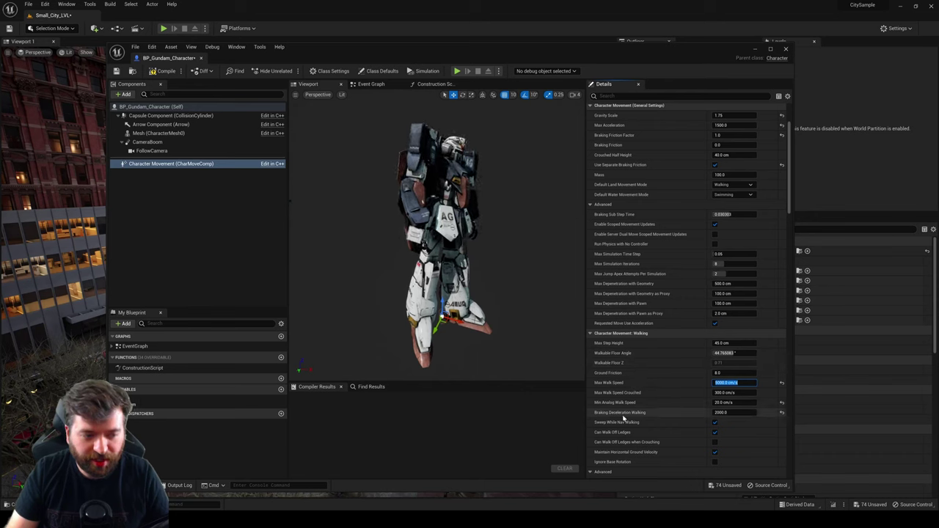
Step: Set the Character Movement component's Braking Deceleration Walking to 20000
left_click(734, 412)
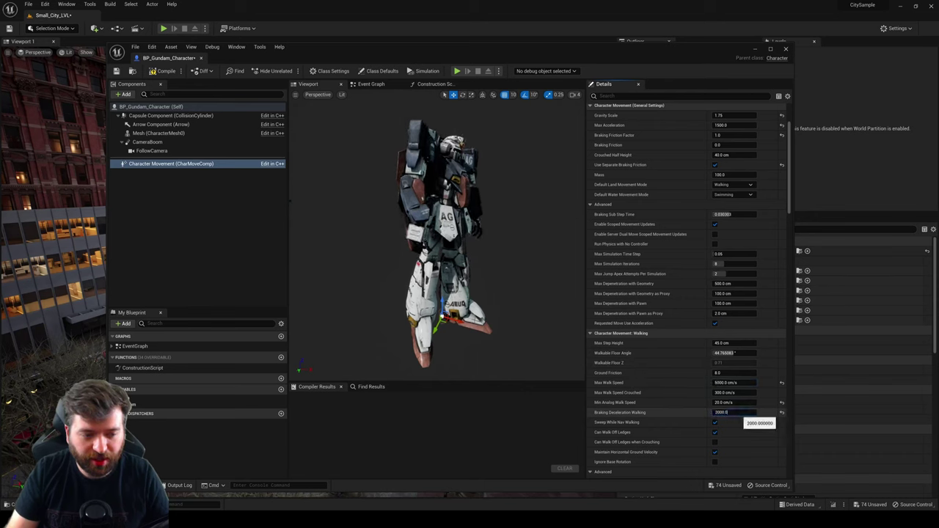
key("Left")
key("Left")
type("0")
key("Return")
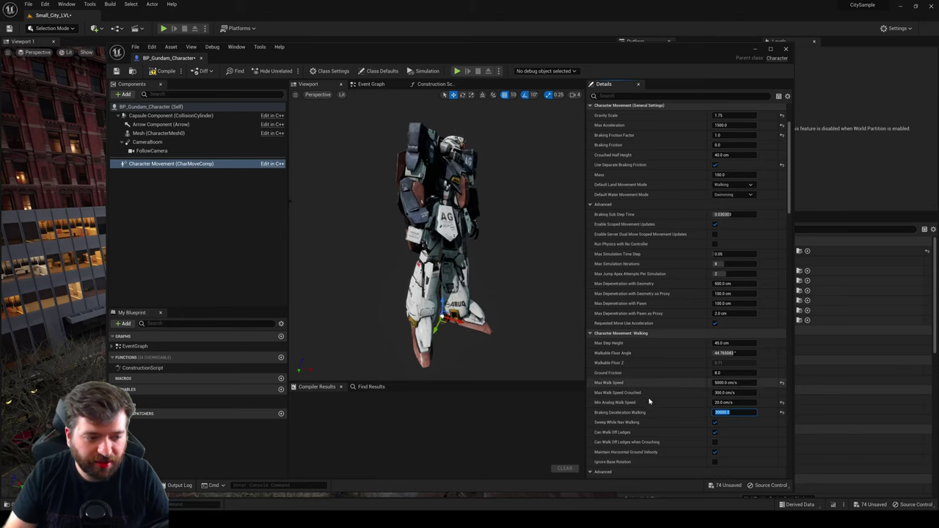
Step: Filter the Character Movement properties by "acc" and set Max Acceleration to 15000
scroll(650, 402, "down", 2)
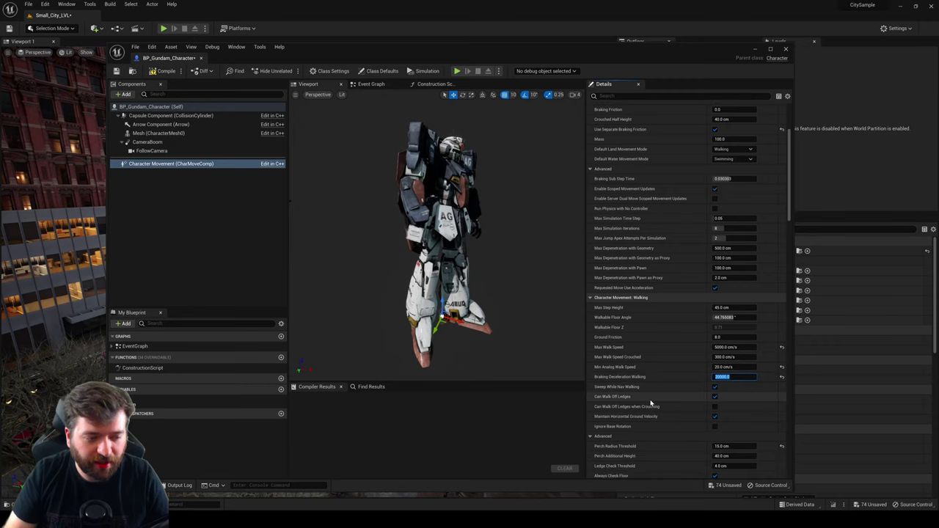
scroll(650, 402, "up", 2)
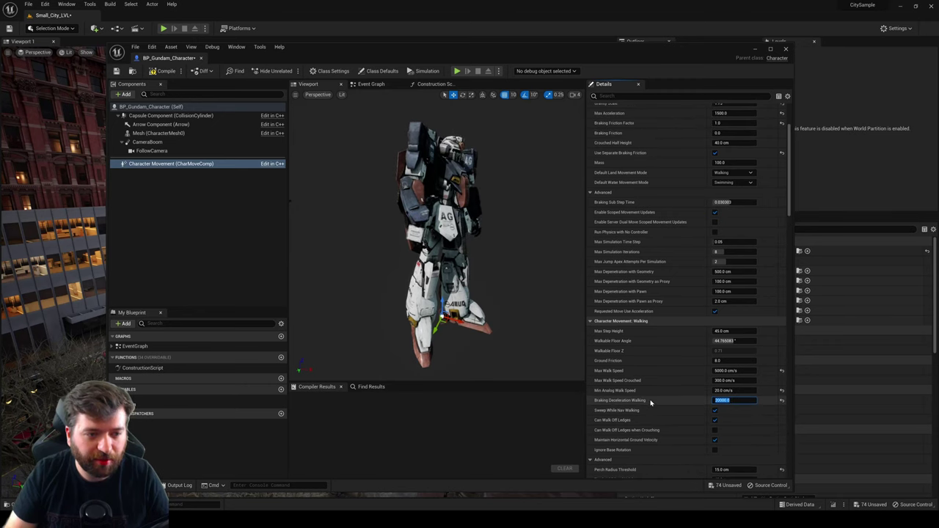
left_click(625, 97)
type("acc")
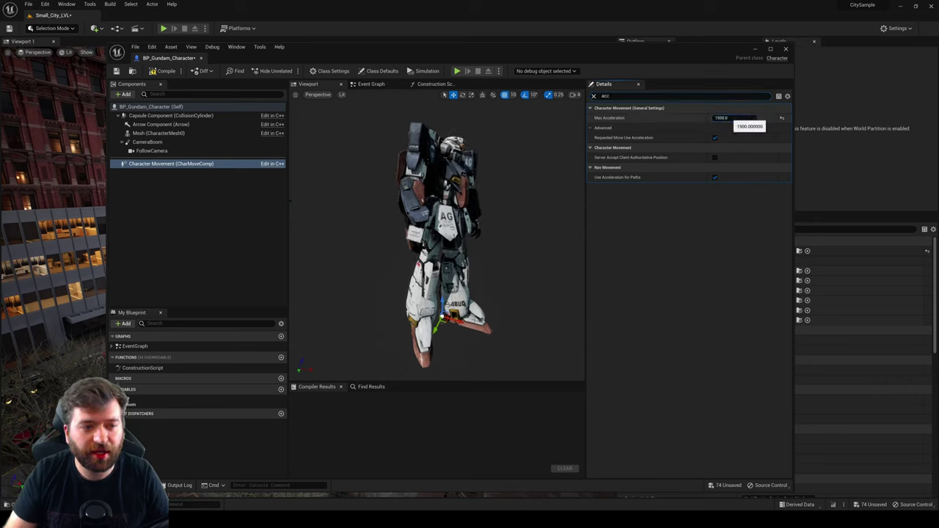
left_click(735, 123)
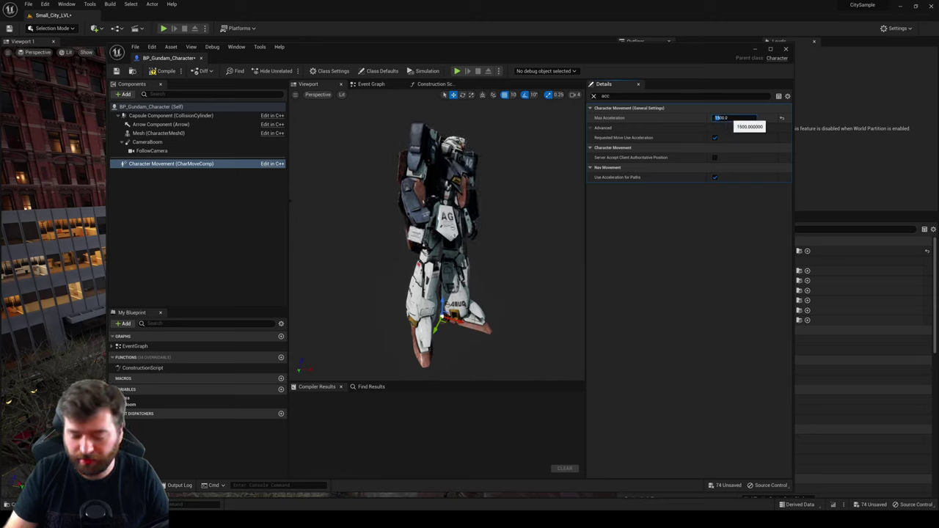
left_click(722, 117)
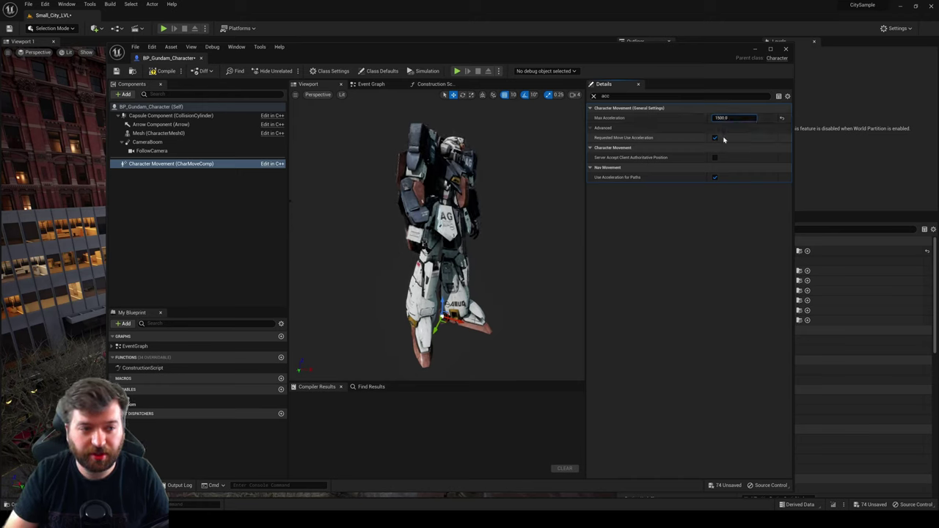
Step: Compile and save the BP_Gundam_Character blueprint, and close its editor
left_click(158, 70)
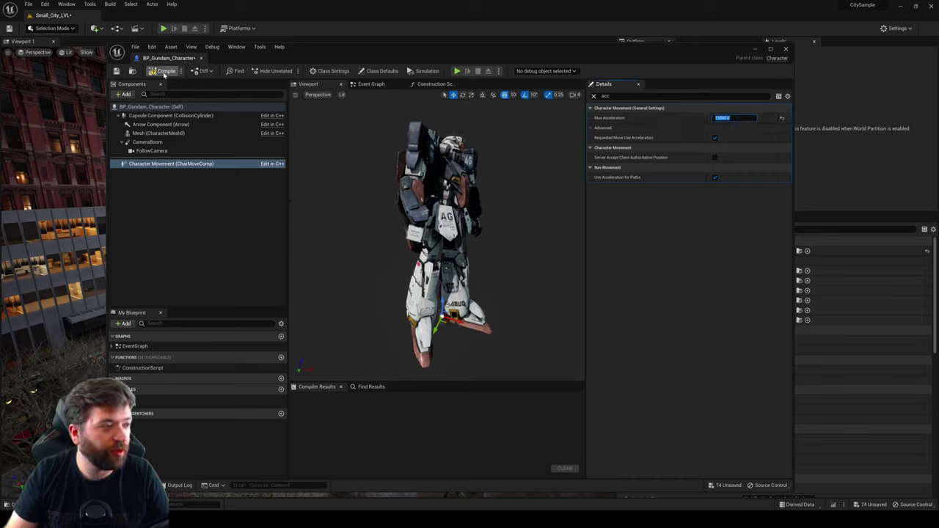
left_click(117, 71)
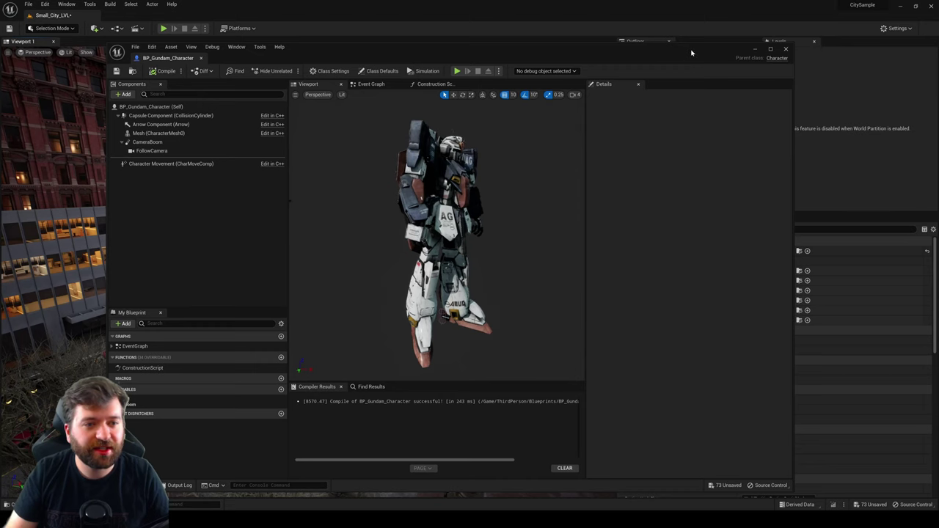
left_click(785, 49)
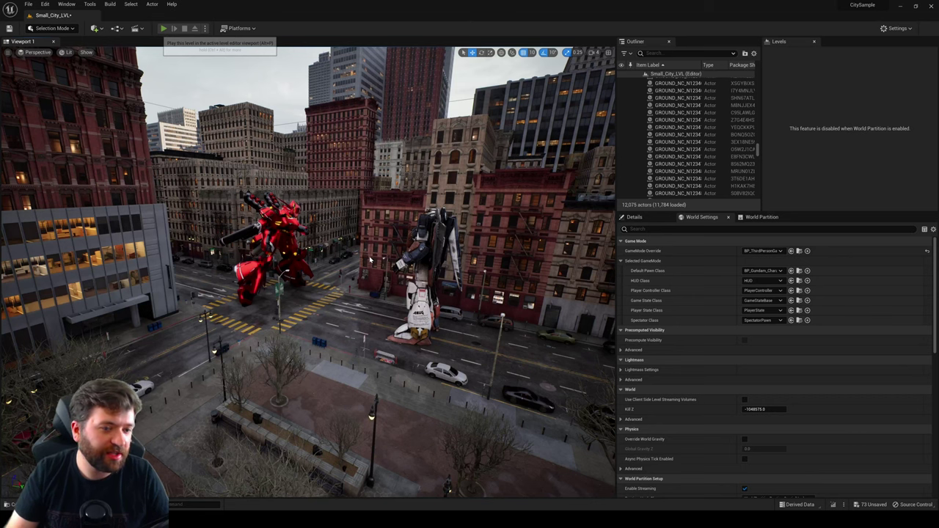
Step: Play the level and run the Gundam through the city streets and back past the parked robots to test its movement speed
key("alt+p")
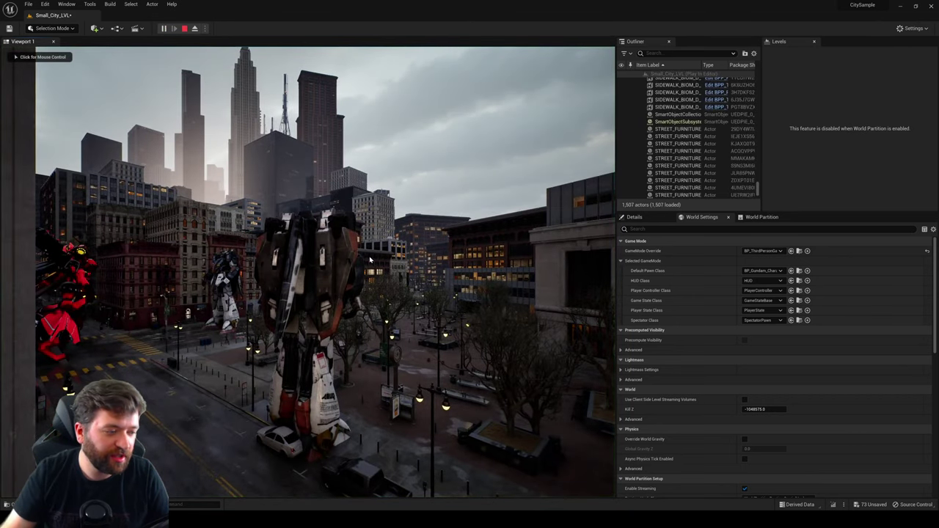
key("w")
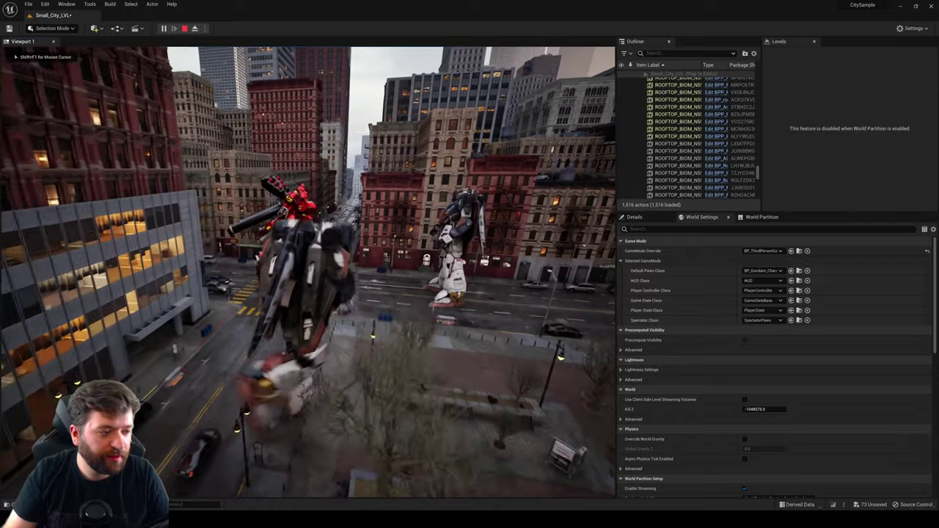
key("w")
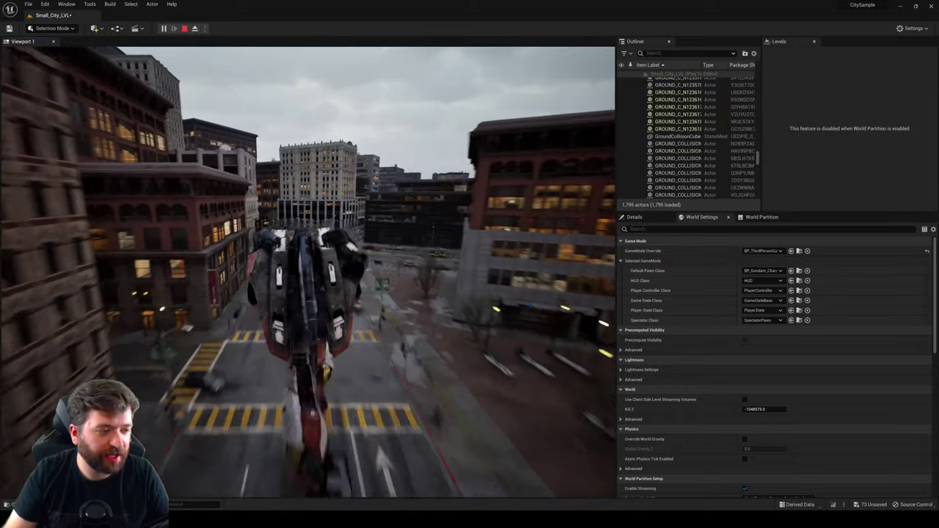
key("s")
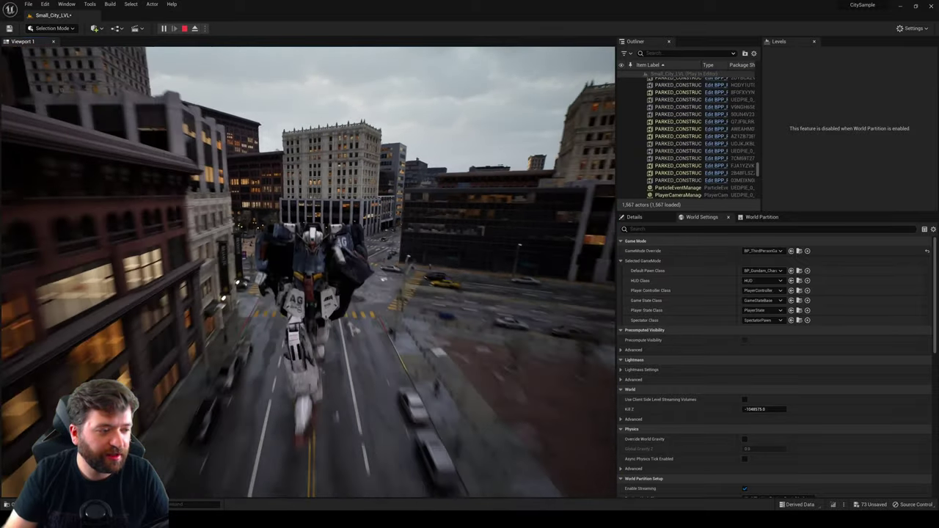
key("w")
key("w")
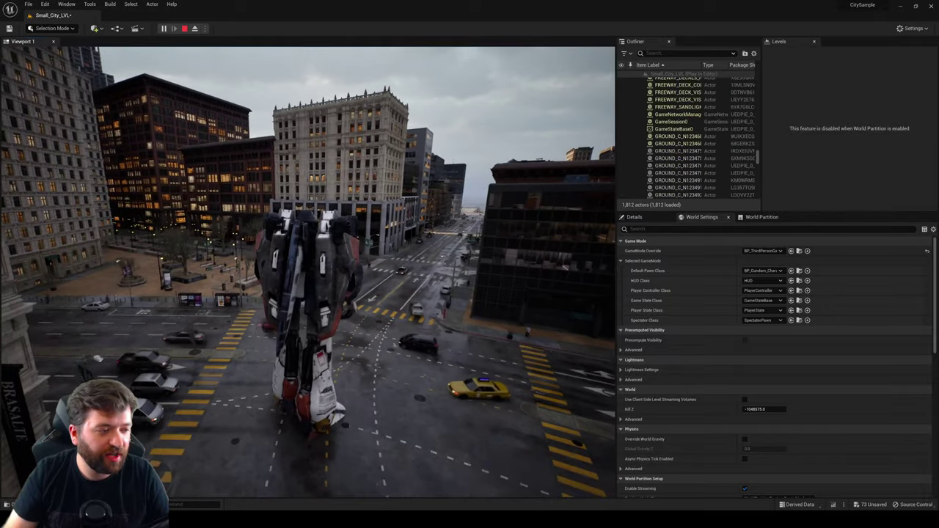
key("w")
key("s")
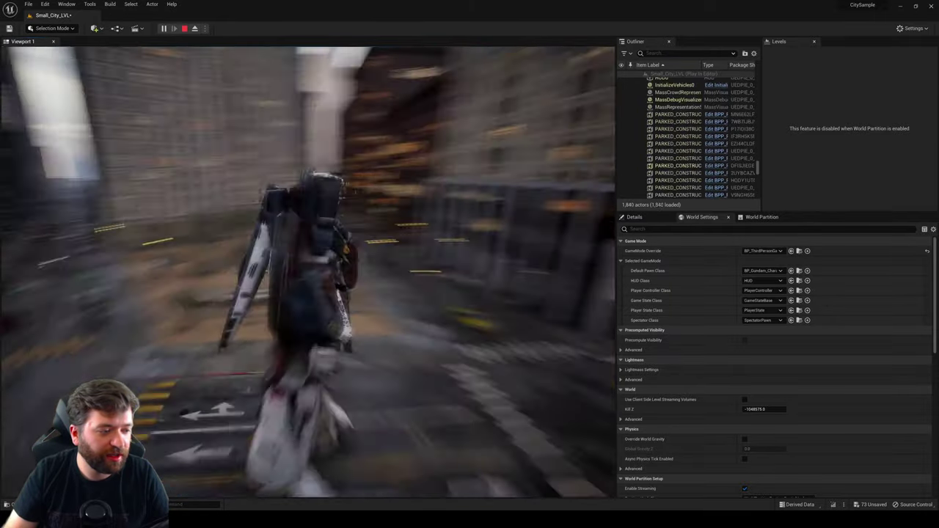
key("w")
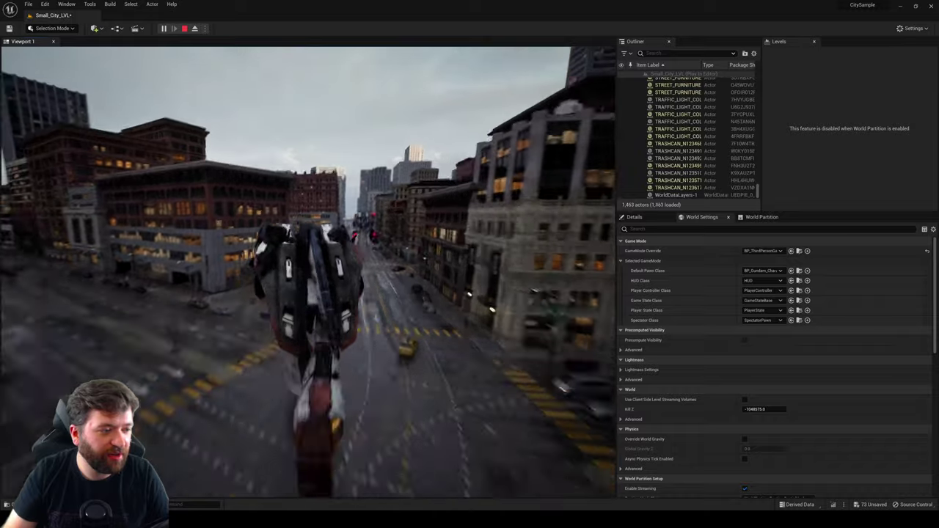
key("w")
key("w")
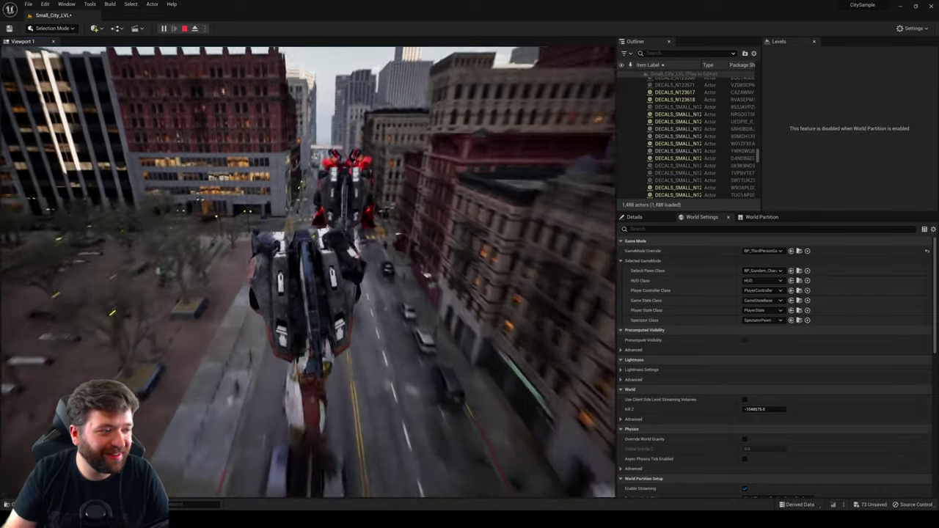
key("w")
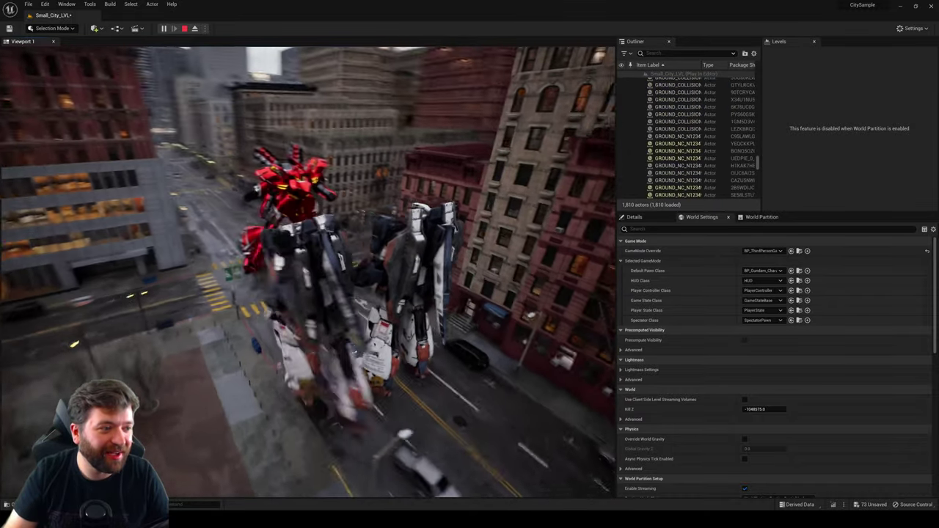
key("w")
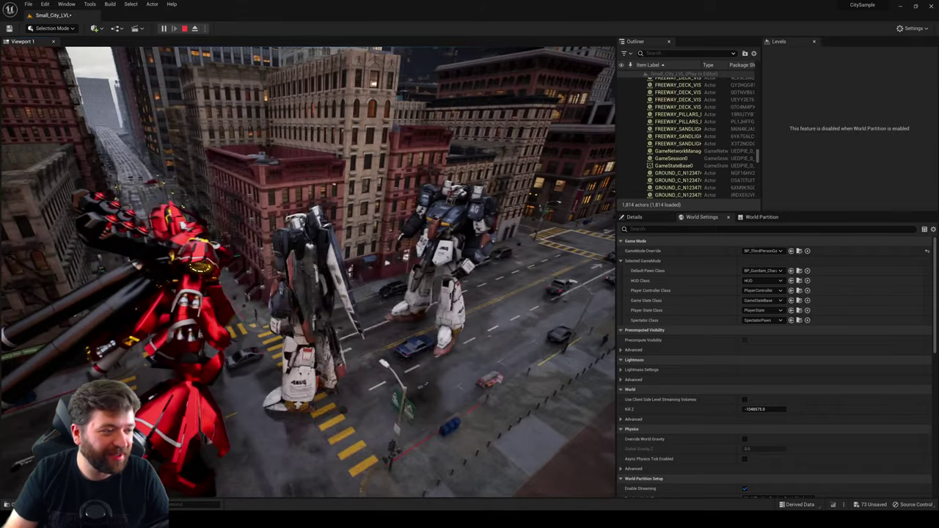
key("s")
key("s")
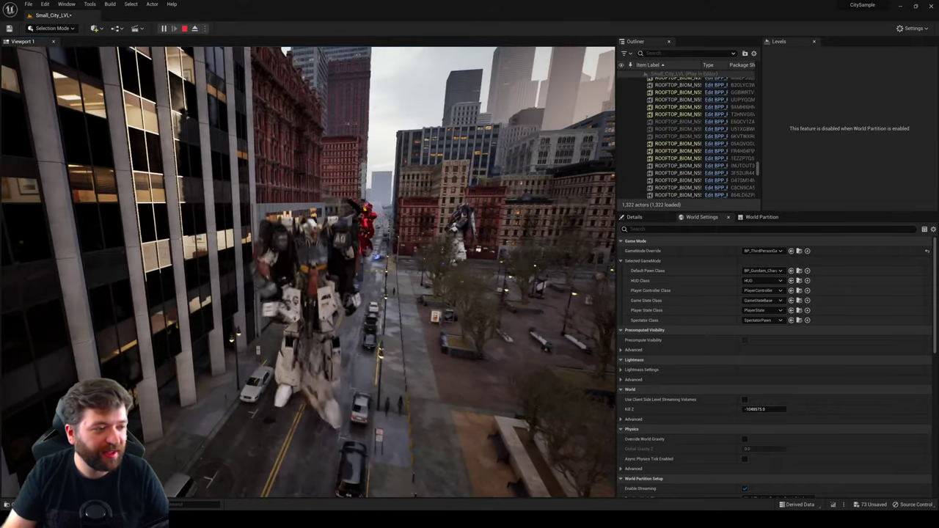
Step: Stop the play session and close the message log
key("shift+F1")
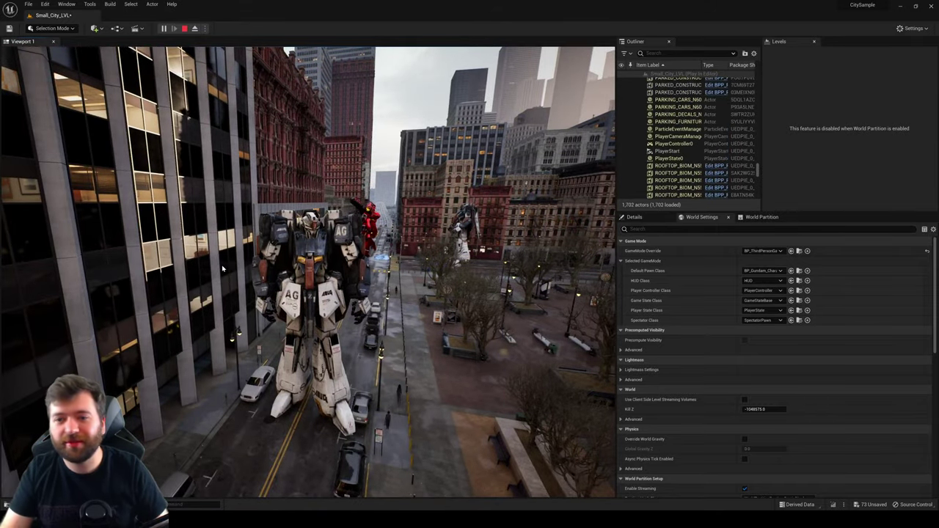
key("Escape")
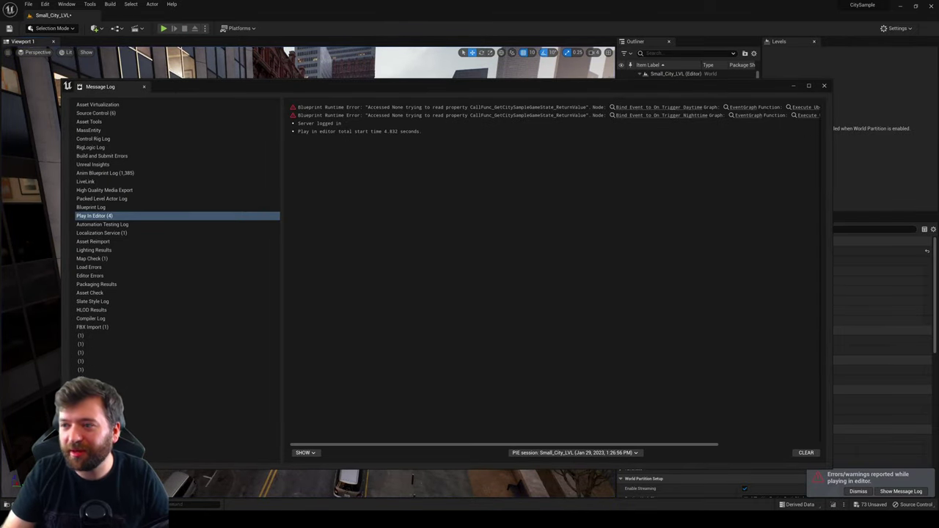
left_click(824, 86)
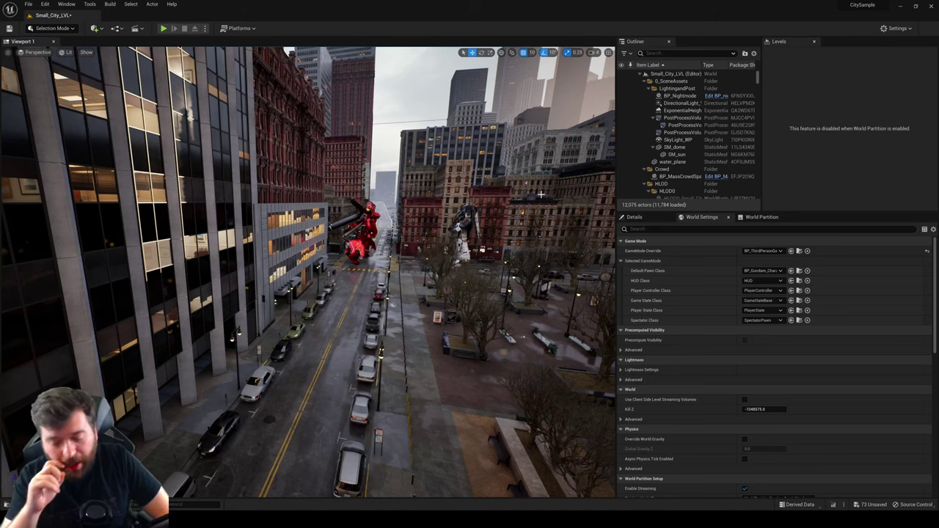
Step: Show the Details panel, then examine the White Gundam and the street around it in the Nanite Triangles visualization
left_click(639, 217)
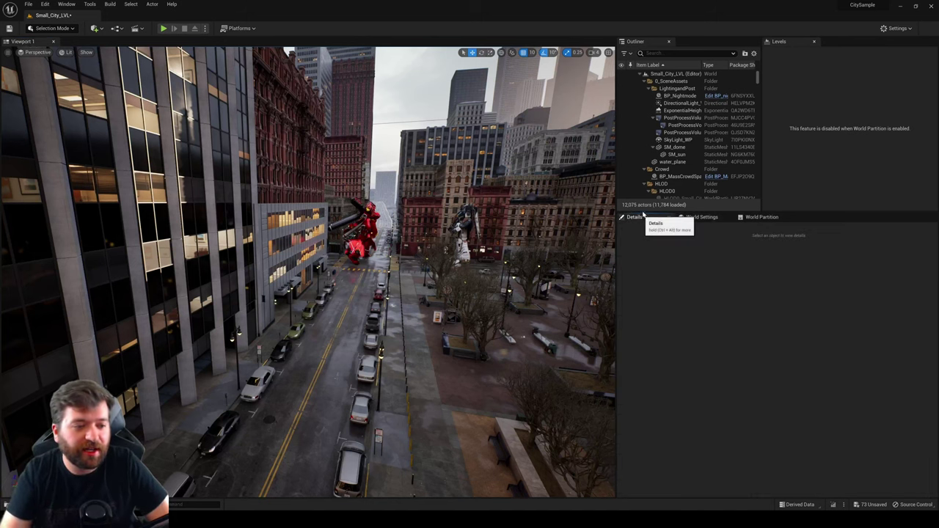
right_click_drag(440, 272, 535, 238)
key("w")
key("w")
left_click(81, 92)
left_click(66, 52)
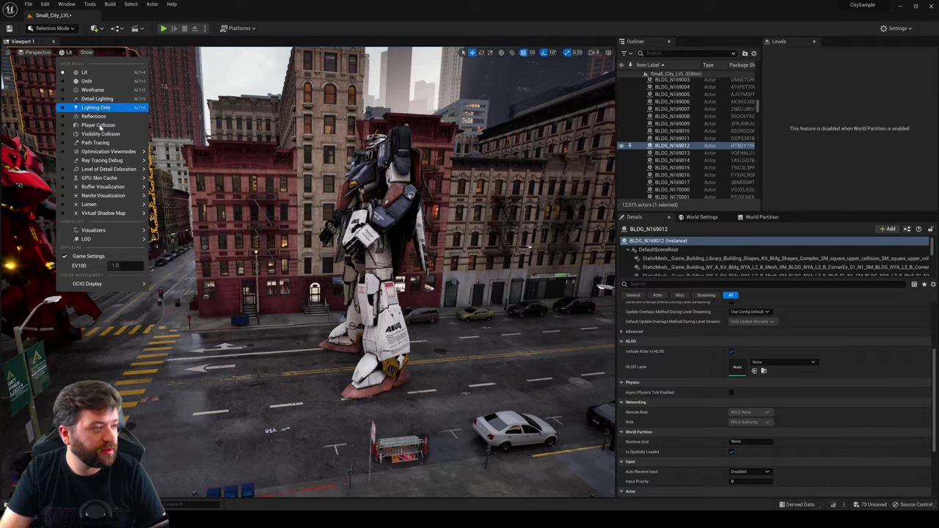
mouse_move(94, 206)
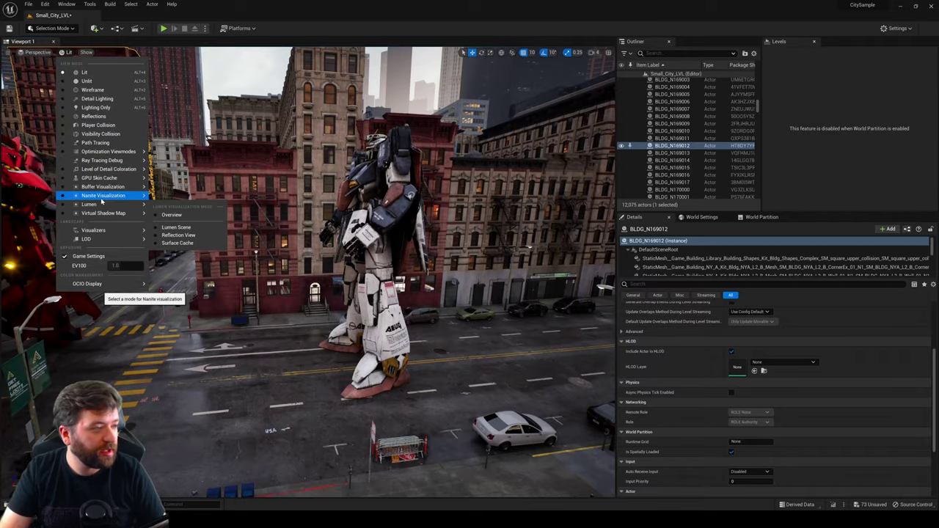
left_click(173, 221)
right_click_drag(309, 271, 477, 264)
right_click_drag(350, 270, 350, 344)
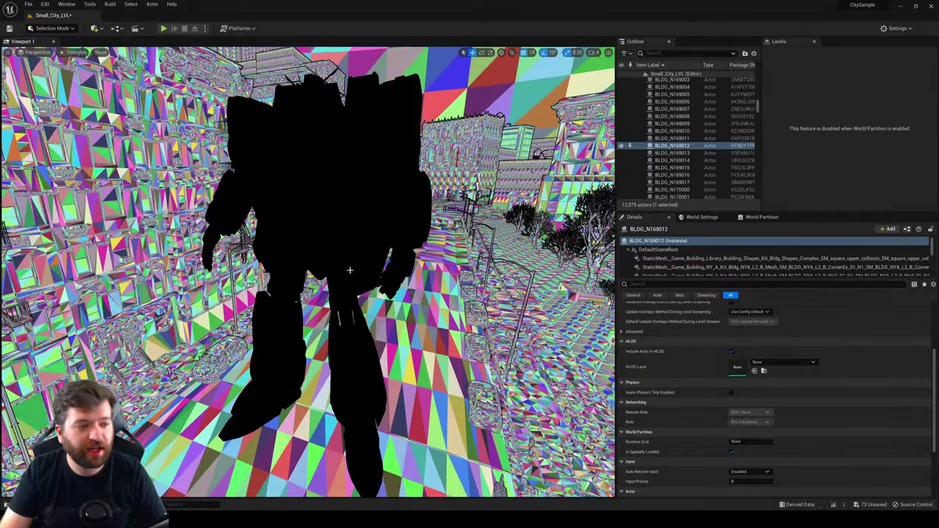
Step: Return the level viewport to the Lit view mode
left_click(73, 52)
left_click(88, 78)
key("alt+4")
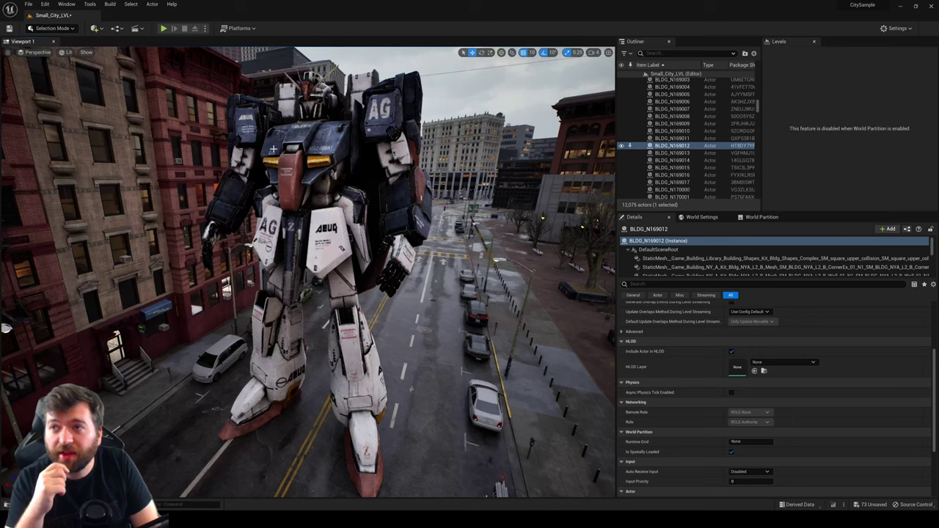
Step: Select the WhiteGundam_01 actor in the level, view its skeletal mesh asset in the mesh editor, and close that editor
left_click(273, 149)
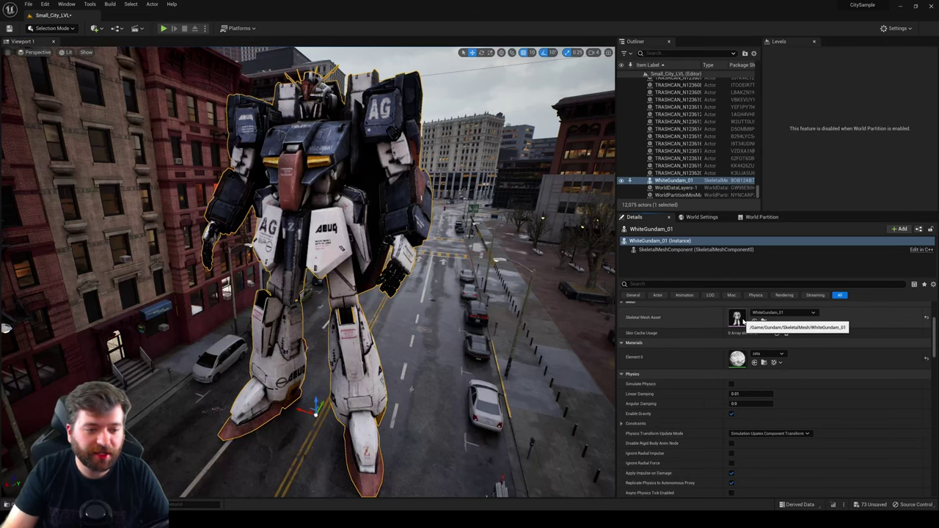
double_click(736, 318)
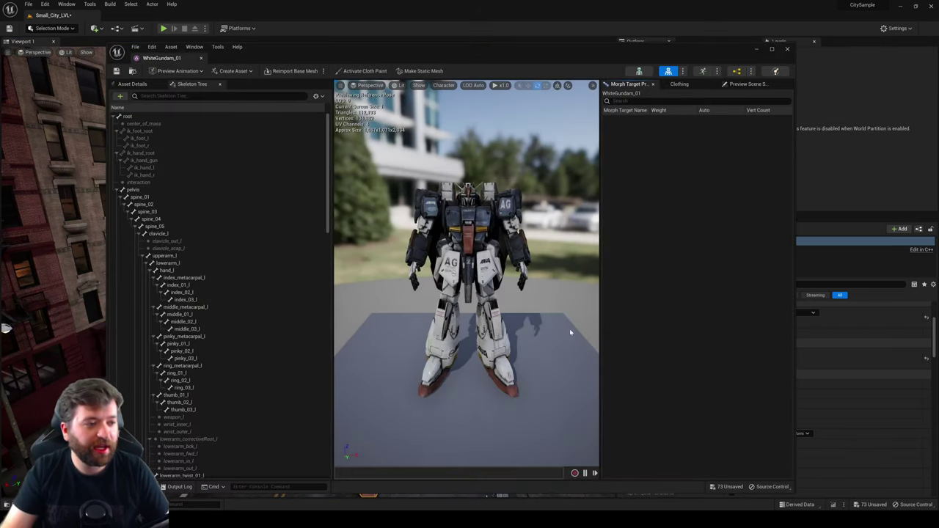
left_click(787, 48)
Step: Create an Actor-based Blueprint Class named BP_SKM_Gundam in the Gundam/SkeletalMesh folder
key("ctrl+space")
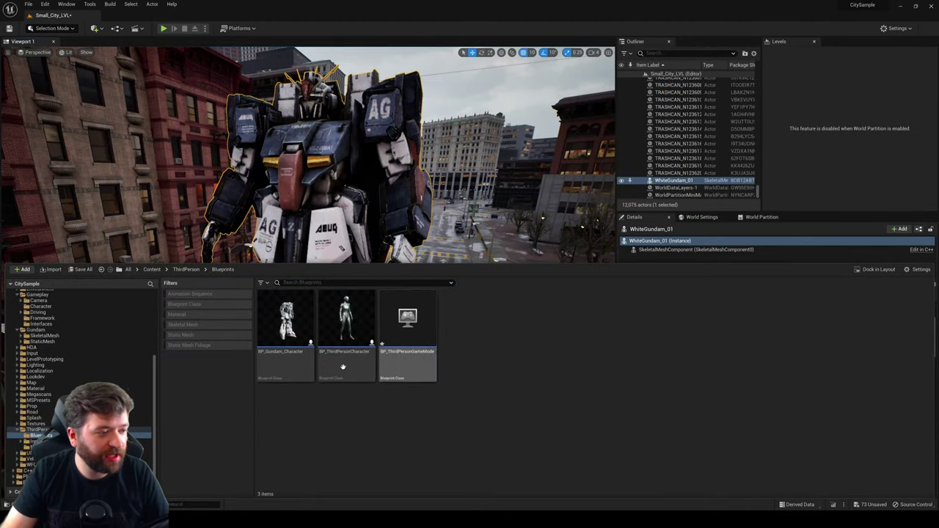
scroll(56, 361, "up", 3)
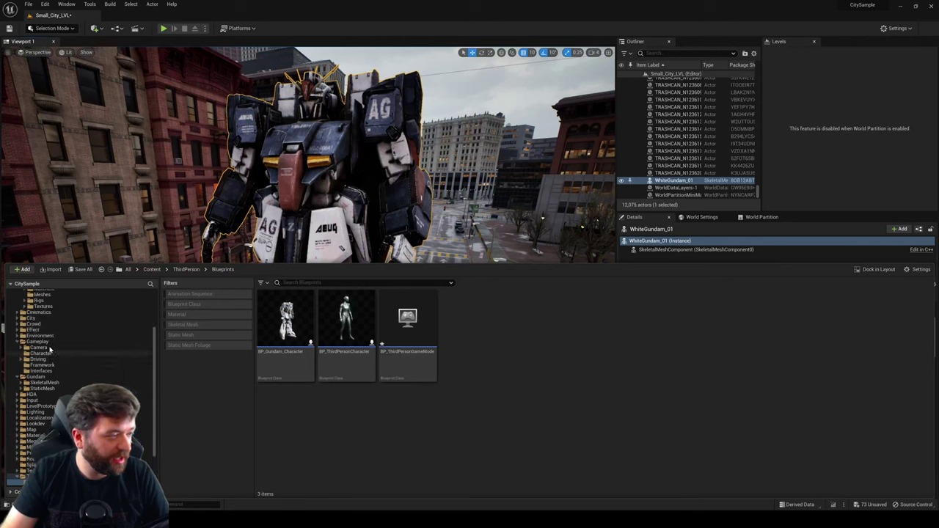
scroll(49, 349, "up", 3)
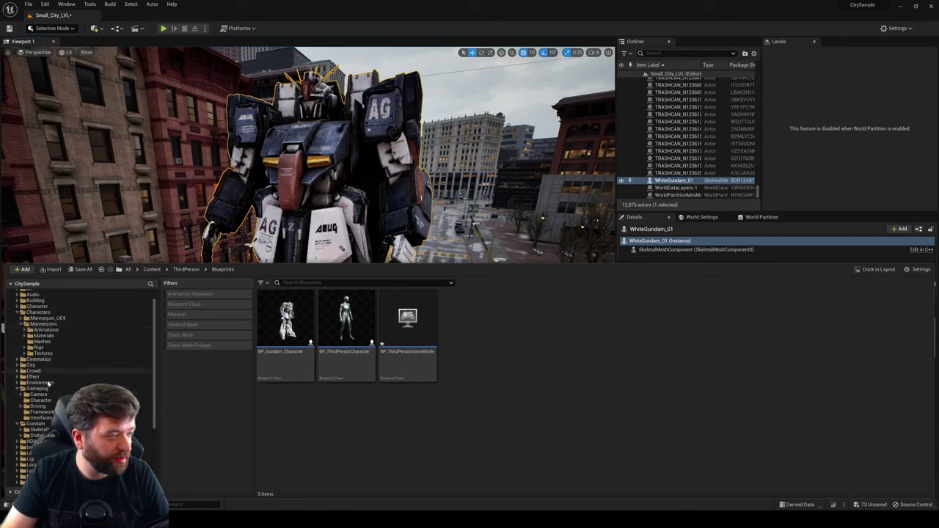
left_click(37, 429)
right_click(457, 442)
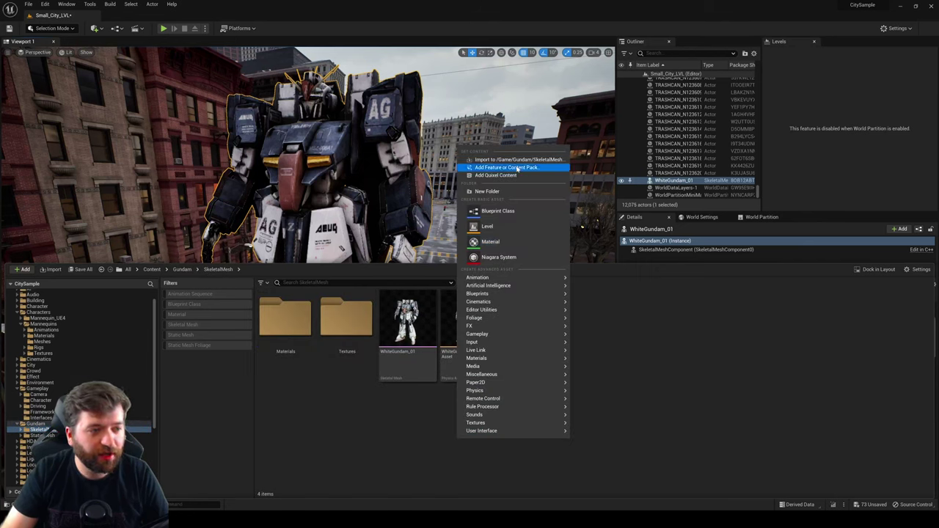
left_click(493, 210)
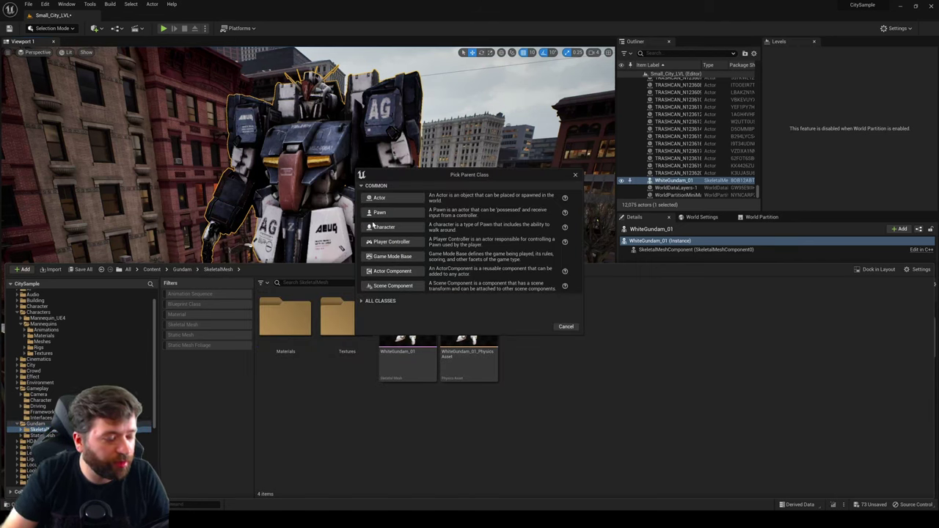
left_click(379, 198)
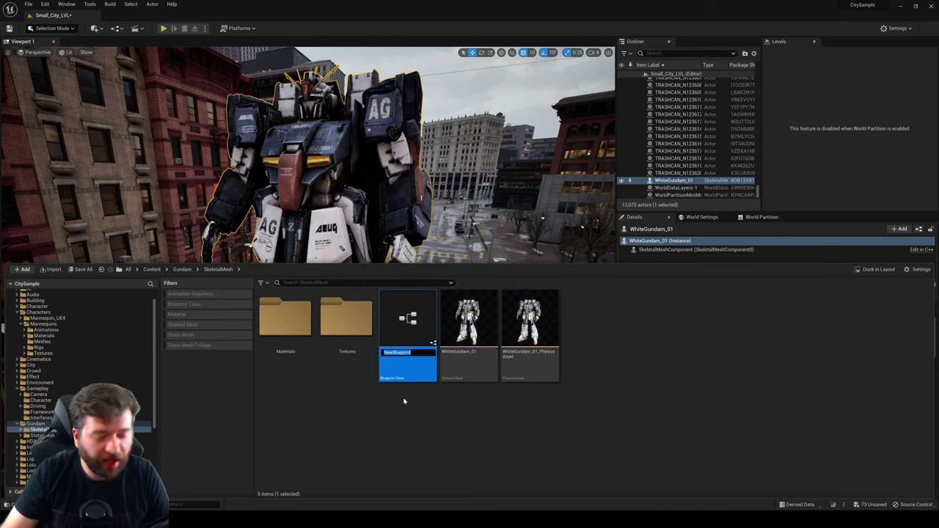
type("BP_SKM_")
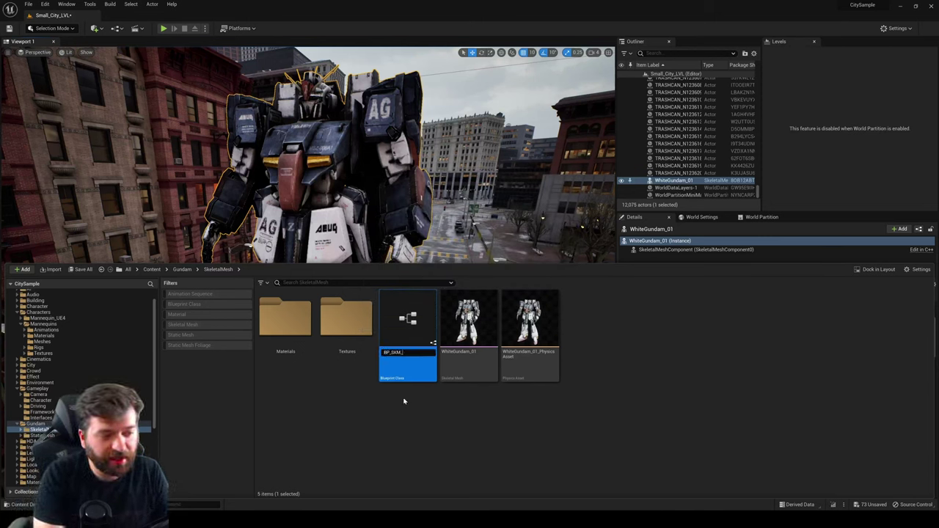
type("Gundam")
key("Return")
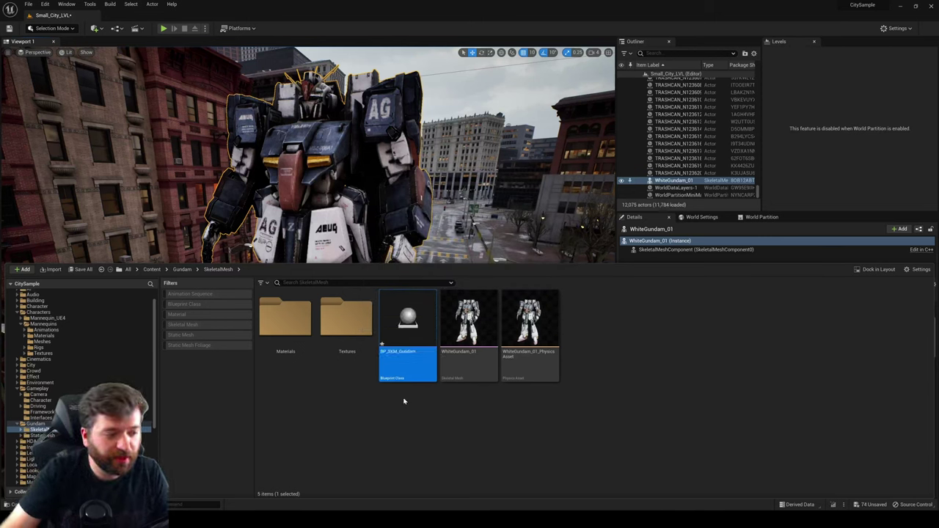
Step: Open BP_SKM_Gundam and add the WhiteGundam_01 skeletal mesh as a component under DefaultSceneRoot
double_click(402, 339)
key("ctrl+space")
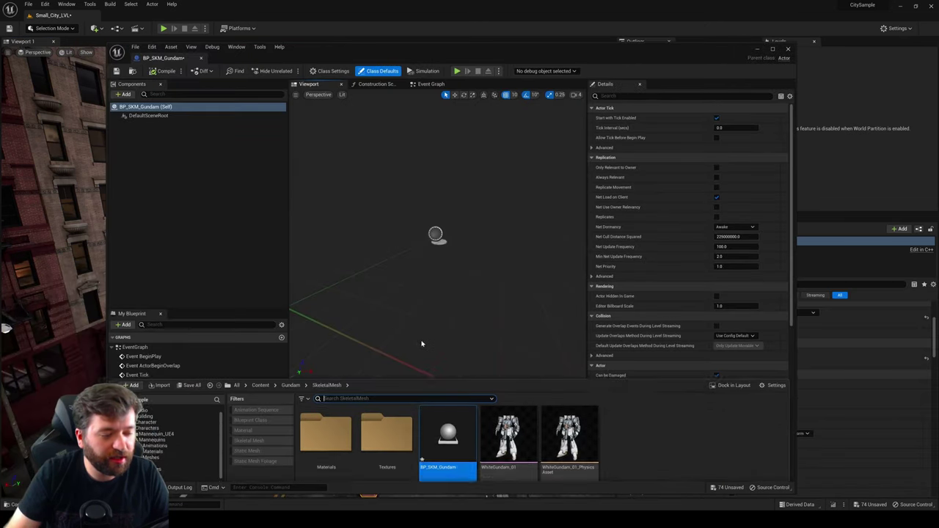
left_click_drag(508, 363, 172, 209)
right_click_drag(382, 208, 413, 139)
key("s")
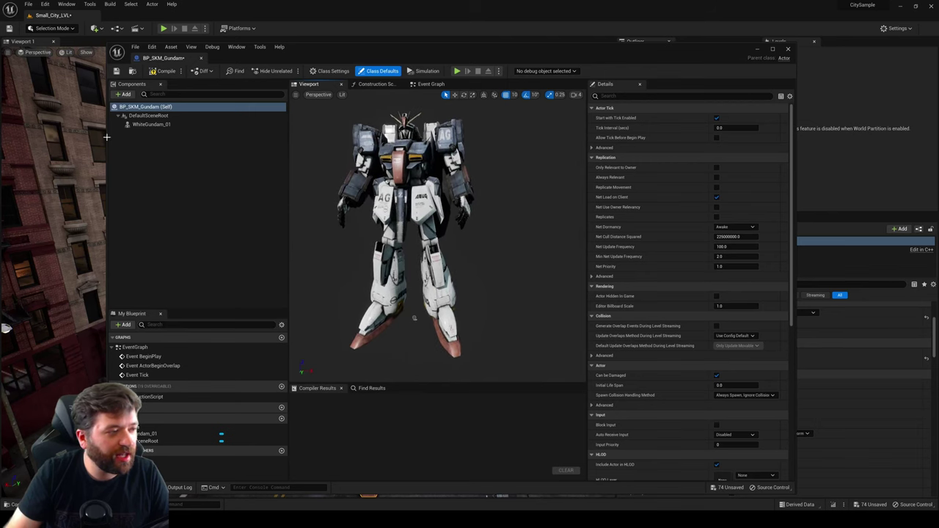
Step: Add a Static Mesh component named StaticMesh to BP_SKM_Gundam and parent it under the WhiteGundam_01 component
left_click(124, 95)
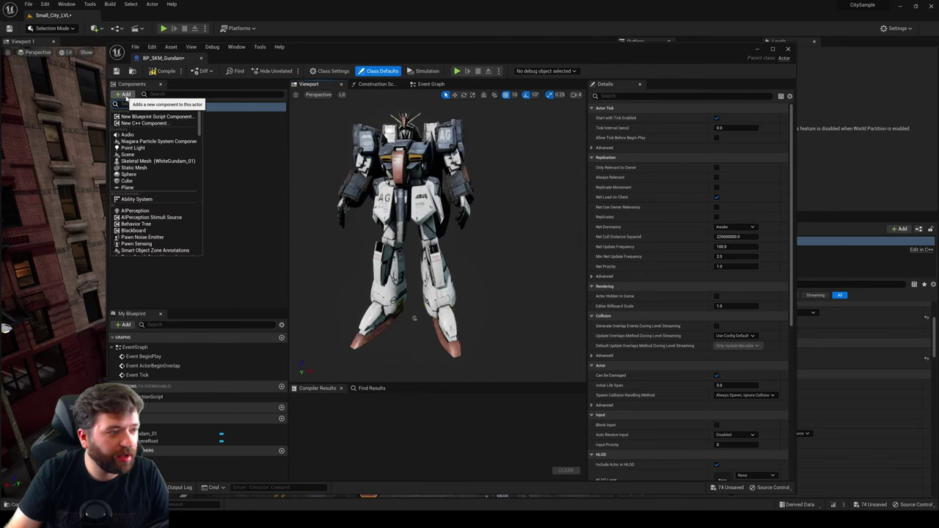
type("stat")
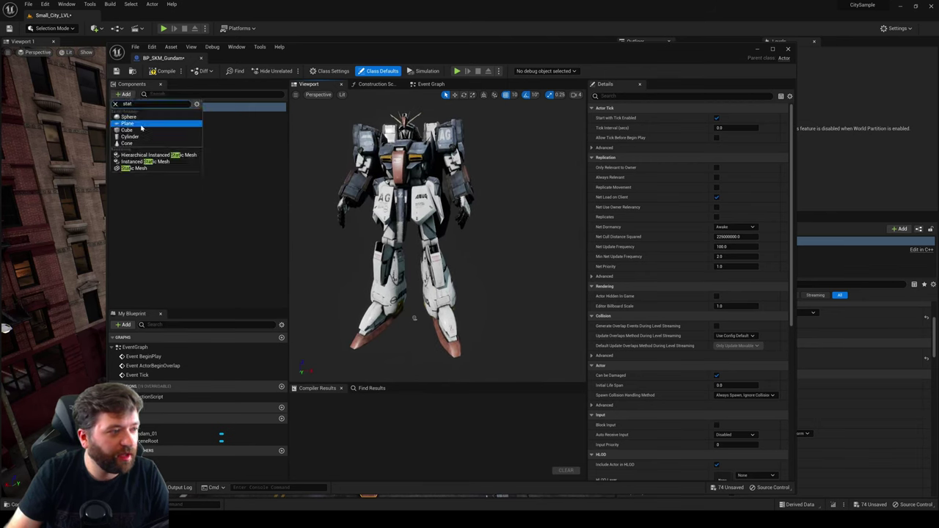
left_click(134, 169)
key("Return")
left_click_drag(134, 125, 140, 138)
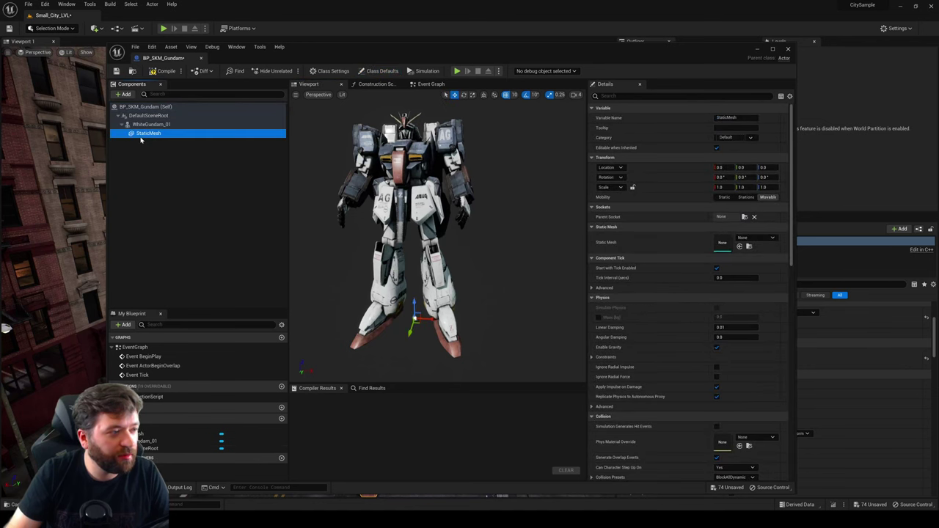
Step: Assign the SM_FreewaySign_Frame_A_PlatformL_01_N1 mesh to the StaticMesh component
left_click(756, 238)
scroll(799, 334, "down", 4)
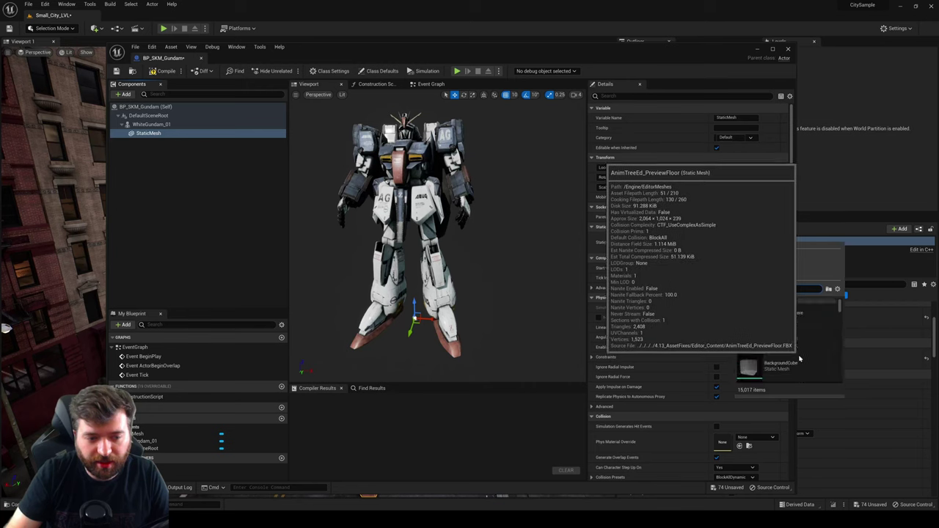
scroll(803, 345, "down", 2)
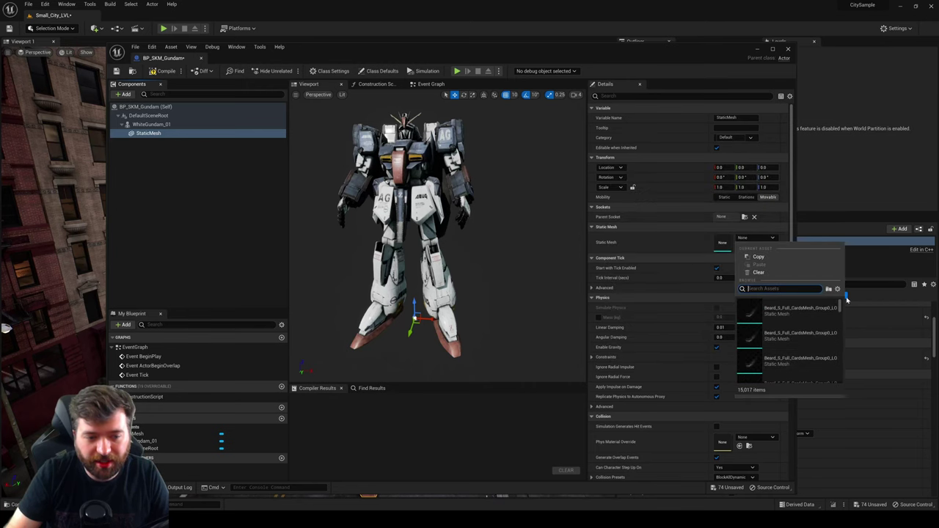
left_click_drag(839, 306, 833, 370)
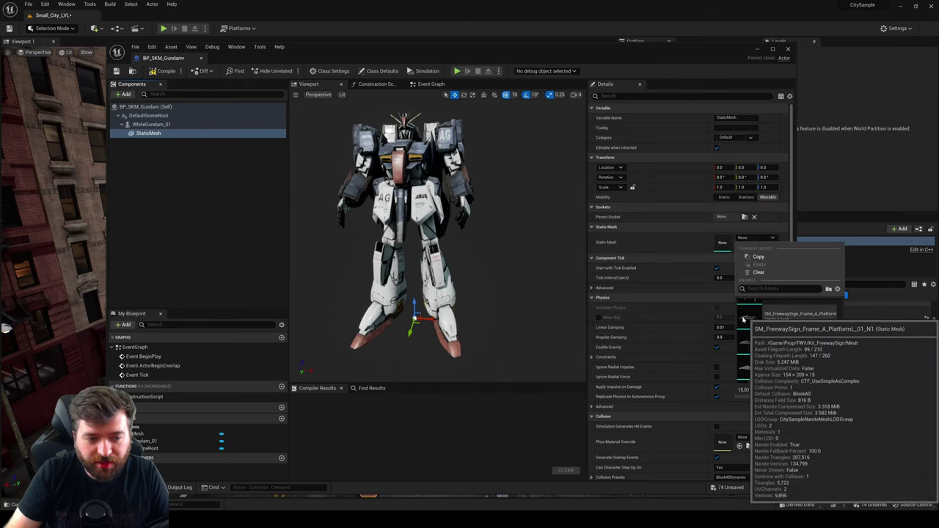
left_click(756, 321)
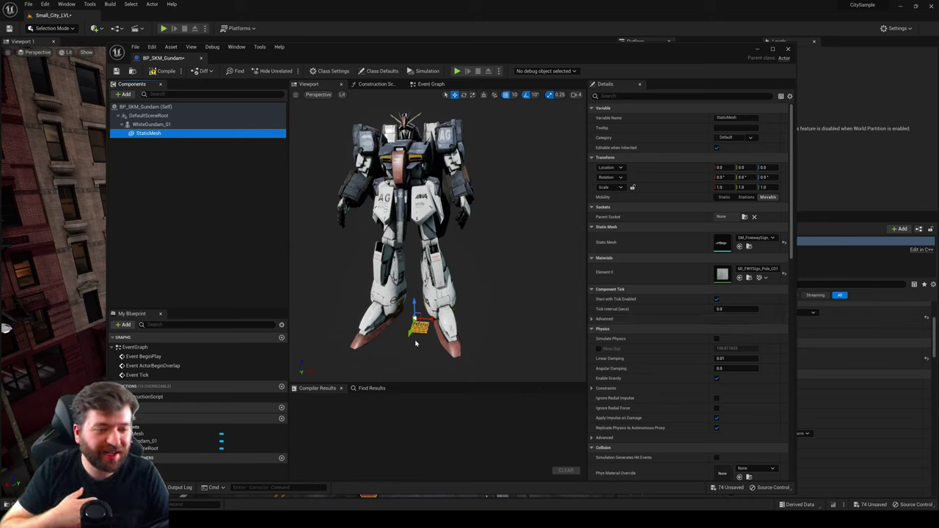
Step: Set the StaticMesh component's parent socket to the head bone and inspect the attached mesh up close at the Gundam's head
left_click(744, 217)
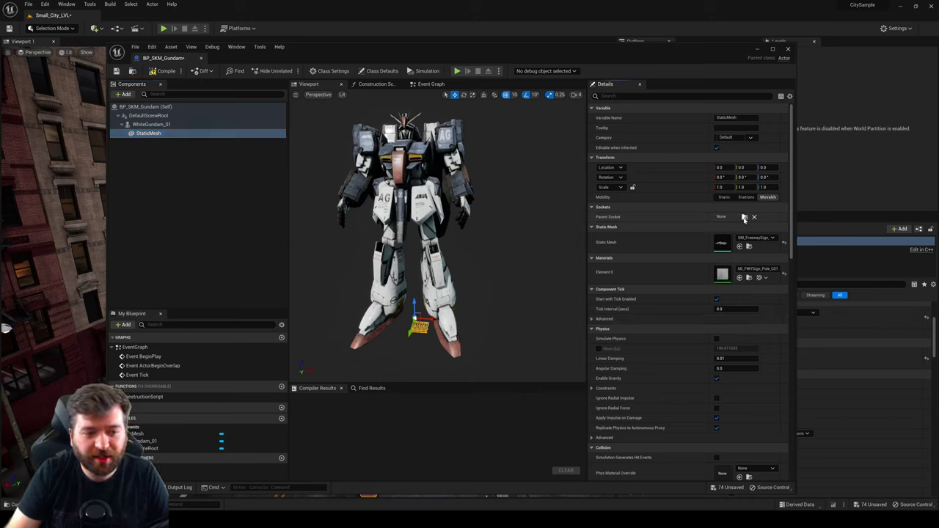
left_click(767, 301)
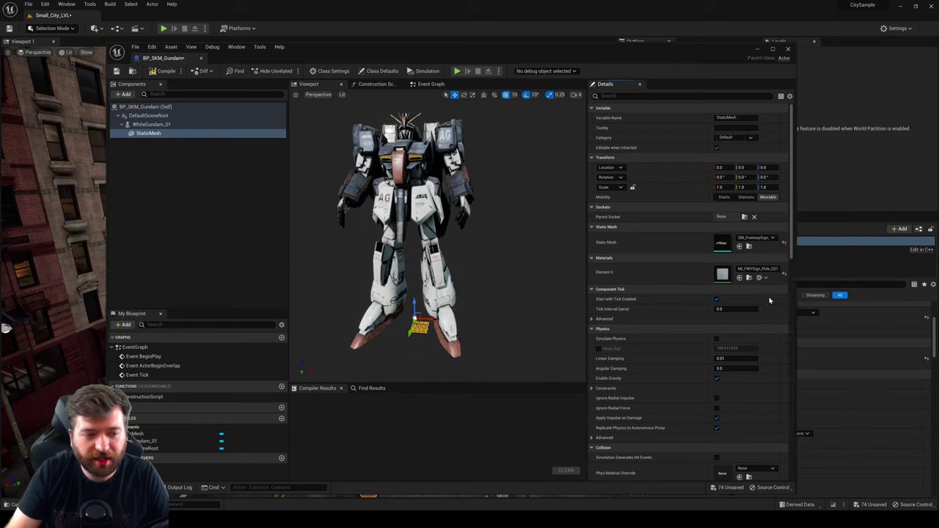
left_click(748, 216)
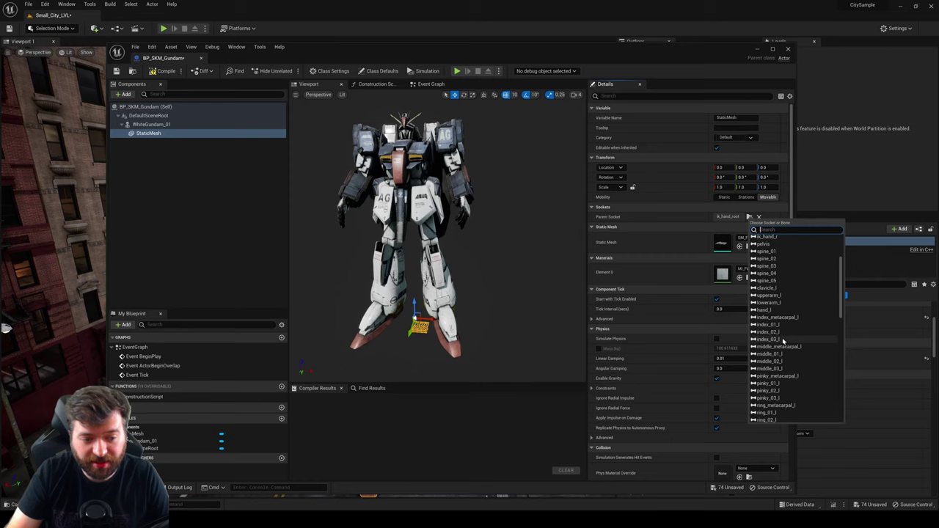
scroll(774, 337, "down", 10)
type("head")
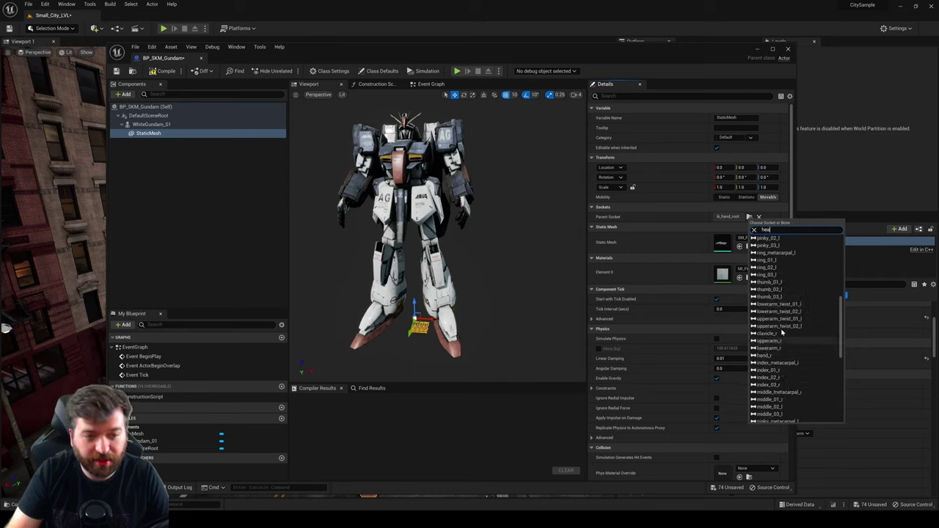
left_click(771, 240)
right_click_drag(564, 204, 462, 195)
key("w")
key("s")
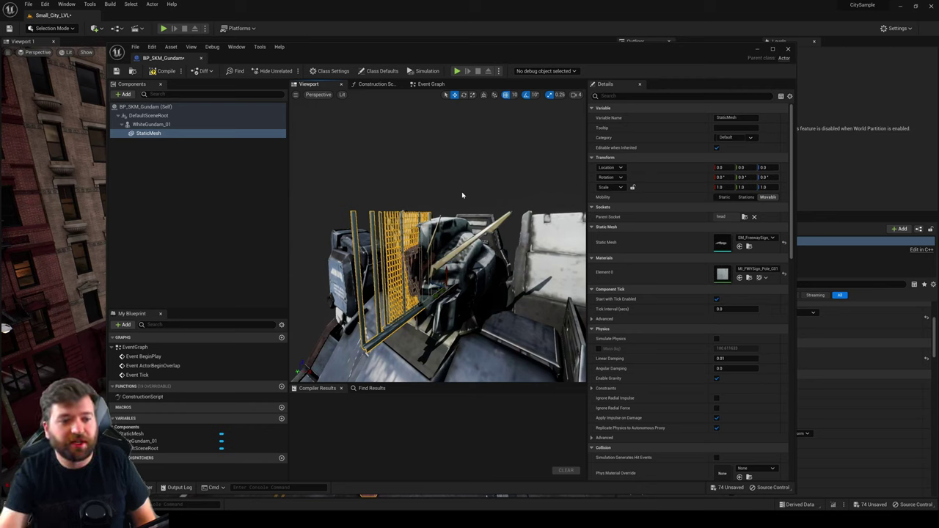
Step: Delete the StaticMesh component from BP_SKM_Gundam, and compile and save the blueprint before closing it
left_click(157, 134)
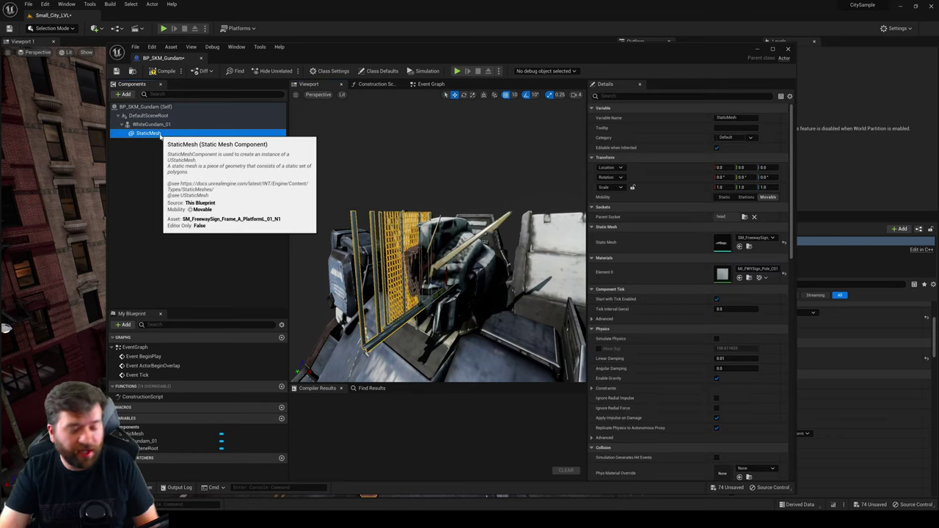
key("Delete")
left_click(162, 71)
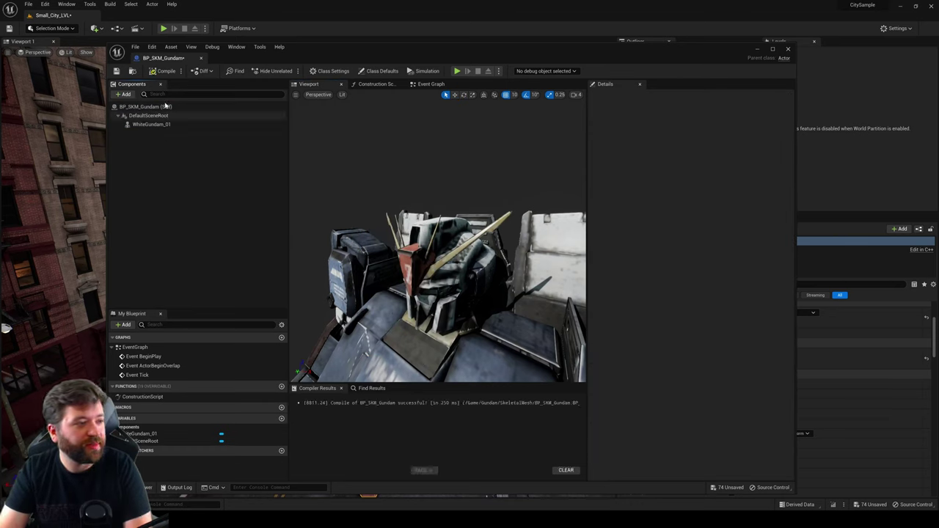
key("ctrl+s")
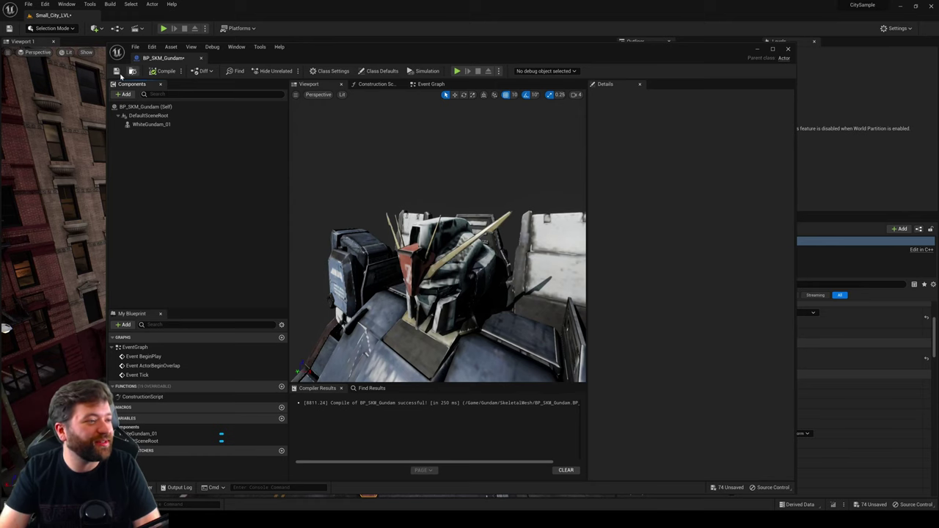
left_click(787, 50)
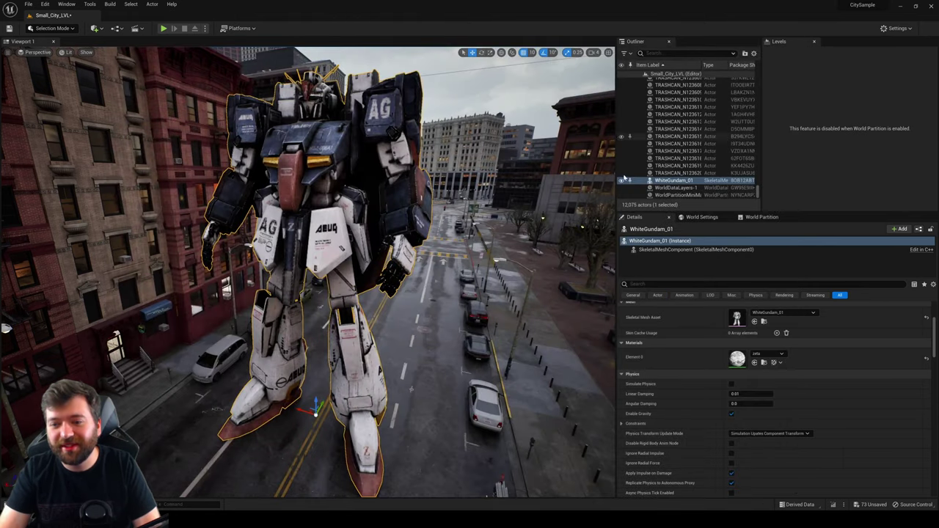